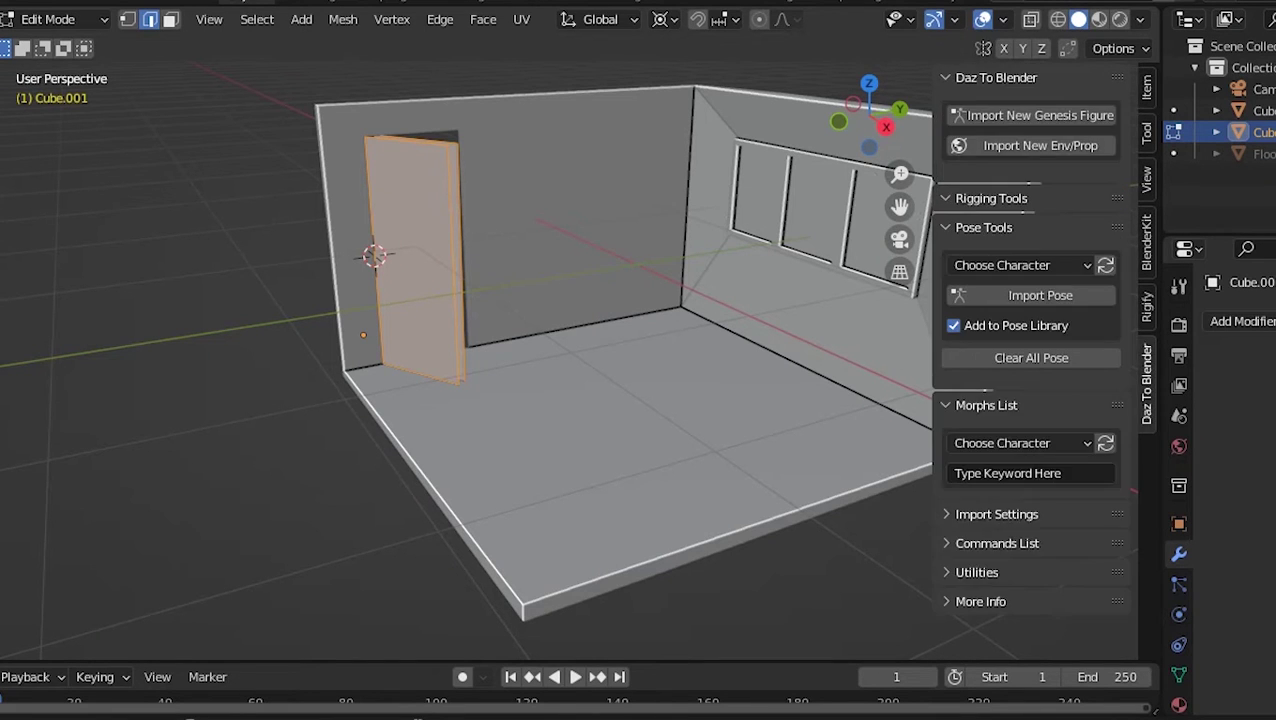
- Run Bridge Edge Loops on the selected door edges to close its open side into a solid slab
key(n)
key(F3)
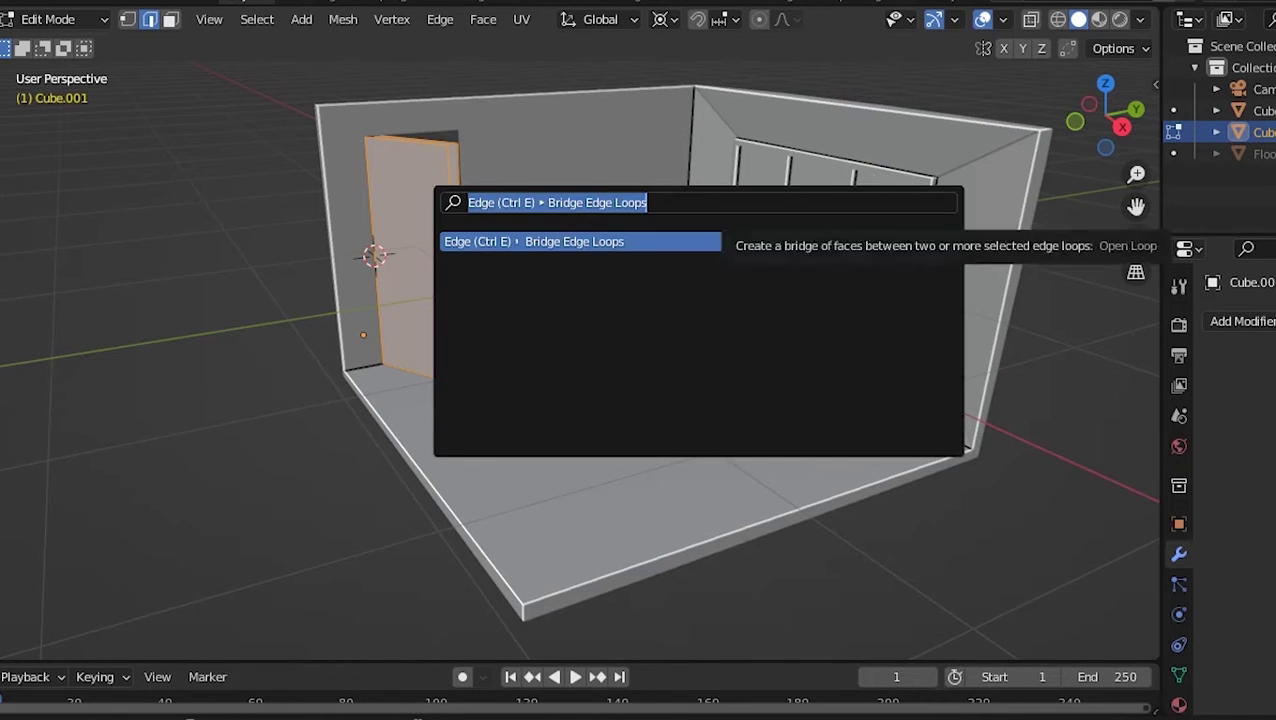
key(Right)
key(Return)
middle_drag(313, 276, 330, 248)
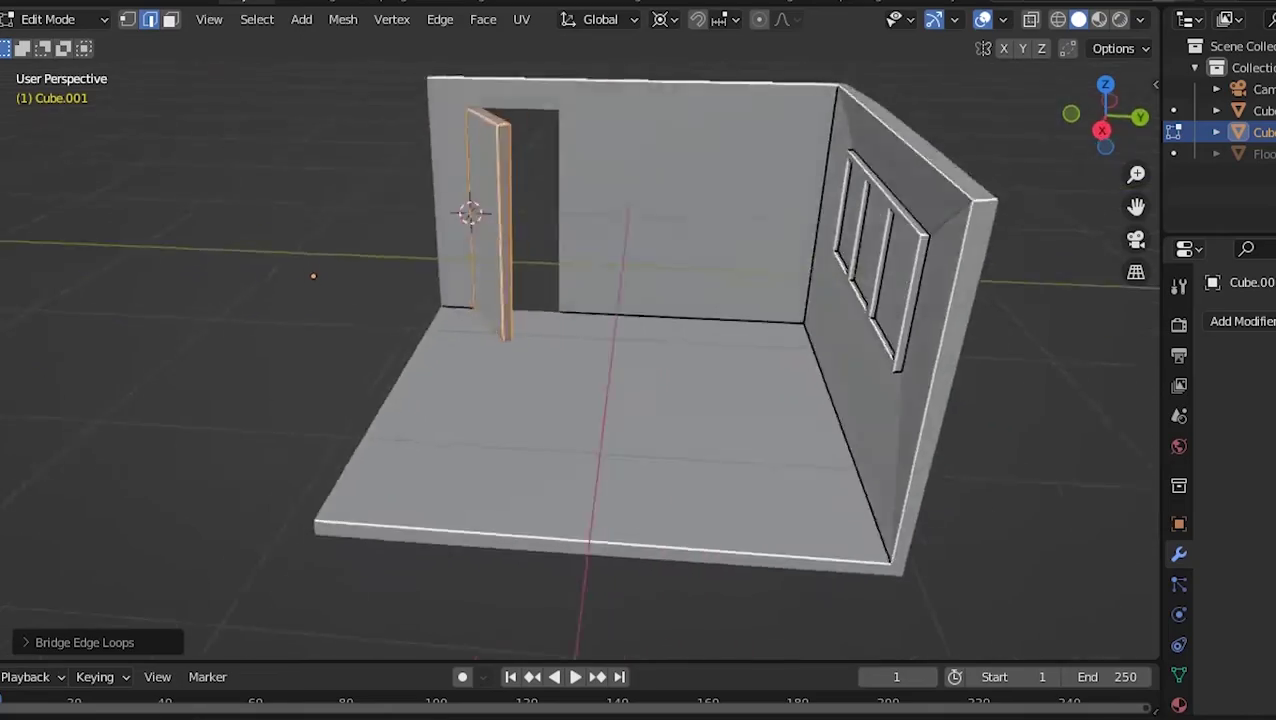
scroll(543, 613, up, 5)
mouse_move(446, 416)
middle_down()
mouse_move(543, 613)
mouse_move(71, 364)
middle_up()
scroll(543, 613, down, 3)
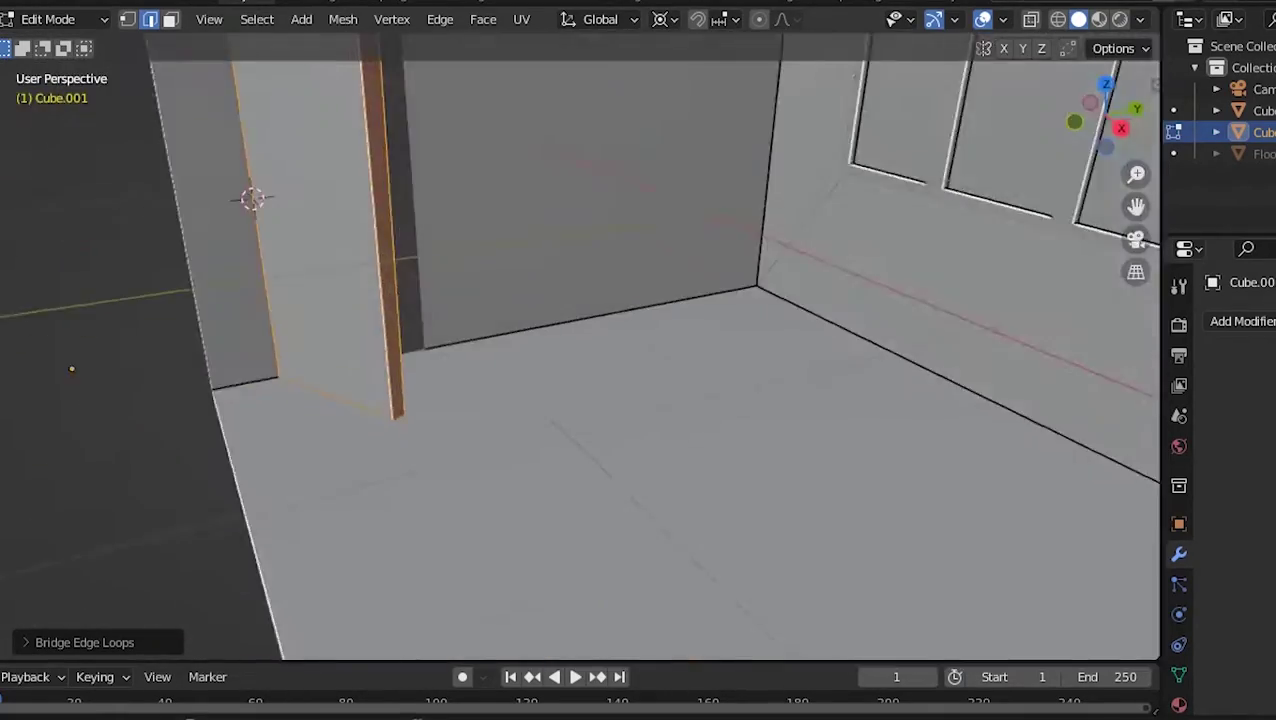
scroll(71, 364, down, 3)
- Isolate the Floor object and add 6 loop cuts across its mesh
click(1258, 153)
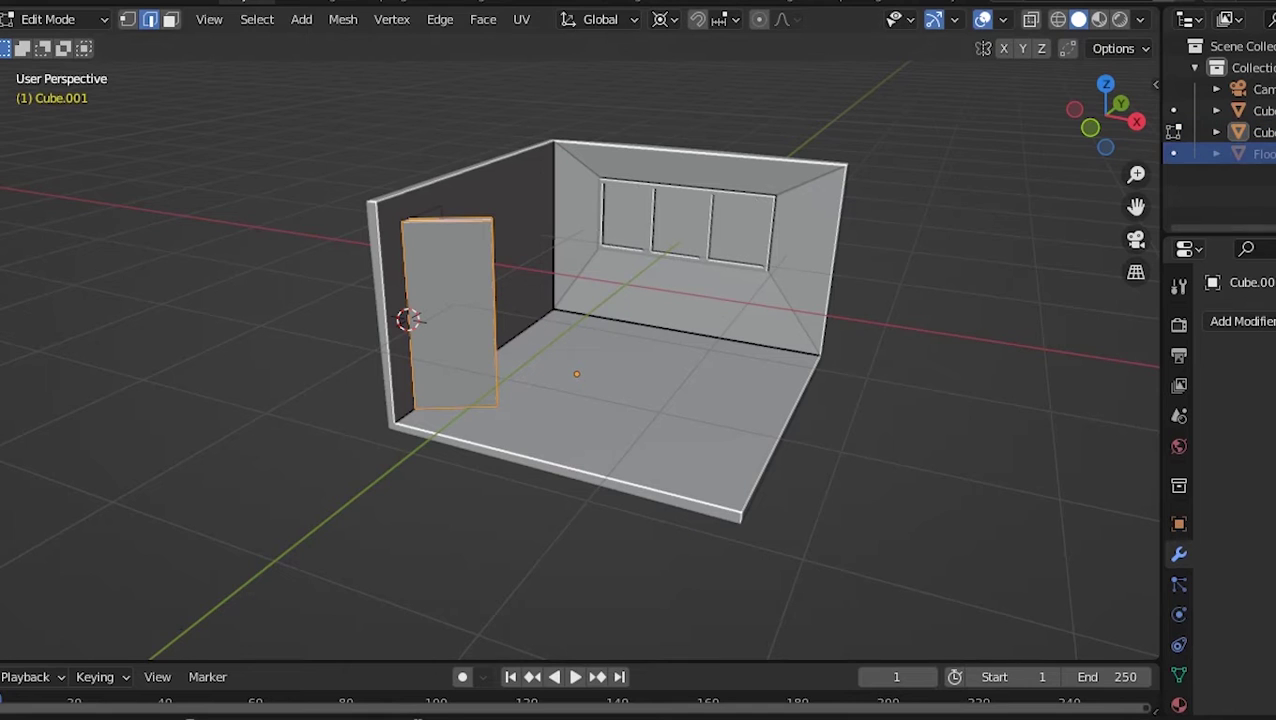
key(Tab)
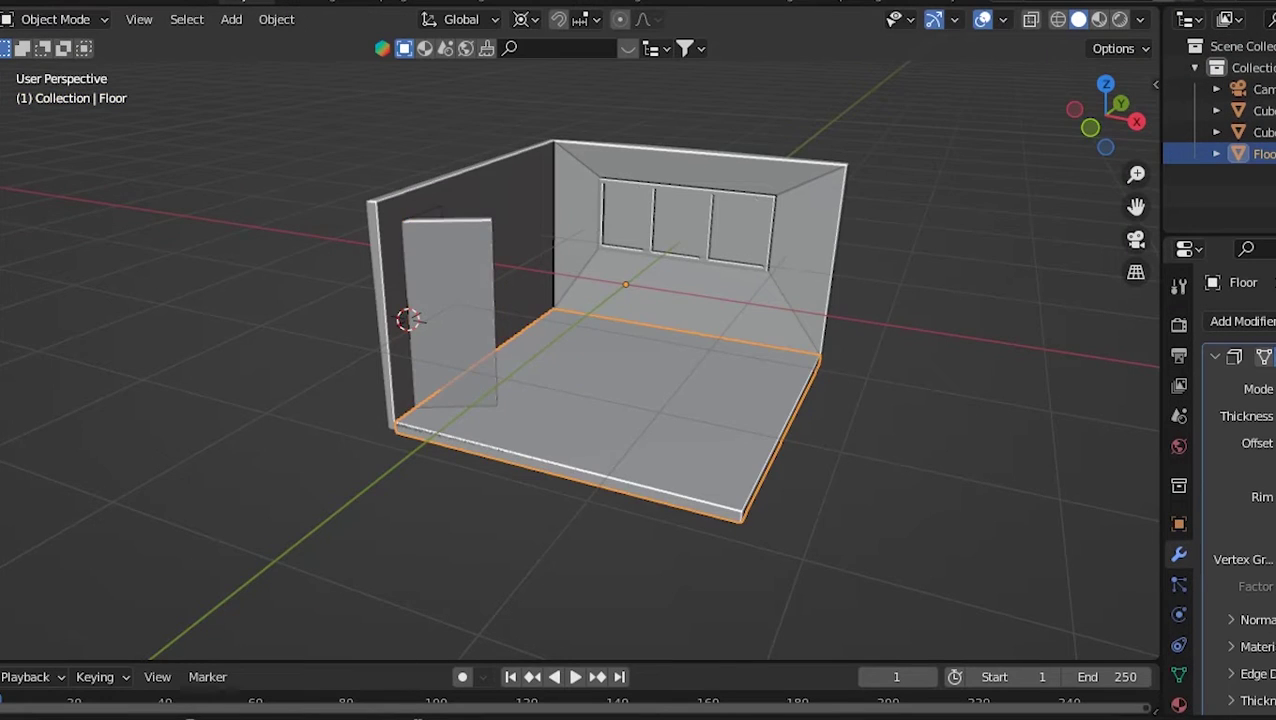
mouse_move(600, 400)
middle_down()
mouse_move(700, 400)
mouse_move(700, 380)
middle_up()
key(KP_Divide)
key(Tab)
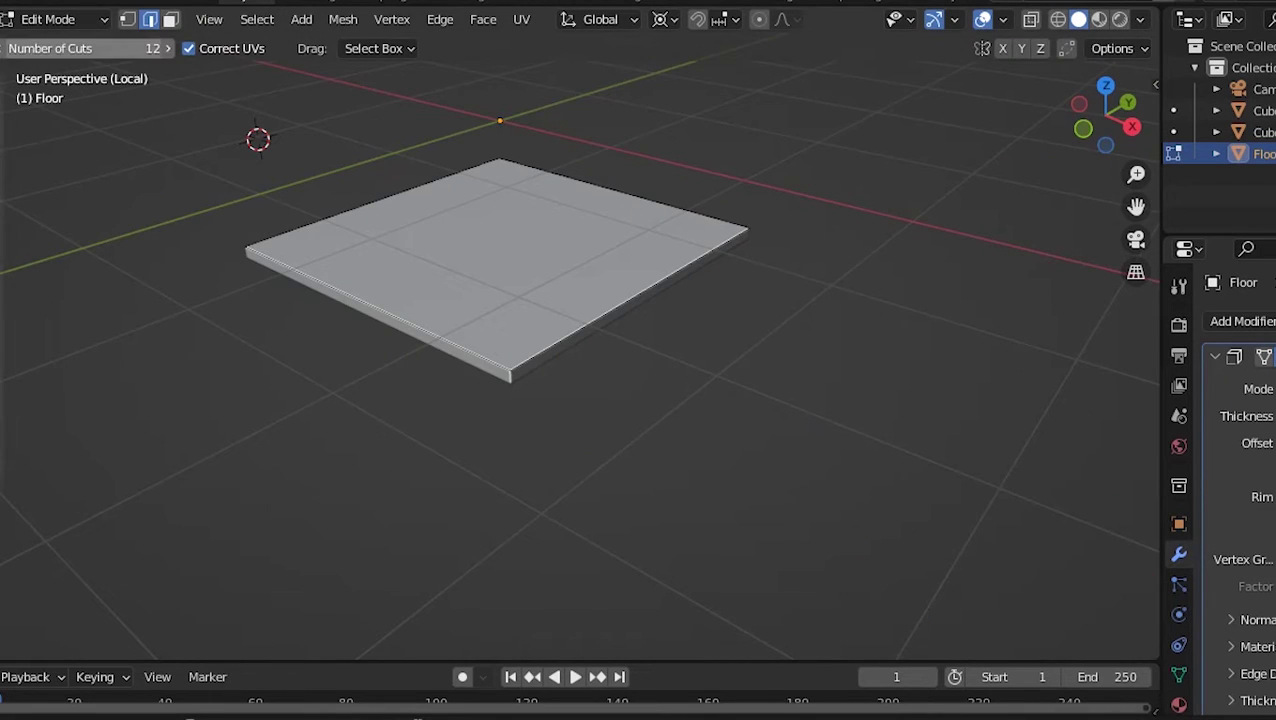
middle_drag(600, 400, 700, 380)
click(675, 240)
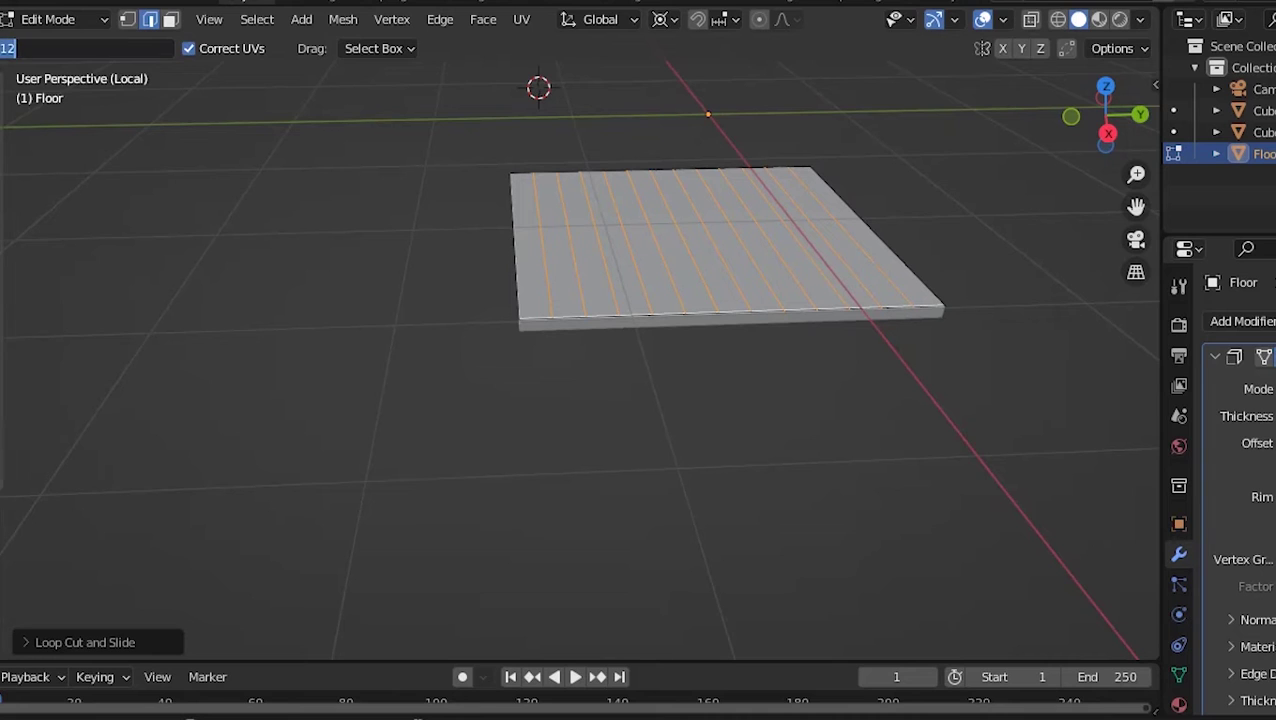
text(6)
key(Return)
- Dissolve alternating edge segments of the floor grid into a staggered tile pattern
middle_drag(600, 400, 500, 400)
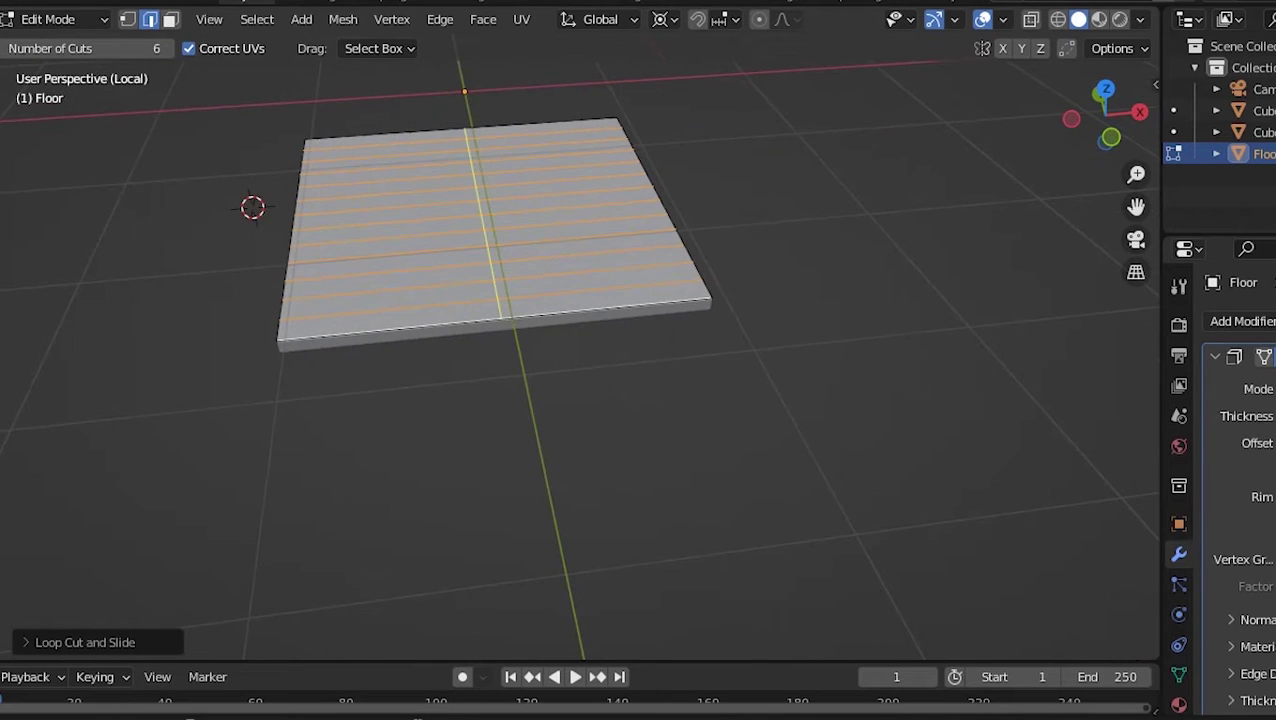
mouse_move(540, 220)
middle_down()
mouse_move(540, 260)
mouse_move(560, 230)
middle_up()
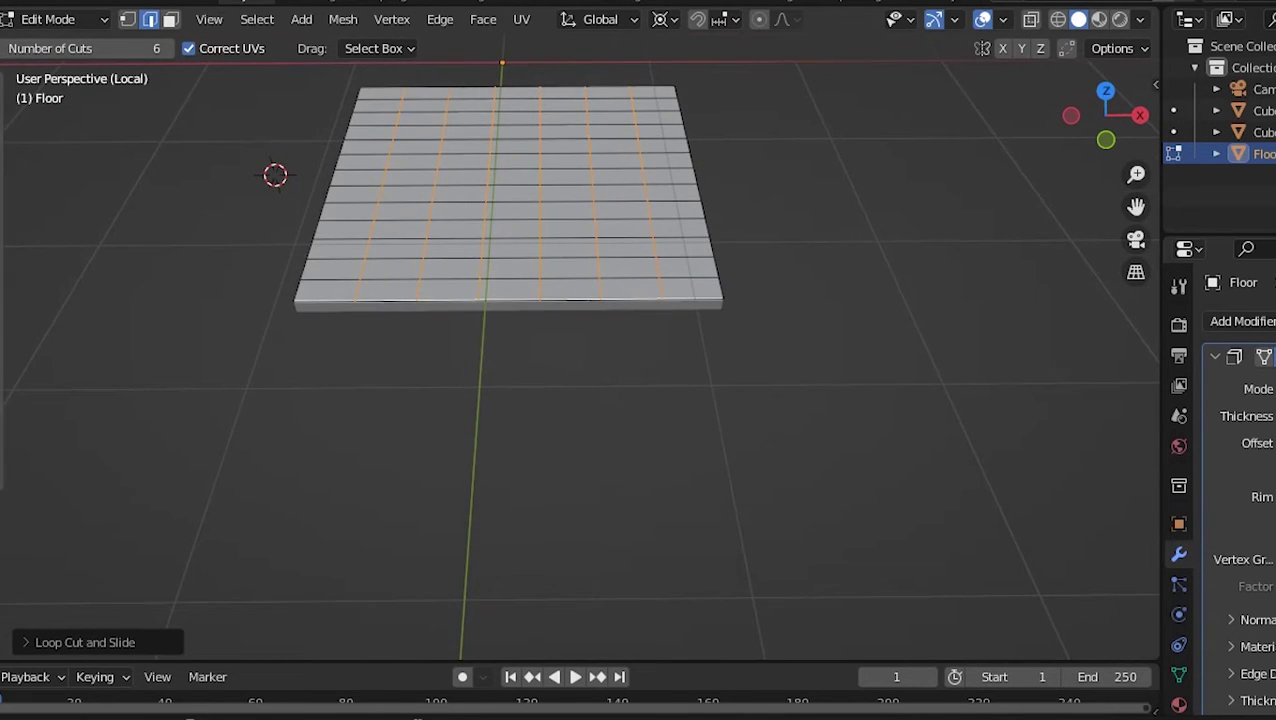
key(alt+a)
mouse_move(600, 400)
middle_down()
mouse_move(600, 360)
mouse_move(620, 340)
mouse_move(580, 360)
mouse_move(570, 400)
mouse_move(620, 390)
middle_up()
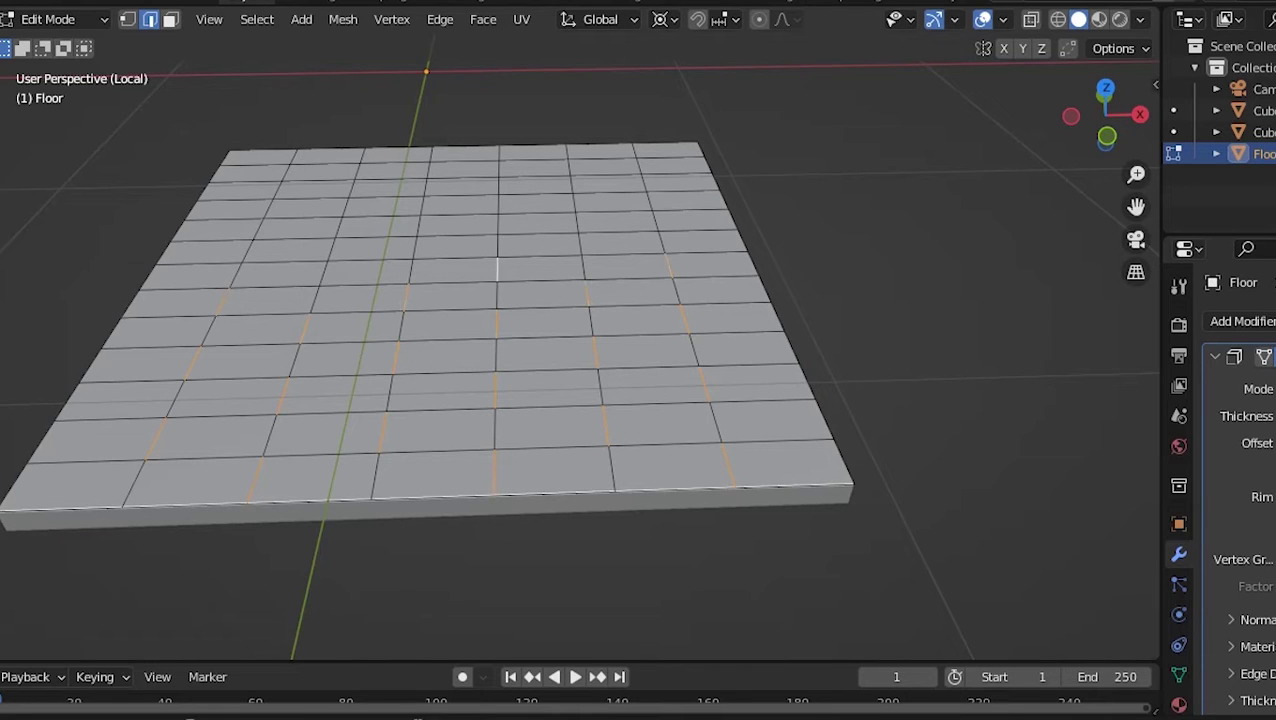
drag(1136, 205, 1136, 290)
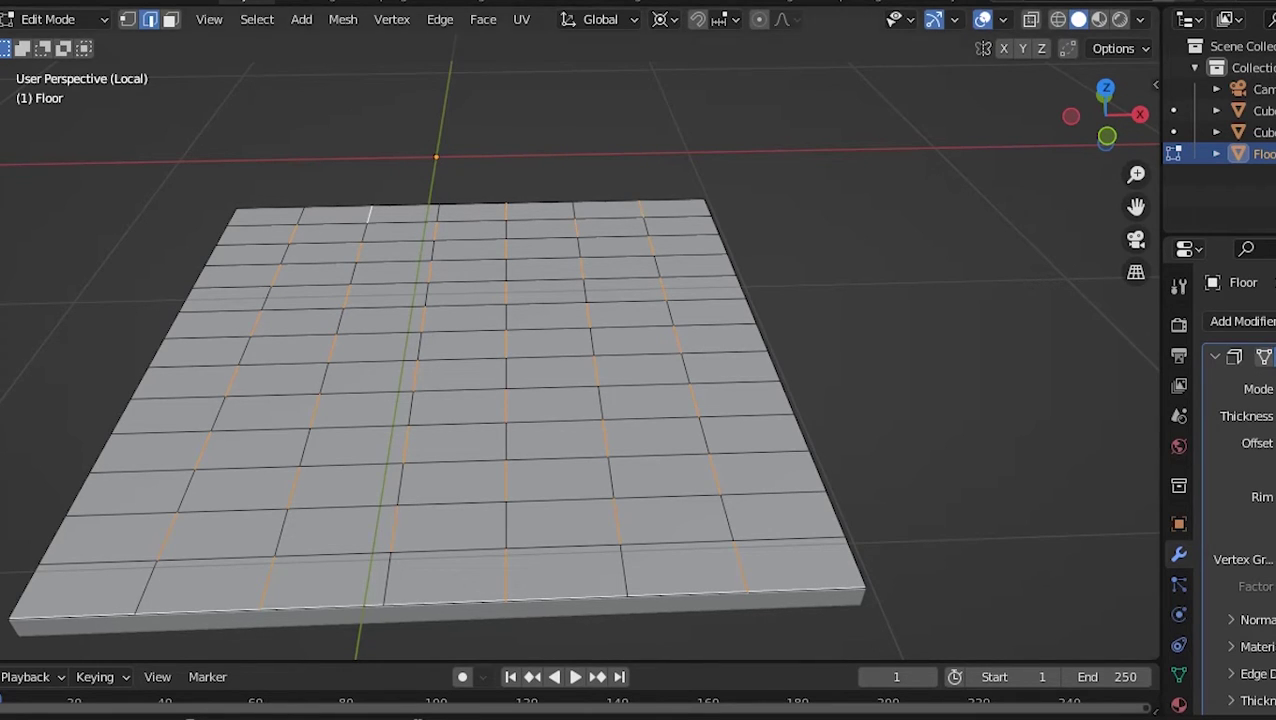
key(x)
click(640, 239)
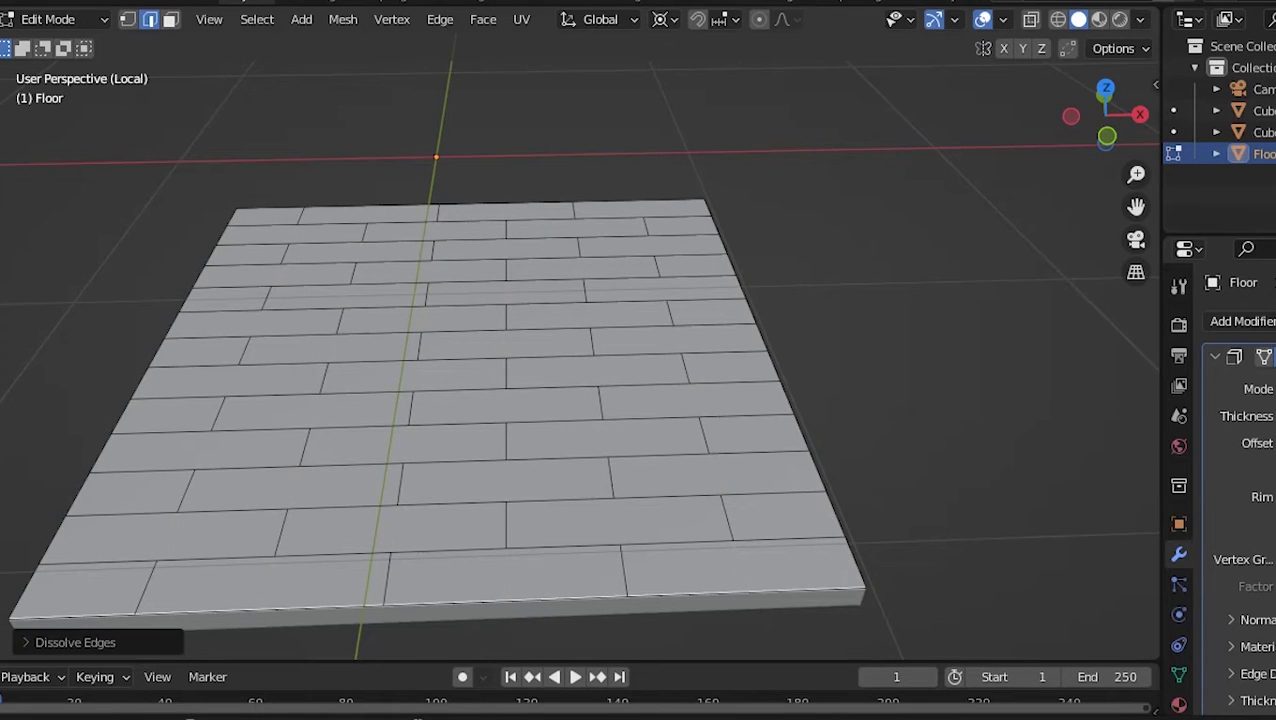
key(a)
mouse_move(414, 71)
middle_down()
mouse_move(236, 114)
mouse_move(330, 44)
middle_up()
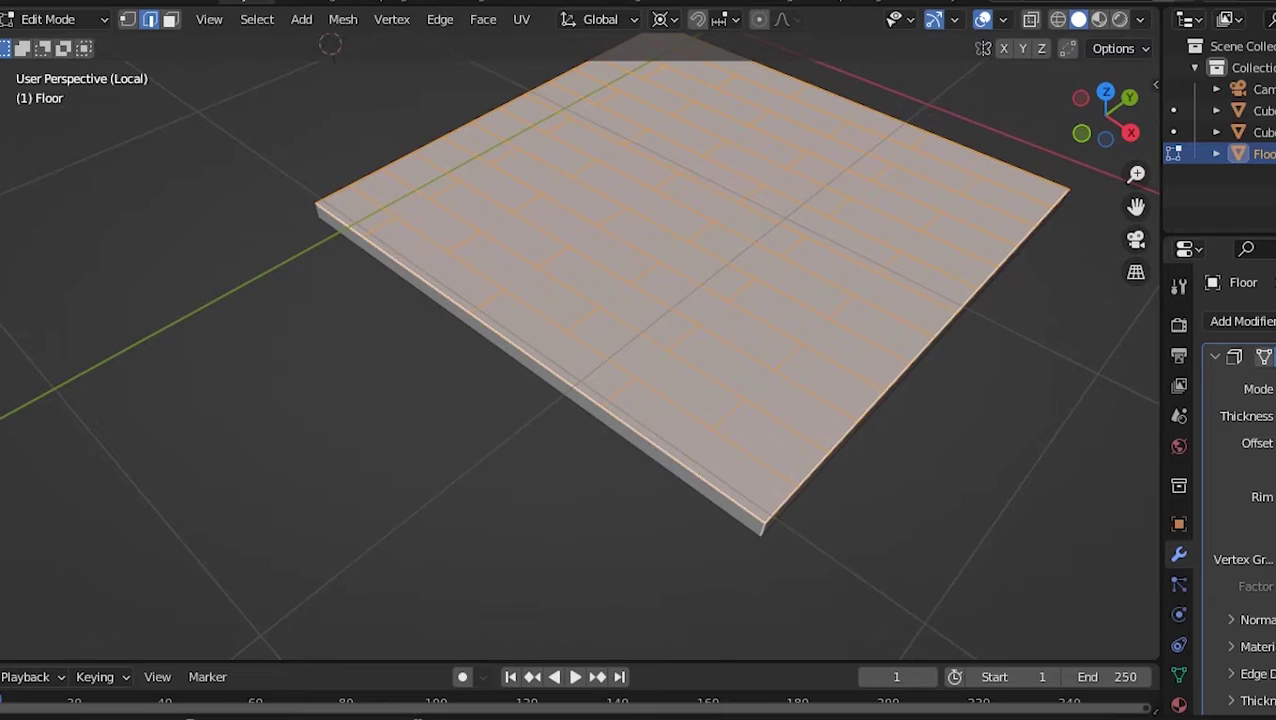
key(alt+a)
mouse_move(600, 300)
middle_down()
mouse_move(560, 360)
mouse_move(620, 340)
mouse_move(500, 360)
middle_up()
- Leave local view and look over the whole room with its tiled floor
key(KP_Divide)
scroll(580, 350, up, 4)
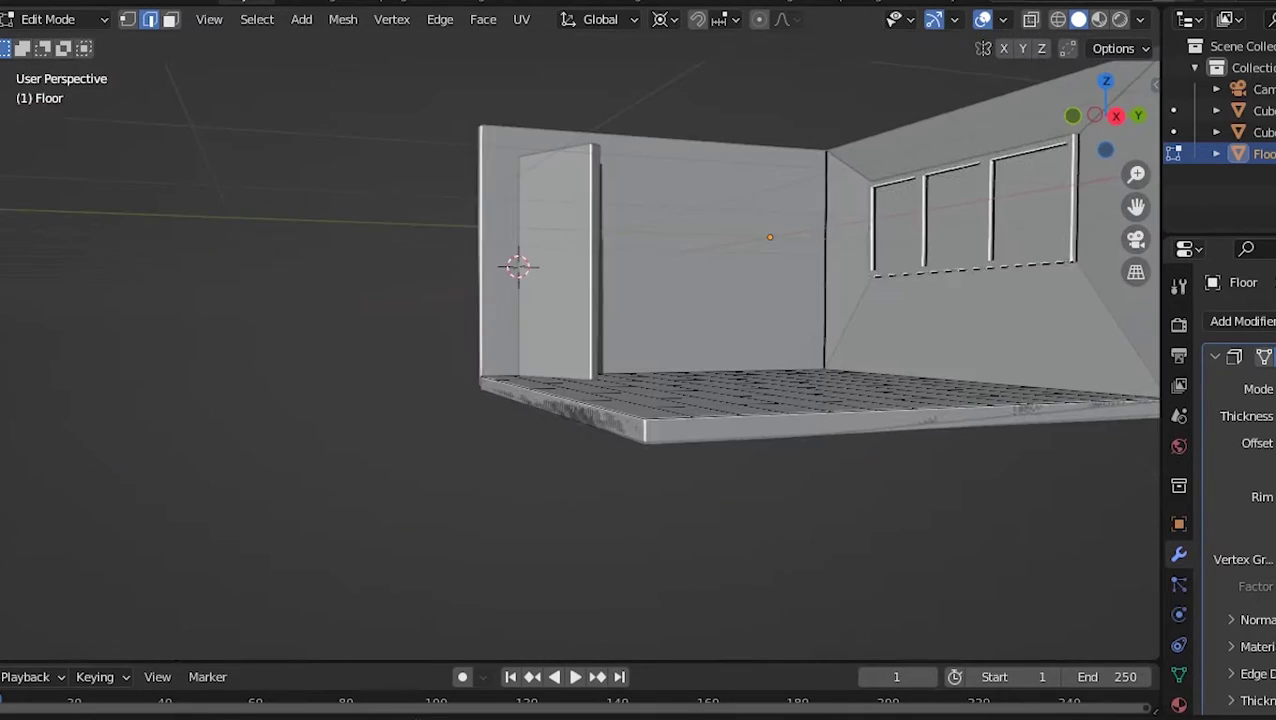
middle_drag(580, 350, 470, 350)
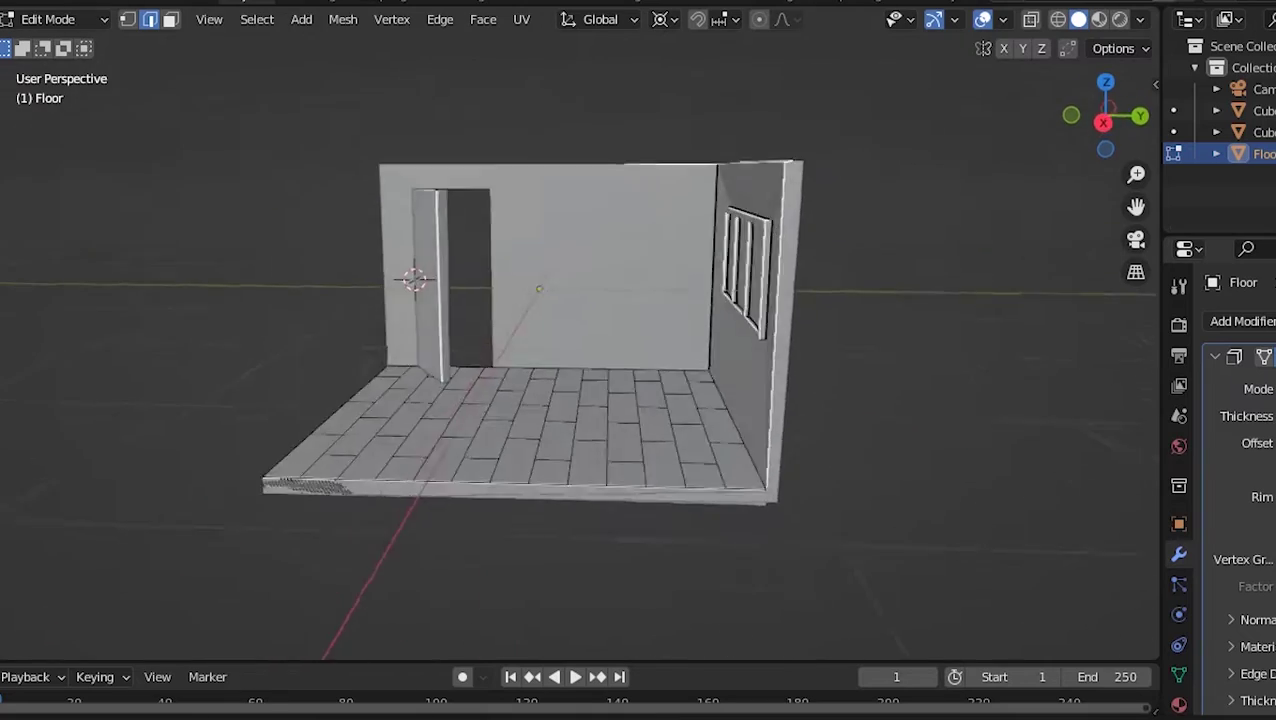
scroll(580, 350, up, 5)
scroll(580, 350, up, 3)
scroll(580, 350, down, 8)
middle_drag(580, 350, 520, 360)
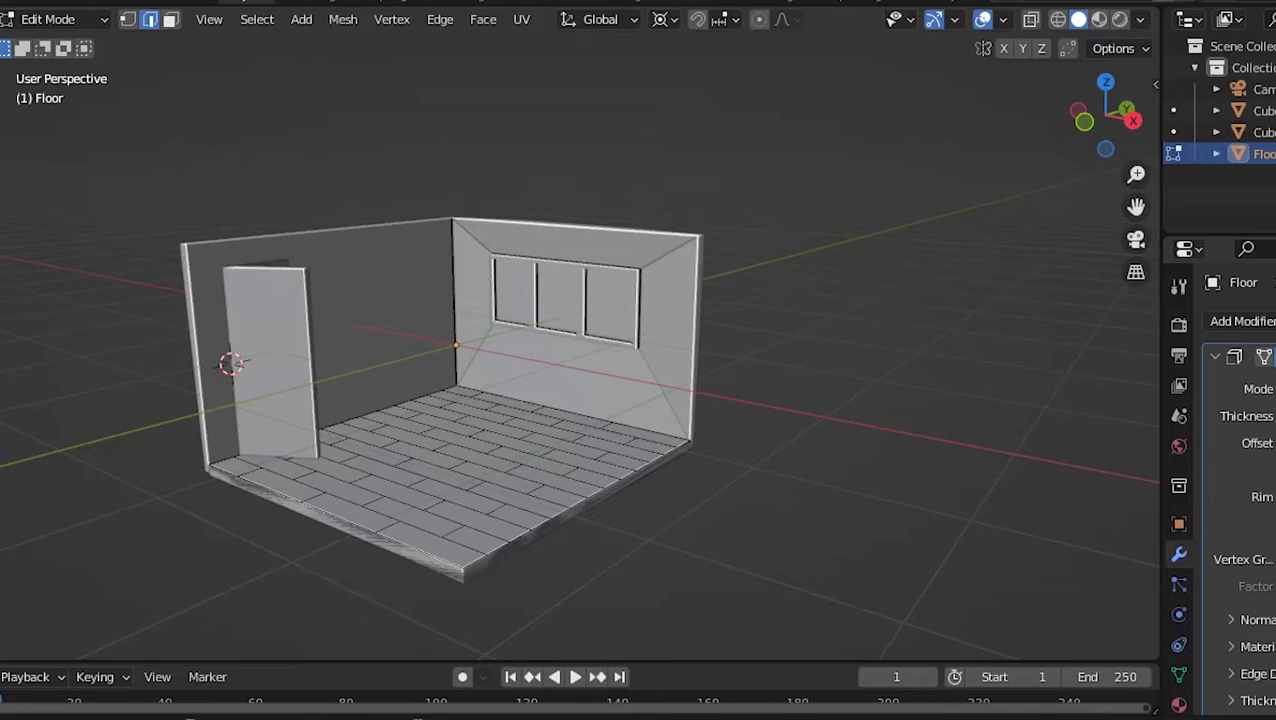
middle_drag(580, 350, 540, 360)
scroll(580, 350, down, 3)
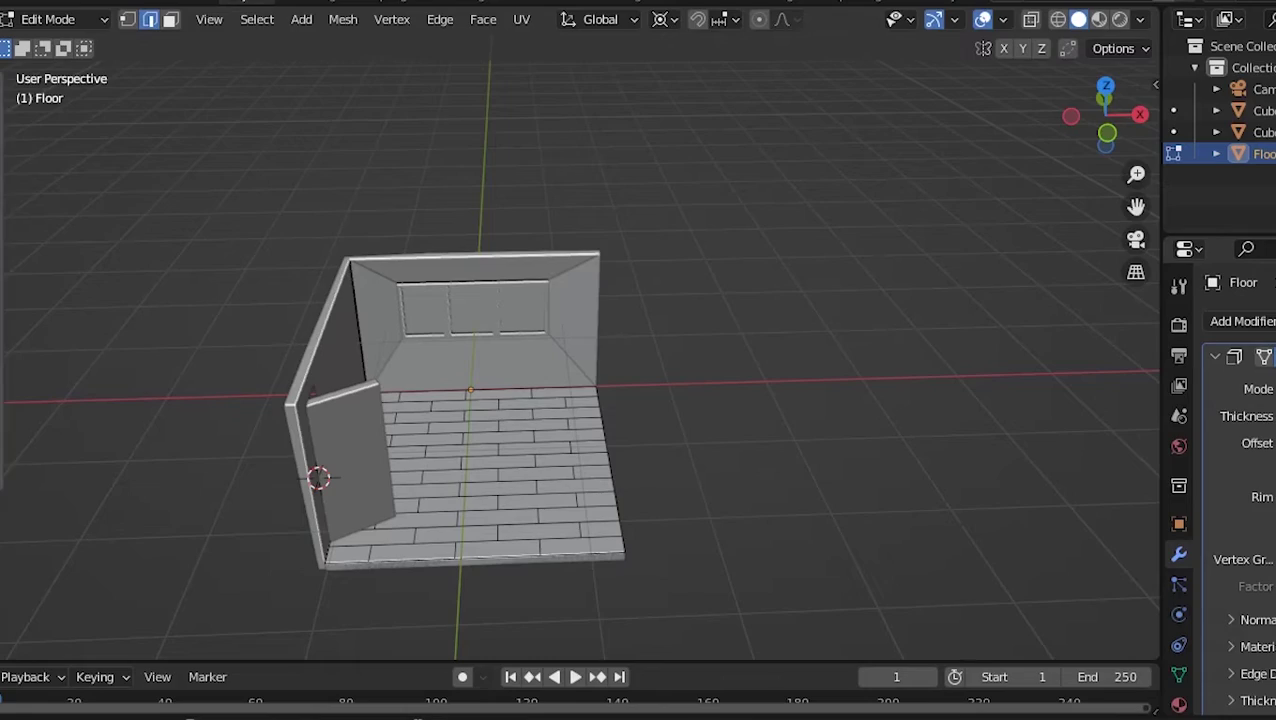
- Return to Object Mode and add a new plane onto the floor
key(Tab)
key(alt+a)
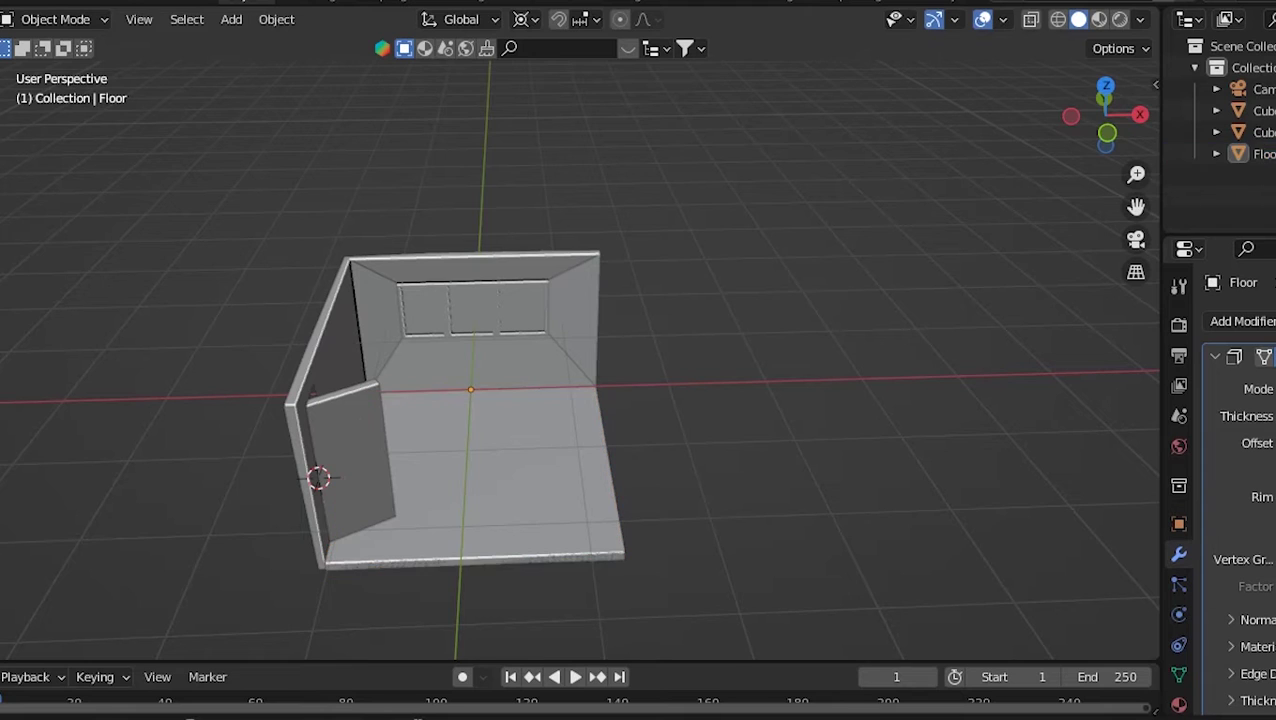
key(ctrl+z)
key(alt+a)
key(shift+a)
click(555, 297)
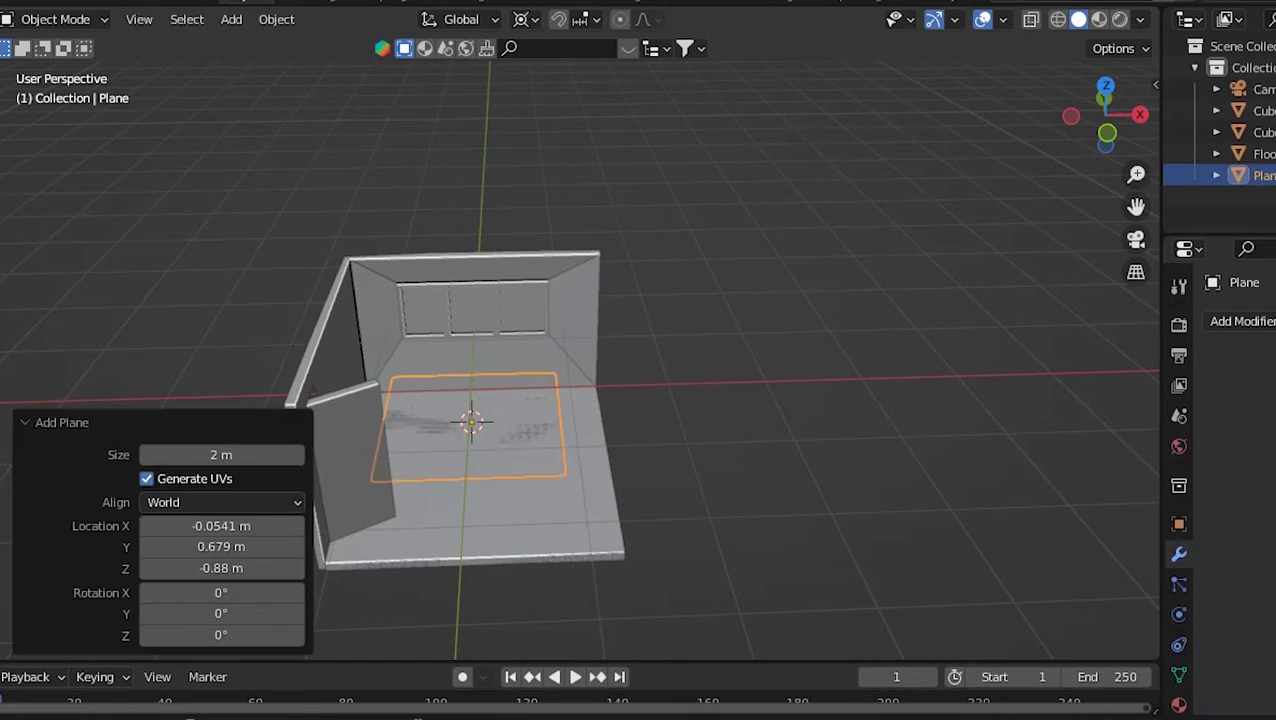
- Rewind and replay the tutorial part showing the plane being scaled on the floor, then pause it
key(s)
key(Escape)
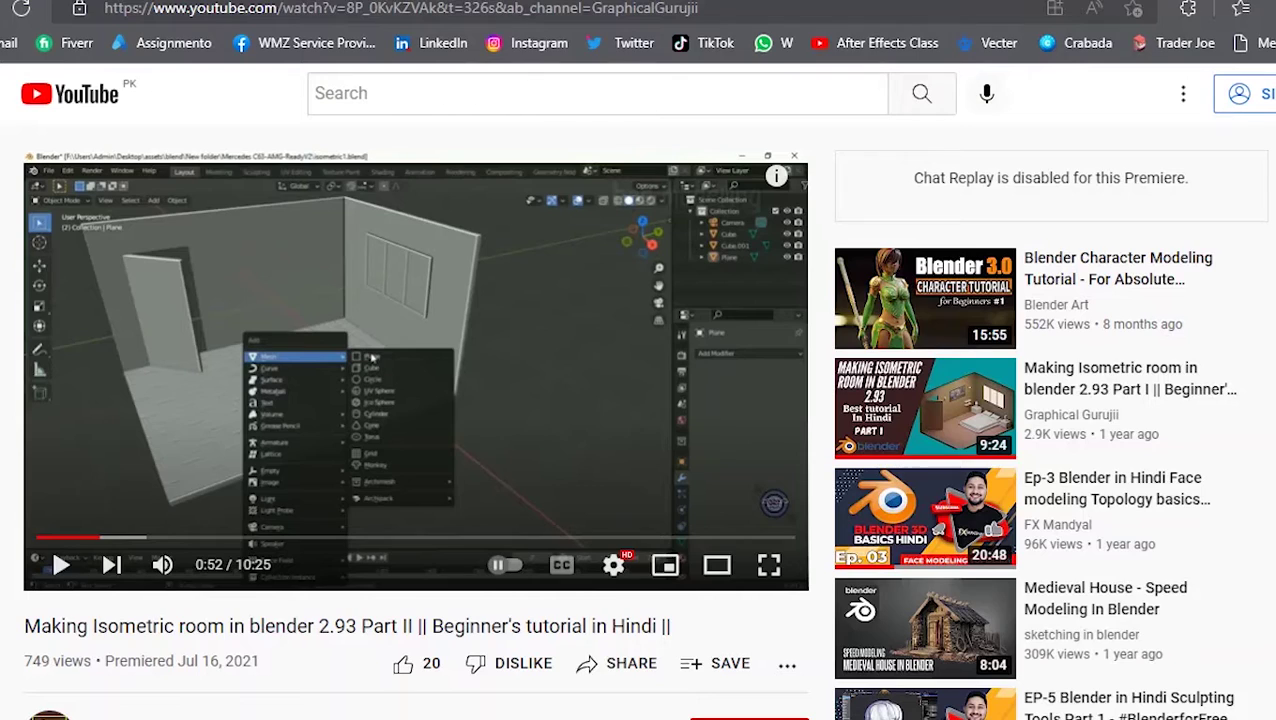
key(f)
key(Left)
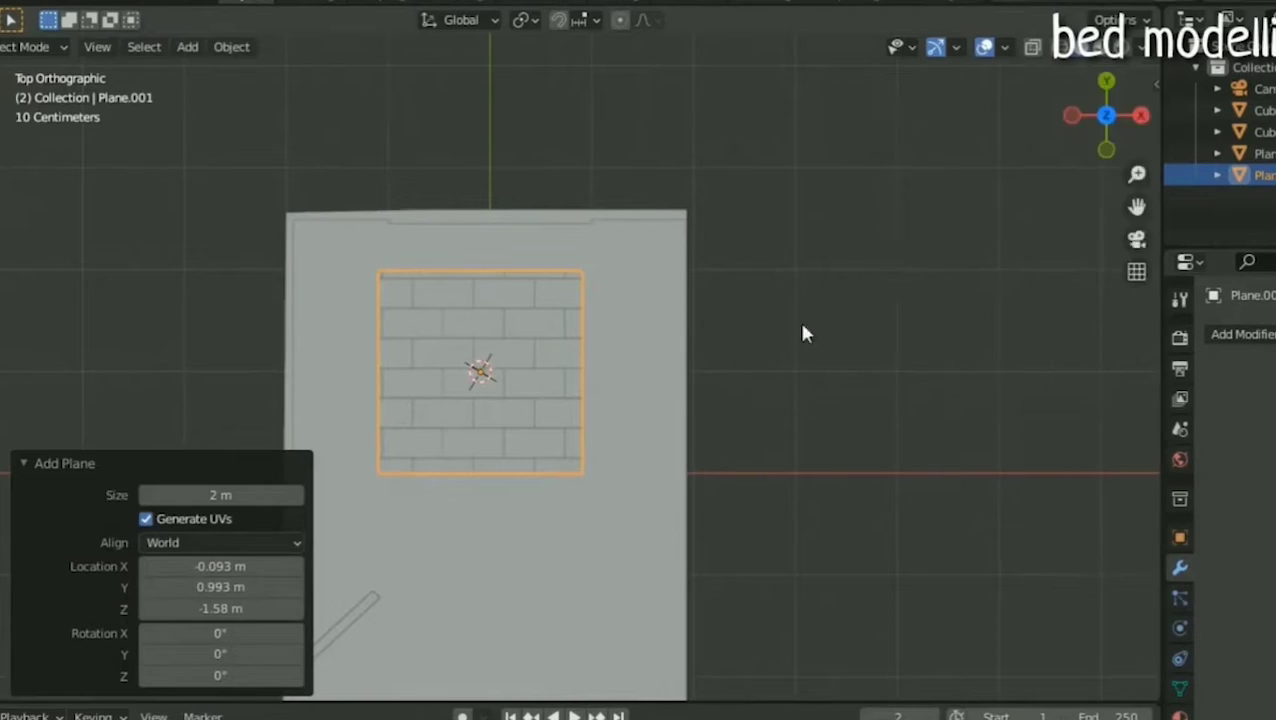
key(Right)
key(Left)
key(space)
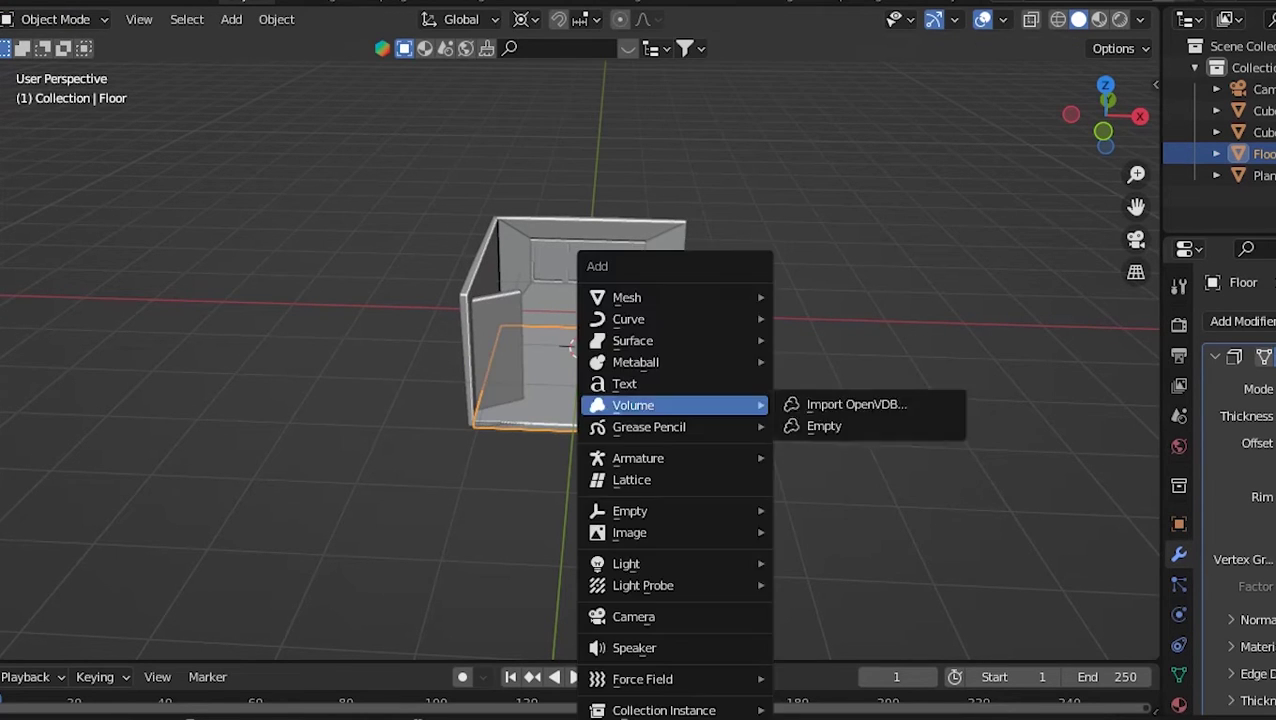
- Scale the new plane down, then undo an attempted axis-constrained move
key(s)
click(632, 365)
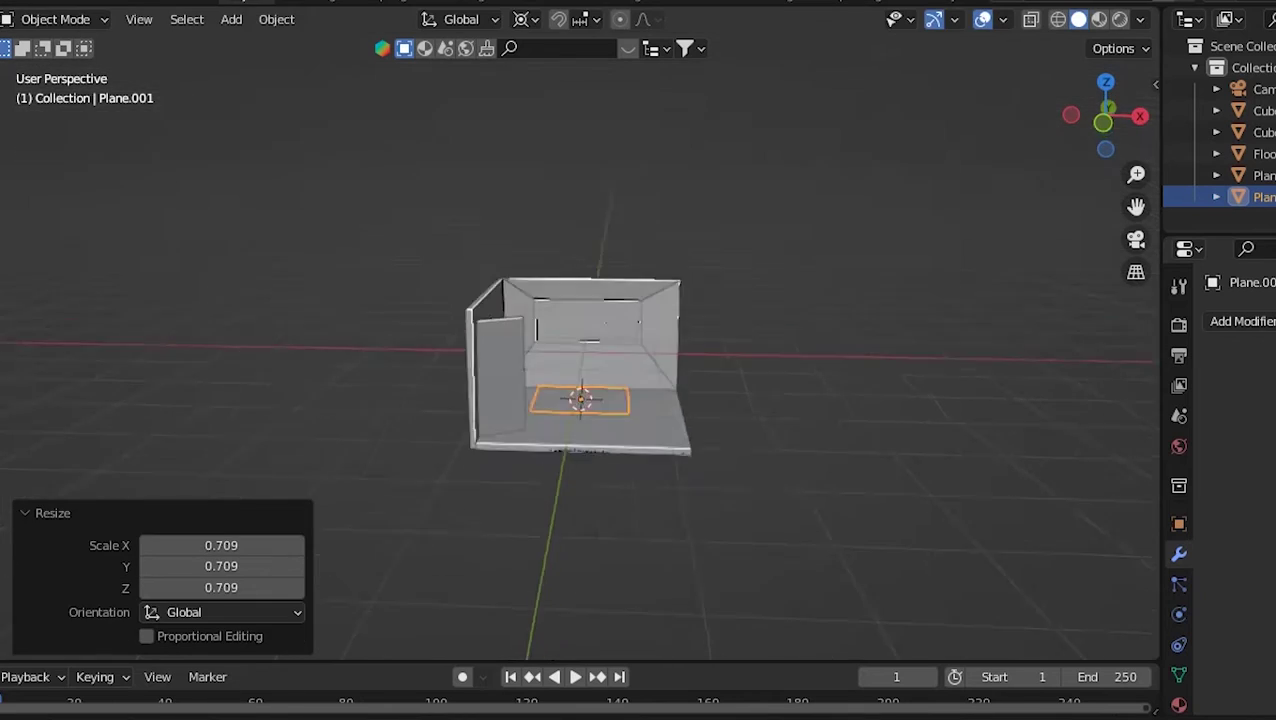
middle_drag(632, 365, 800, 380)
middle_drag(600, 360, 652, 480)
key(g)
key(Return)
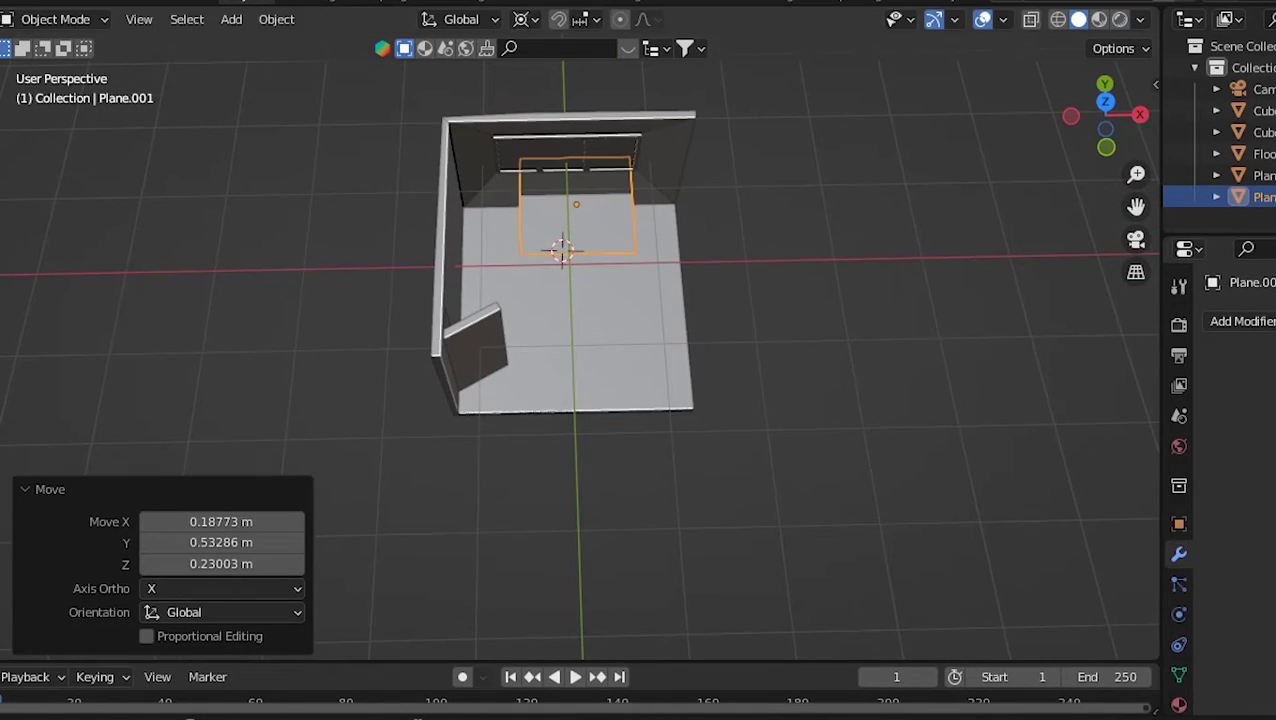
key(ctrl+z)
- Reselect the plane, move it across the floor, and select its face in Edit Mode
click(640, 380)
click(565, 255)
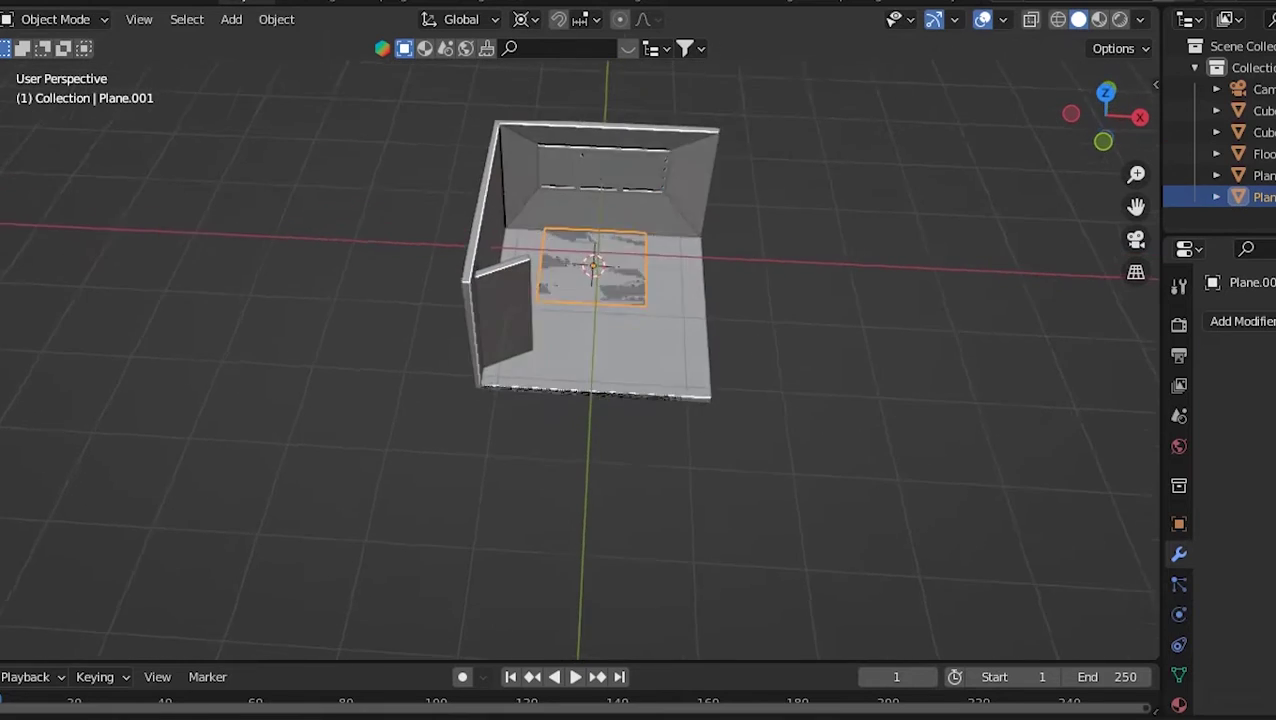
middle_drag(565, 255, 650, 280)
middle_drag(580, 360, 610, 450)
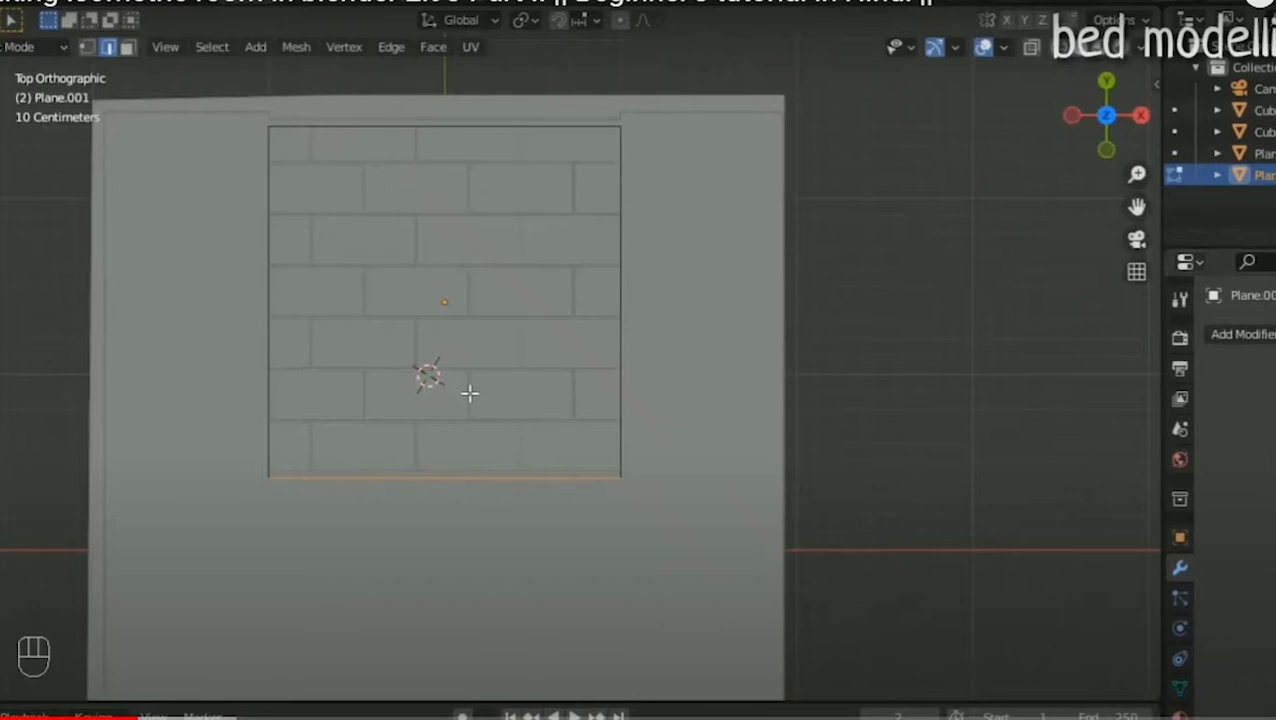
key(g)
key(Tab)
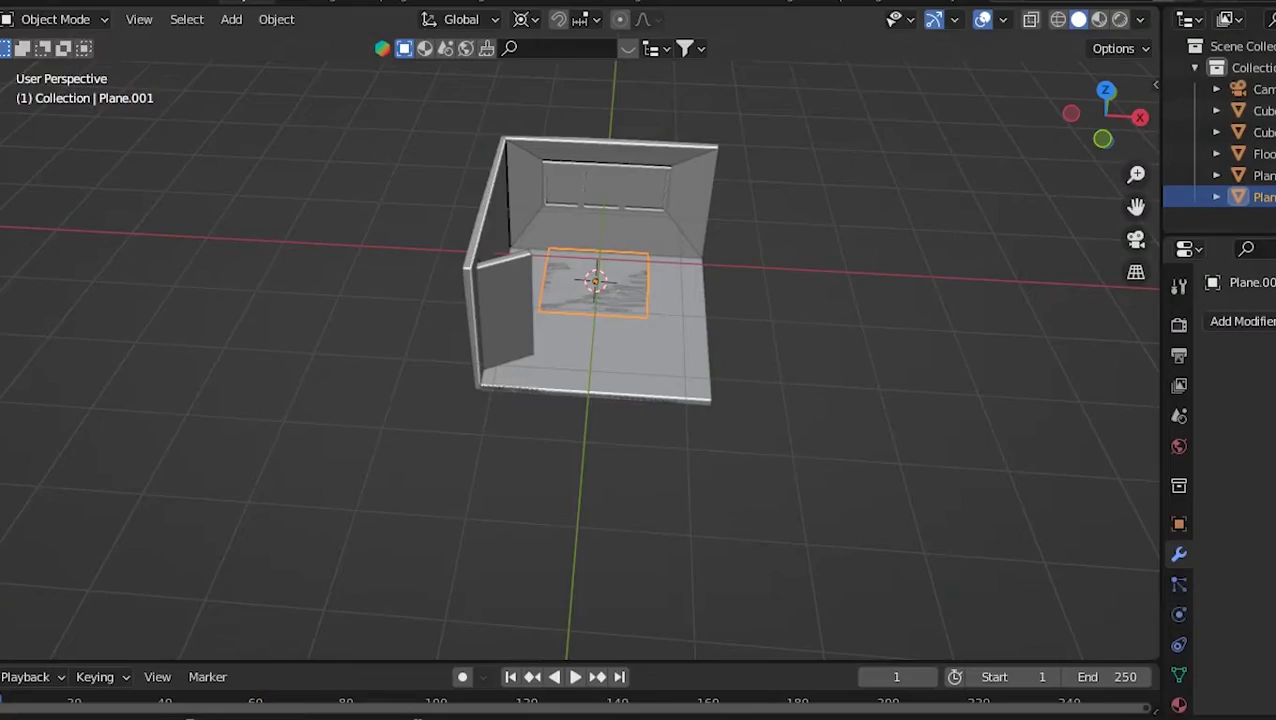
key(Tab)
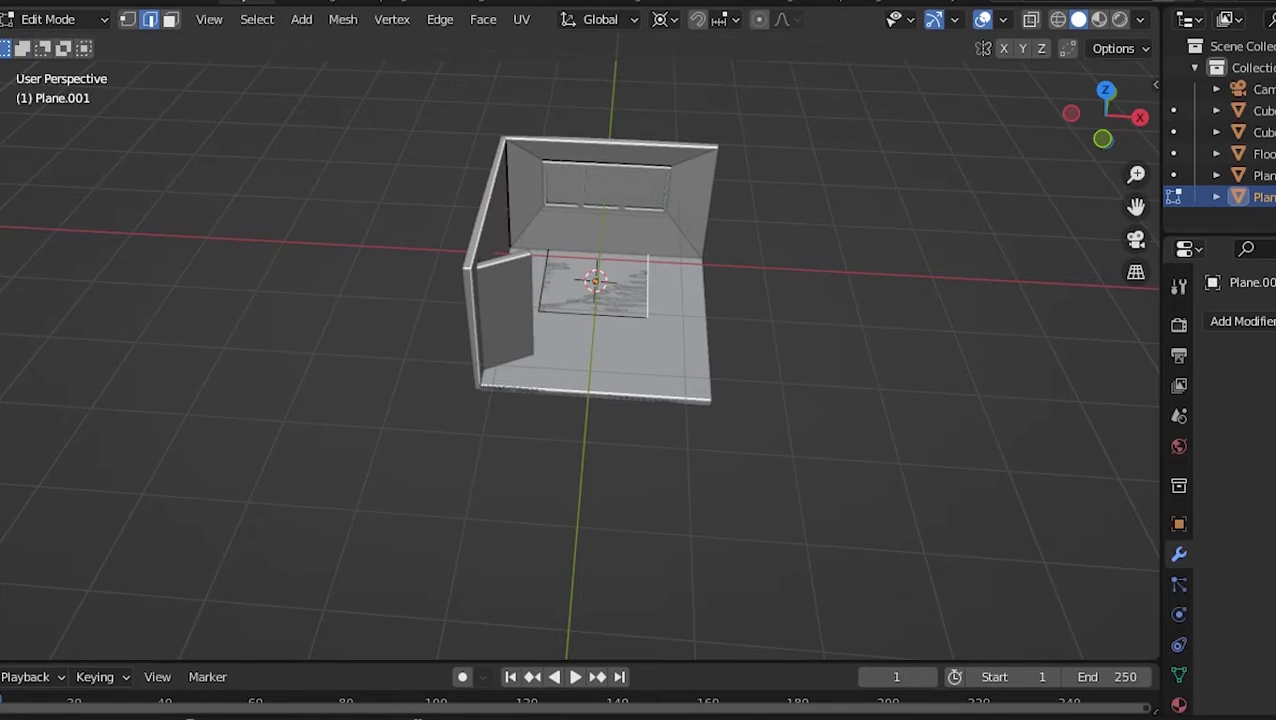
key(a)
- Leave the plane's mesh editing and toggle the Floor object's edit mode instead
middle_drag(600, 350, 600, 420)
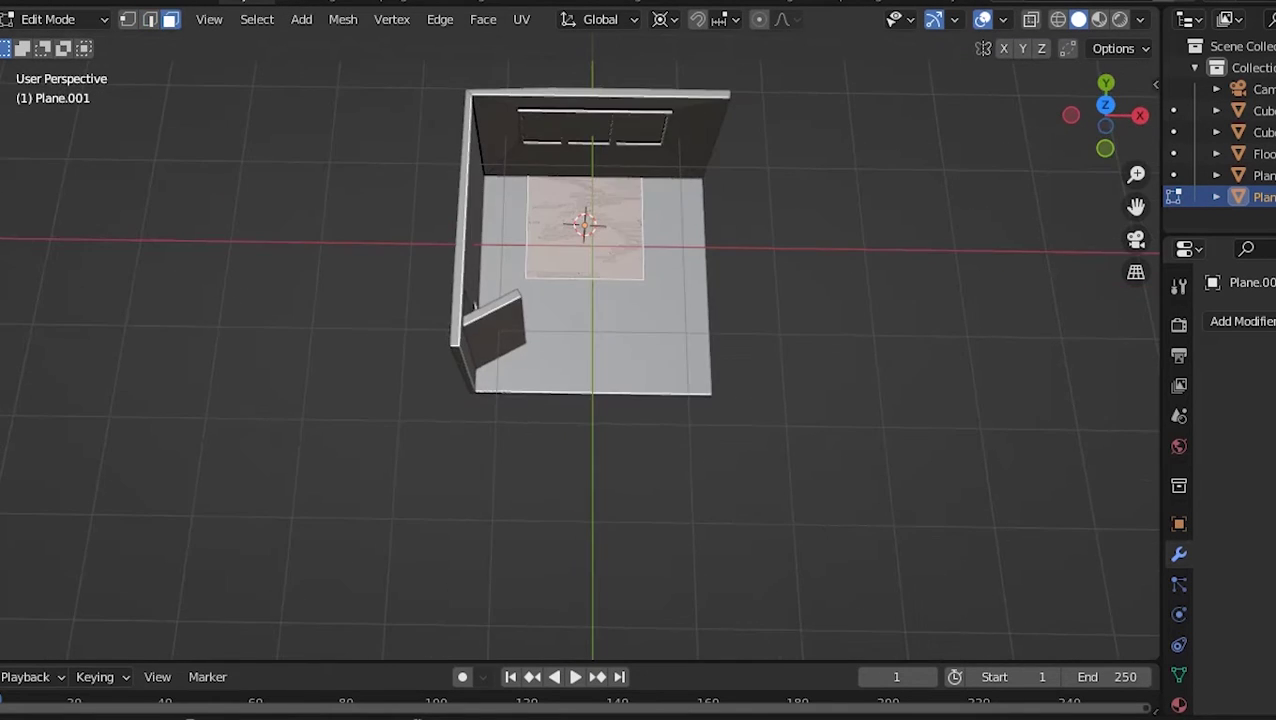
key(2)
middle_drag(600, 350, 640, 300)
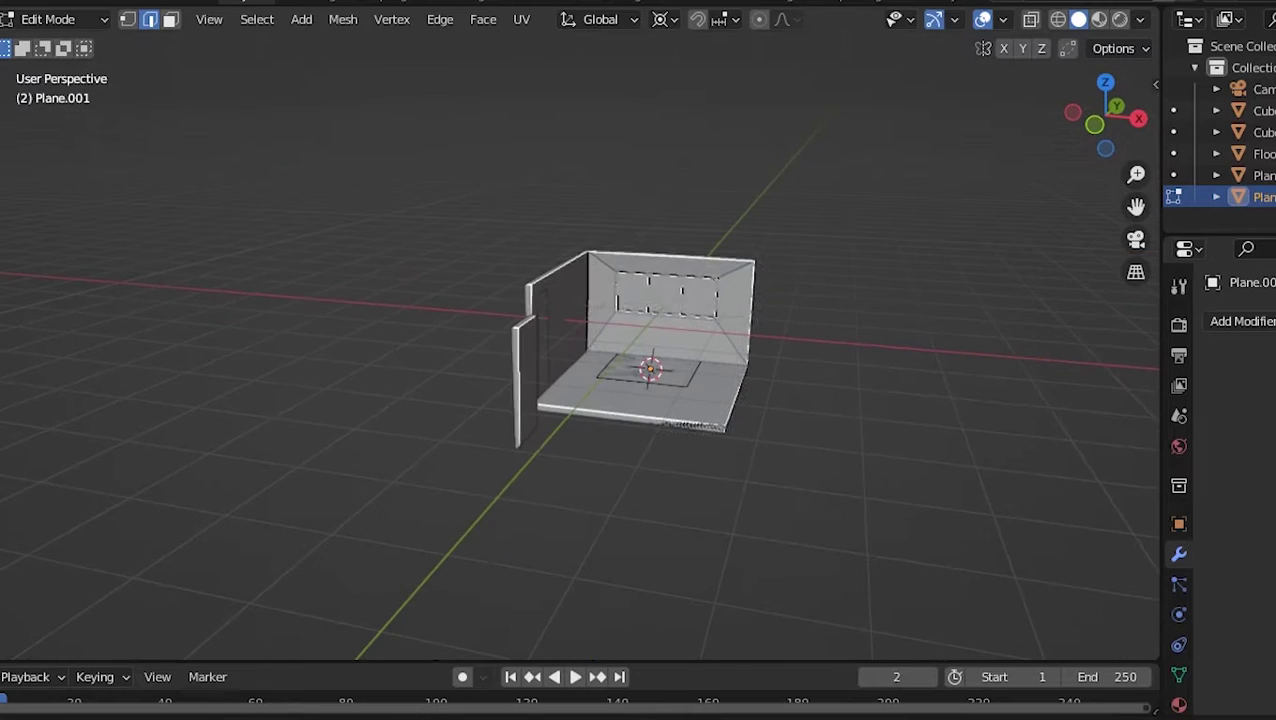
key(Tab)
click(1262, 153)
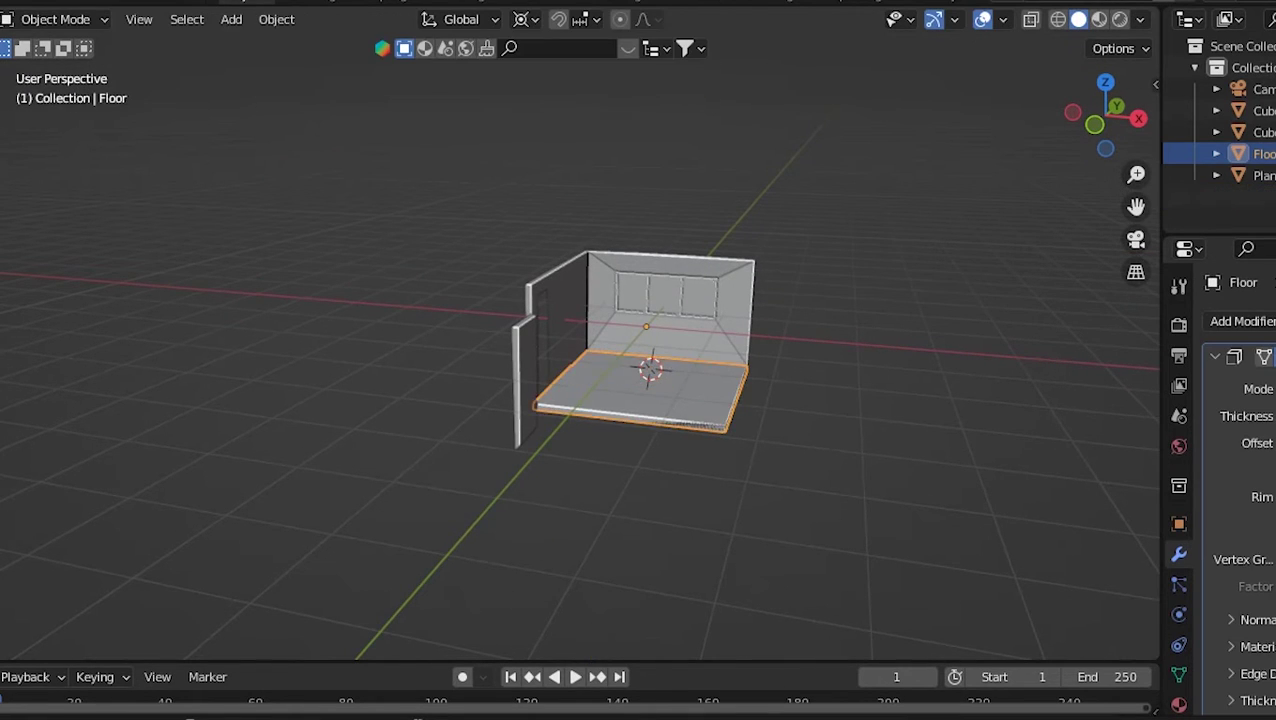
key(Tab)
key(Tab)
- Cancel a vertical move of the door panel and briefly edit the Floor mesh
click(526, 380)
key(g)
key(z)
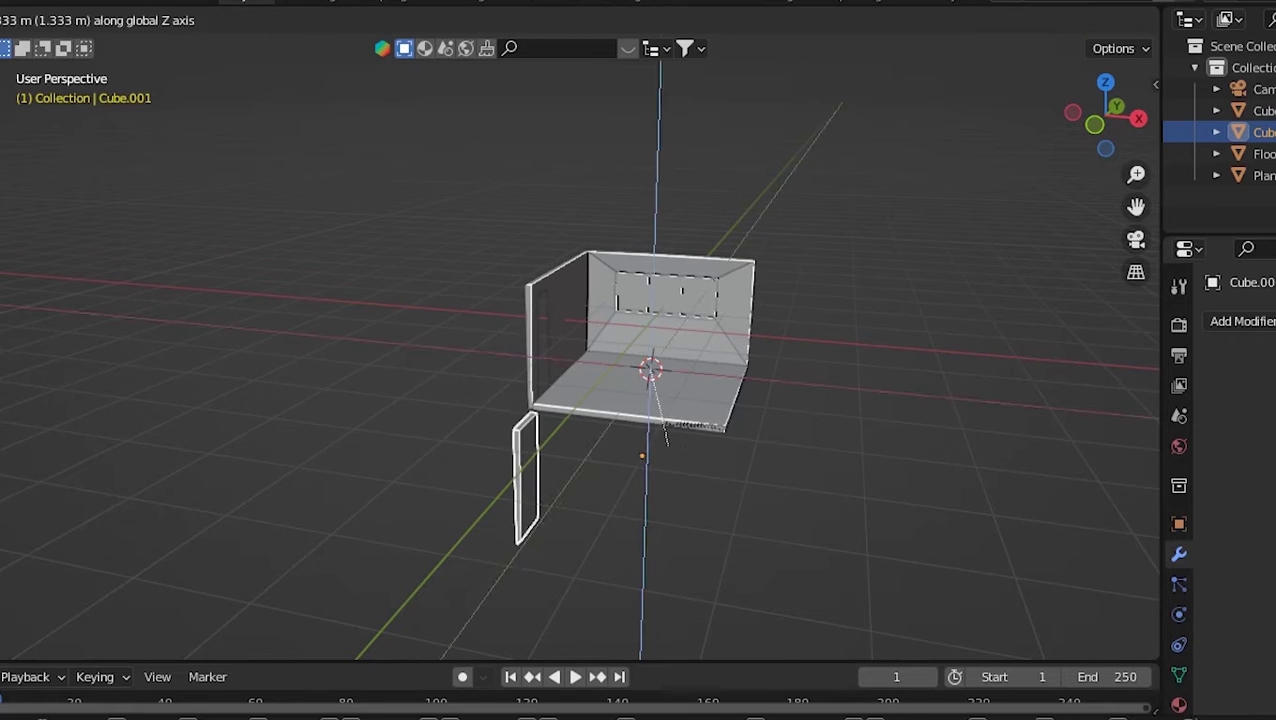
key(Escape)
click(1262, 153)
key(Tab)
middle_drag(640, 400, 600, 330)
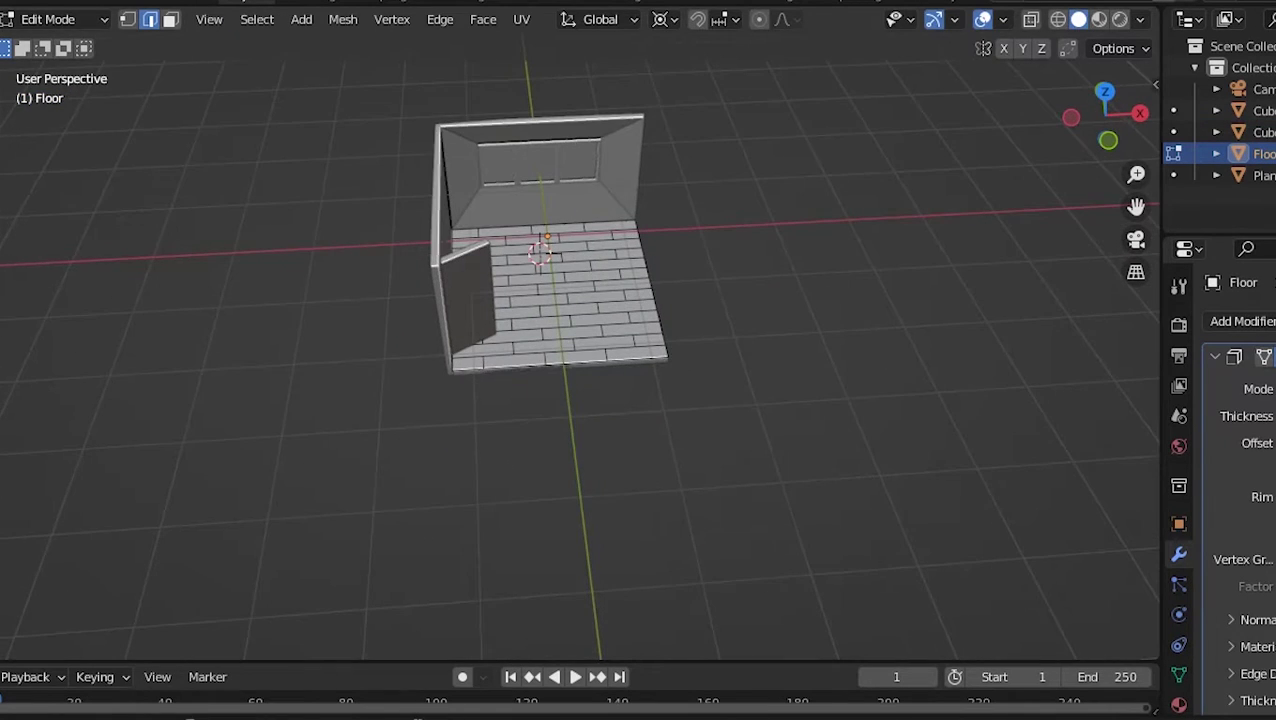
middle_drag(640, 400, 615, 400)
key(Tab)
- Apply the floor's transform, then add a plane, move it and scale it to 0.671
key(ctrl+a)
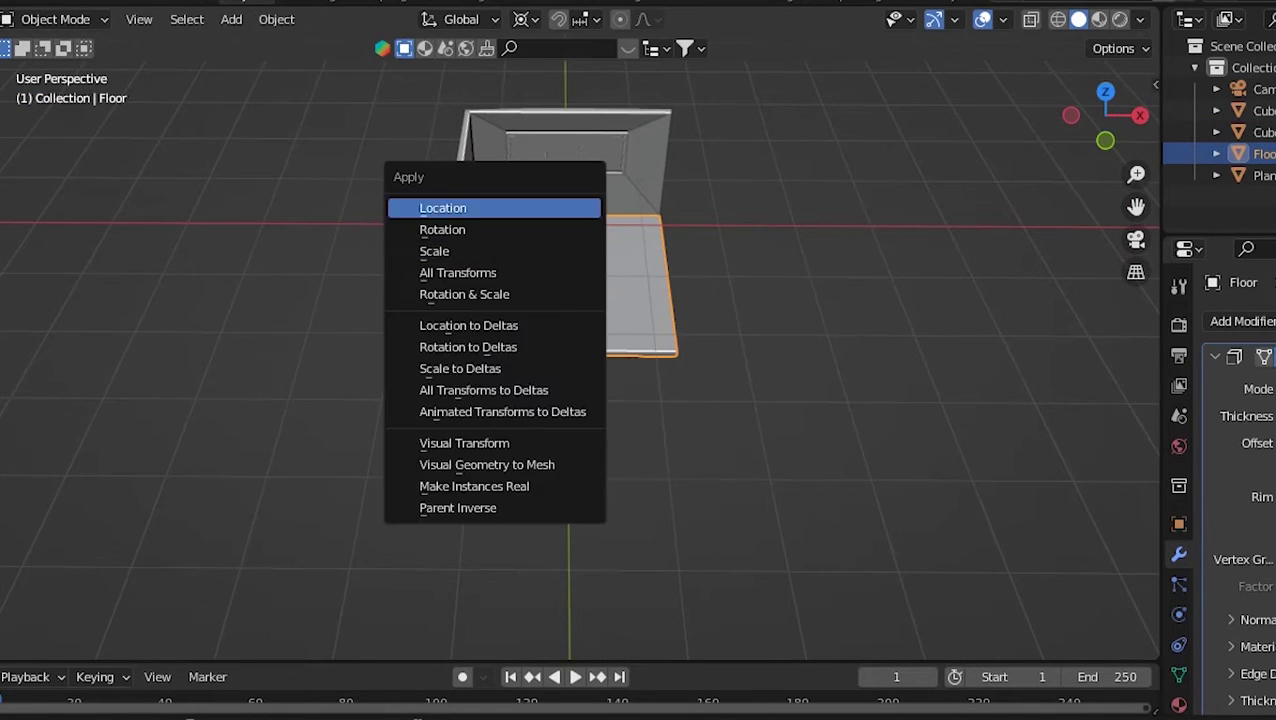
click(490, 205)
key(shift+a)
click(640, 205)
key(g)
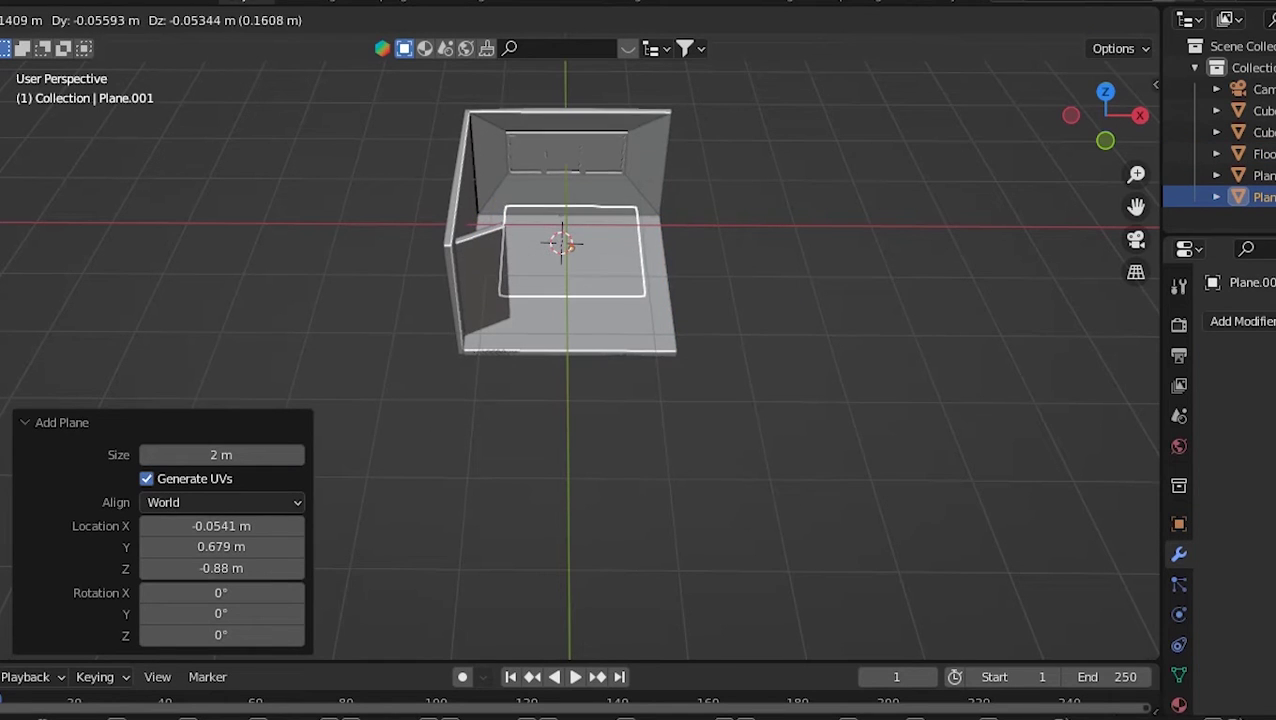
key(s)
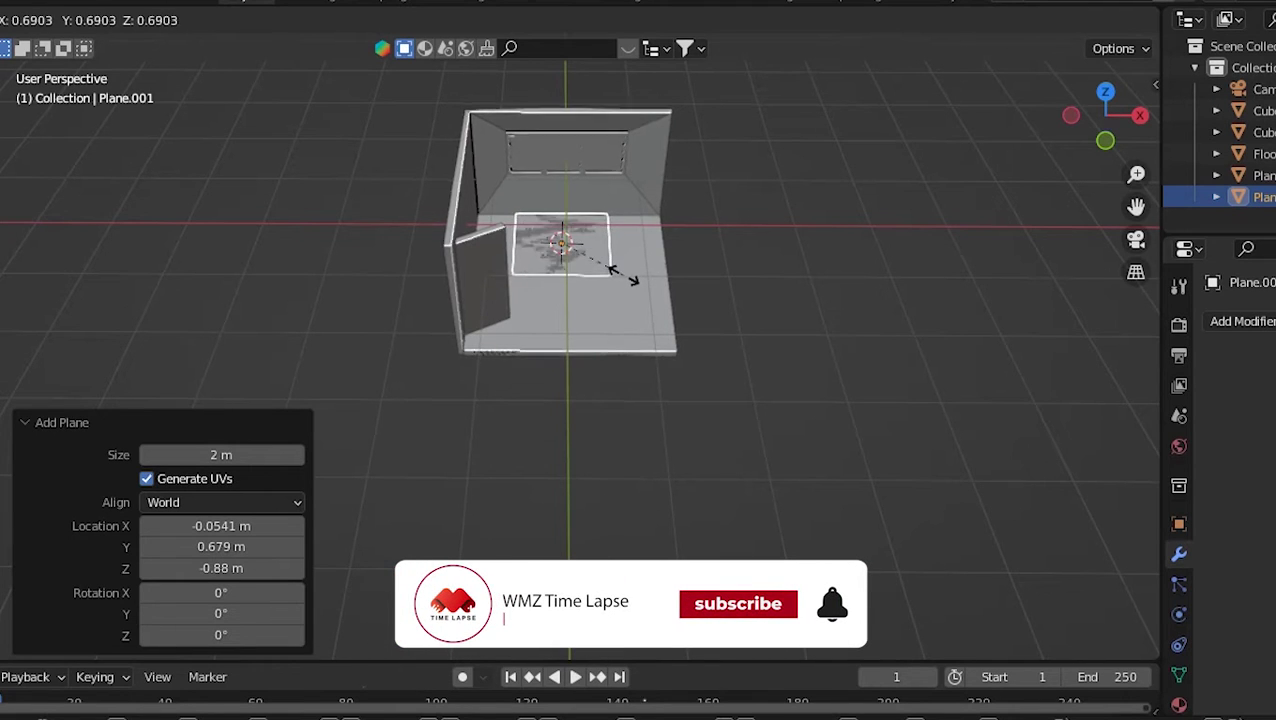
click(620, 275)
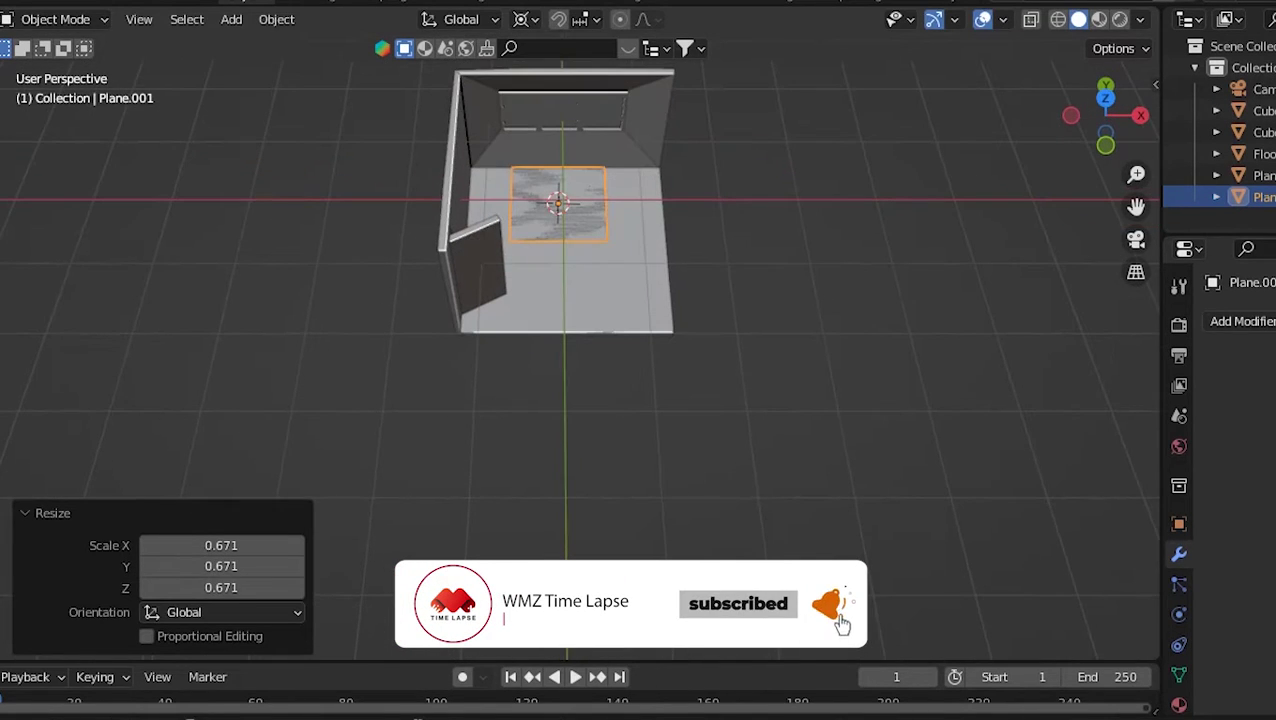
key(Tab)
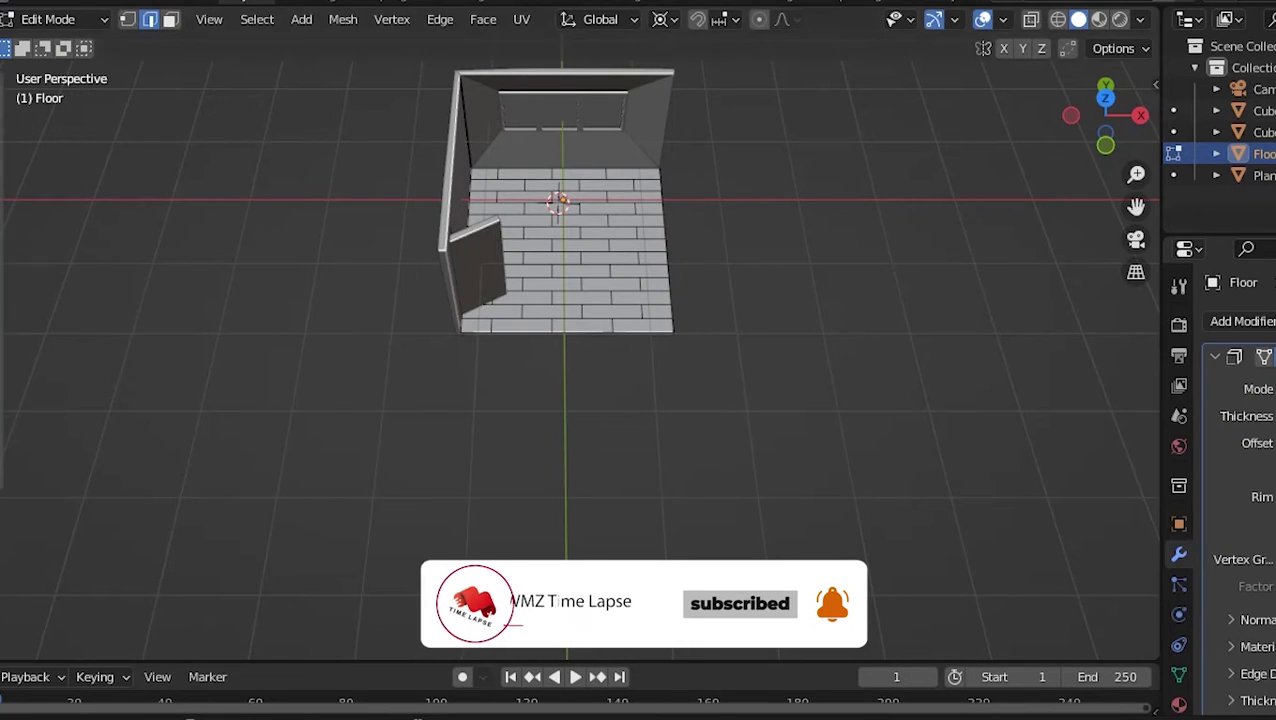
- Save the scene as 1111.blend
key(ctrl+s)
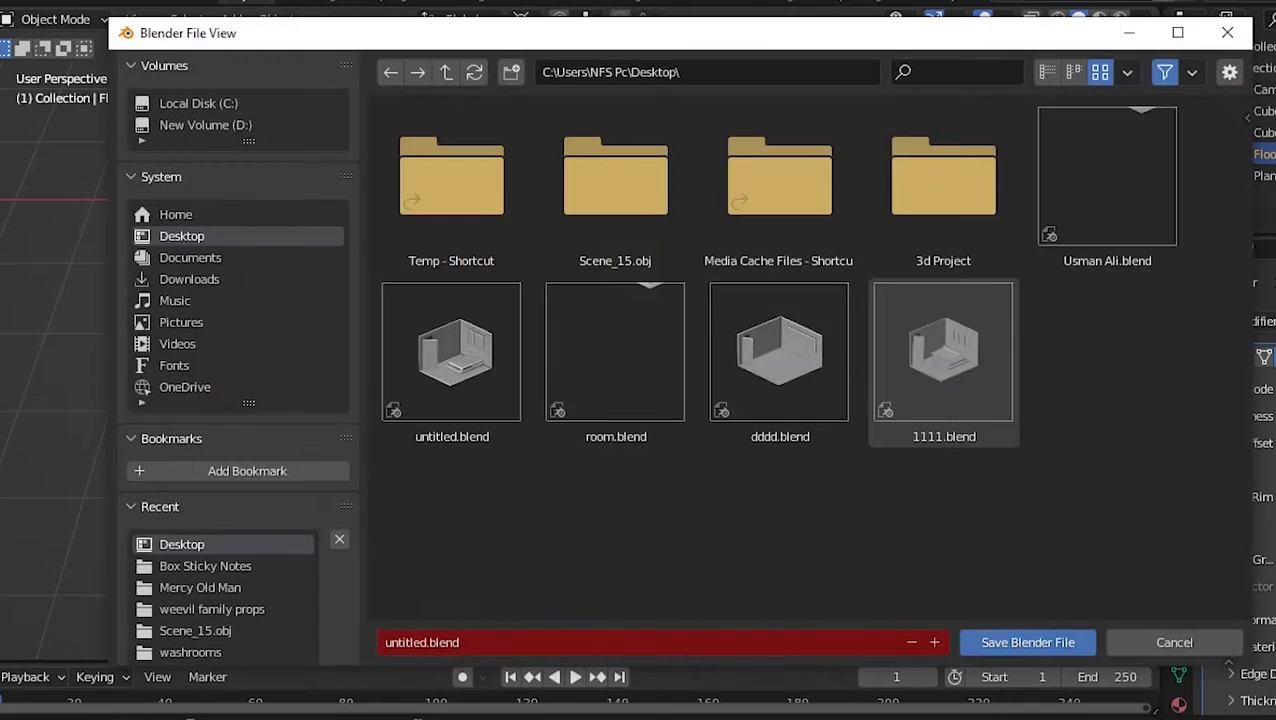
click(940, 399)
click(1031, 641)
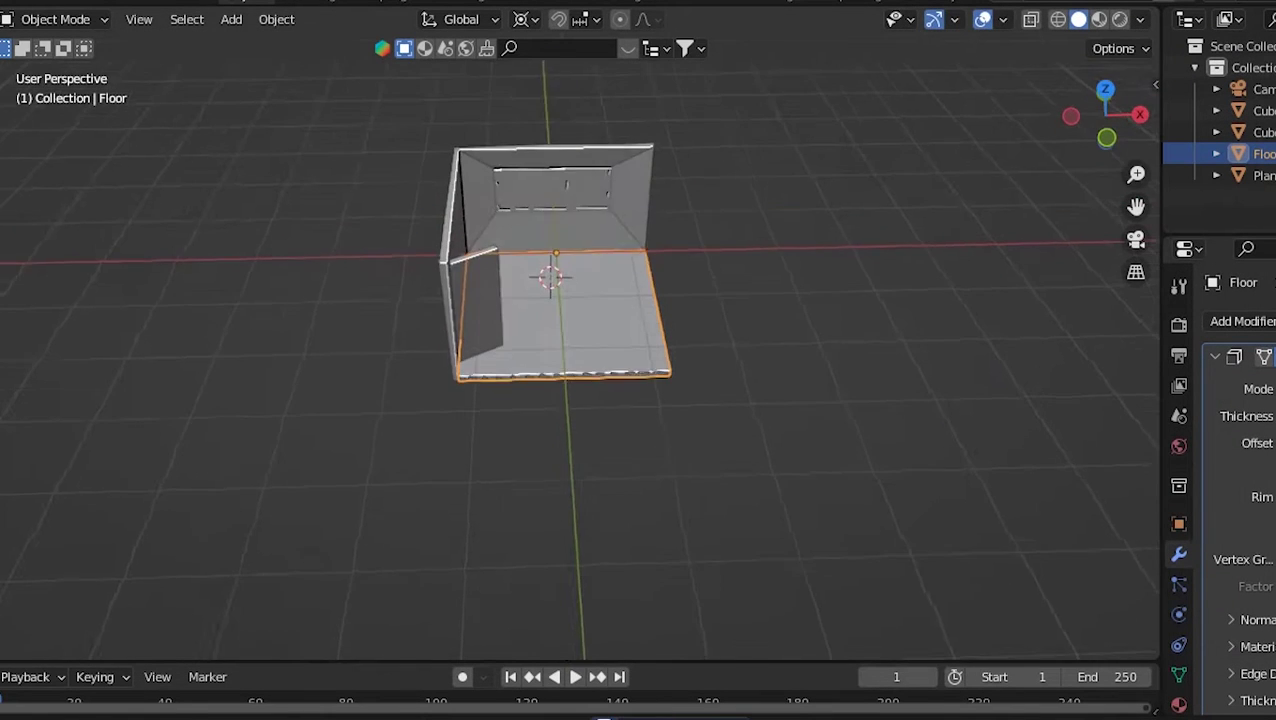
- Add a rug plane, scale it to 0.660 and stretch it to 1.139 along Y
key(shift+a)
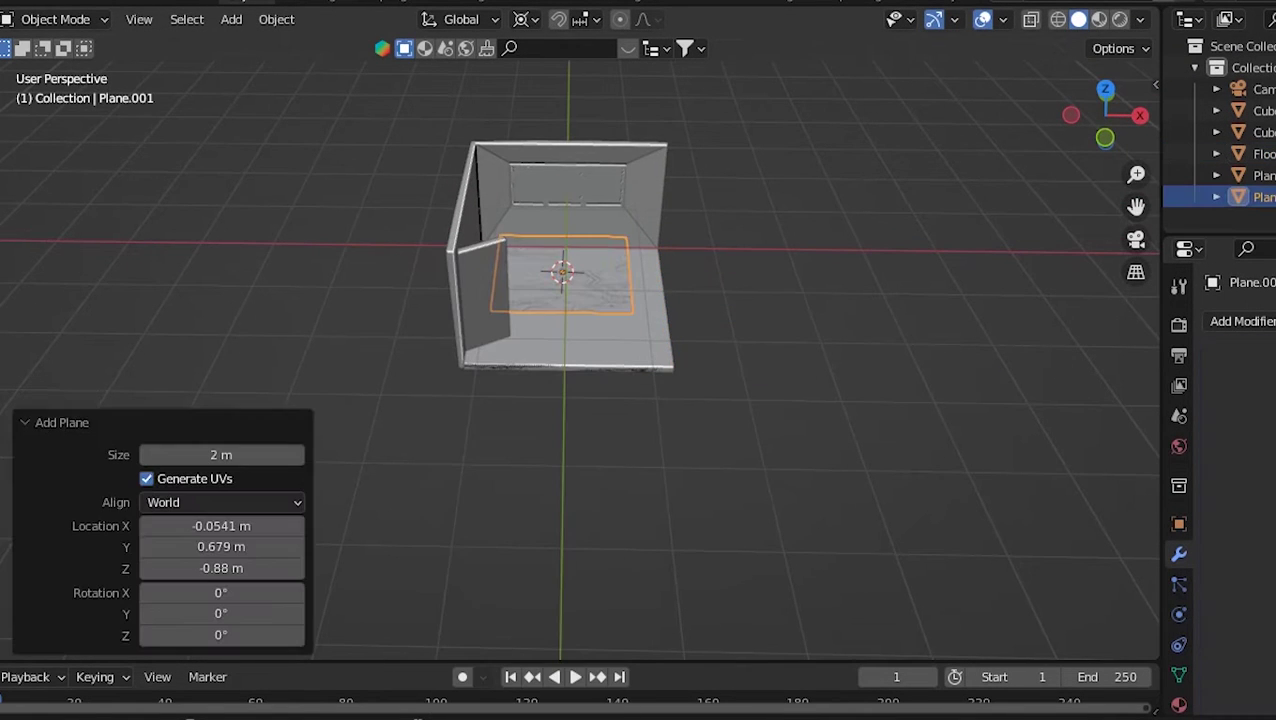
key(s)
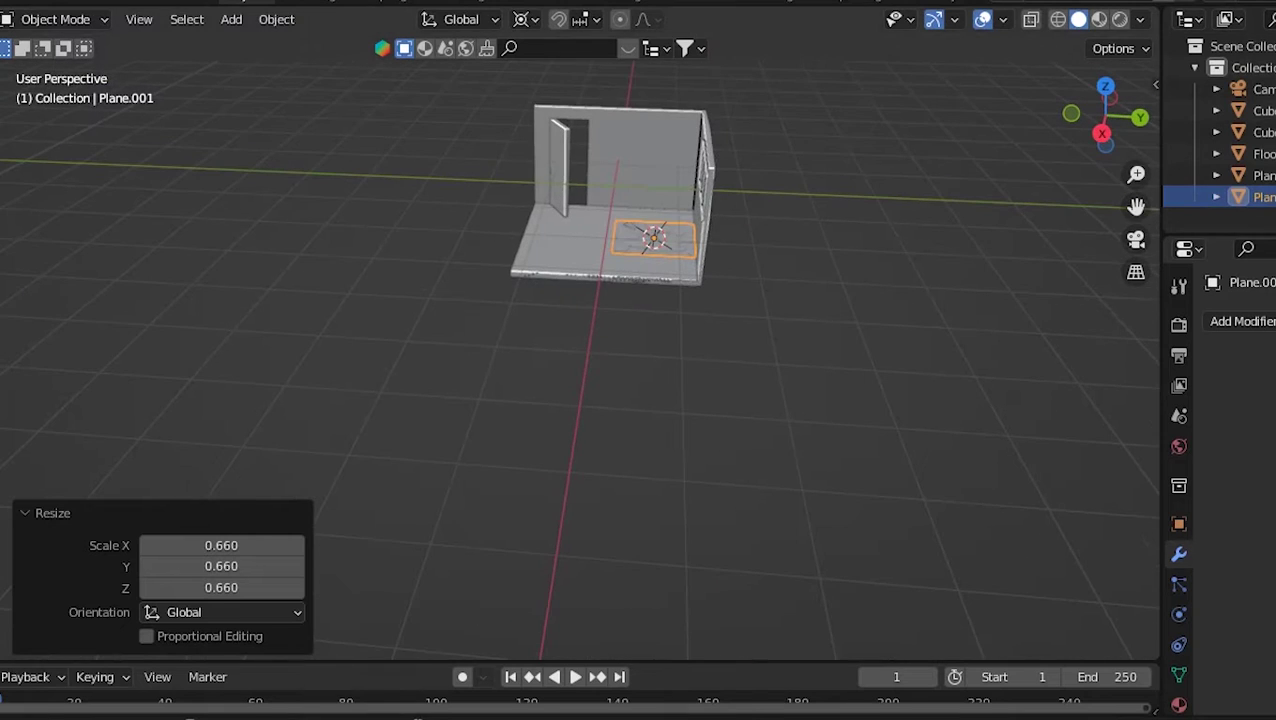
key(s)
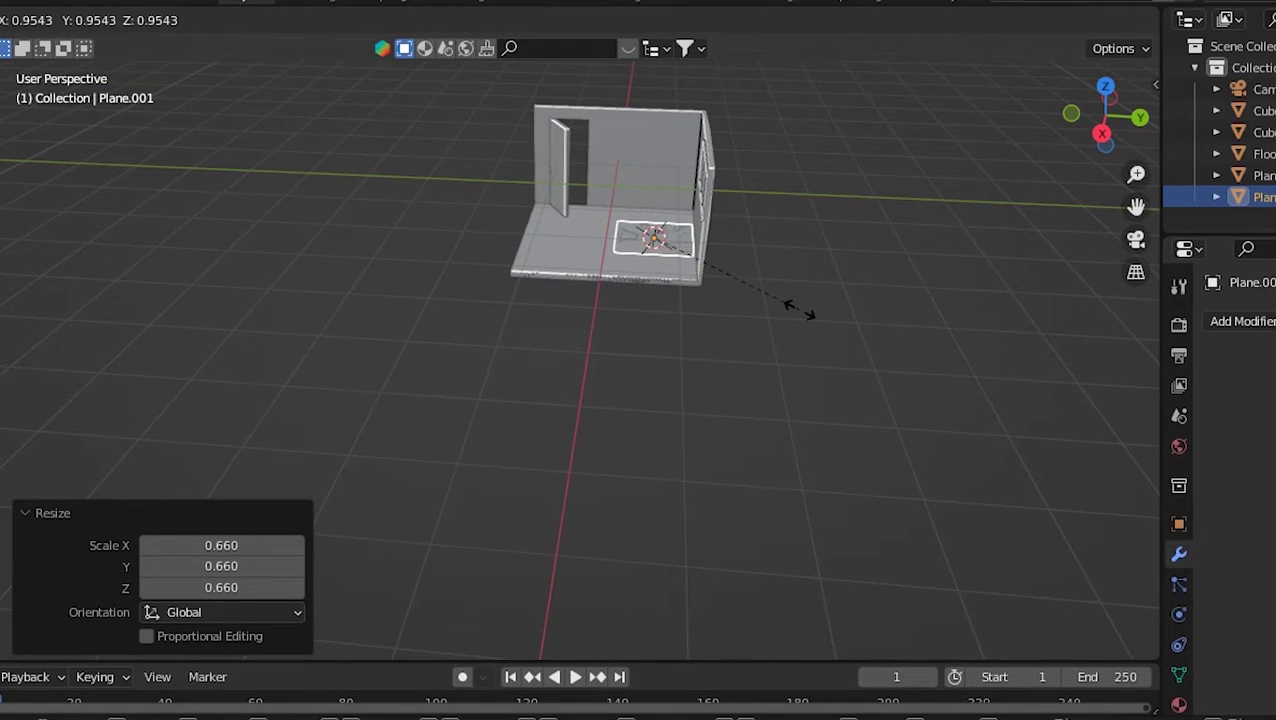
key(z)
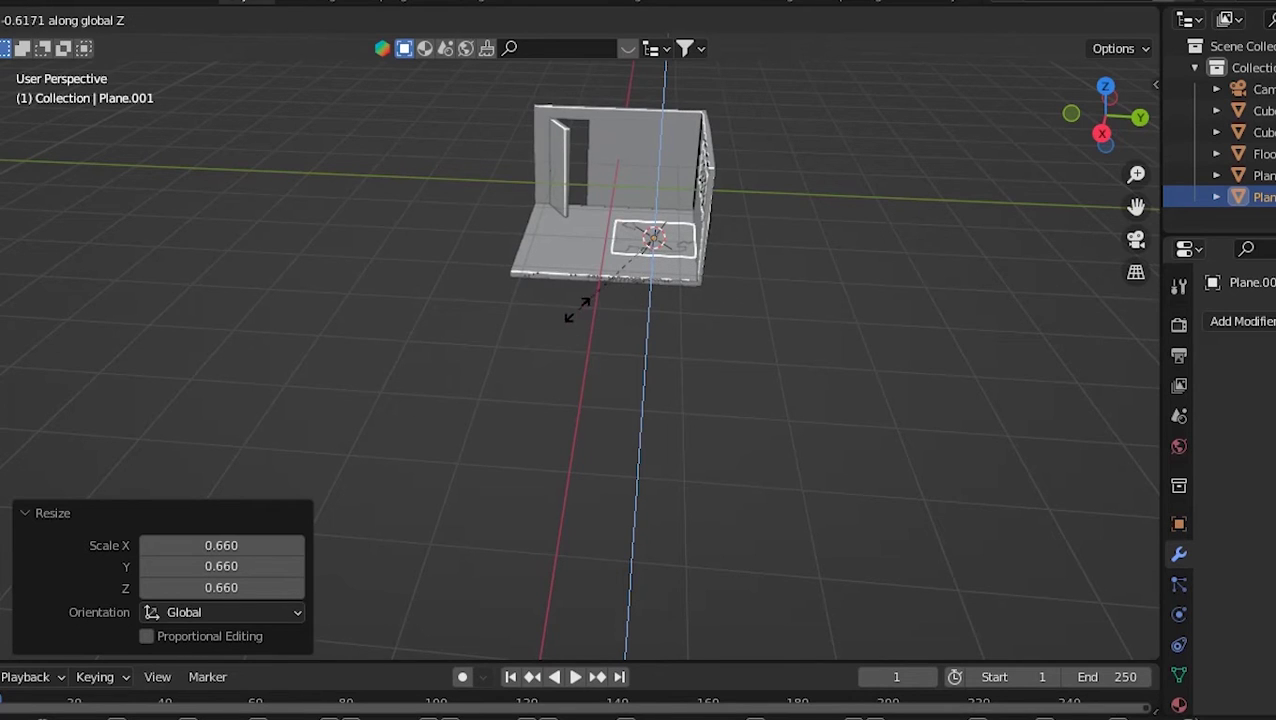
key(y)
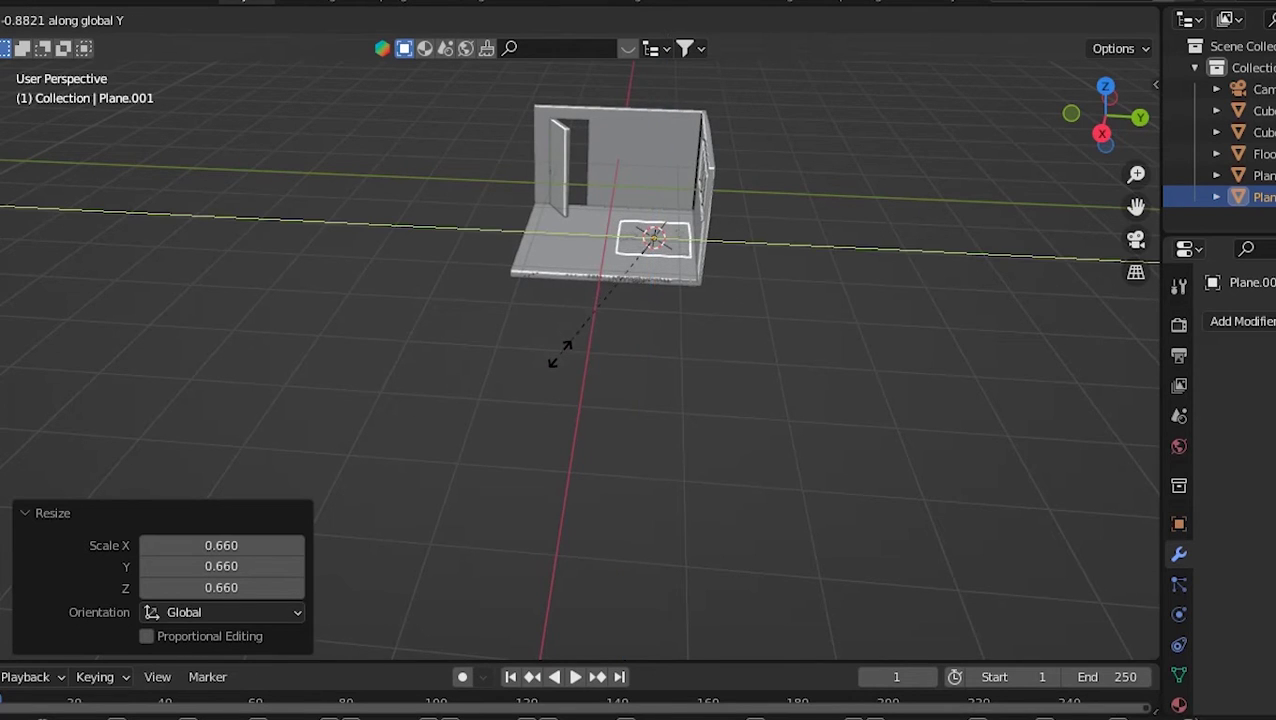
click(560, 390)
- Move the rug plane to sit near the centre of the room's floor
key(g)
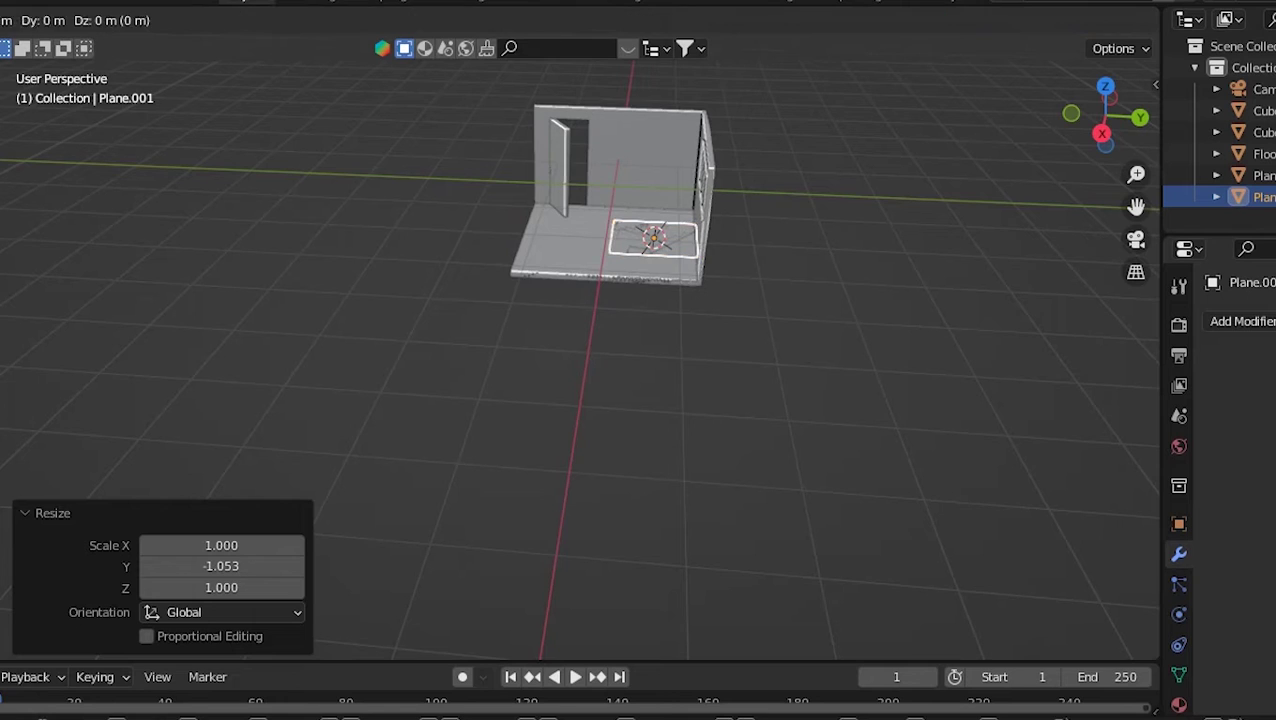
key(Return)
middle_drag(640, 400, 560, 460)
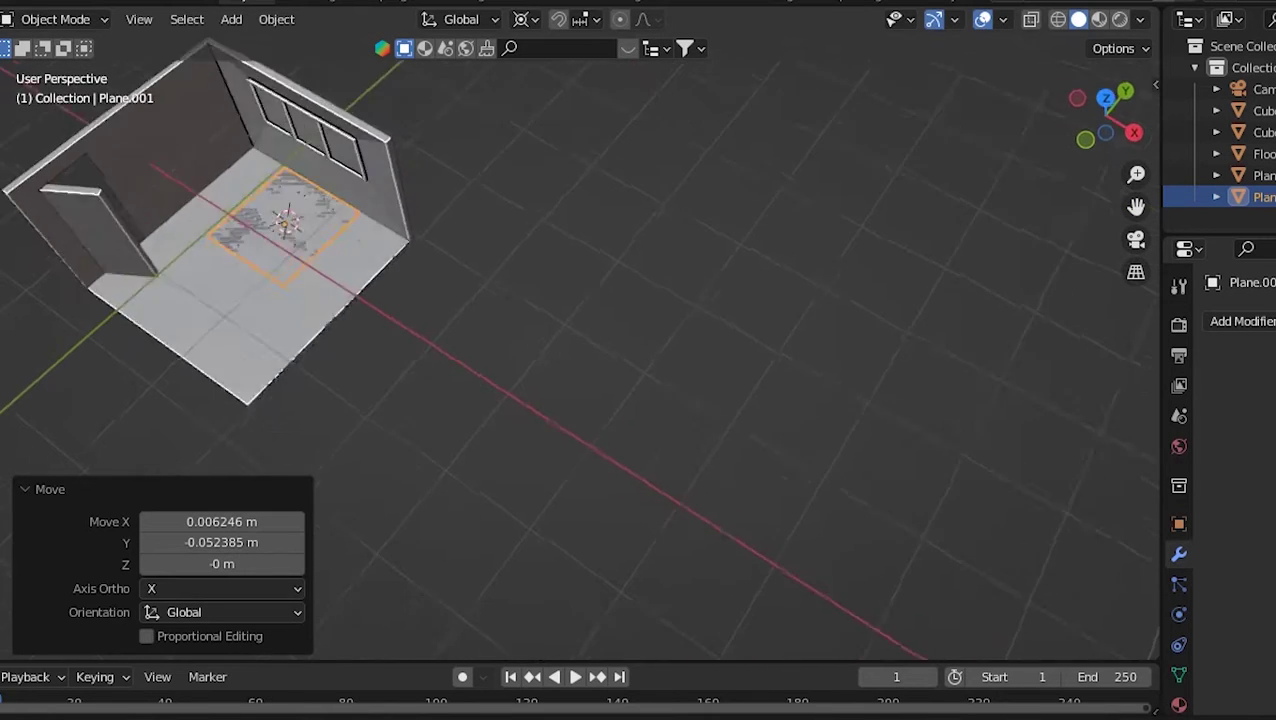
key(shift+space)
key(g)
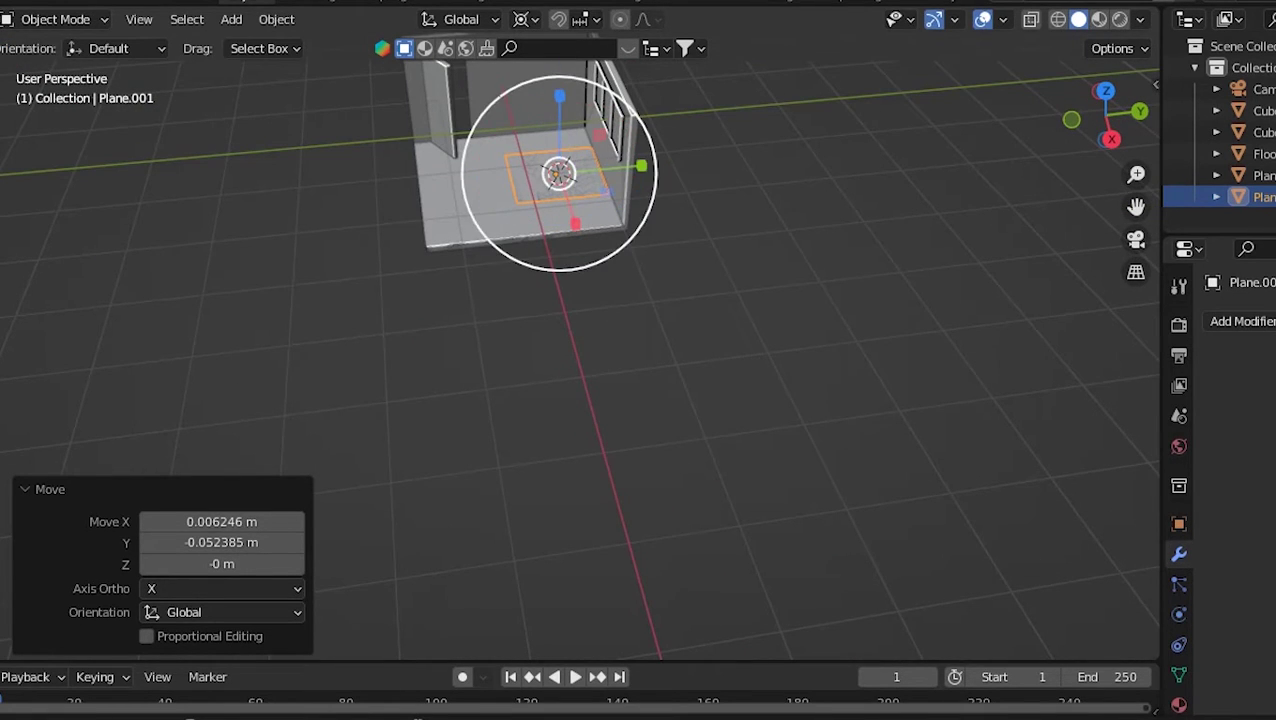
drag(641, 166, 632, 167)
key(ctrl+z)
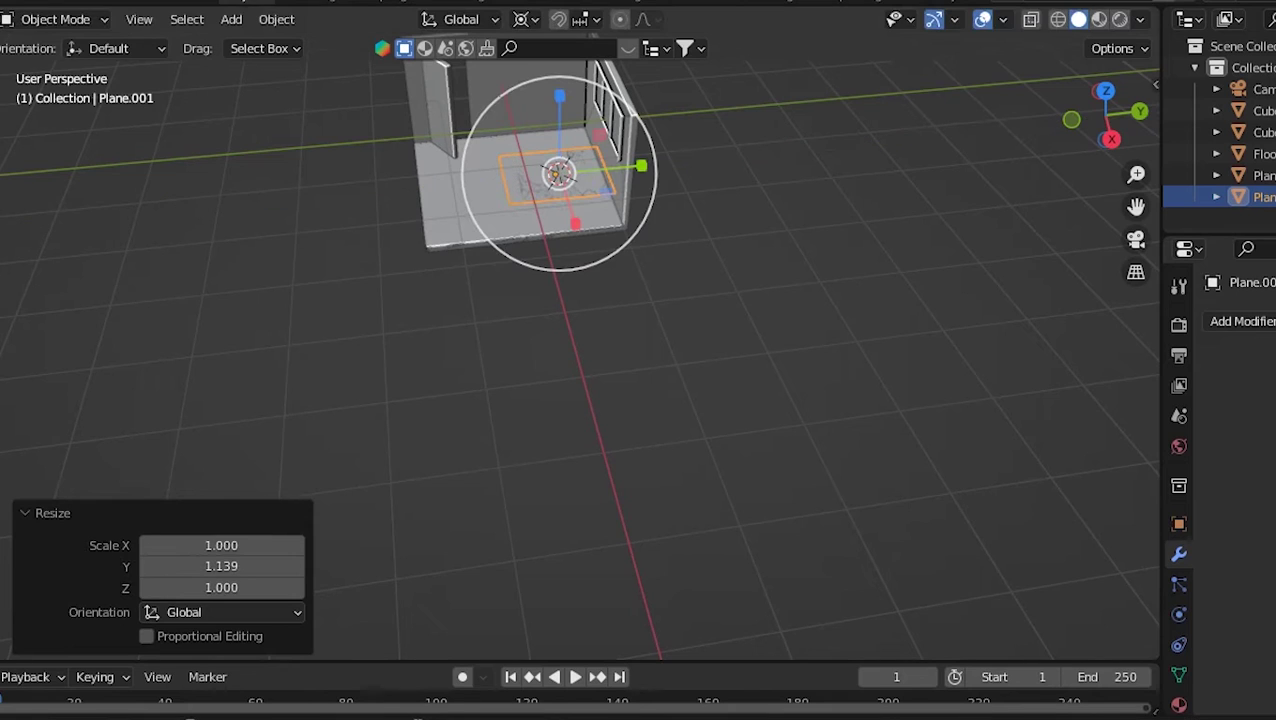
key(g)
key(Return)
scroll(580, 400, up, 3)
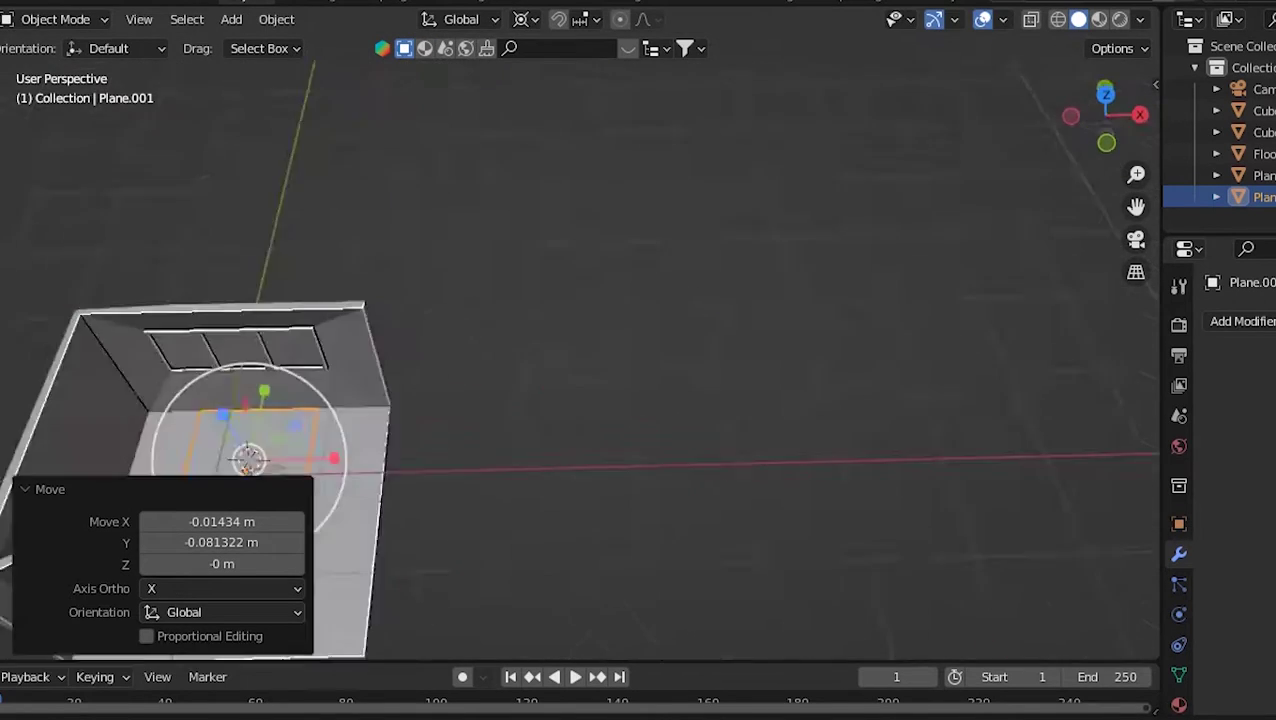
middle_drag(580, 400, 860, 340)
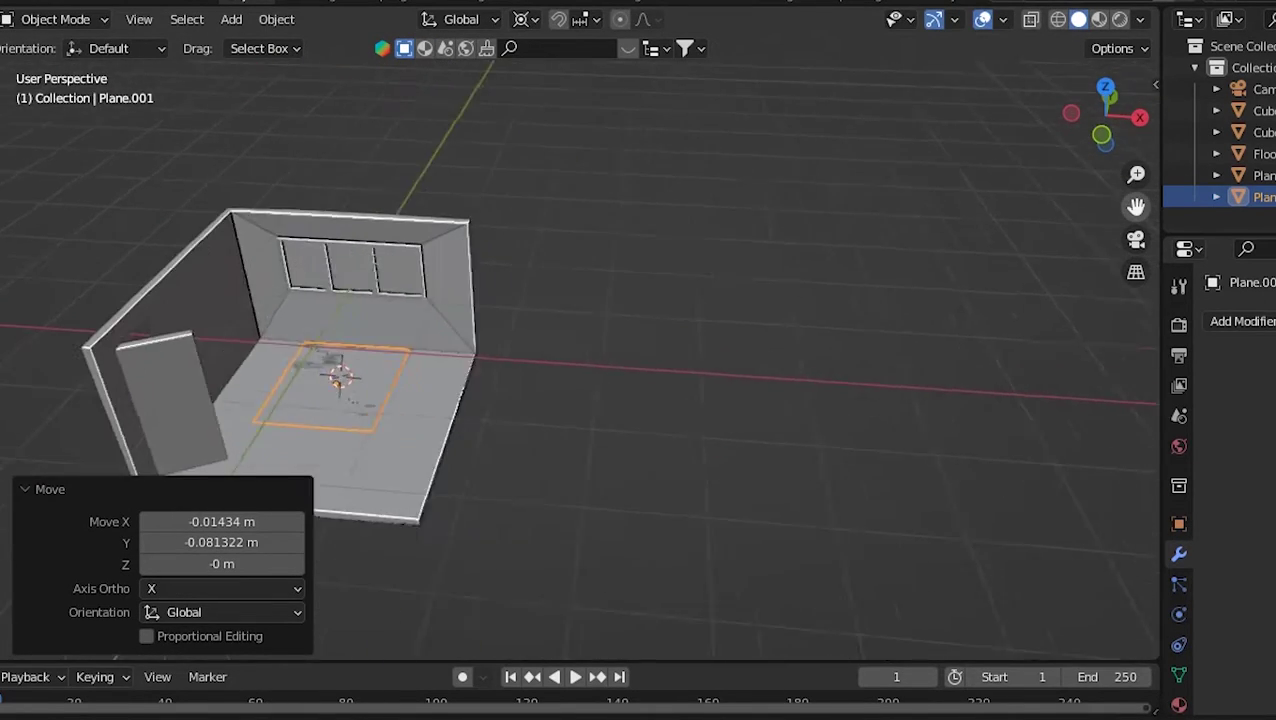
scroll(860, 340, down, 2)
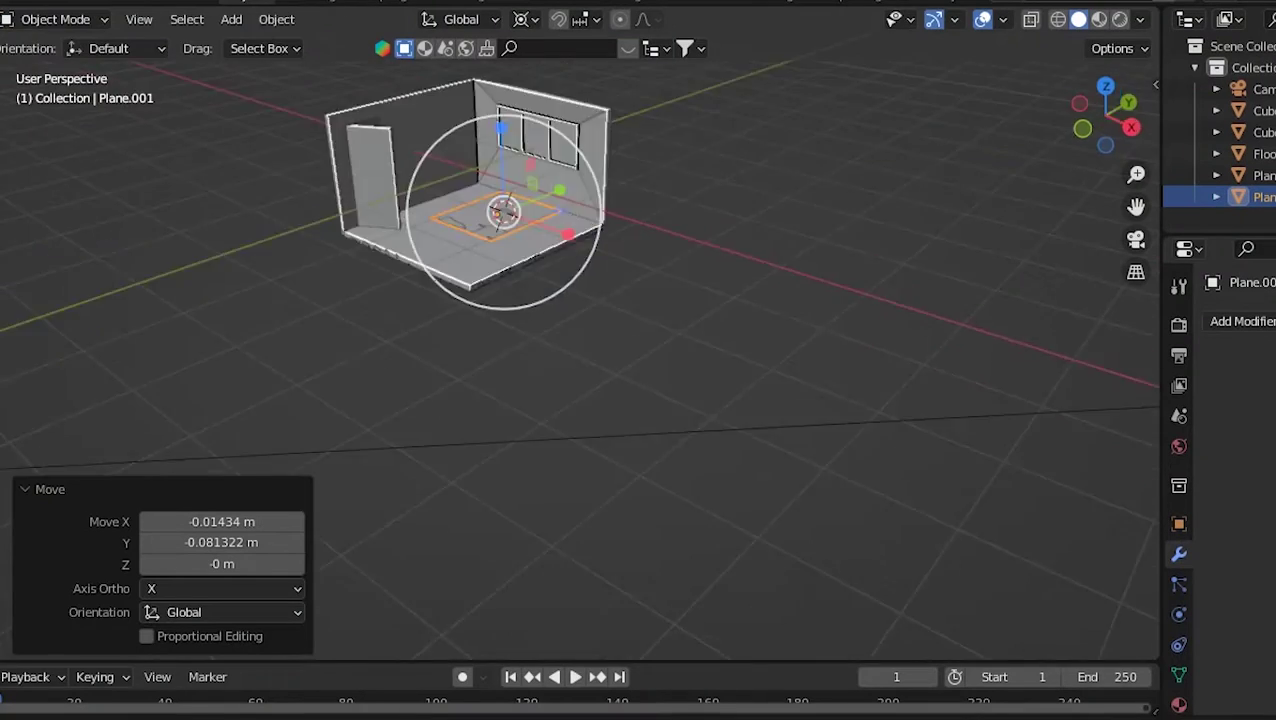
- Extrude the rug plane's face upward about 0.04 m in Edit Mode
mouse_move(499, 213)
middle_down()
mouse_move(333, 219)
mouse_move(580, 225)
middle_up()
key(Tab)
middle_drag(580, 340, 640, 300)
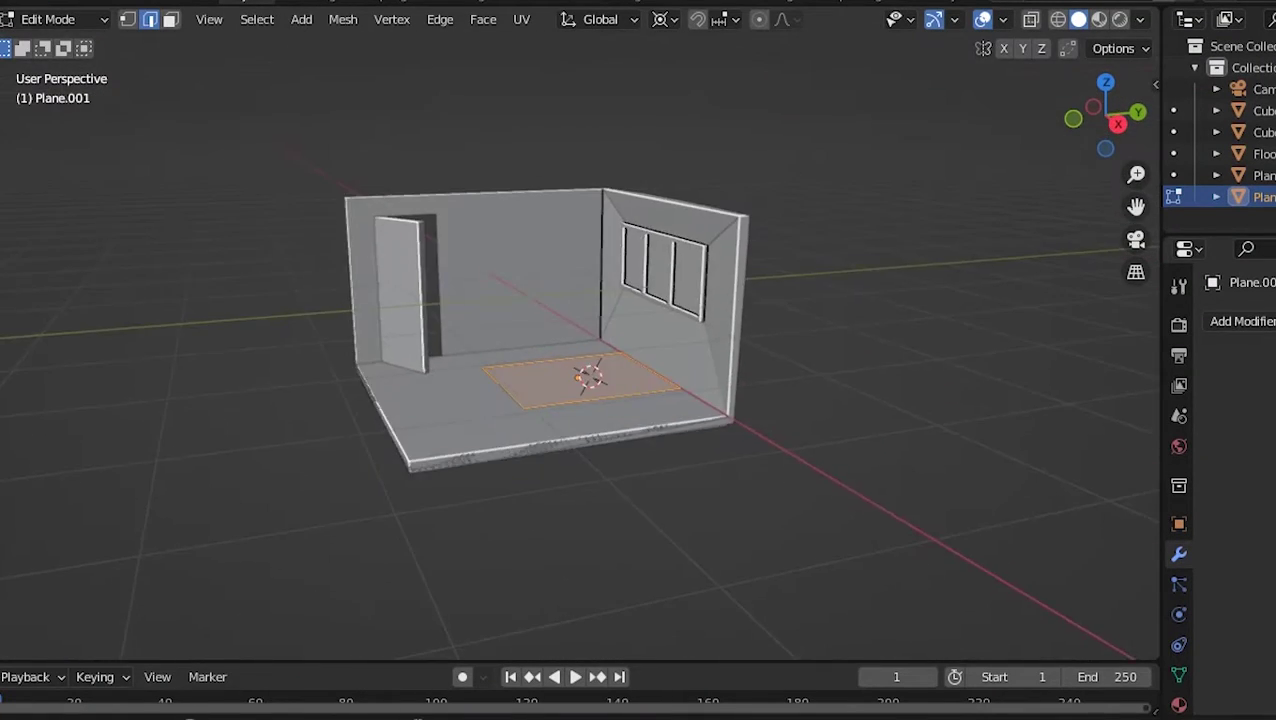
scroll(640, 300, up, 4)
key(e)
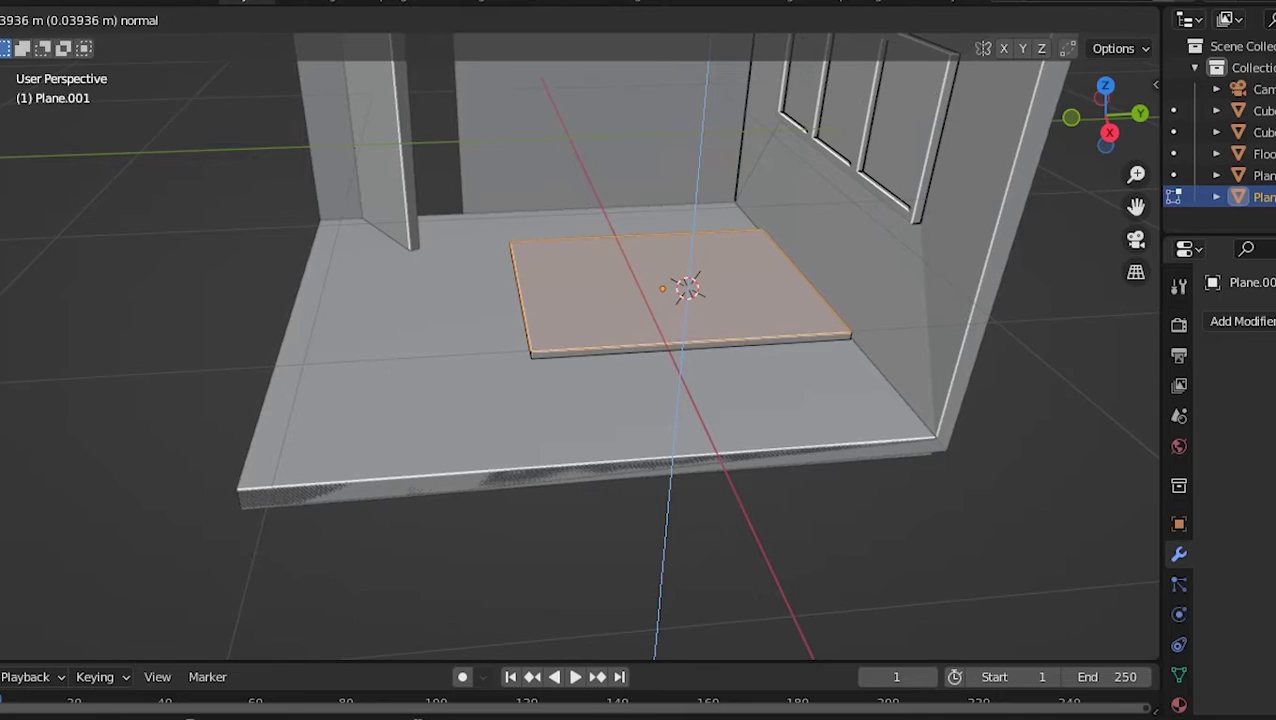
key(alt+Tab)
- Deselect the slab geometry and inspect the thin raised slab from several angles
middle_drag(640, 300, 480, 320)
key(alt+a)
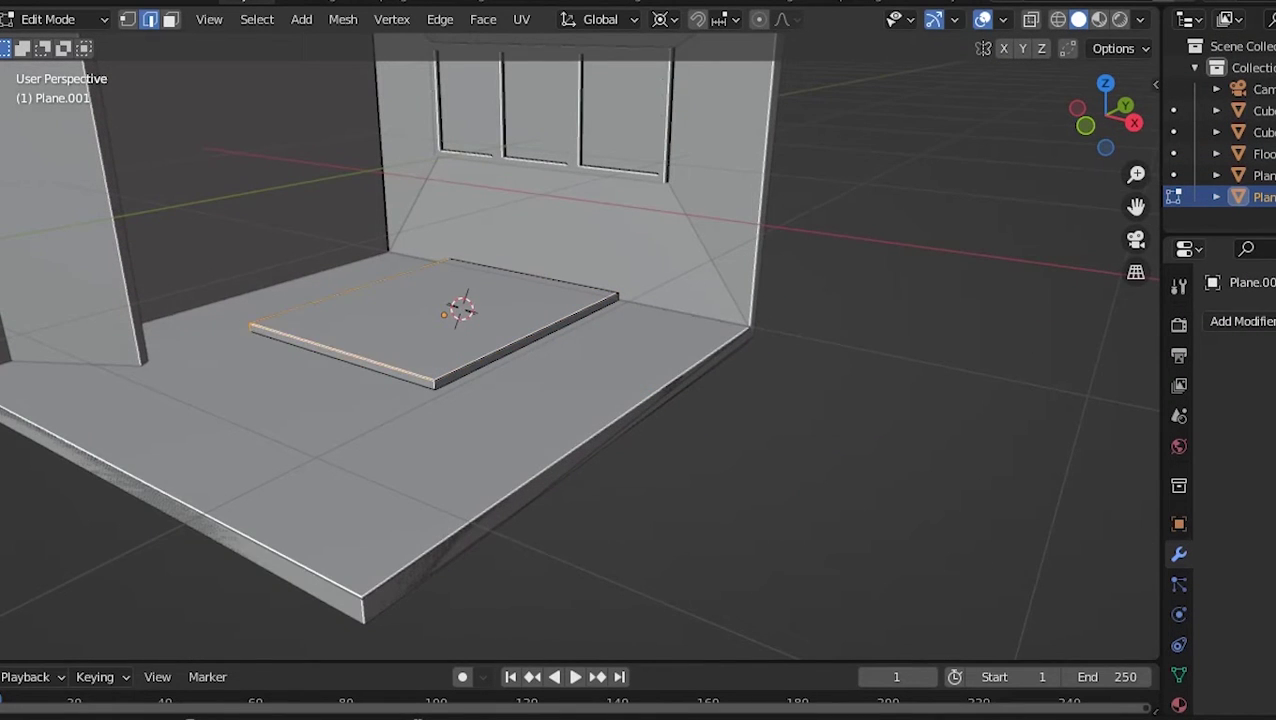
scroll(580, 350, up, 5)
middle_drag(580, 350, 600, 340)
scroll(580, 350, up, 3)
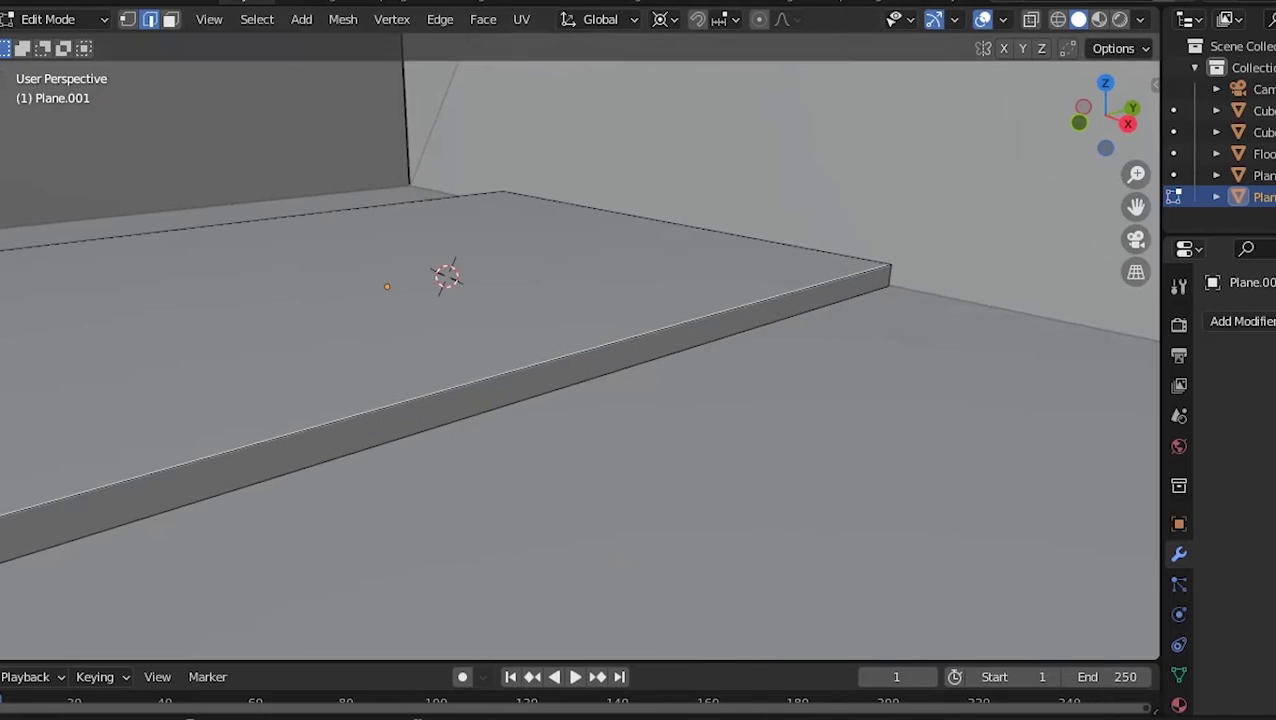
shift+middle_drag(480, 350, 660, 340)
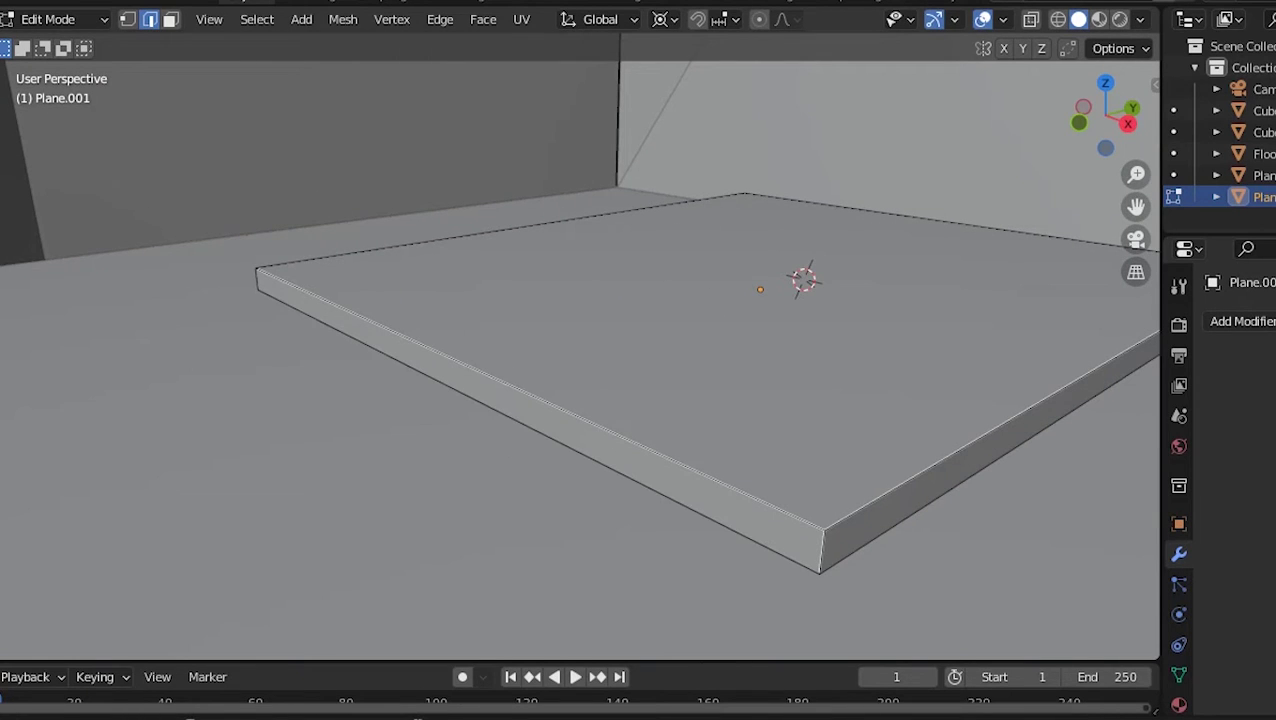
scroll(580, 350, down, 5)
scroll(580, 350, down, 2)
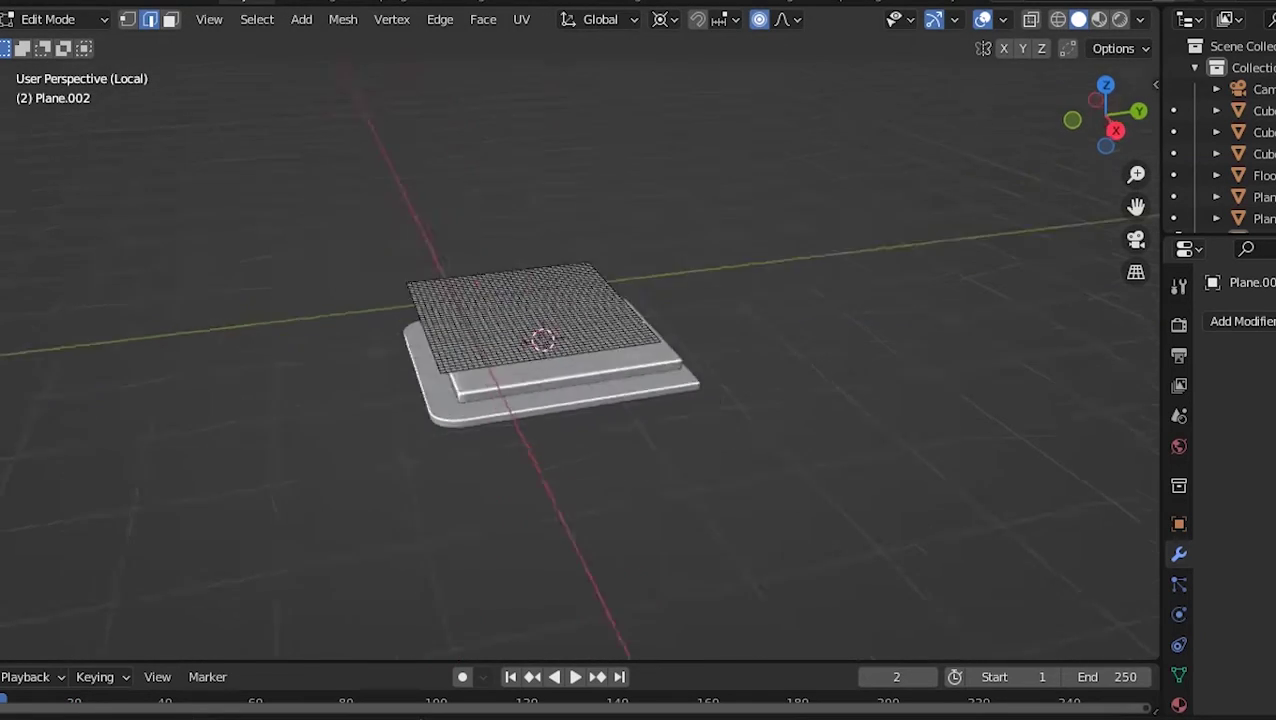
- Select all of Plane.002 in Edit Mode and Subdivide it with 40 cuts
click(55, 19)
click(63, 43)
key(Tab)
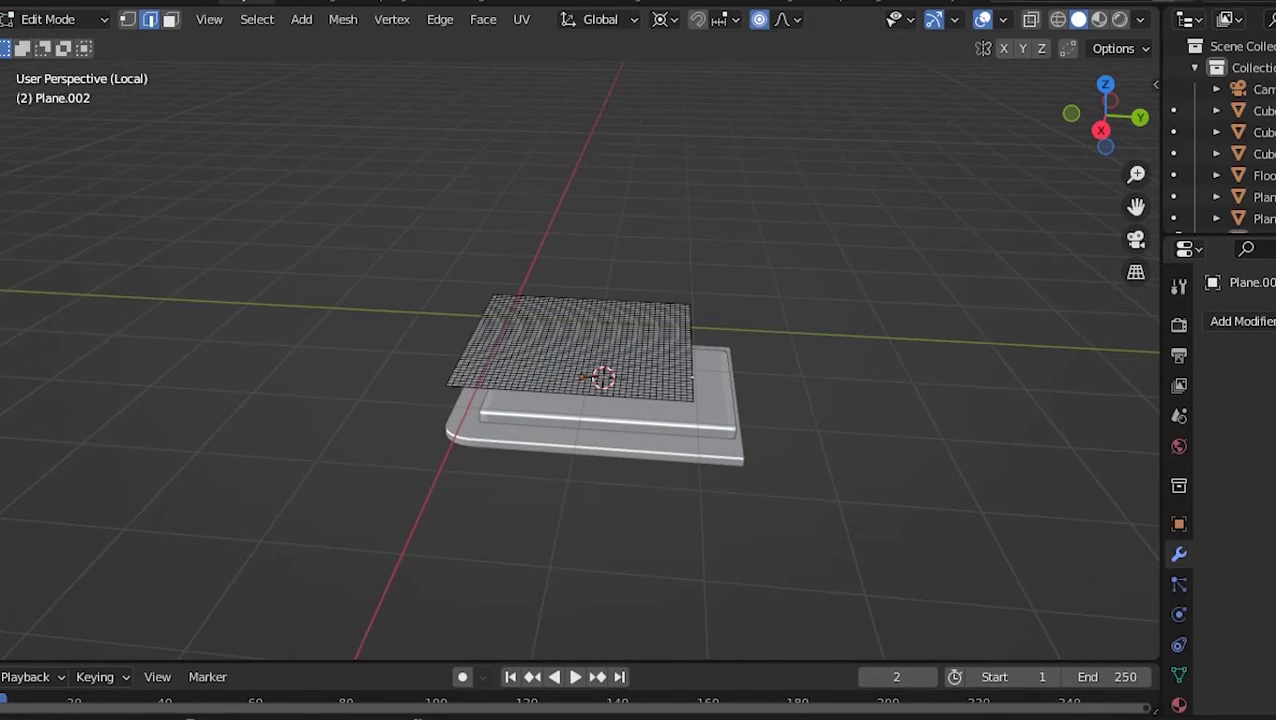
key(Tab)
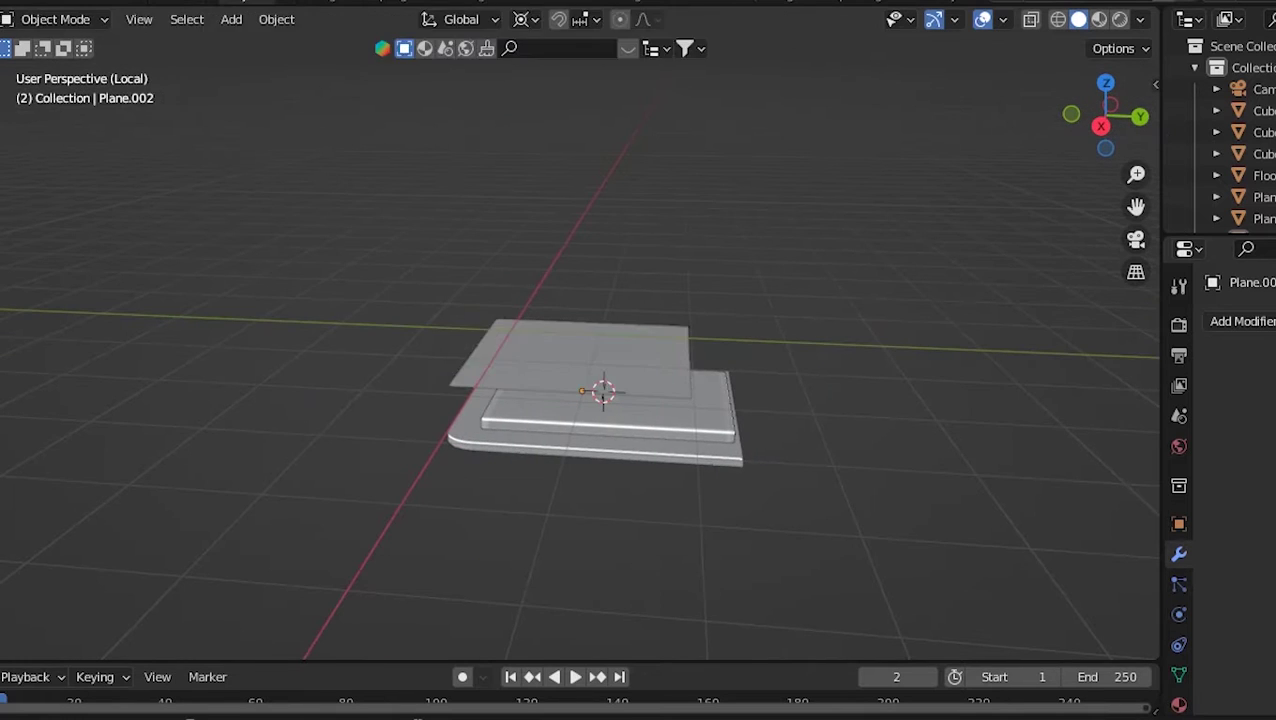
key(Tab)
key(a)
right_click(430, 47)
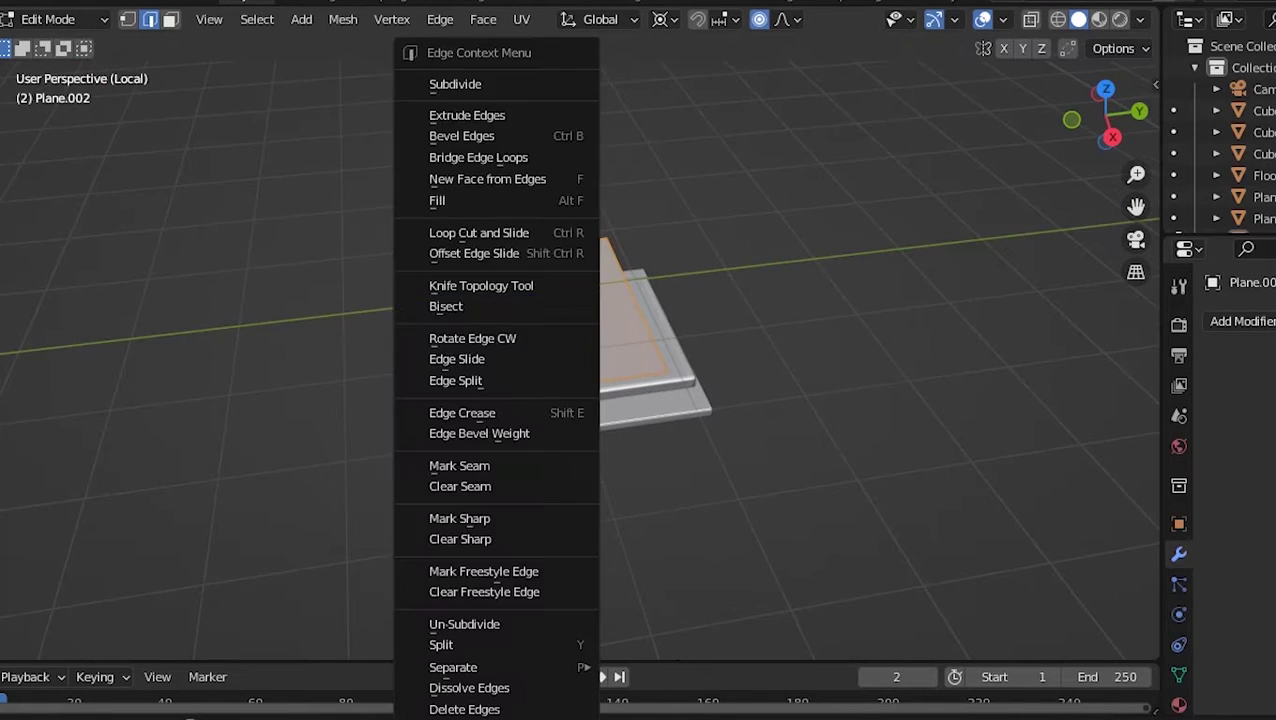
click(430, 47)
text(40)
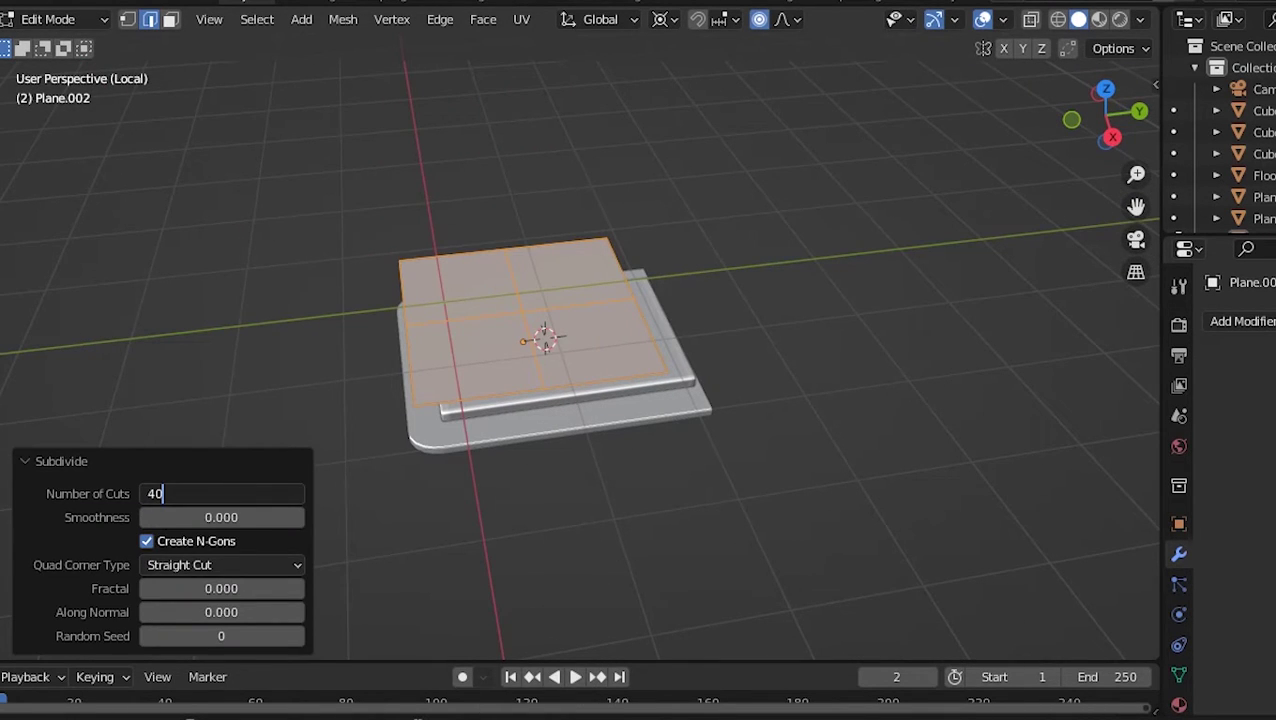
key(Return)
mouse_move(600, 400)
middle_down()
mouse_move(660, 390)
mouse_move(660, 360)
middle_up()
key(alt+a)
scroll(628, 355, up, 5)
middle_drag(628, 400, 580, 300)
- Lift the plane's end with proportional falloff, then cancel and undo a stray 3 m move
key(g)
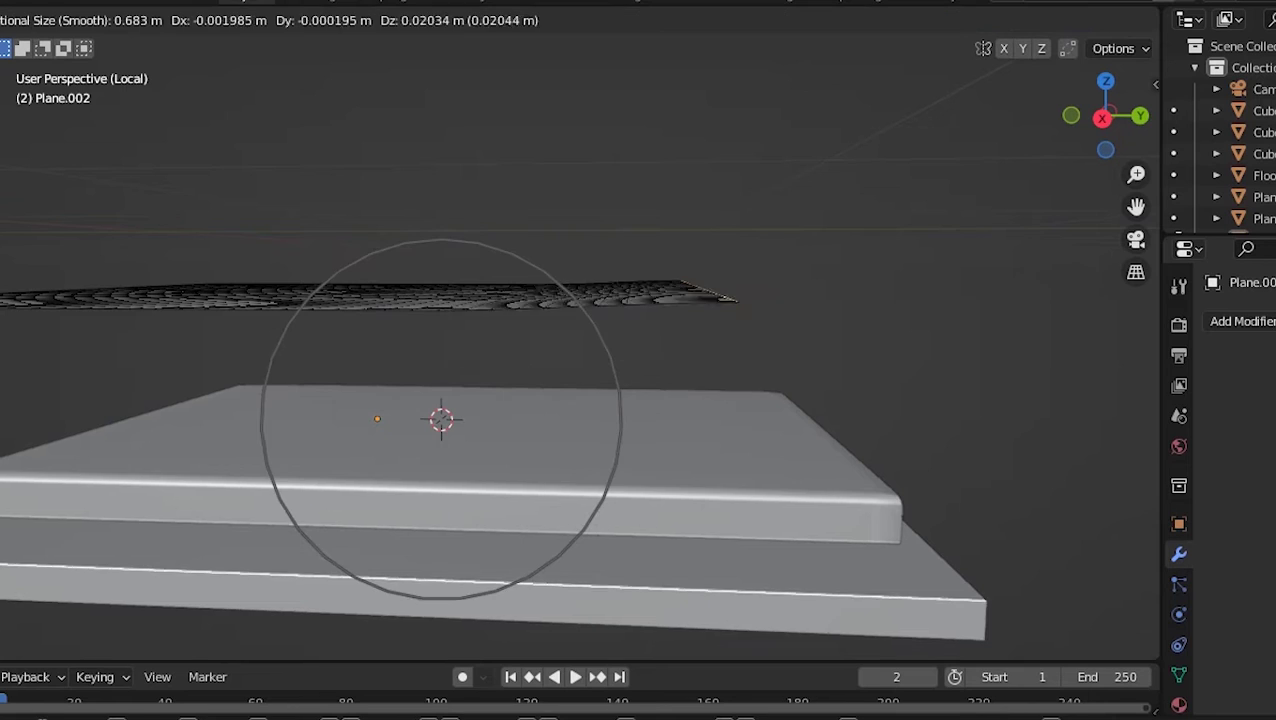
key(Return)
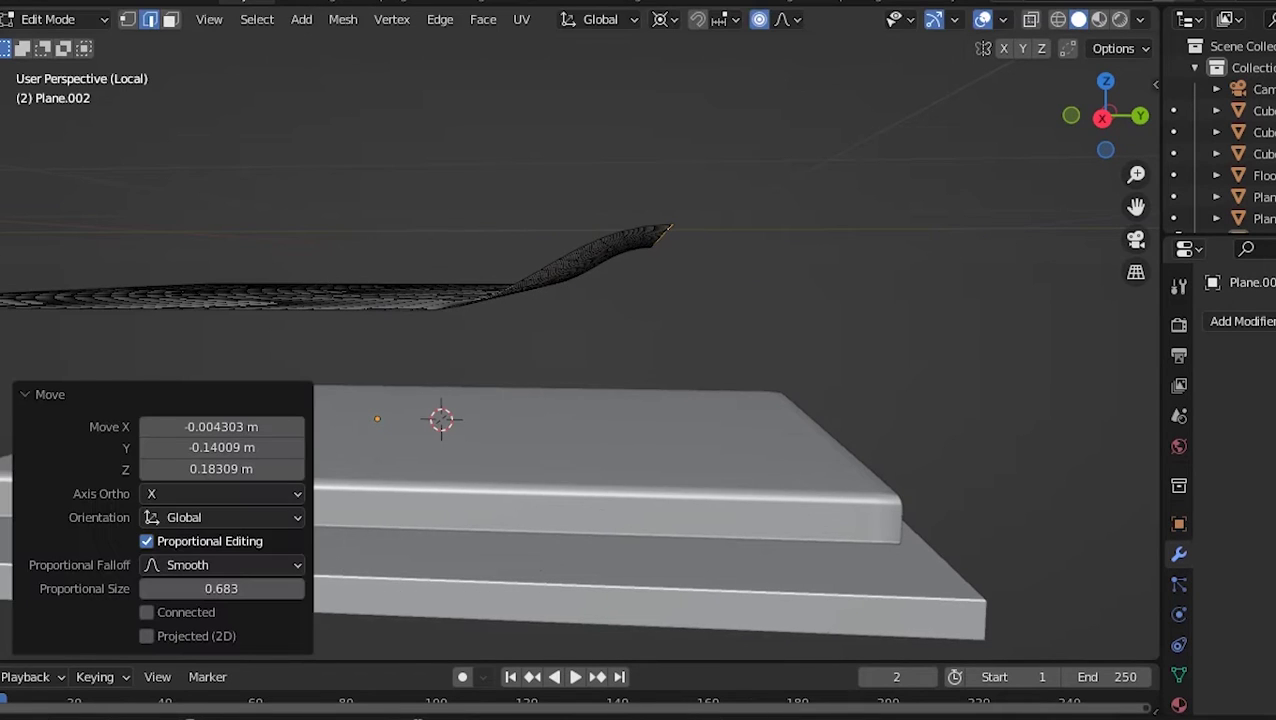
key(KP_3)
middle_drag(580, 400, 560, 360)
key(g)
key(3)
key(Escape)
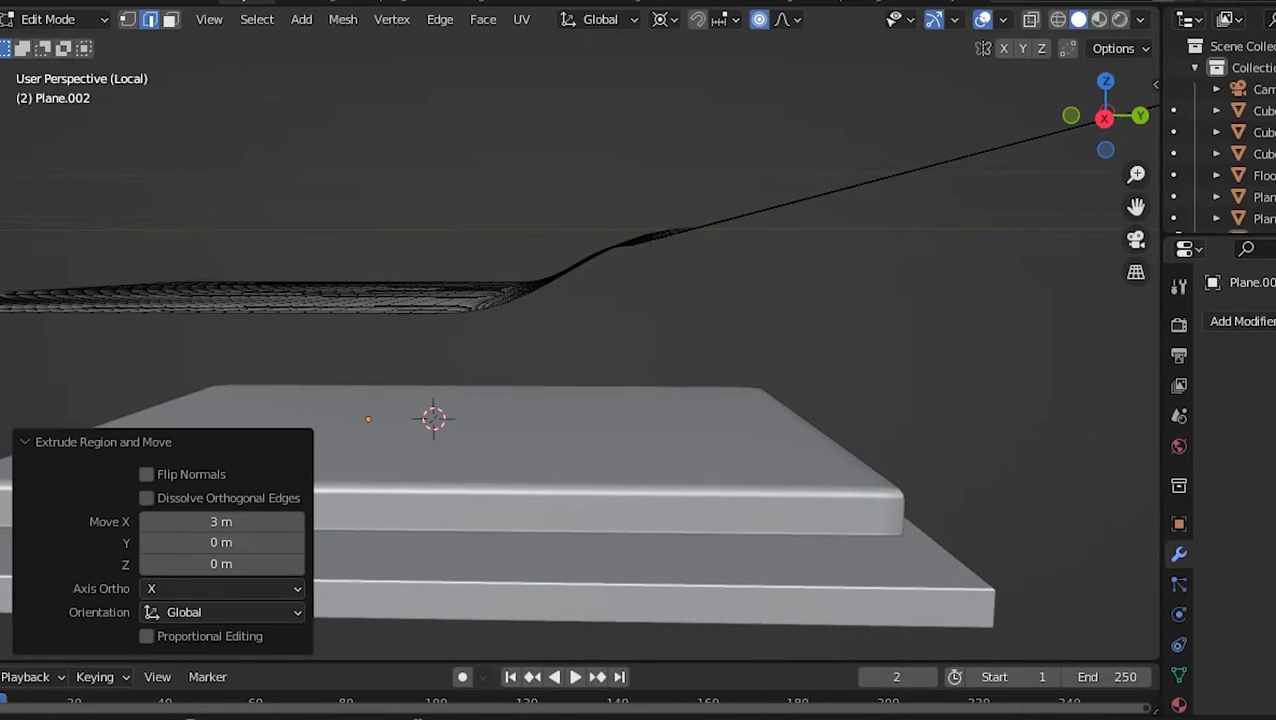
key(ctrl+z)
- In Right Ortho view, raise the sheet's end vertex with an adjusted proportional falloff radius
key(KP_3)
key(g)
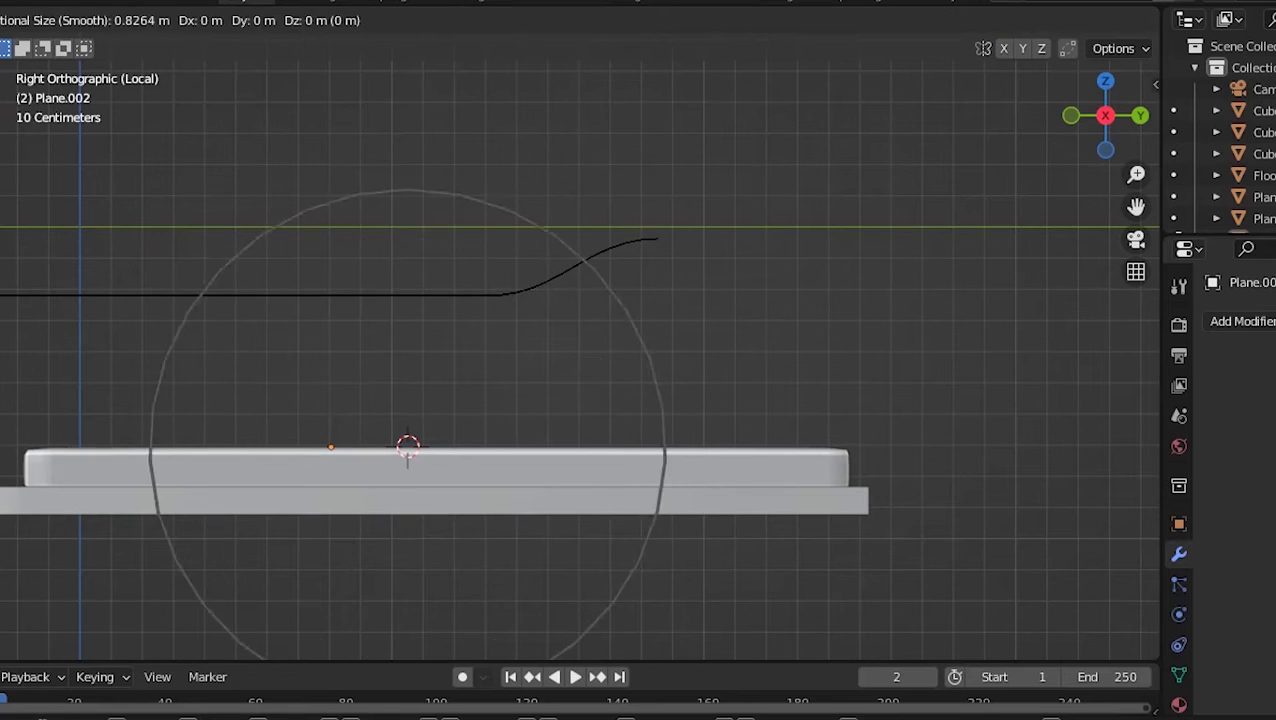
scroll(408, 445, down, 1)
scroll(408, 445, down, 4)
scroll(408, 445, up, 6)
scroll(408, 445, up, 2)
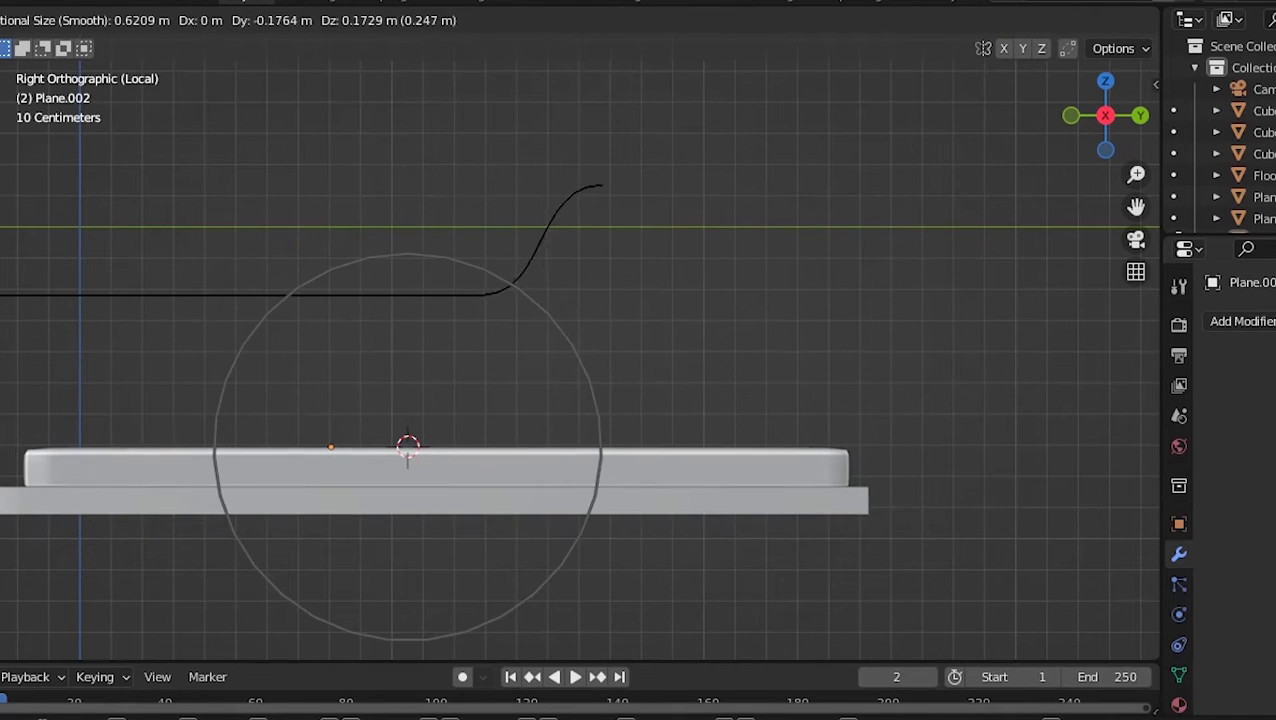
scroll(408, 445, up, 2)
key(Return)
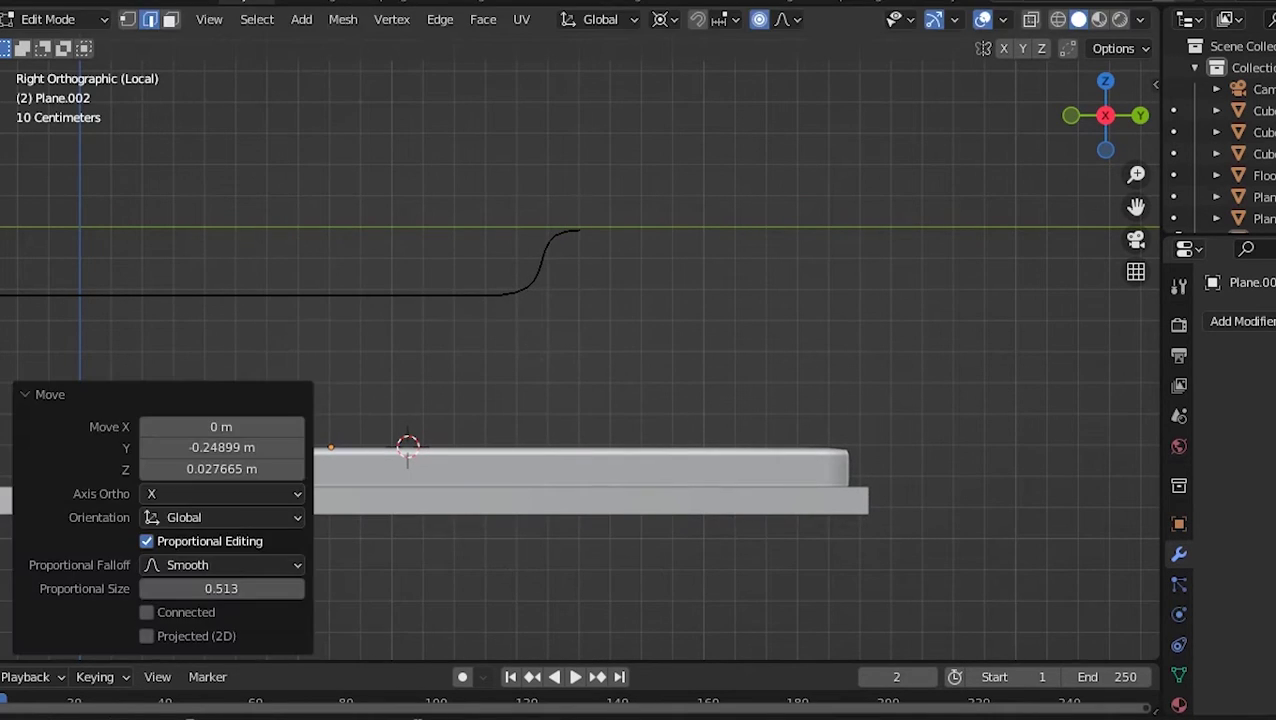
- Rotate the end -15.6°, scale it to 0.898, and lift it further into a curl
key(r)
key(Return)
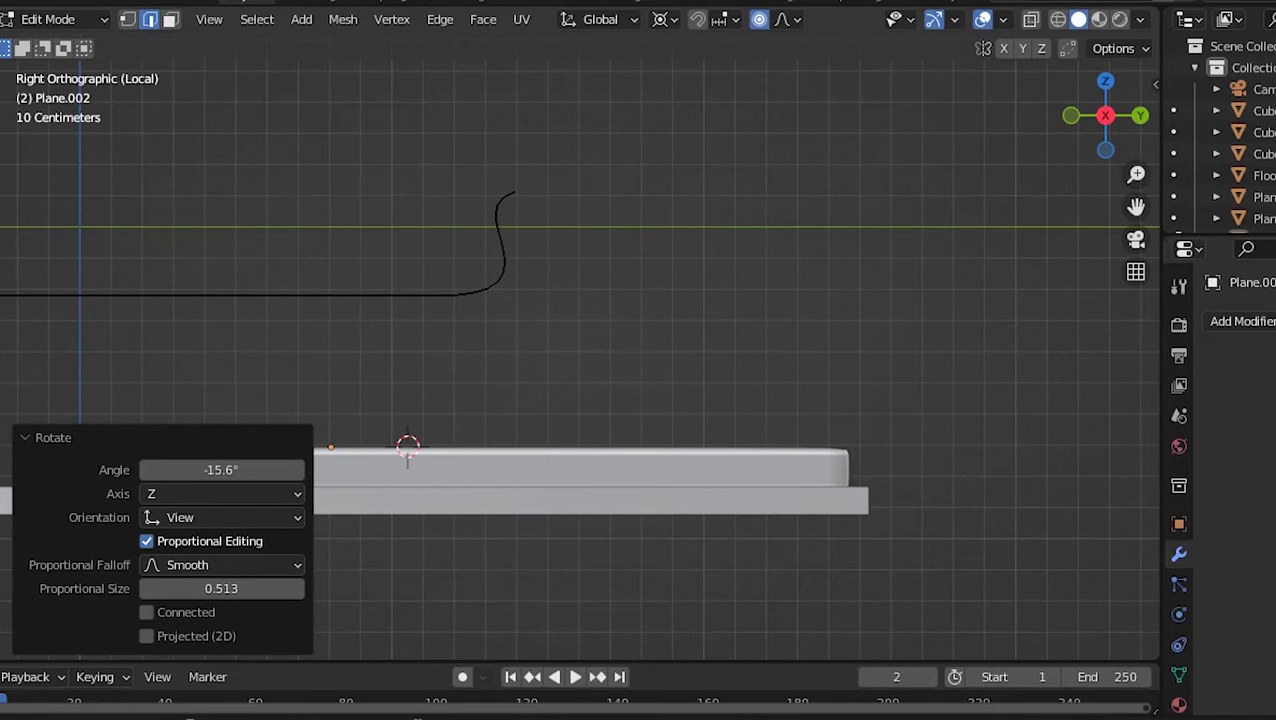
key(s)
key(Return)
key(g)
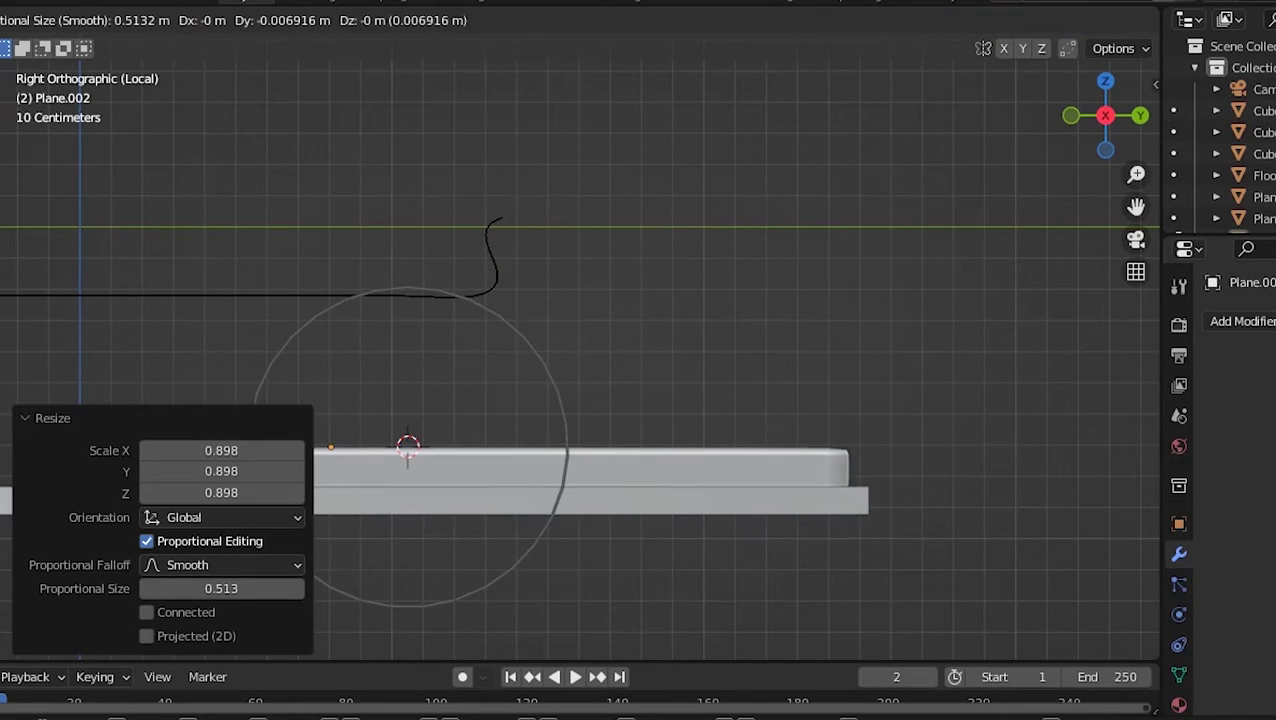
scroll(409, 445, down, 2)
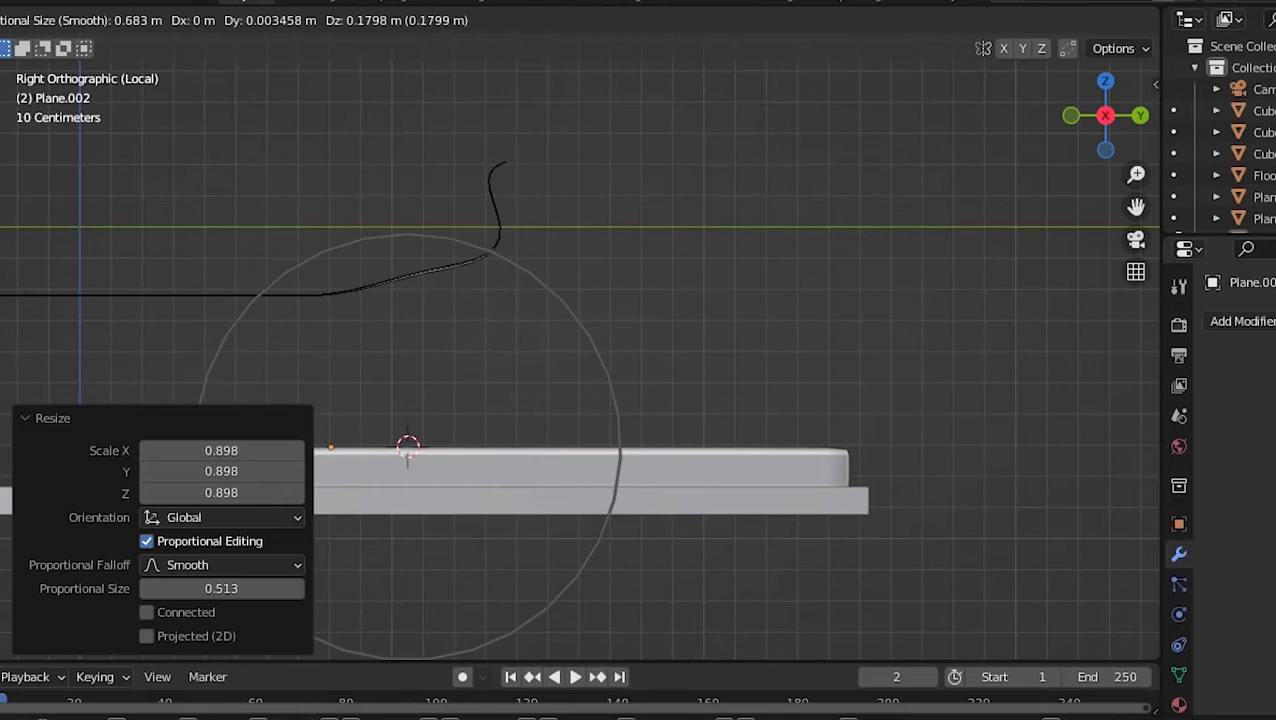
scroll(409, 445, down, 1)
key(Return)
middle_drag(600, 400, 690, 370)
middle_drag(600, 400, 660, 390)
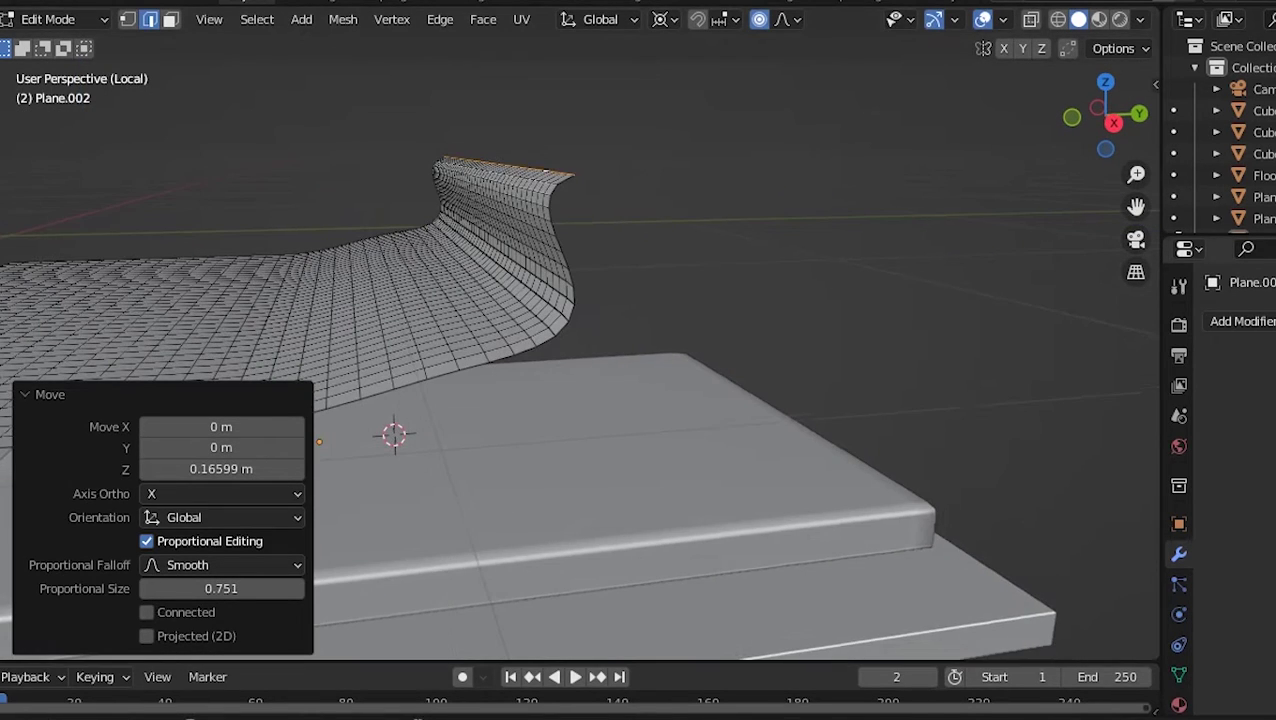
- Add a Cloth simulation to the sheet Plane.002
click(1243, 321)
click(1262, 449)
click(1243, 321)
click(1190, 352)
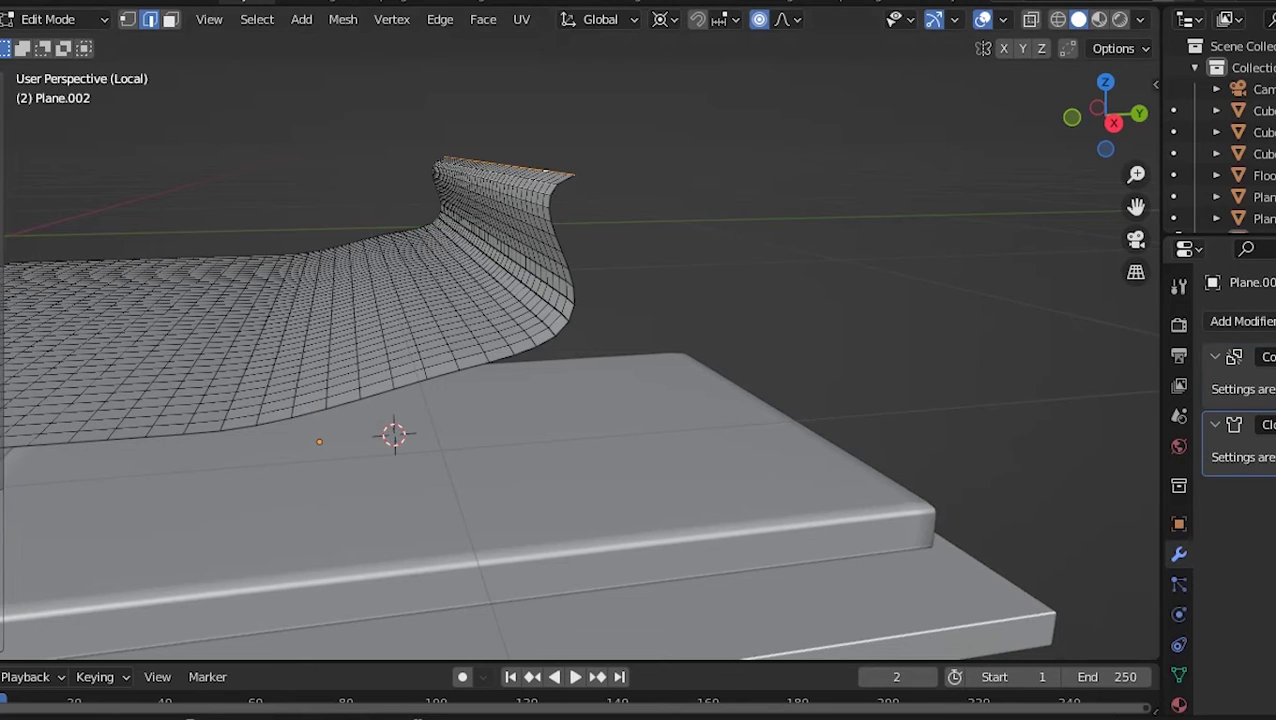
- In Object Mode, give mattress Cube.002 Subdivision Surface and base Plane.001 Collision
click(55, 19)
click(63, 45)
click(600, 450)
click(1243, 321)
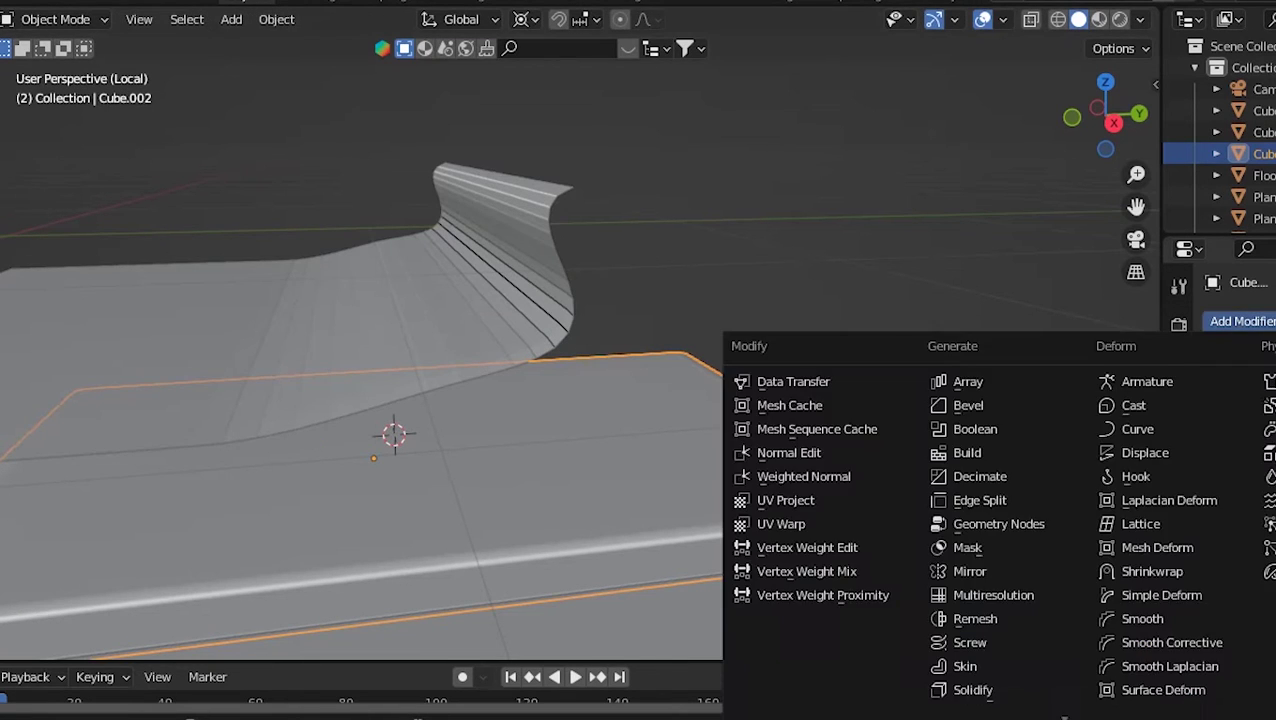
click(900, 709)
click(1264, 218)
click(1243, 321)
click(1200, 382)
scroll(580, 380, down, 4)
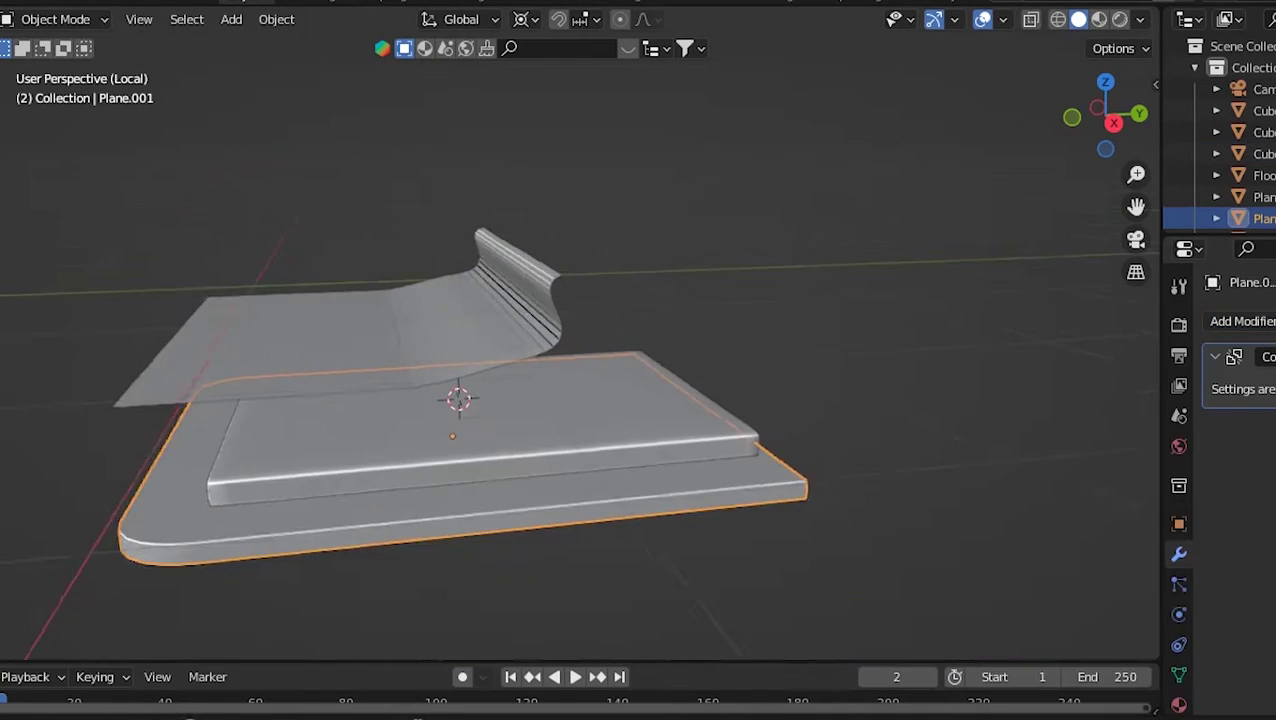
- Play the cloth simulation from the start so the sheet drapes over the bed
key(space)
key(shift+Left)
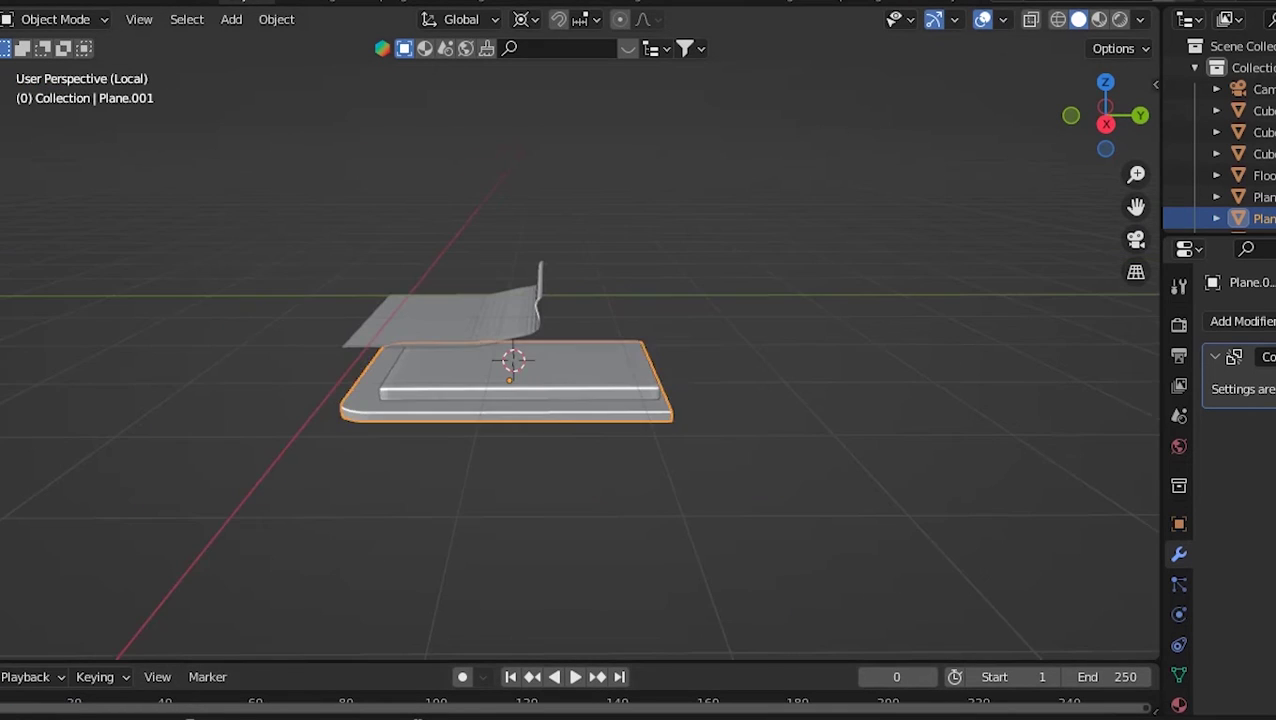
key(alt+a)
click(575, 676)
mouse_move(600, 400)
middle_down()
mouse_move(500, 405)
mouse_move(560, 380)
middle_up()
click(690, 265)
- Add a Solidify modifier to the draped sheet Plane.002
click(1243, 321)
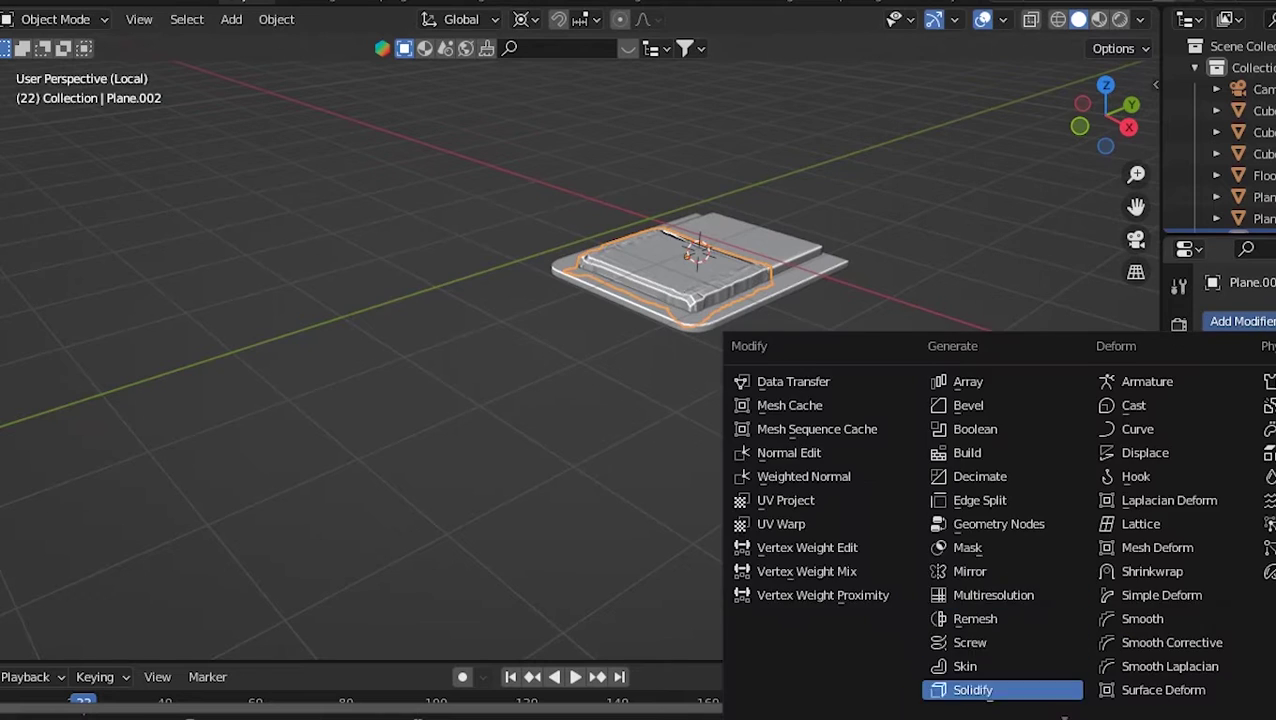
click(973, 655)
click(1243, 321)
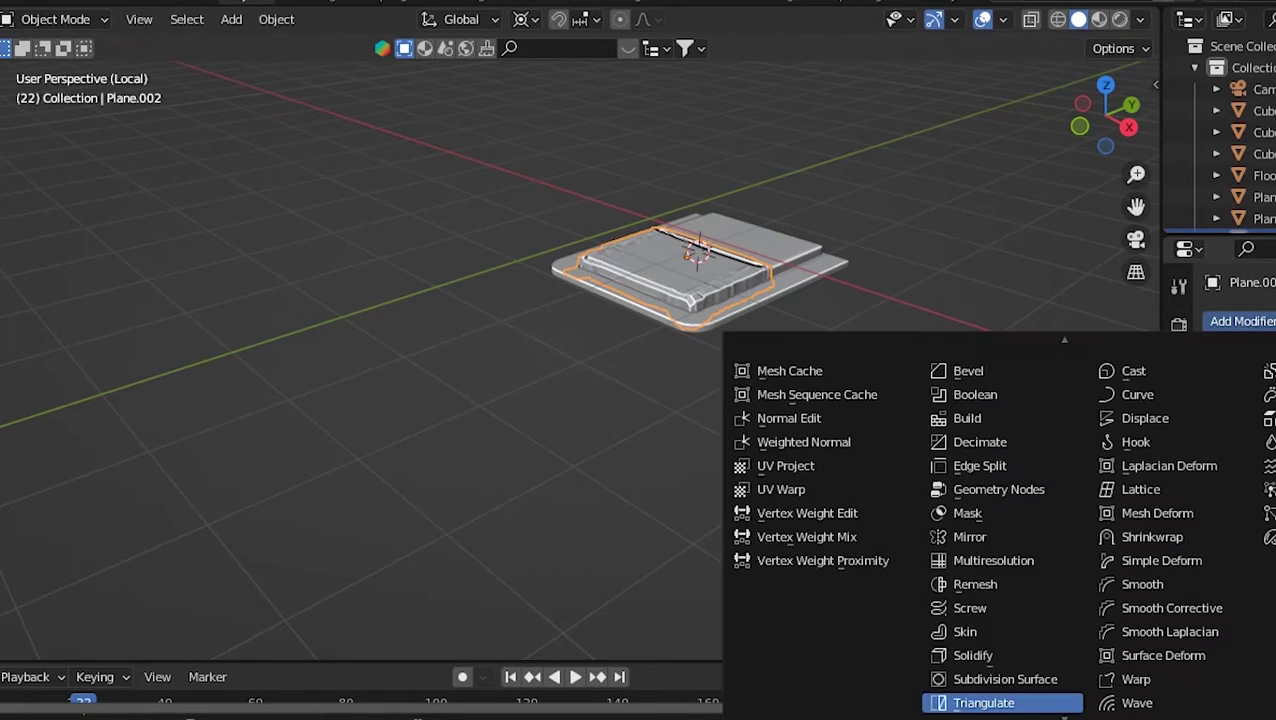
key(Escape)
- Deselect the sheet, then select the mattress and bring up its Object Context Menu
mouse_move(600, 400)
middle_down()
mouse_move(600, 500)
mouse_move(590, 410)
mouse_move(500, 420)
mouse_move(590, 400)
mouse_move(560, 420)
mouse_move(620, 410)
mouse_move(400, 362)
middle_up()
key(alt+a)
scroll(640, 300, up, 3)
right_click(400, 362)
right_click(400, 362)
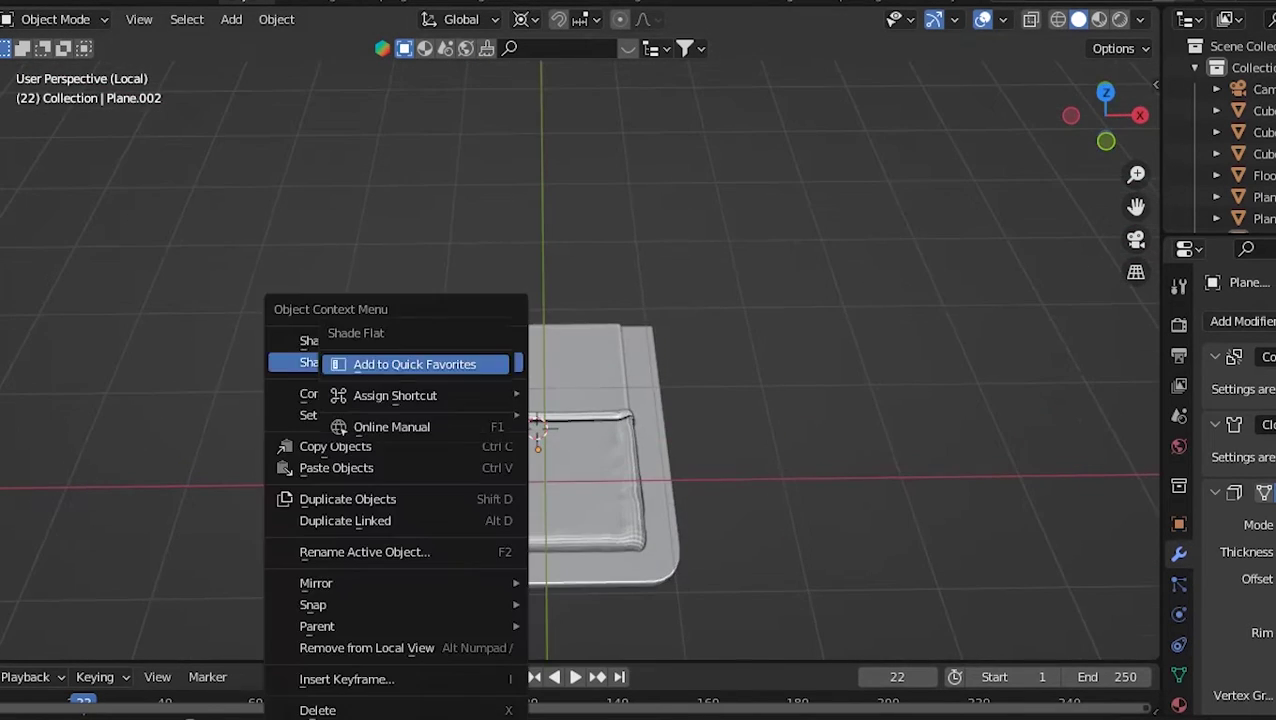
key(Escape)
right_click(400, 362)
right_click(310, 362)
key(Escape)
right_click(505, 362)
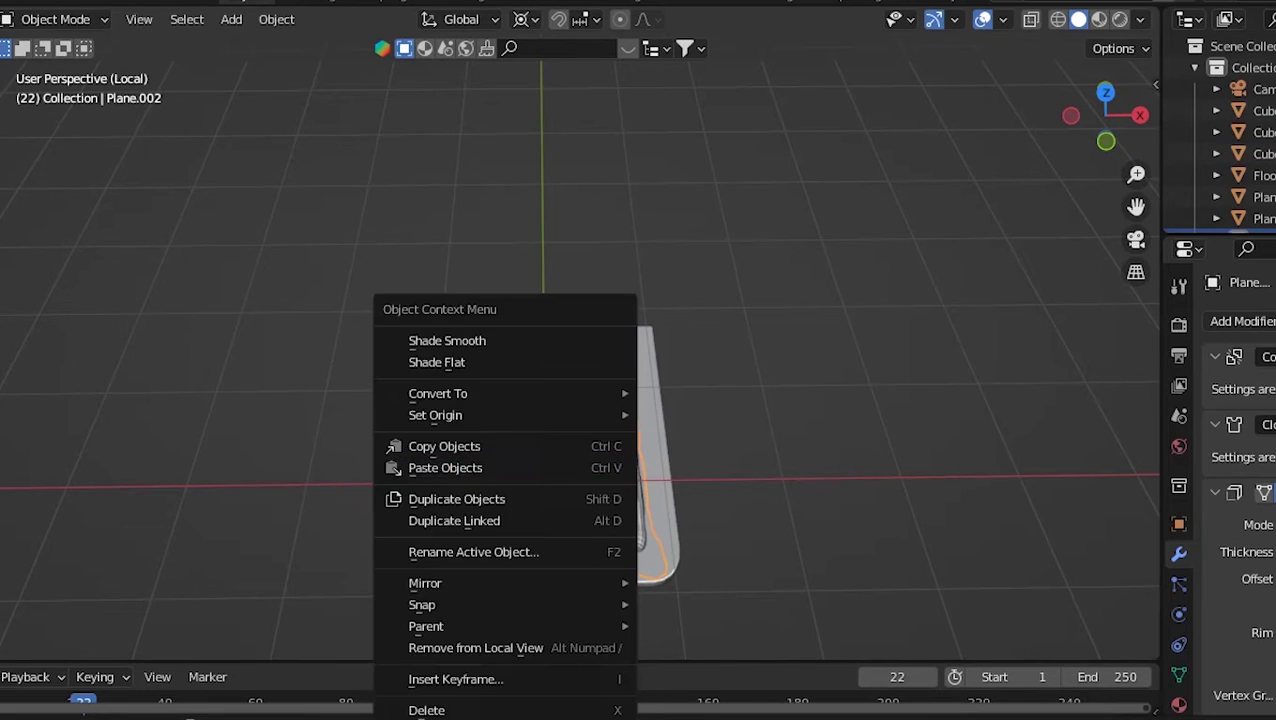
key(Escape)
click(470, 360)
right_click(416, 340)
key(Escape)
- Add a new cube, shrink it, and lift it above the bed
key(shift+a)
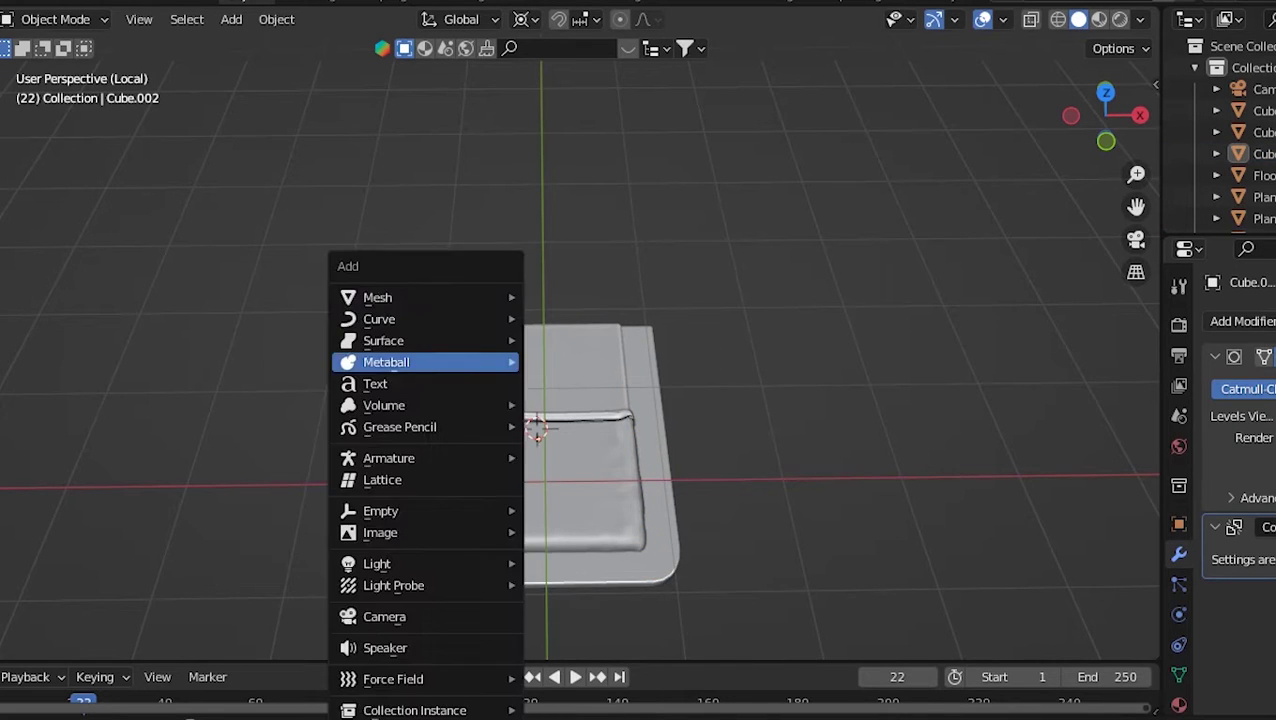
click(570, 319)
key(s)
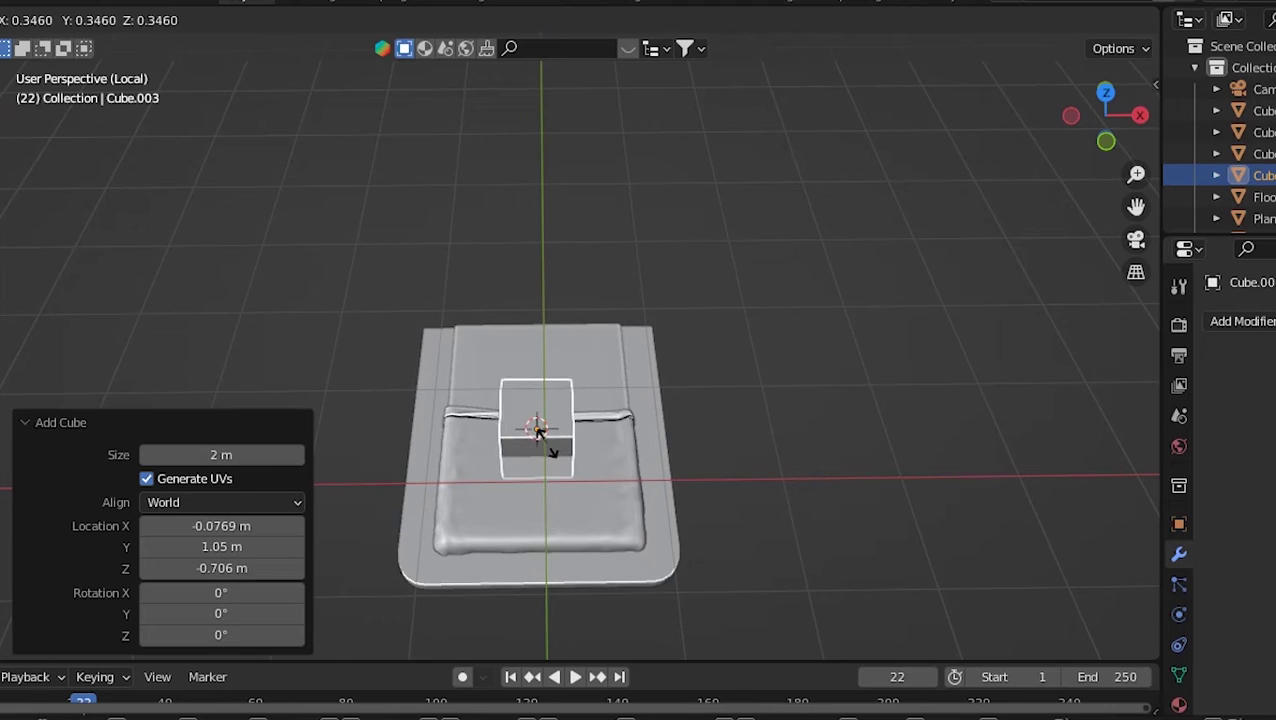
click(551, 452)
key(g)
key(Return)
middle_drag(560, 440, 700, 420)
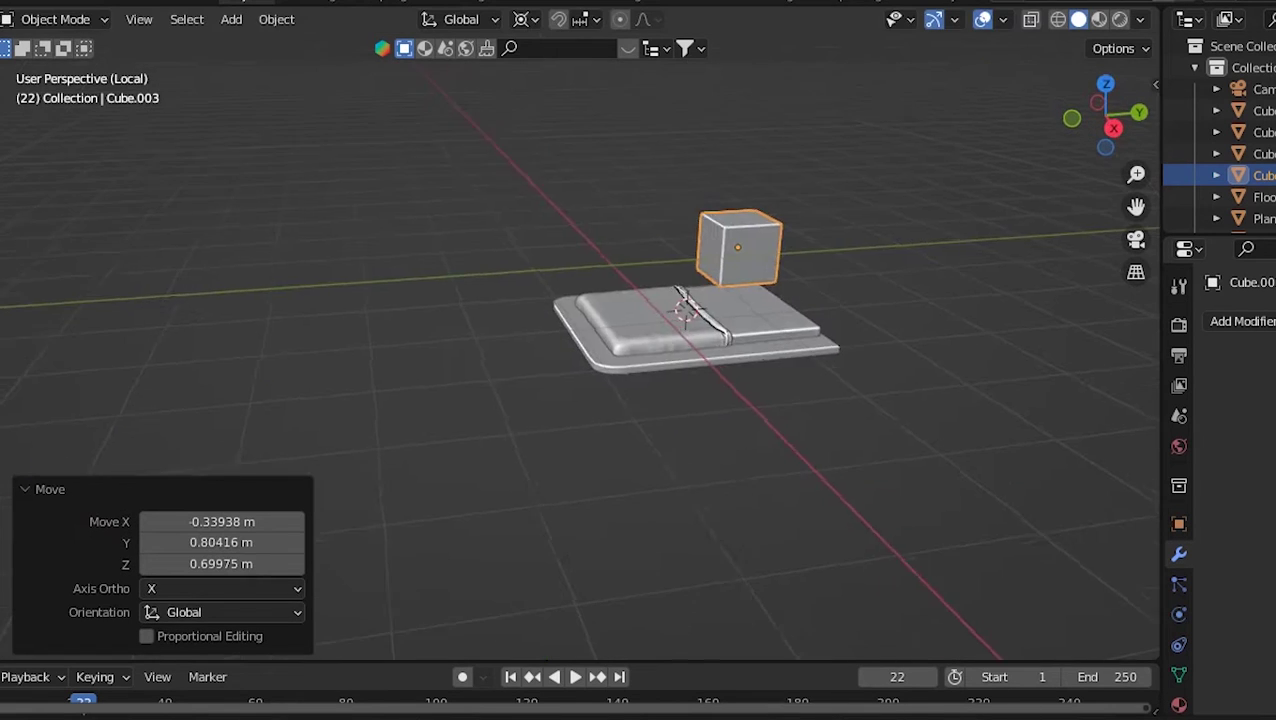
middle_drag(700, 330, 745, 335)
- Flatten the cube along Z, then in top view resize it to 1.056 and 0.776
key(s)
key(z)
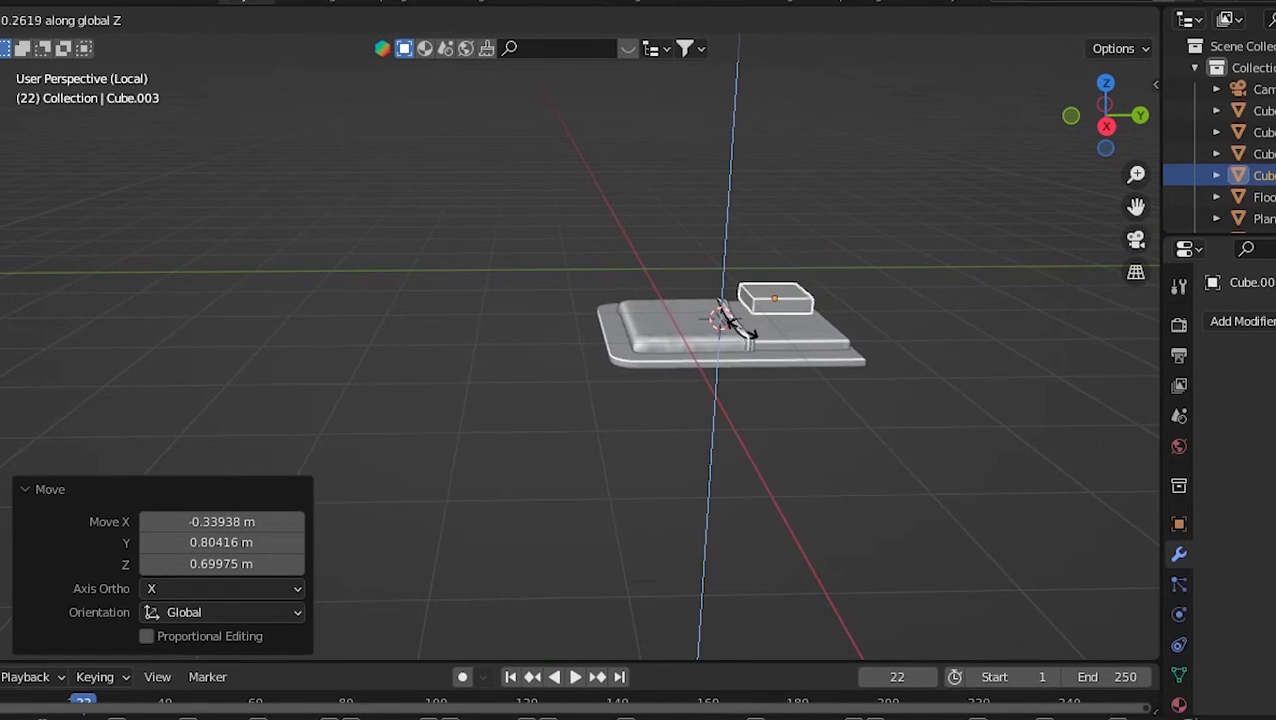
click(745, 330)
key(KP_1)
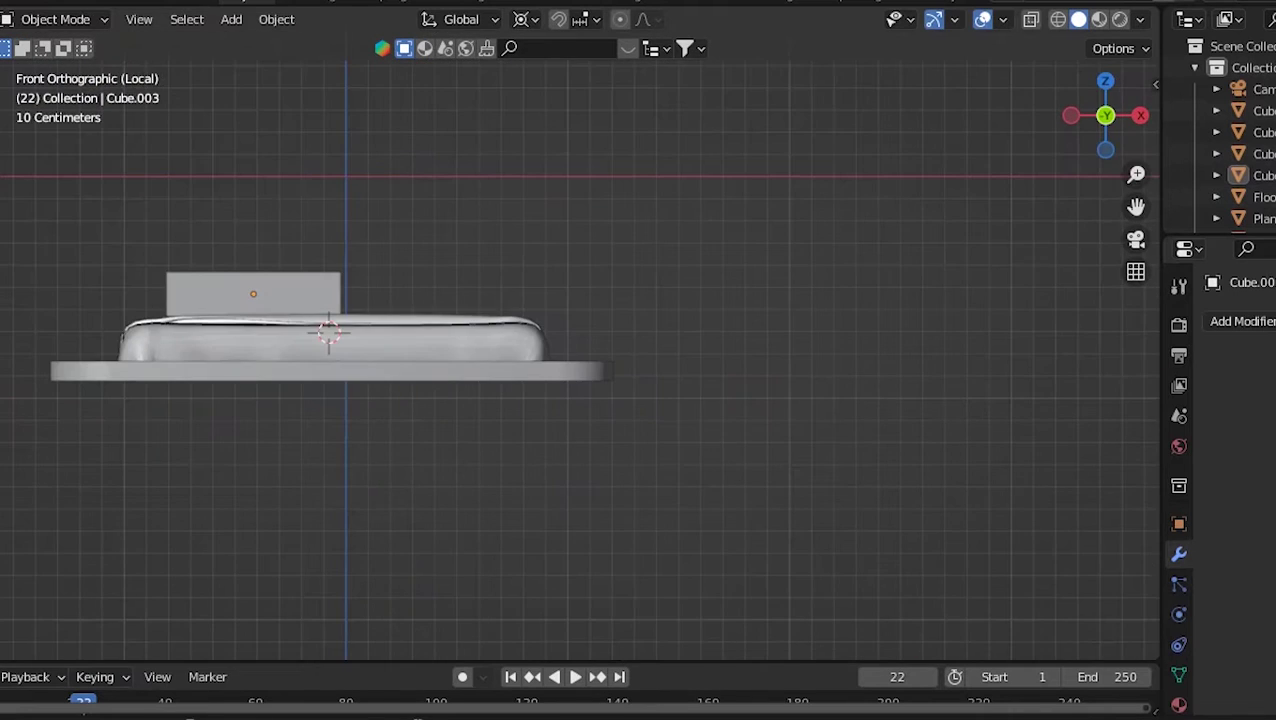
key(KP_7)
click(279, 322)
key(s)
click(282, 326)
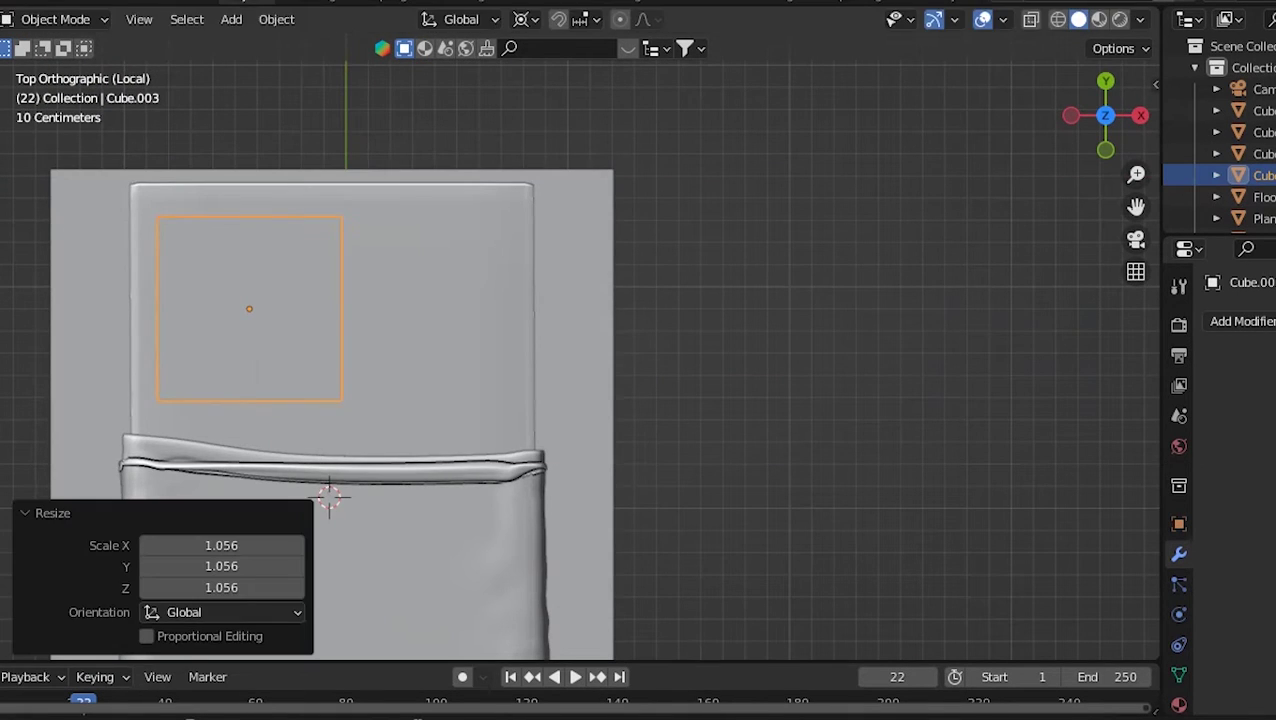
shift+right_drag(250, 303, 249, 310)
key(s)
click(440, 495)
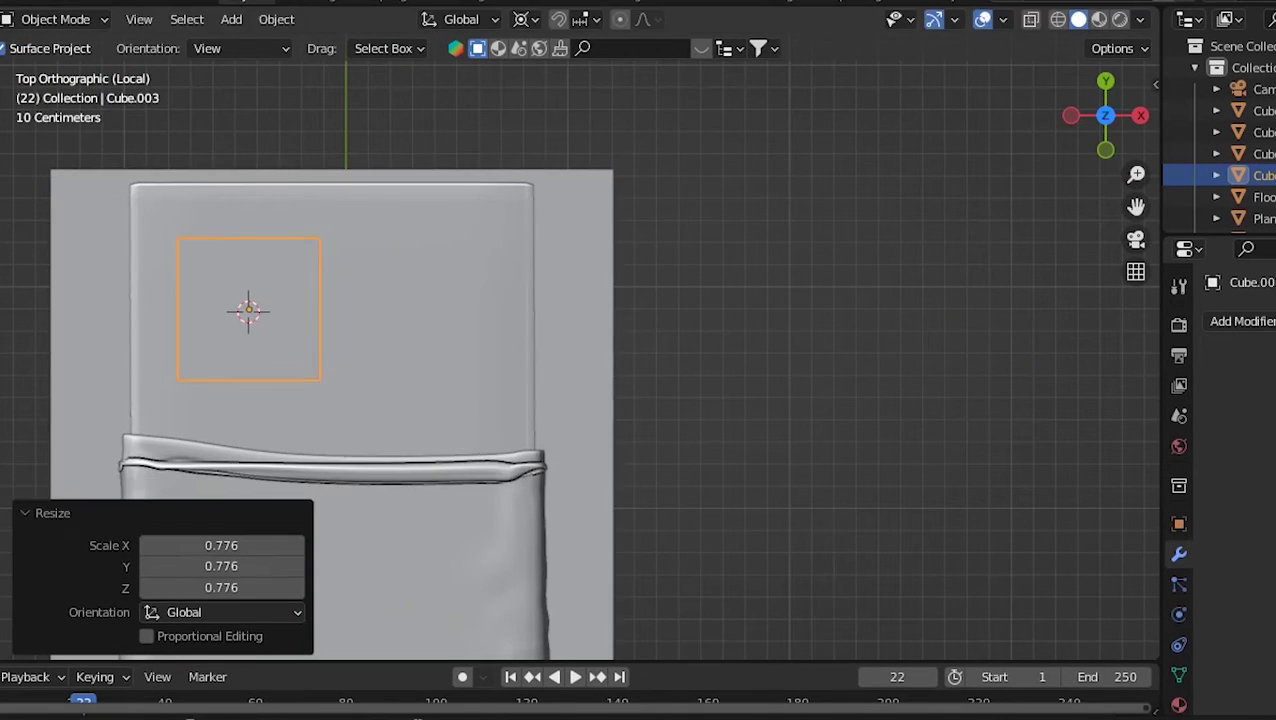
- Scale the block to 0.797 along Y and stretch its height to 4.825
key(s)
key(z)
key(x)
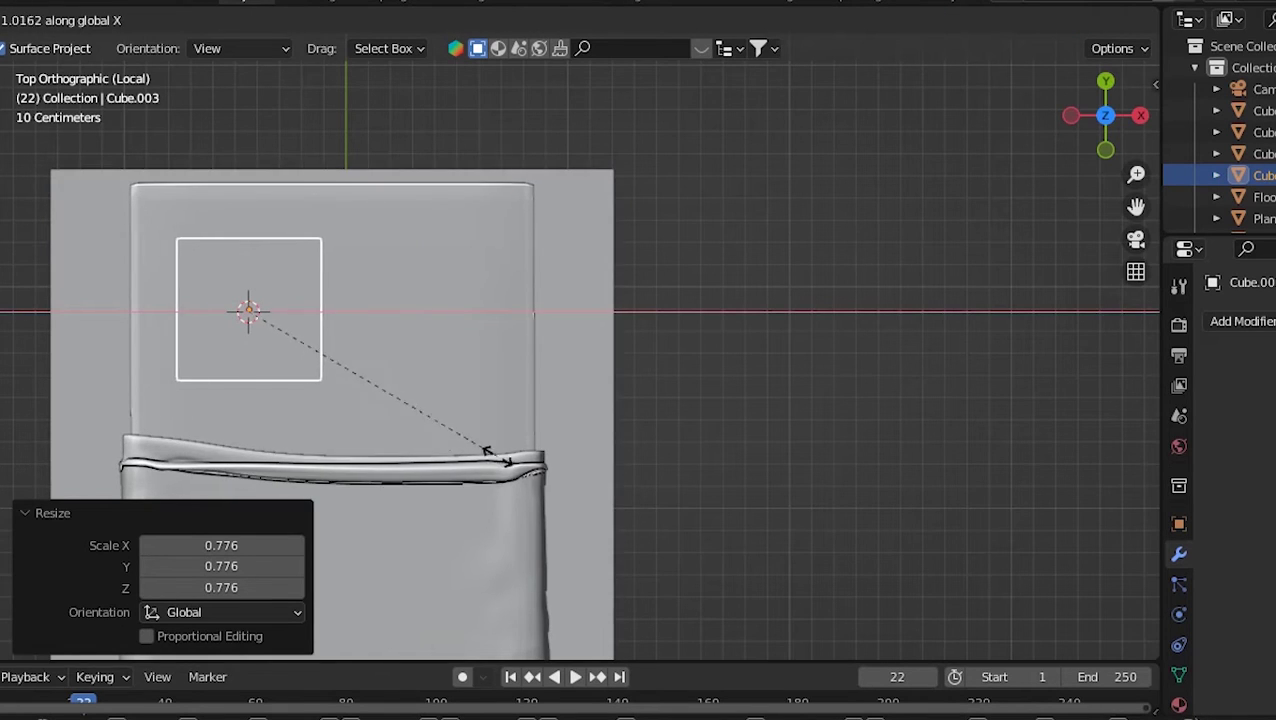
key(y)
key(y)
key(y)
key(y)
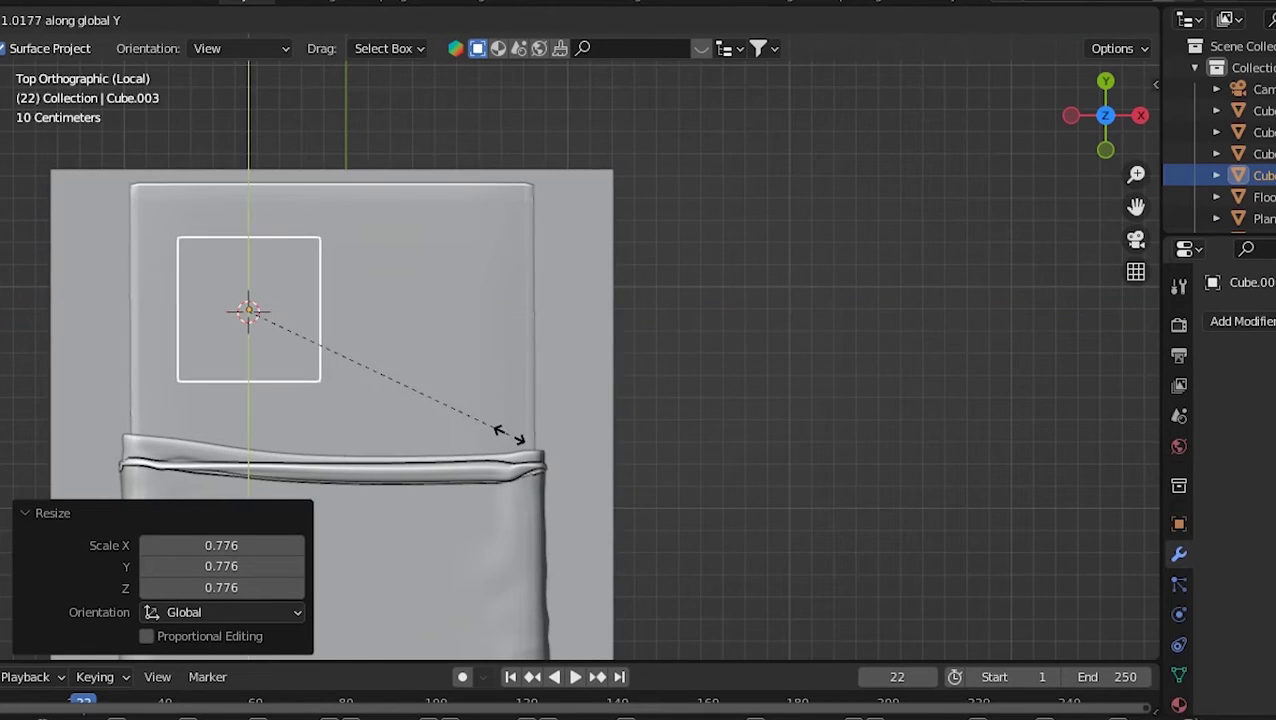
key(y)
click(470, 396)
key(s)
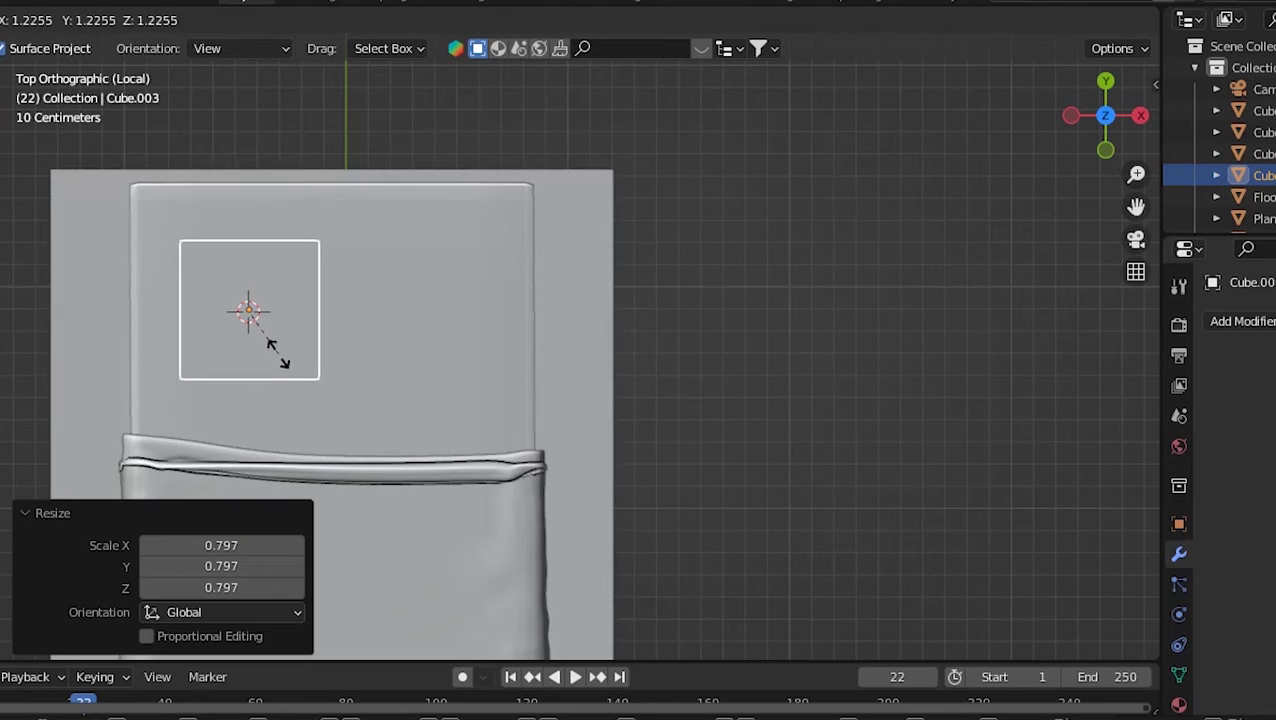
key(z)
key(Return)
- Widen the block to 1.273 along X, shorten it in Y, and move it toward the bed's head
key(s)
key(y)
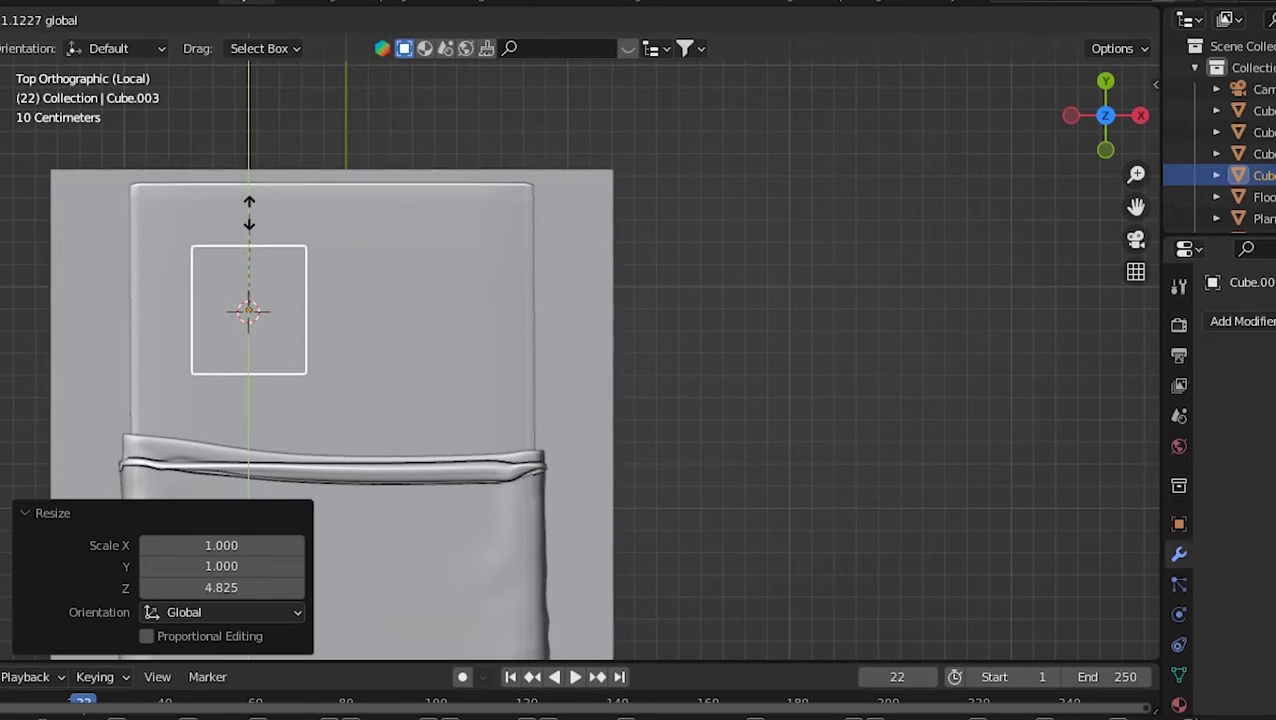
key(x)
key(Return)
key(s)
key(y)
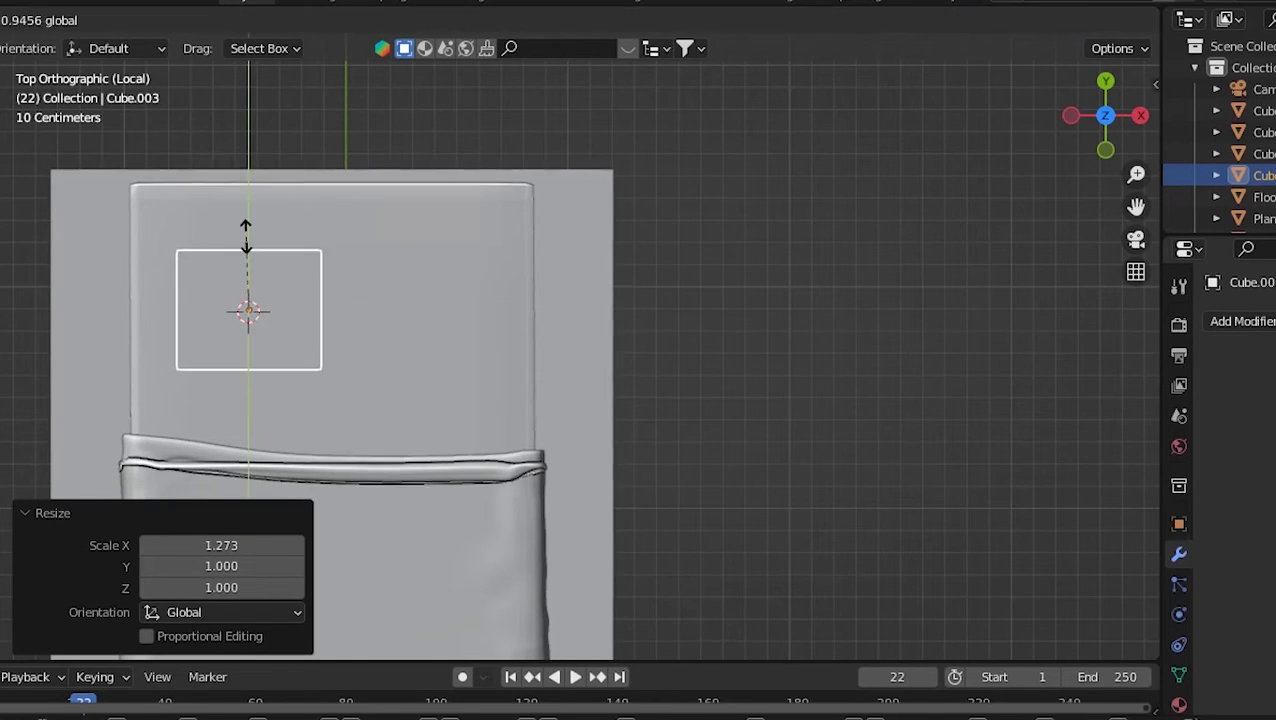
key(Return)
key(g)
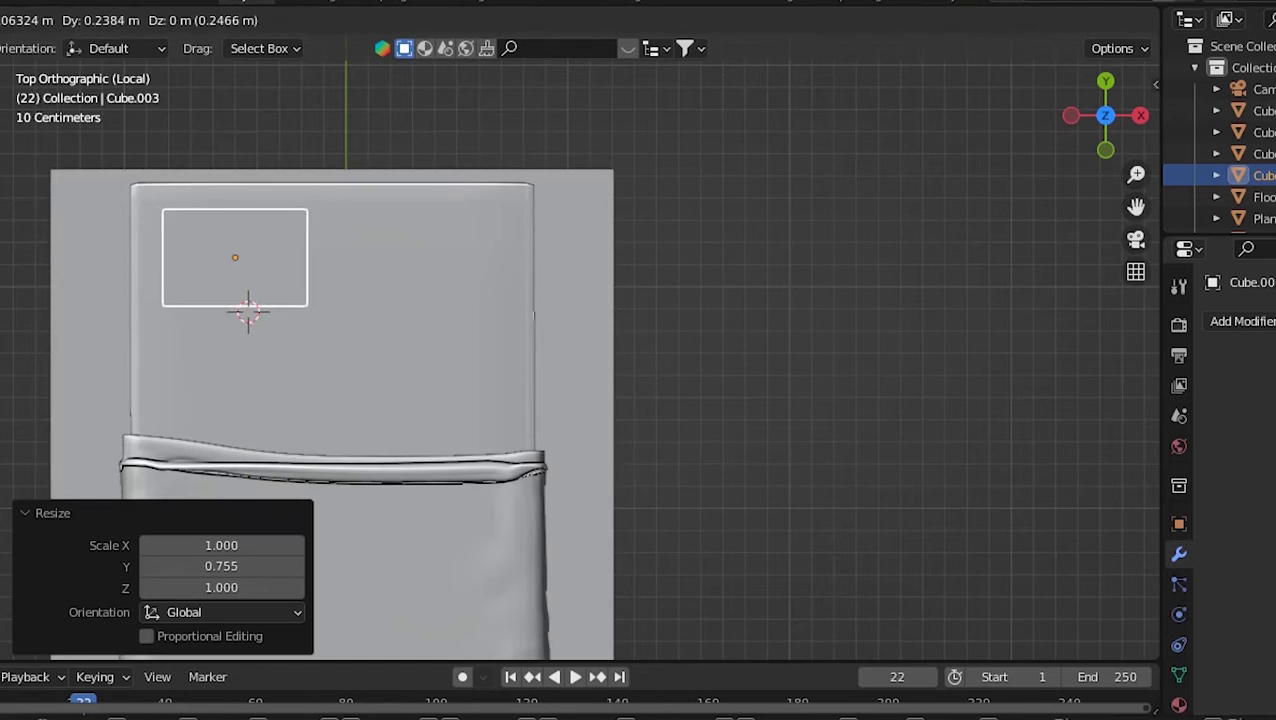
key(Return)
- Flatten the cube's height twice into a thin slab
middle_drag(580, 400, 660, 380)
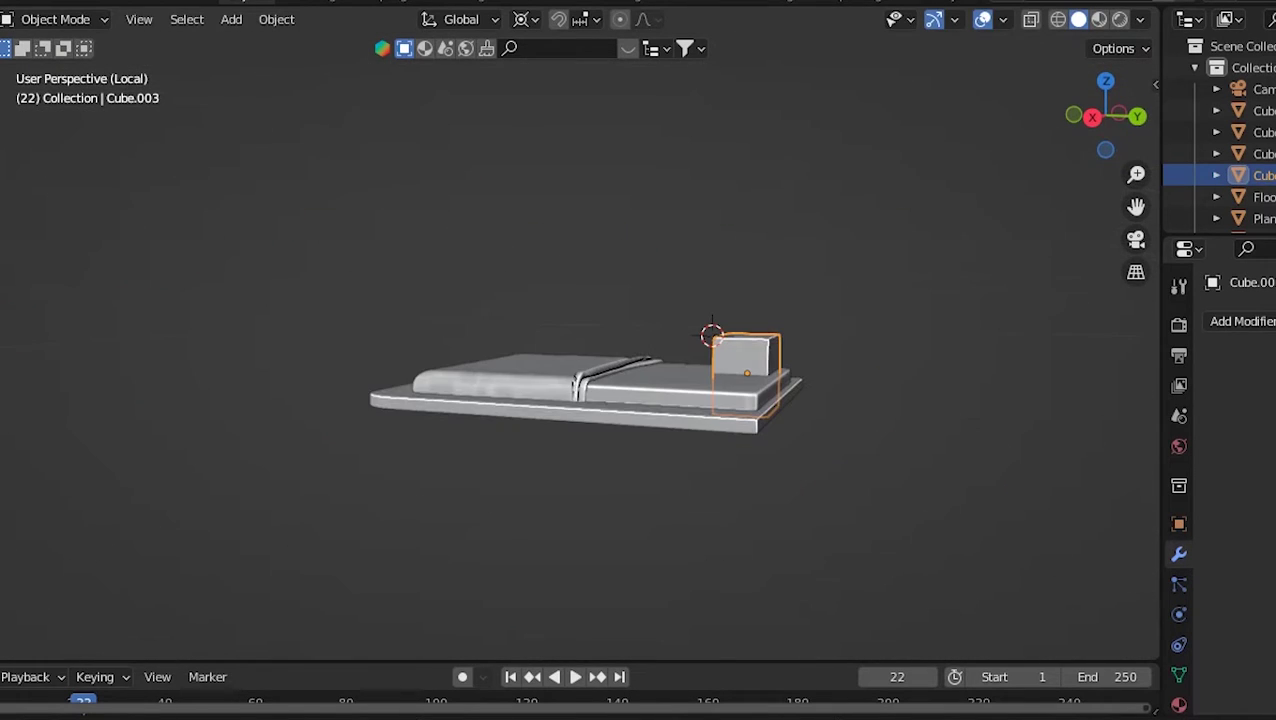
key(s)
key(z)
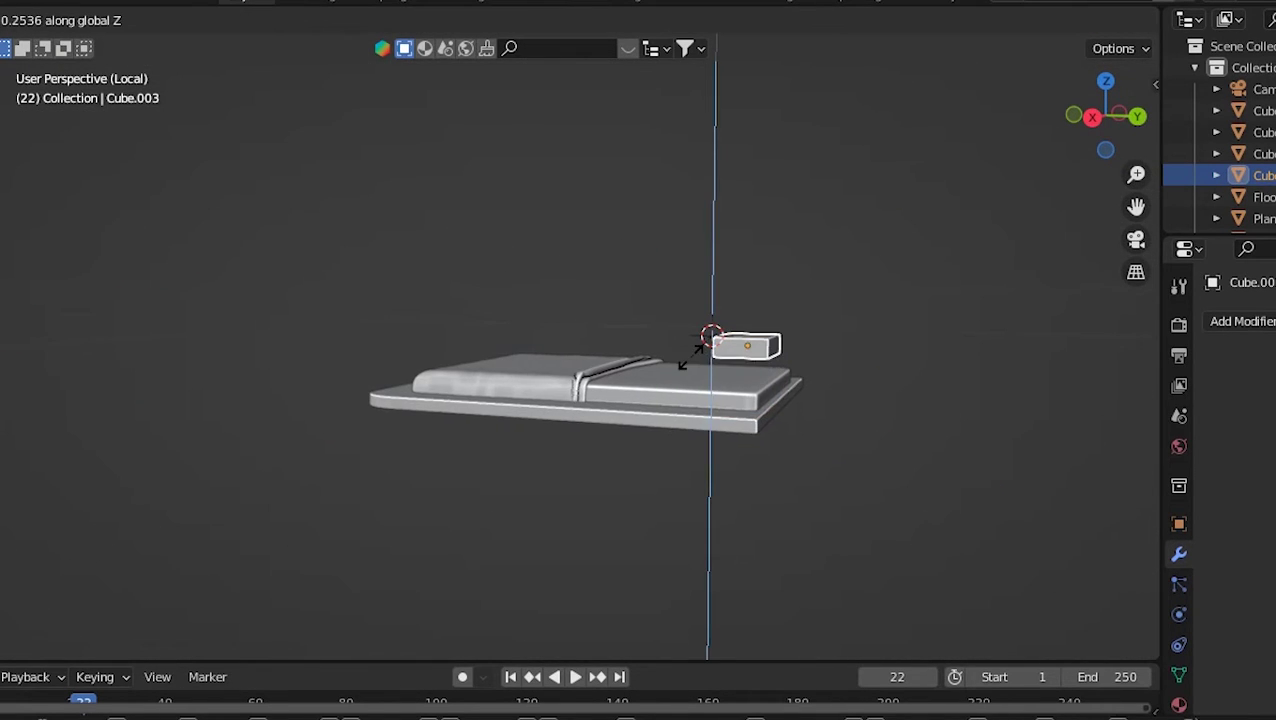
click(690, 352)
key(s)
key(z)
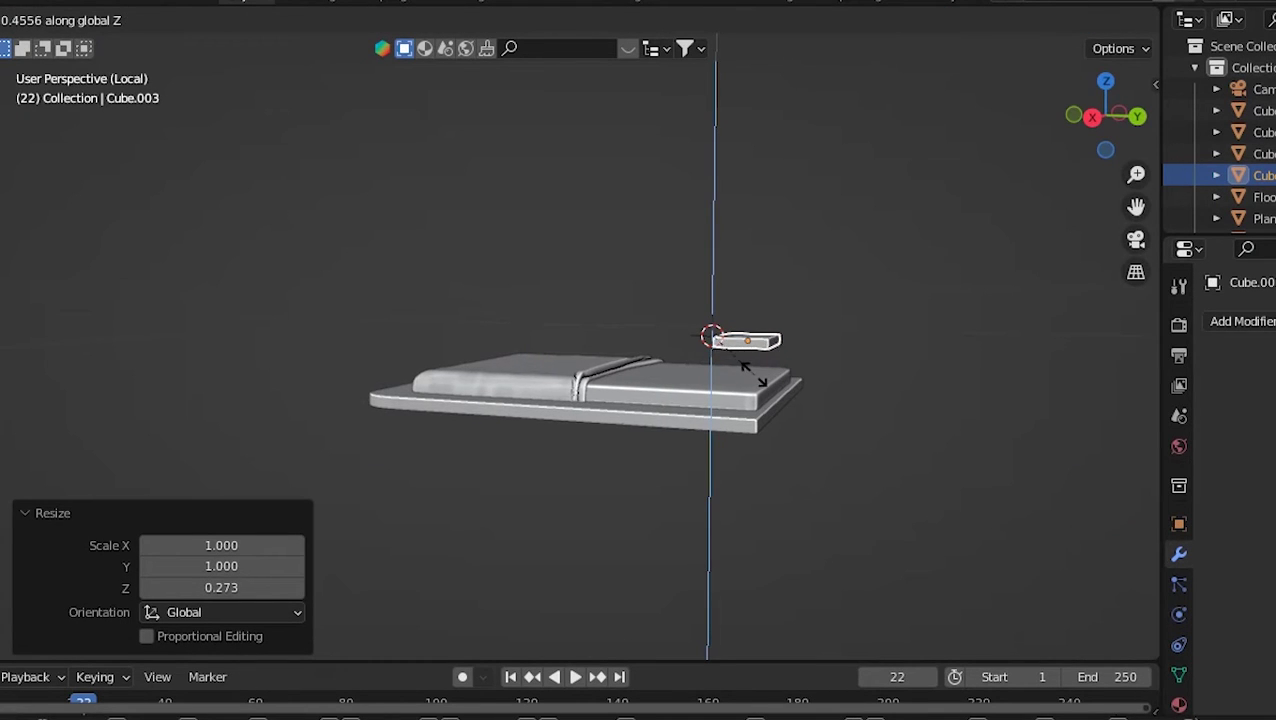
click(762, 380)
scroll(762, 380, up, 5)
scroll(700, 400, up, 3)
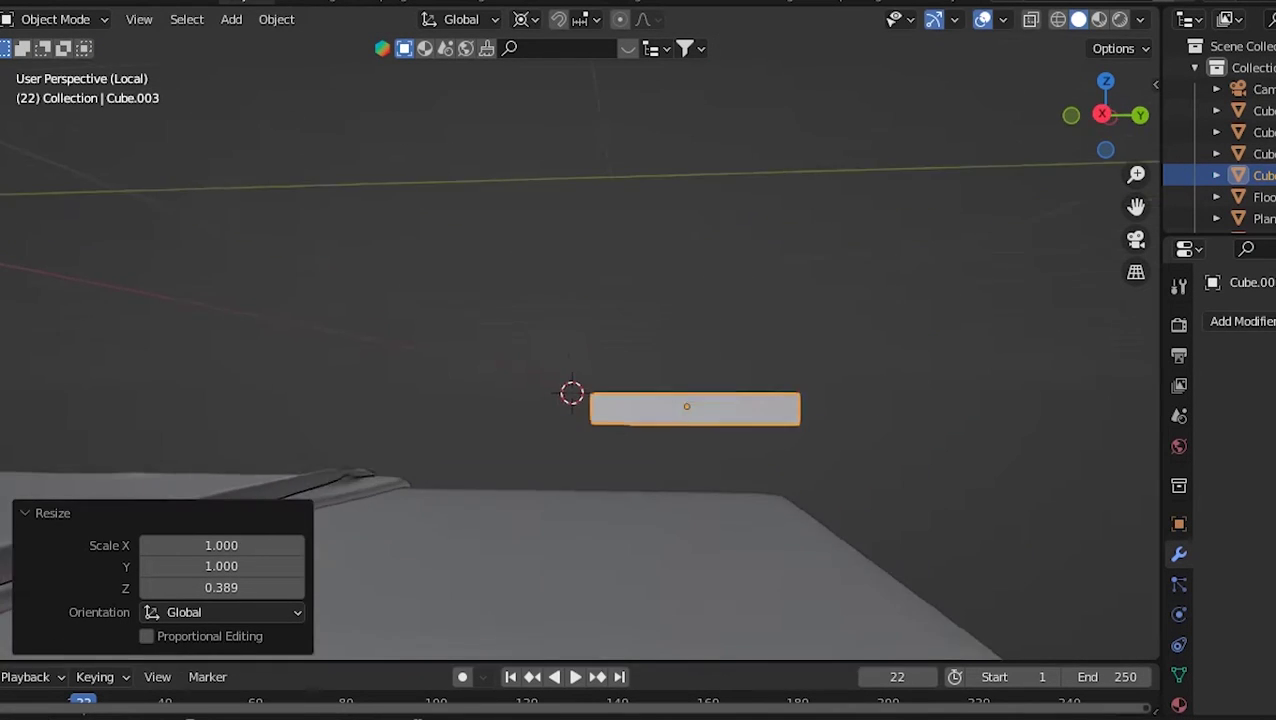
middle_drag(600, 450, 600, 300)
- In Edit Mode, add 40 loop cuts across the slab
key(Tab)
middle_drag(600, 400, 700, 380)
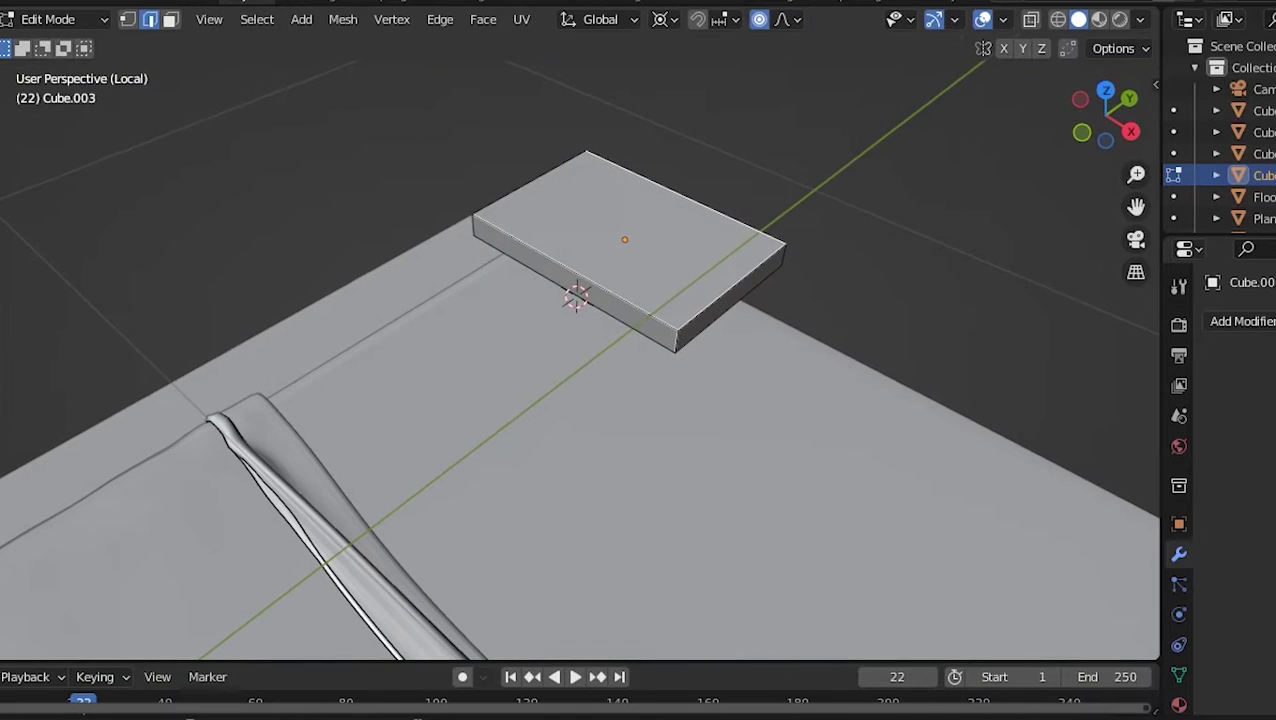
click(630, 226)
click(617, 268)
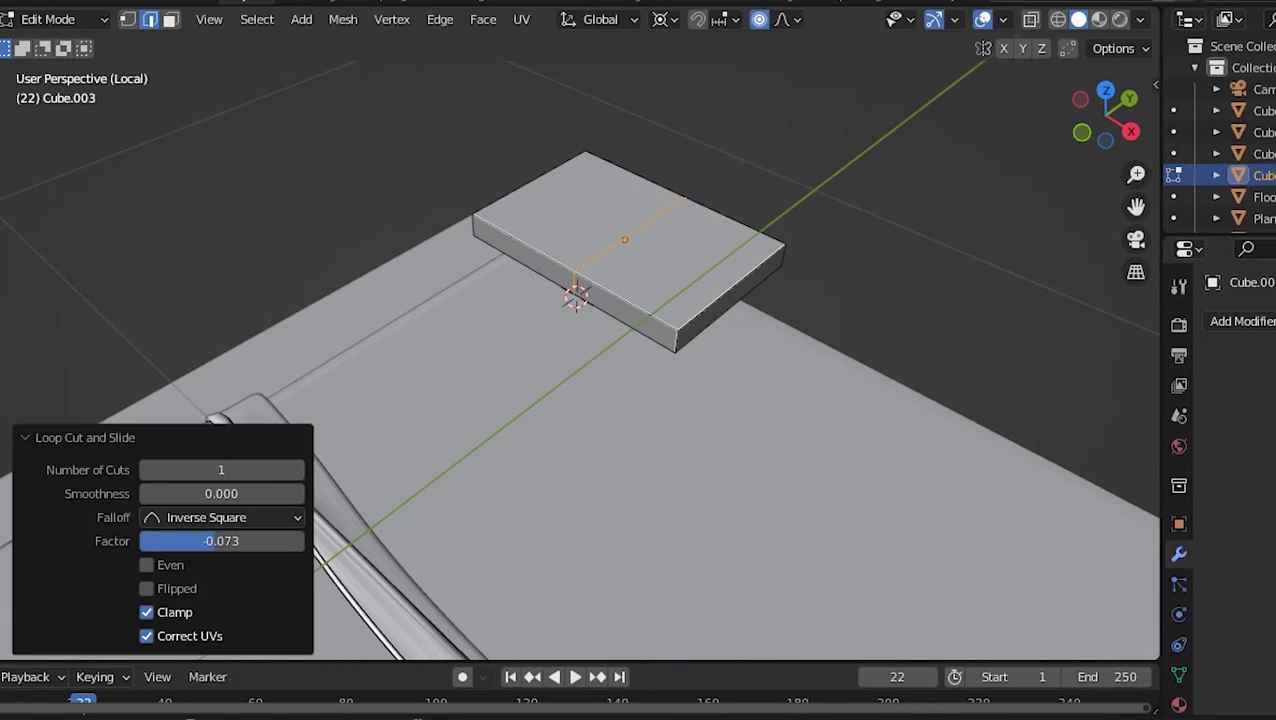
key(Return)
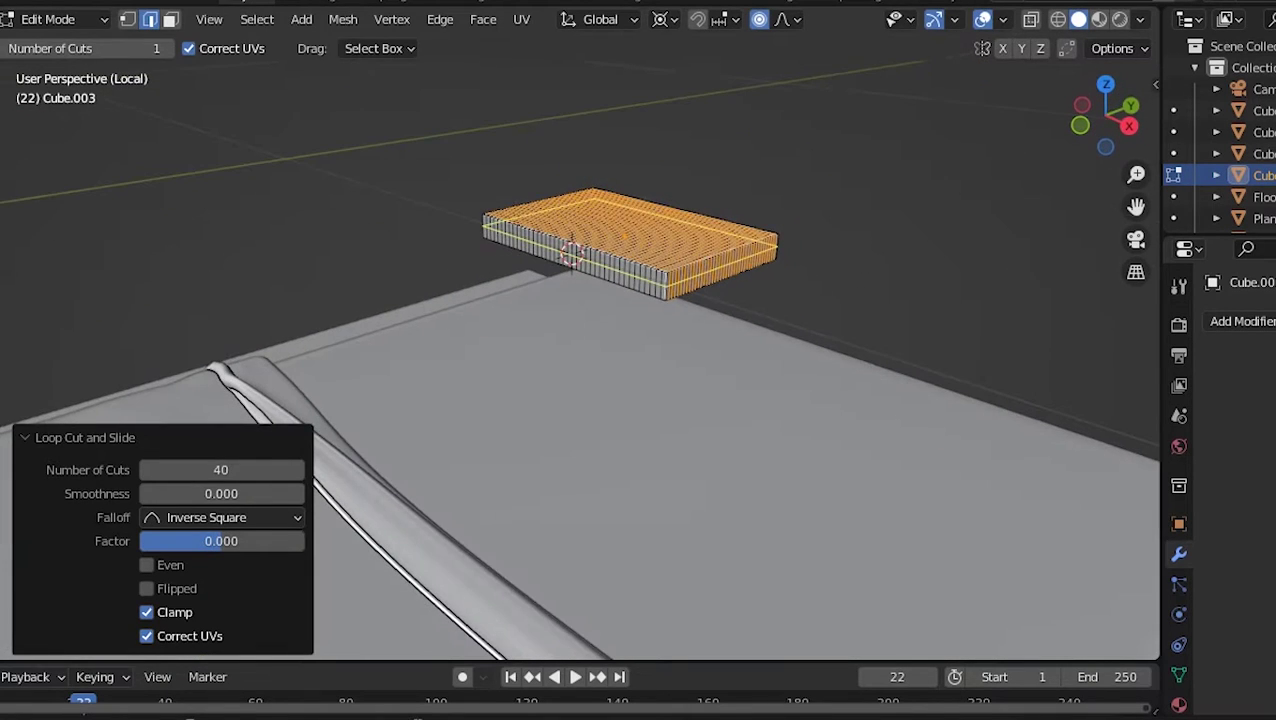
- Add one horizontal edge loop around the middle of the slab's sides
click(670, 270)
scroll(600, 300, up, 5)
scroll(640, 300, down, 3)
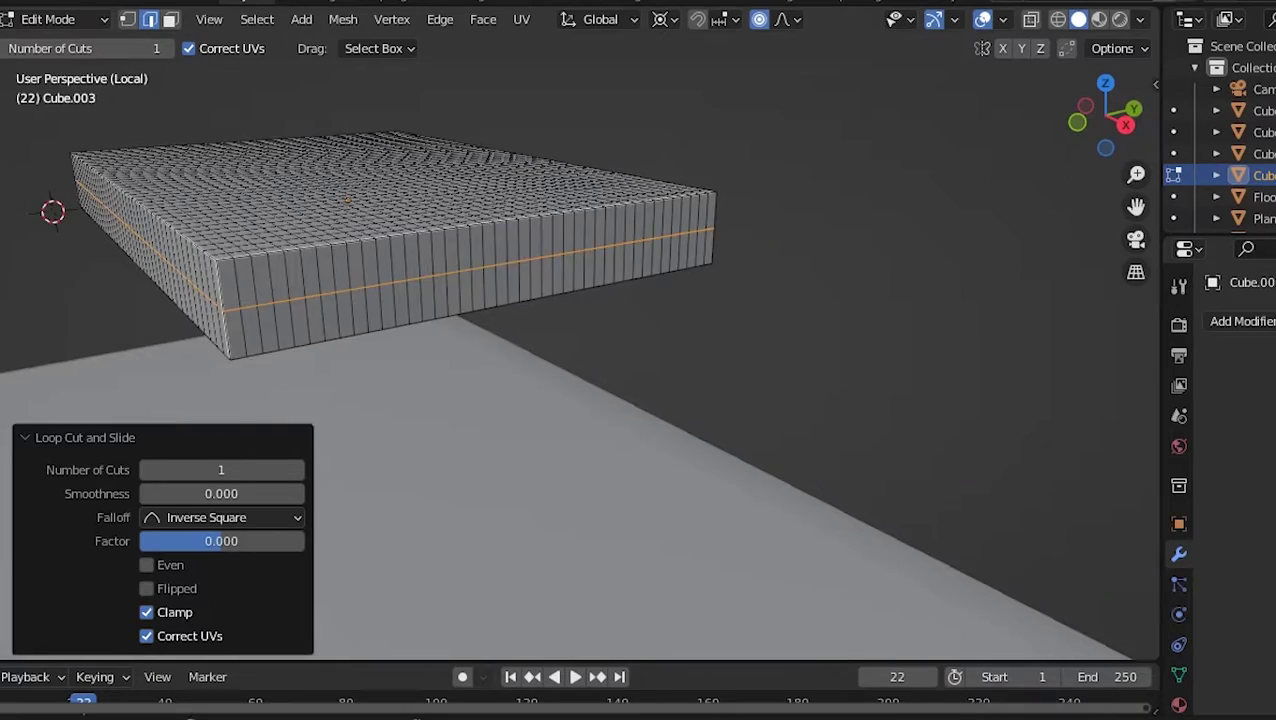
middle_drag(640, 300, 700, 320)
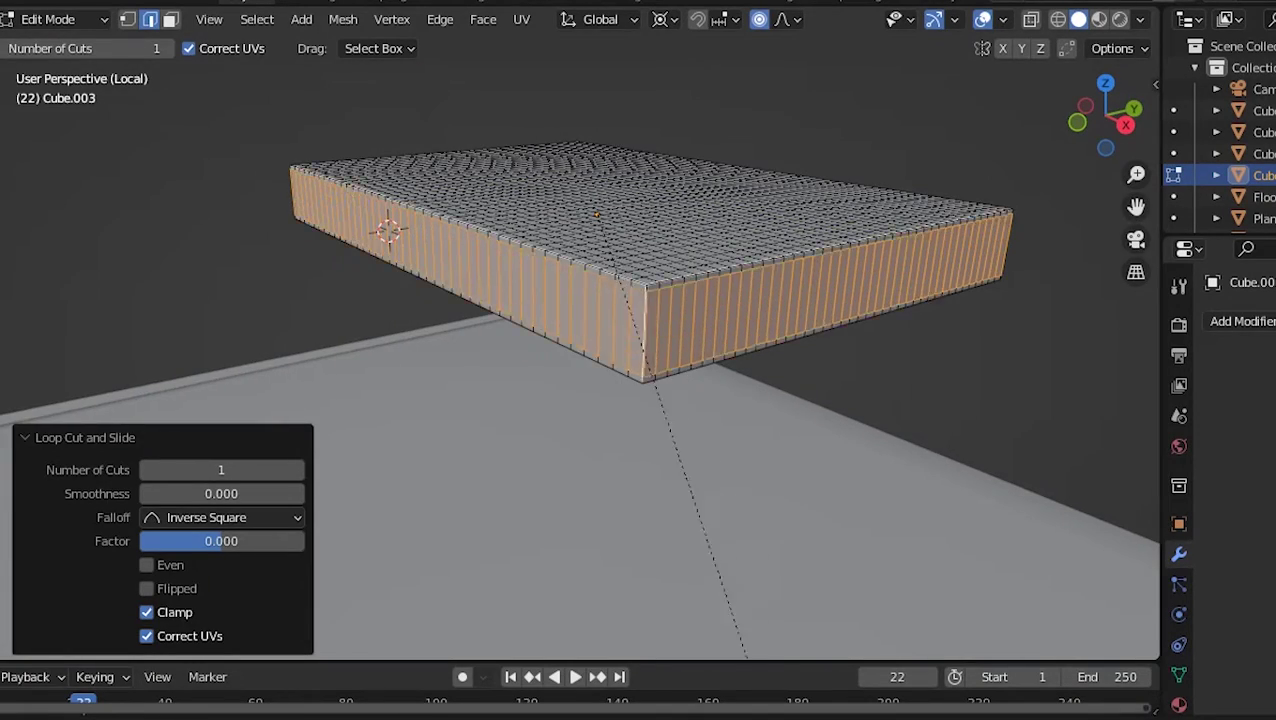
click(765, 637)
- Widen the slab's middle loop into a band, undoing an accidental crease change
key(shift+e)
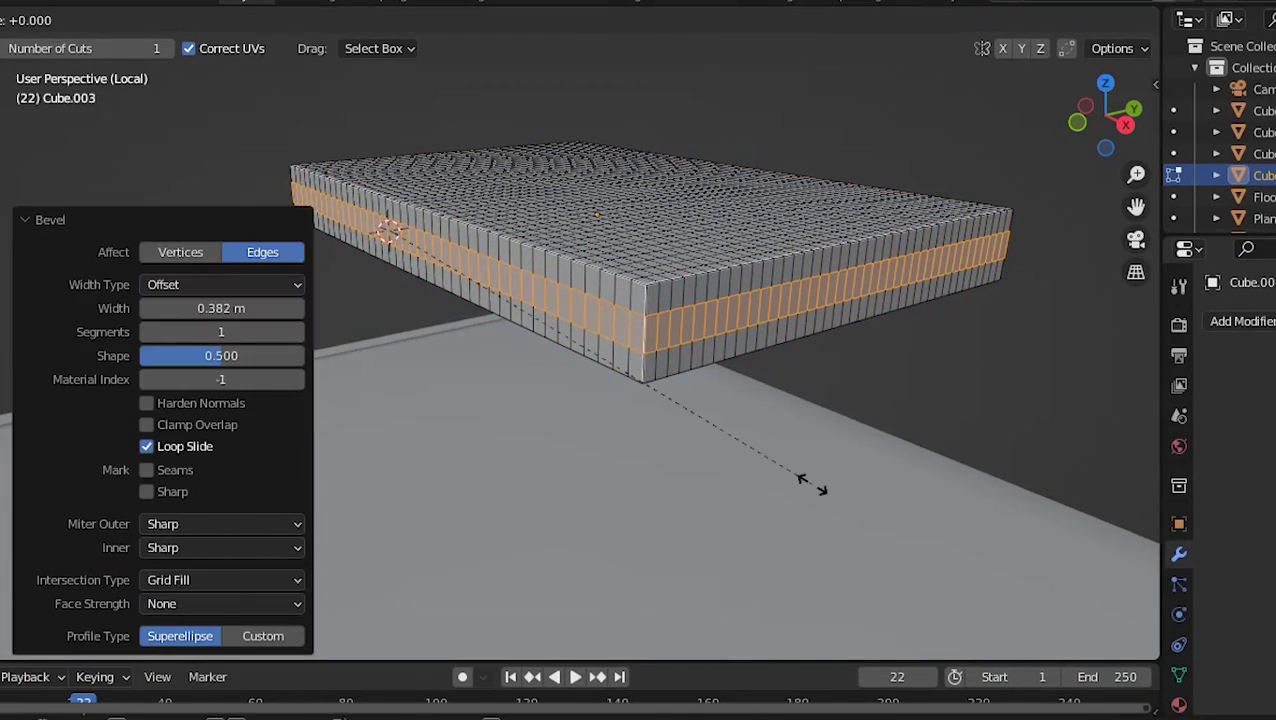
click(806, 478)
key(ctrl+z)
key(e)
key(Escape)
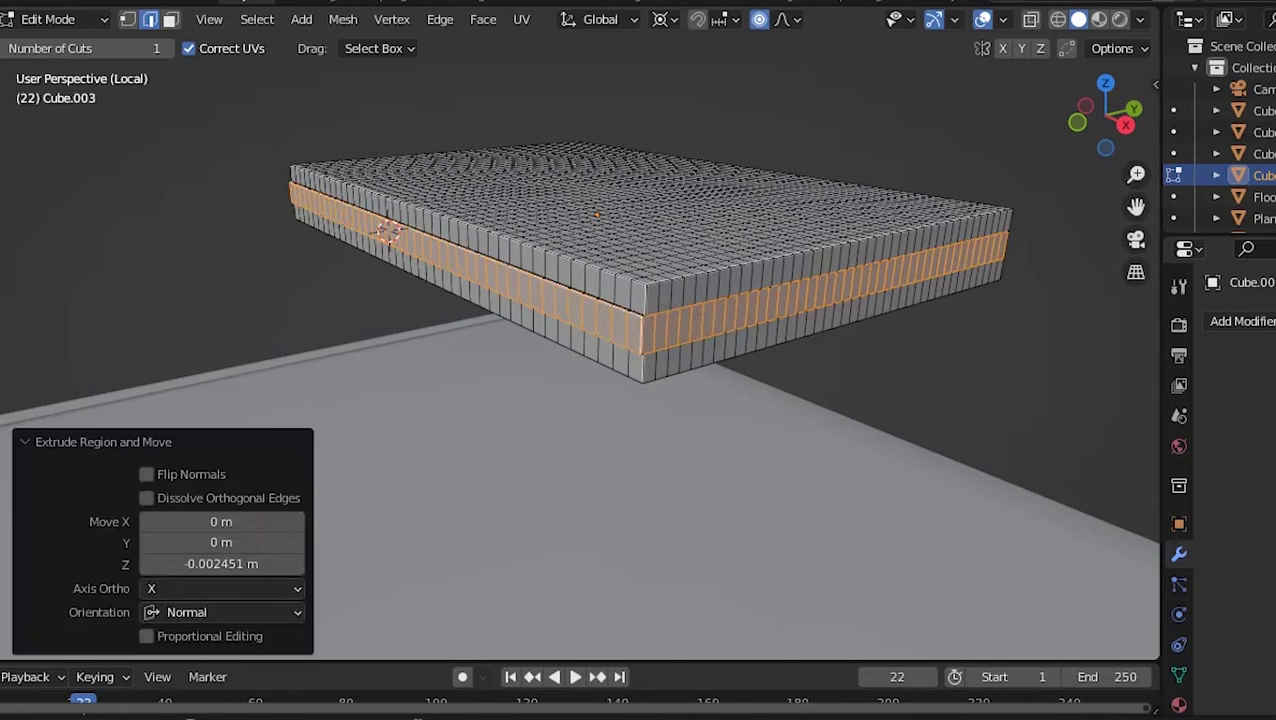
key(ctrl+z)
- Extrude the band faces, shrink them inward, and set the extrusion's Z offset to 0
key(alt+e)
click(1020, 468)
key(s)
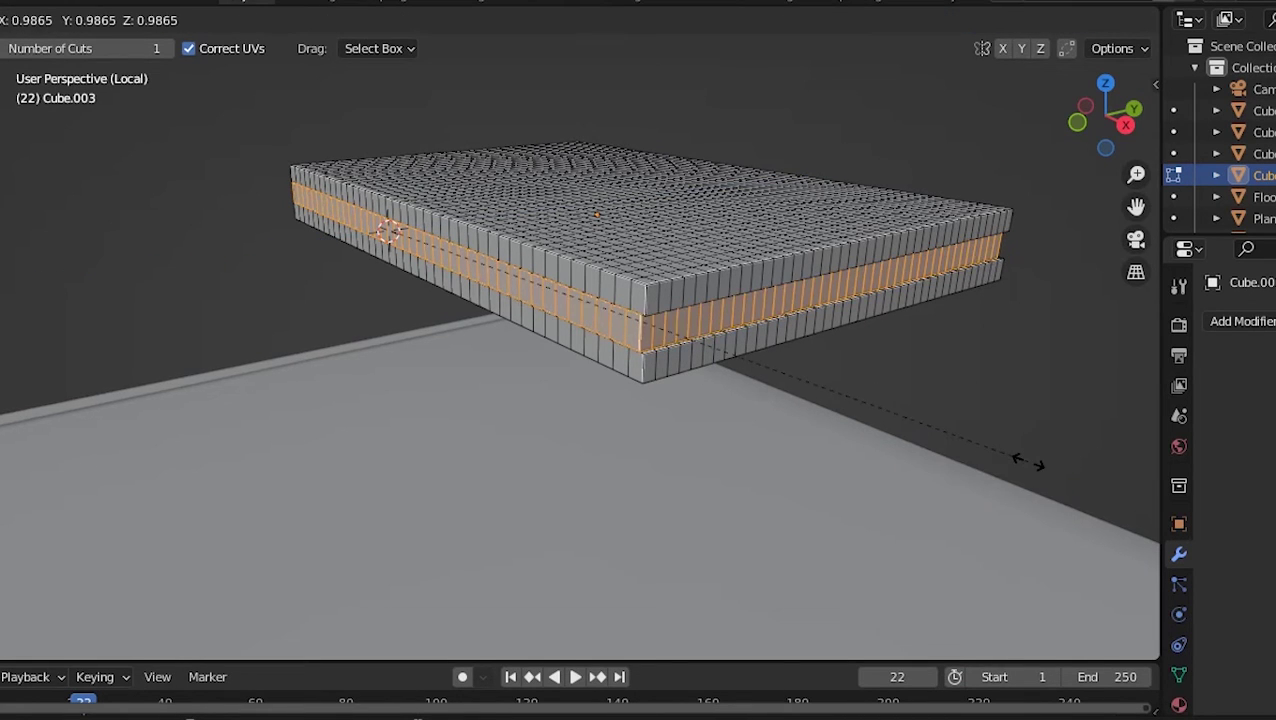
key(Escape)
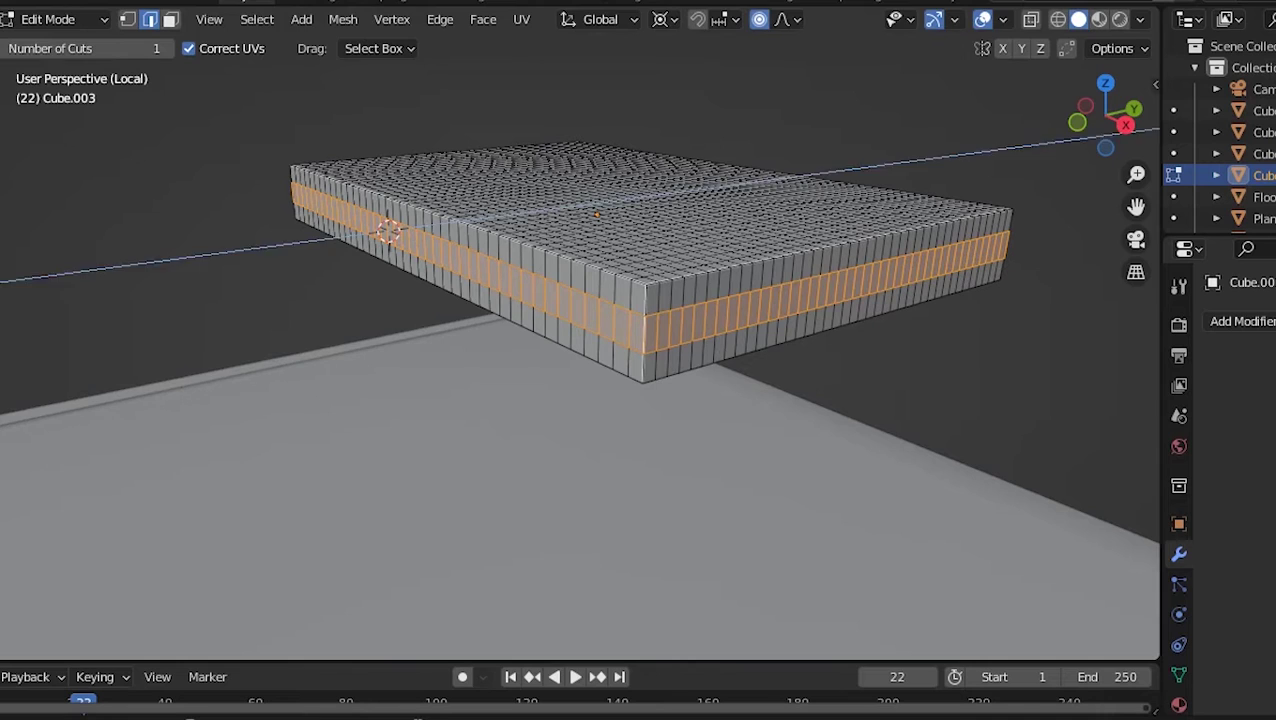
key(s)
click(1018, 457)
key(e)
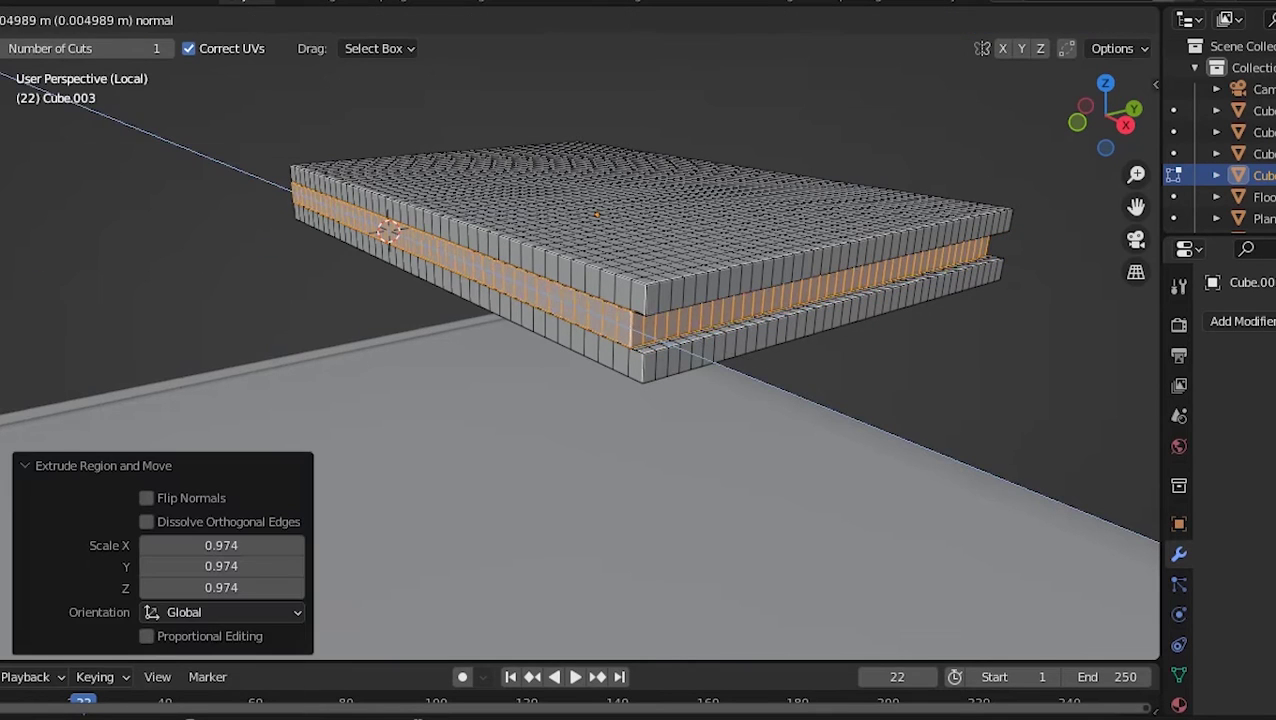
key(Return)
double_click(221, 564)
text(0)
key(Return)
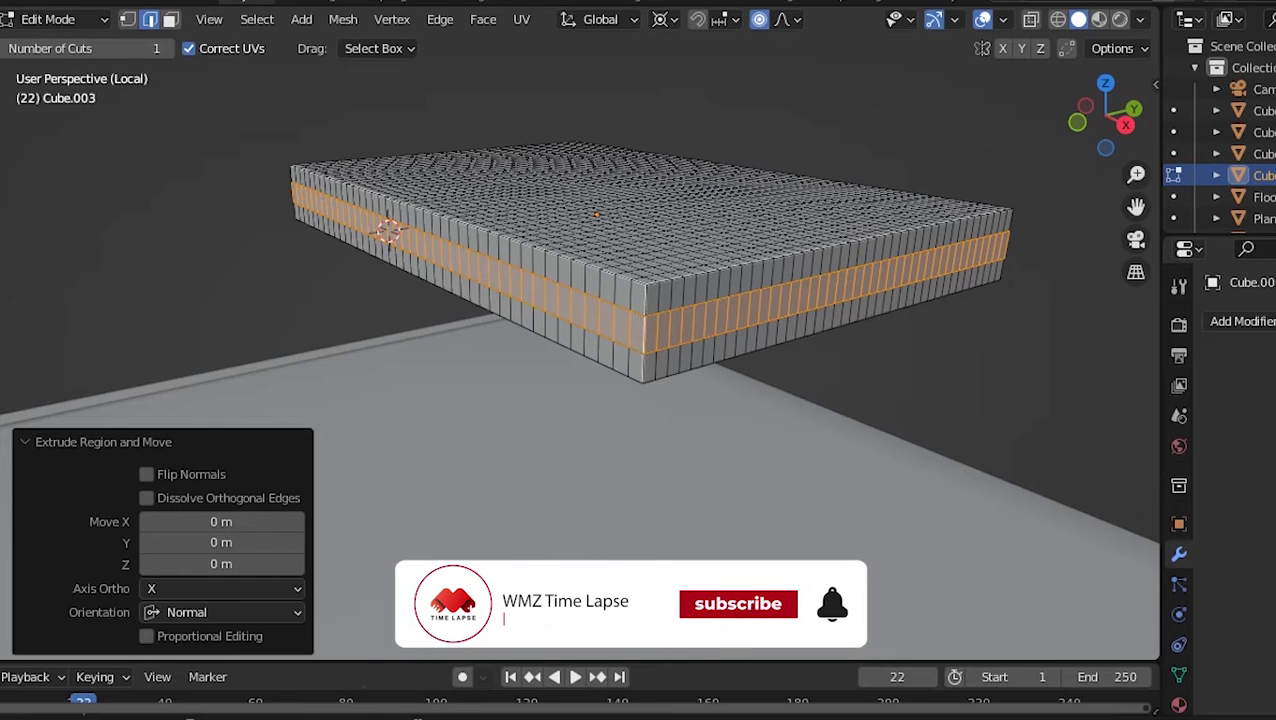
- Push the band outward along its normals and scale it
key(s)
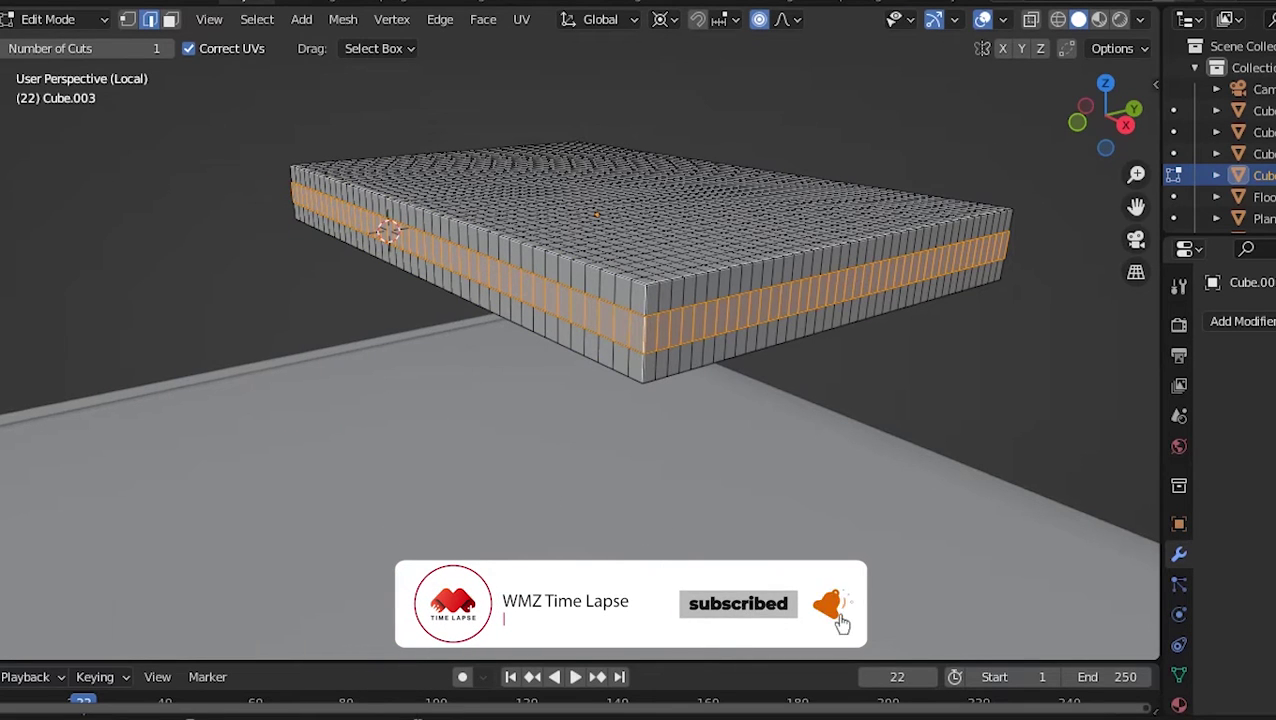
click(20, 430)
drag(655, 205, 655, 230)
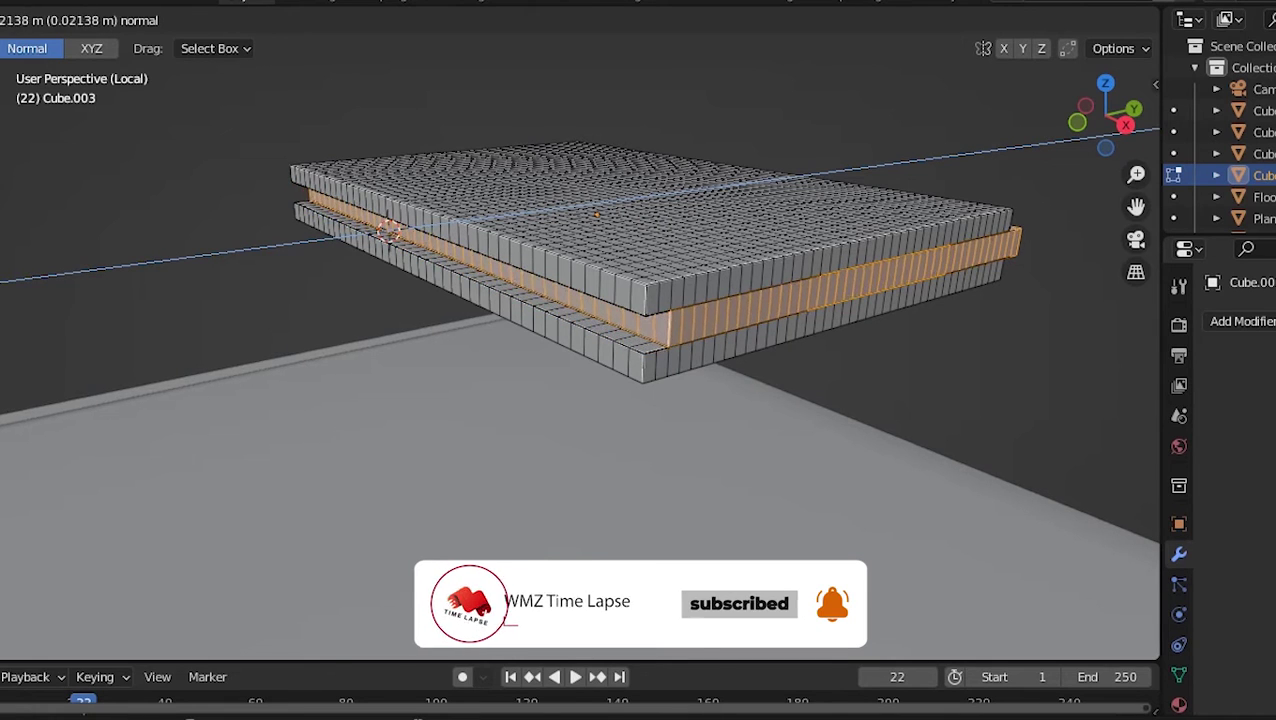
key(s)
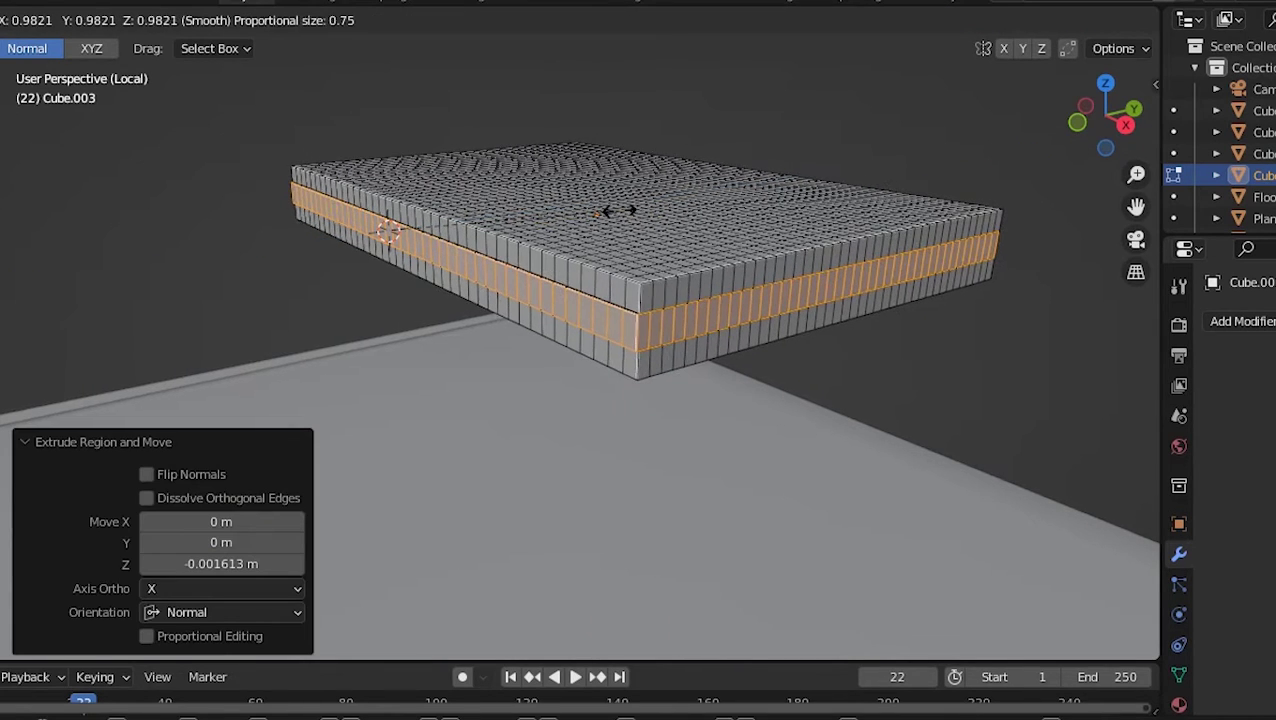
click(656, 207)
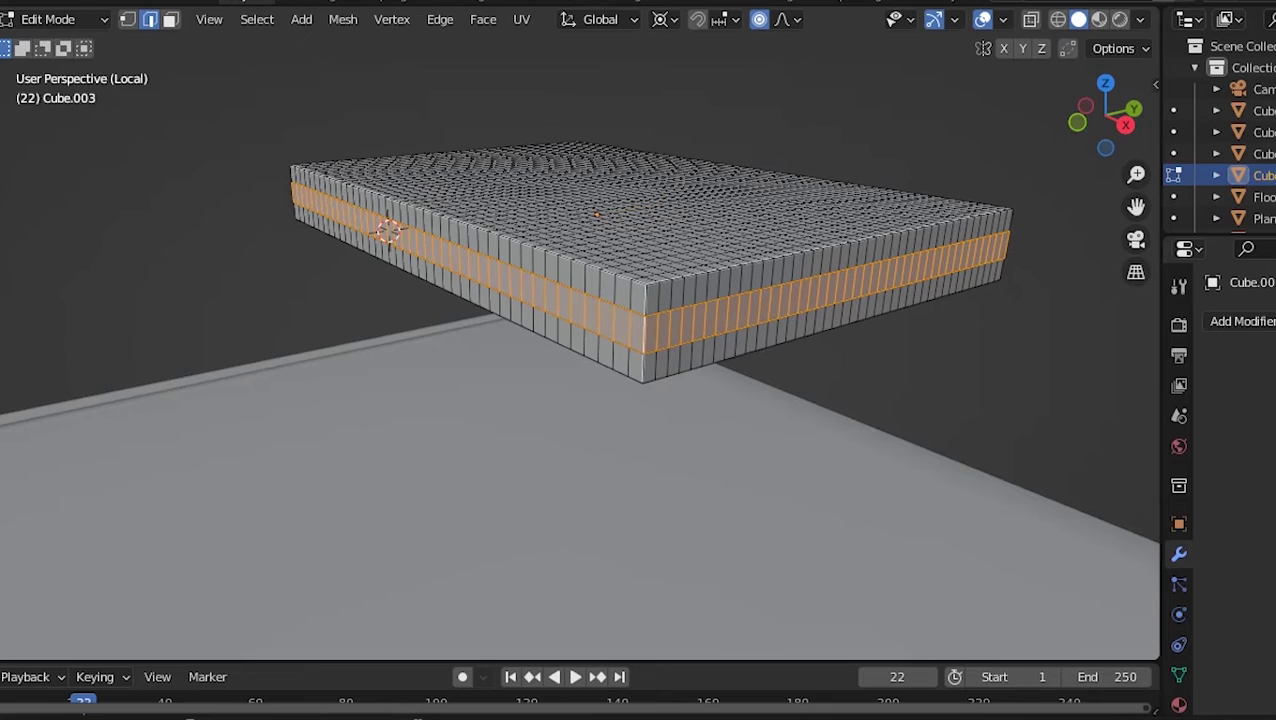
middle_drag(680, 300, 800, 470)
- Extrude the band faces in place again and scale them with soft falloff
key(alt+e)
key(Return)
key(Return)
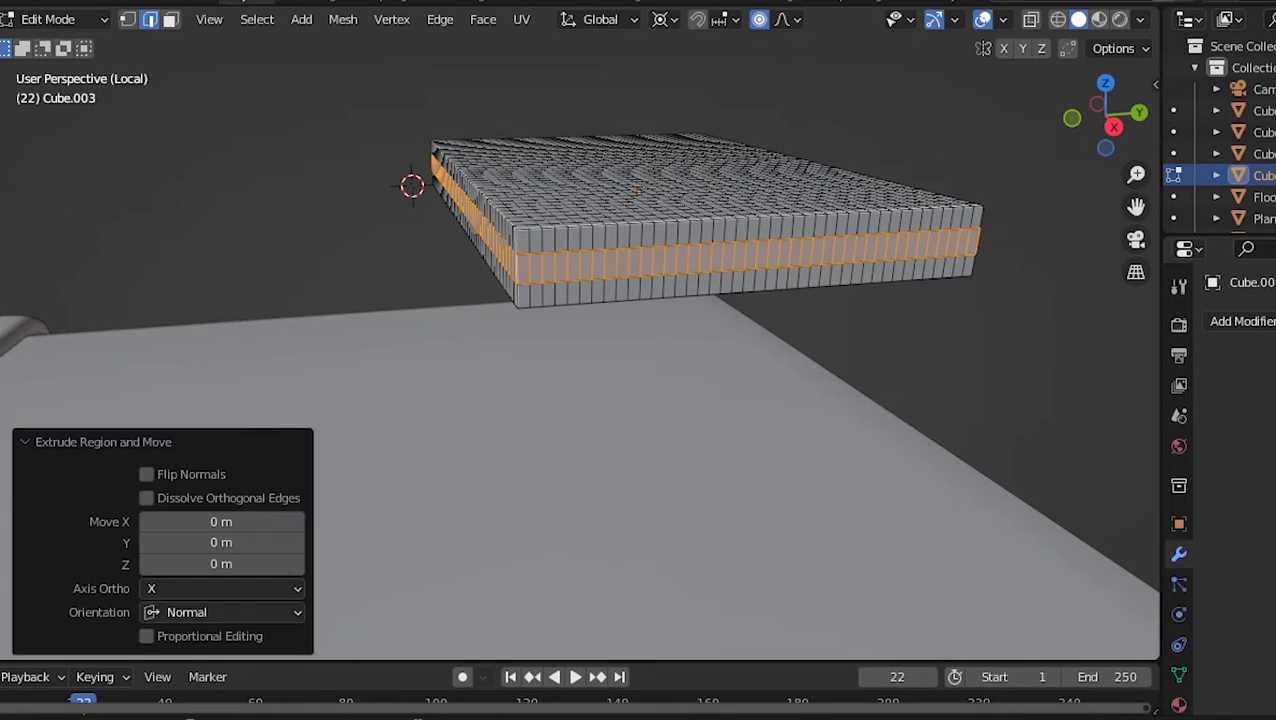
key(s)
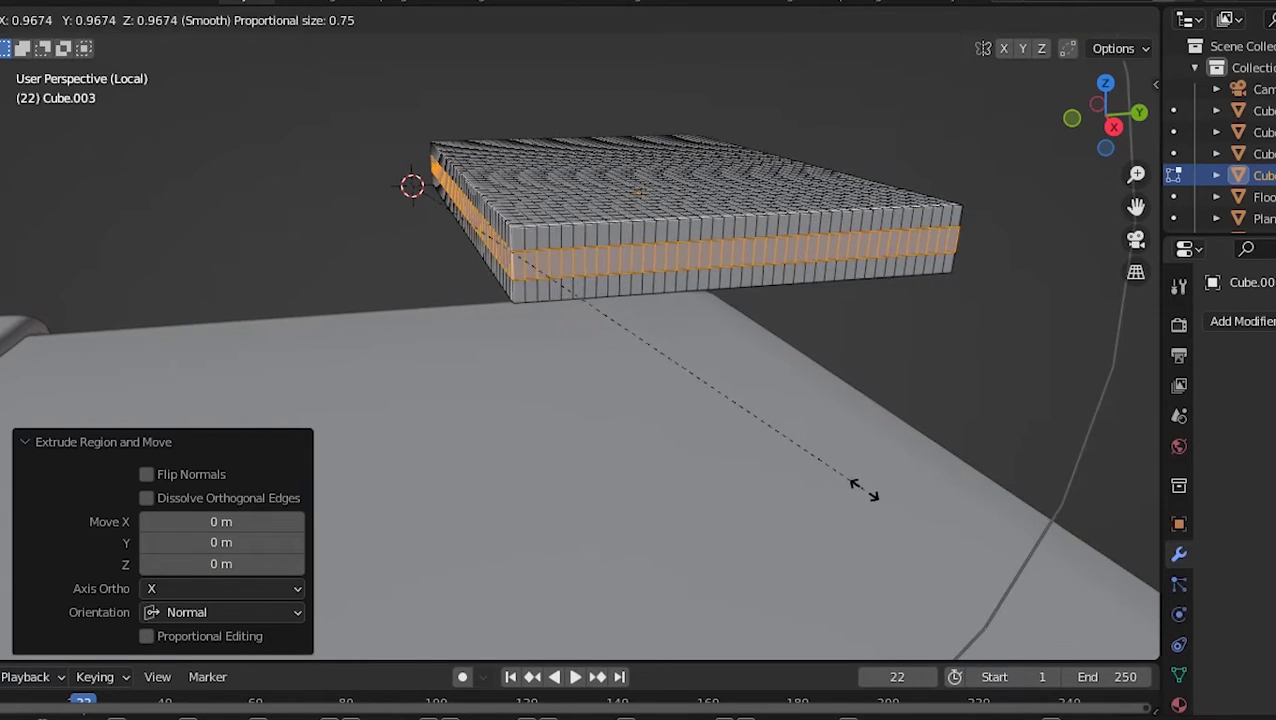
scroll(870, 497, up, 20)
scroll(868, 495, down, 3)
scroll(866, 493, up, 8)
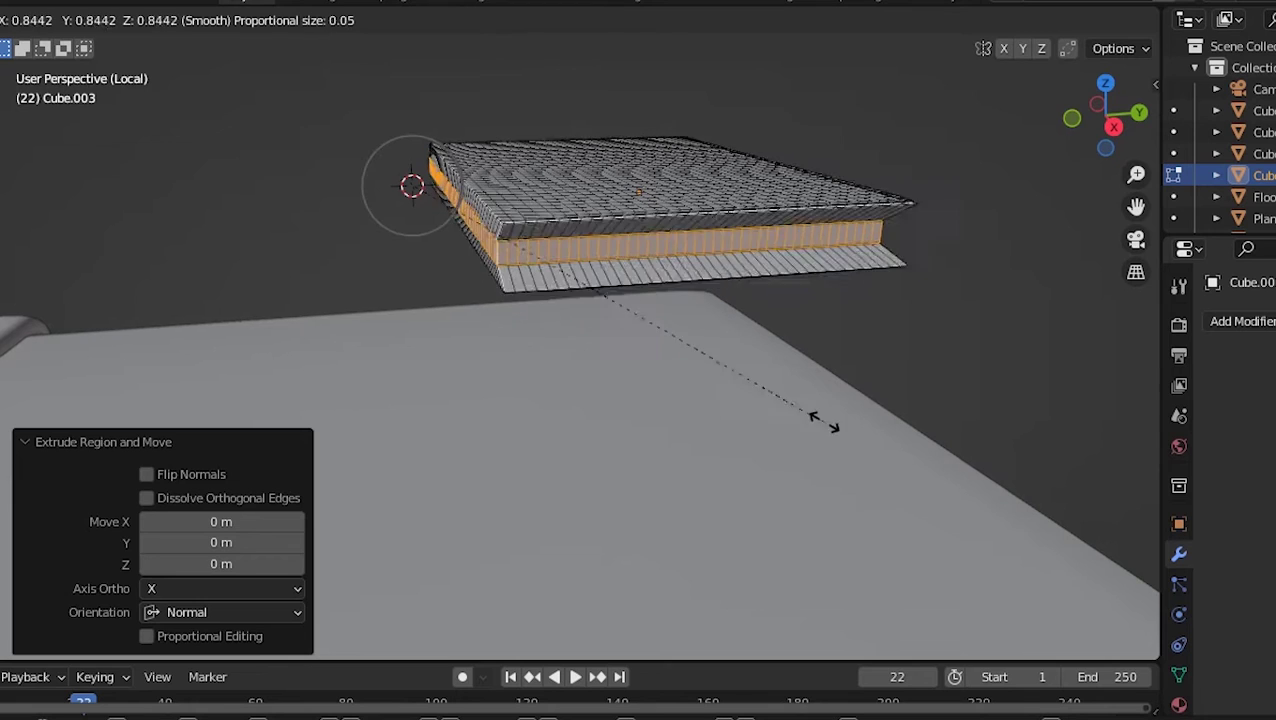
click(1138, 487)
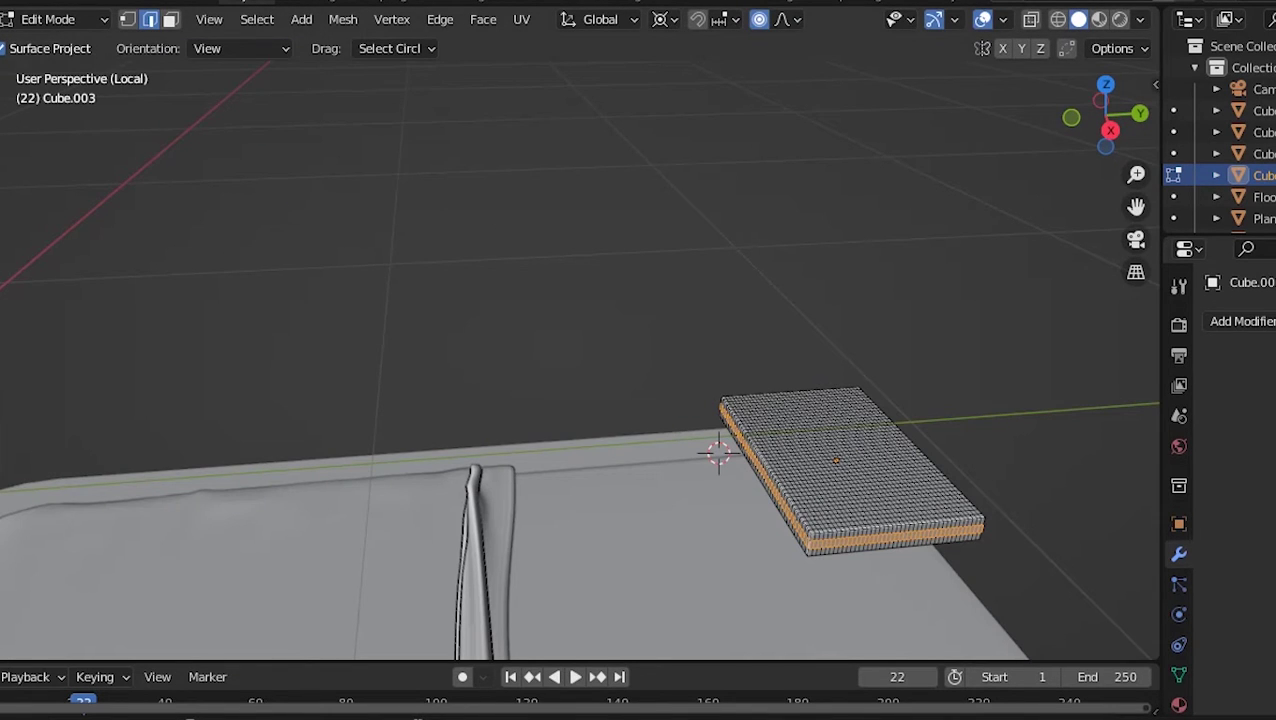
- Extrude and shrink the band once more, forming the seam at 0.944 scale
key(e)
key(s)
click(706, 579)
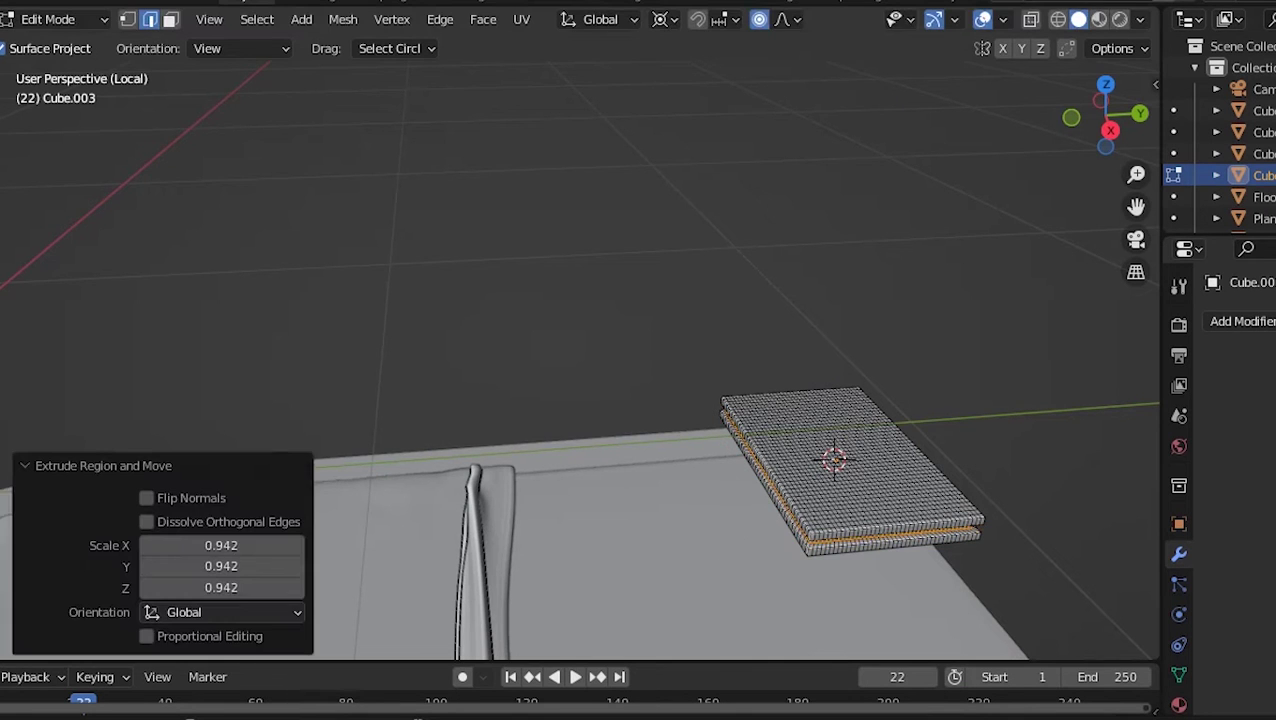
middle_drag(706, 579, 706, 520)
key(Tab)
mouse_move(600, 300)
middle_down()
mouse_move(635, 410)
mouse_move(640, 360)
mouse_move(640, 420)
middle_up()
key(Right)
key(alt+e)
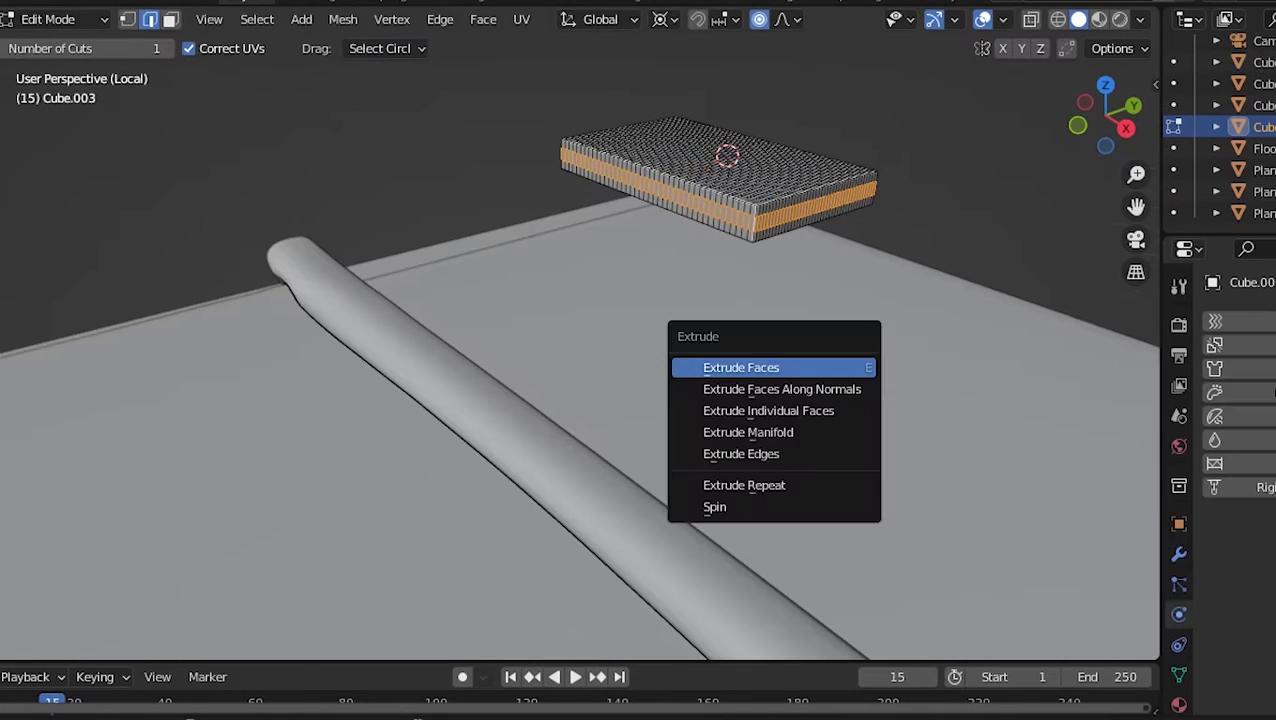
key(Return)
- Confirm the inward-scaled extrusion and play the cloth simulation to puff the pillow
click(833, 345)
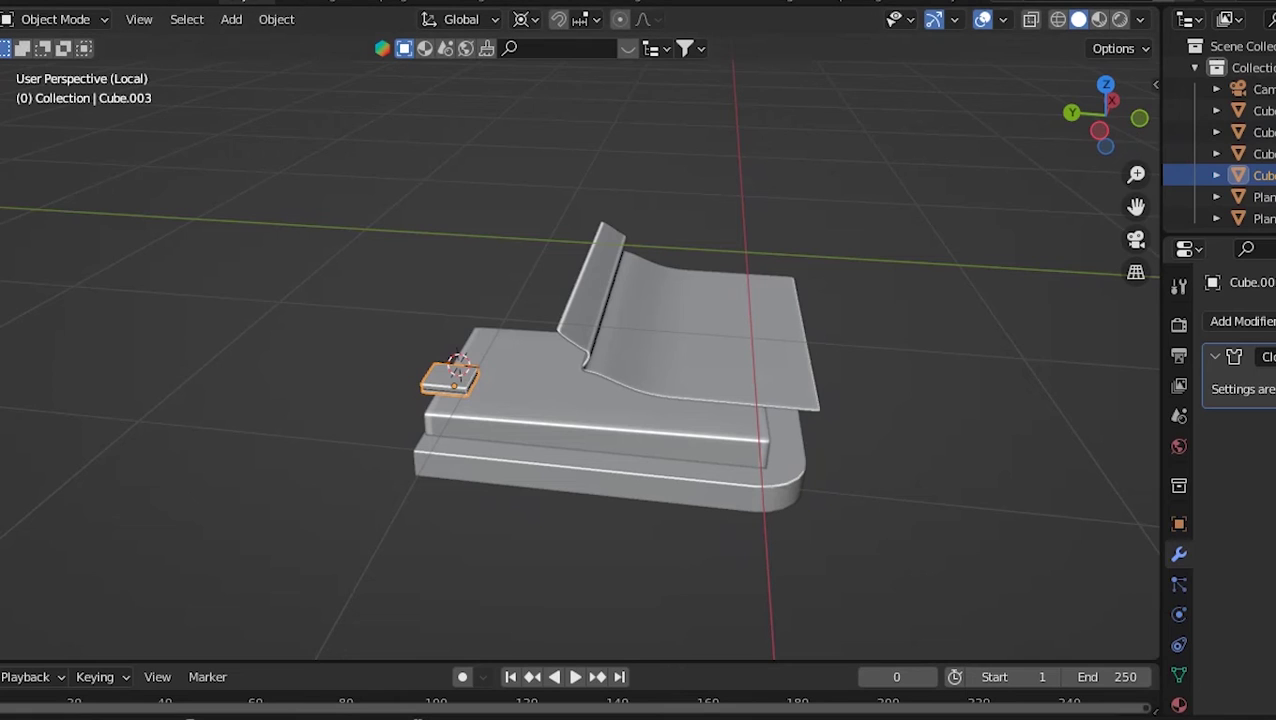
key(space)
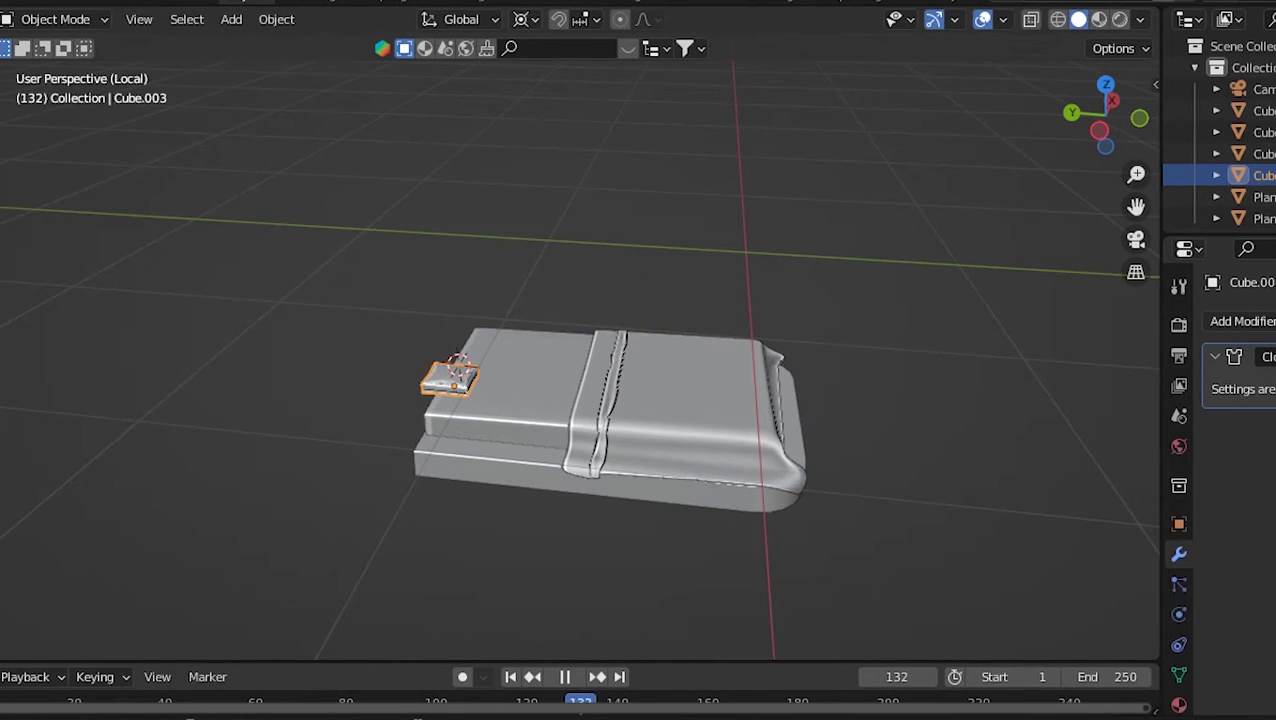
key(KP_Decimal)
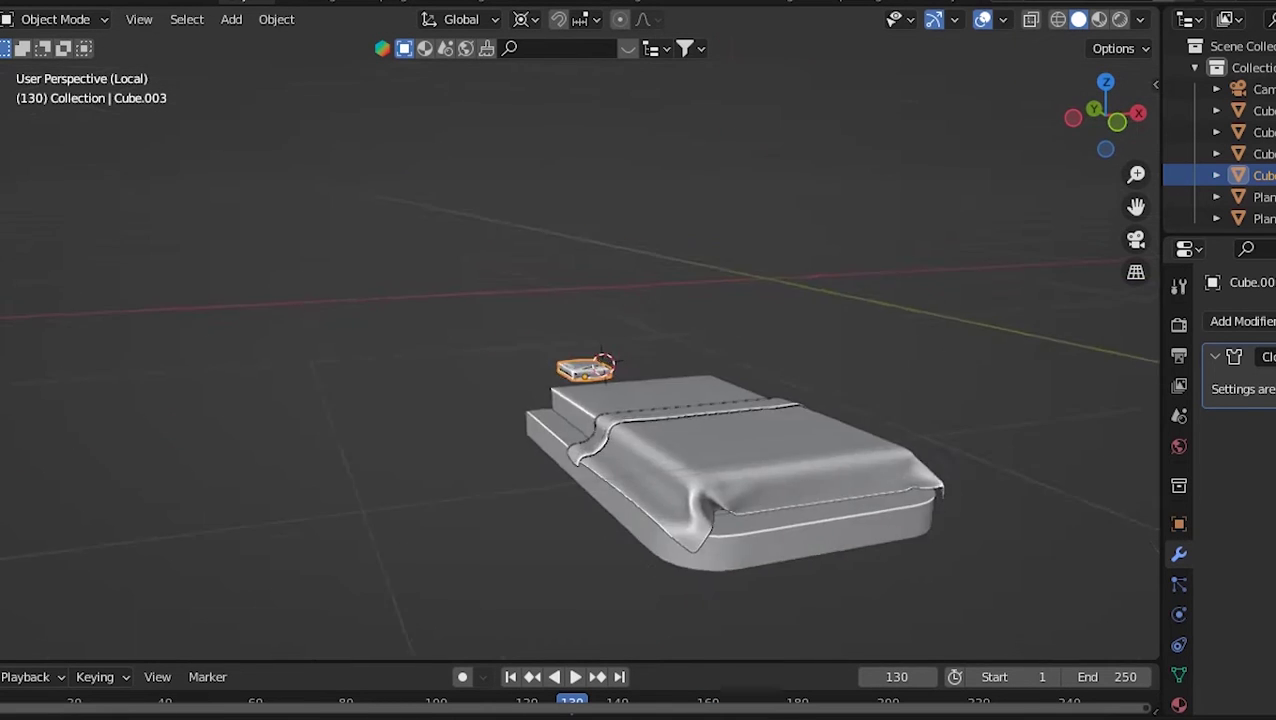
middle_drag(580, 360, 600, 330)
scroll(705, 403, down, 3)
middle_drag(705, 403, 628, 370)
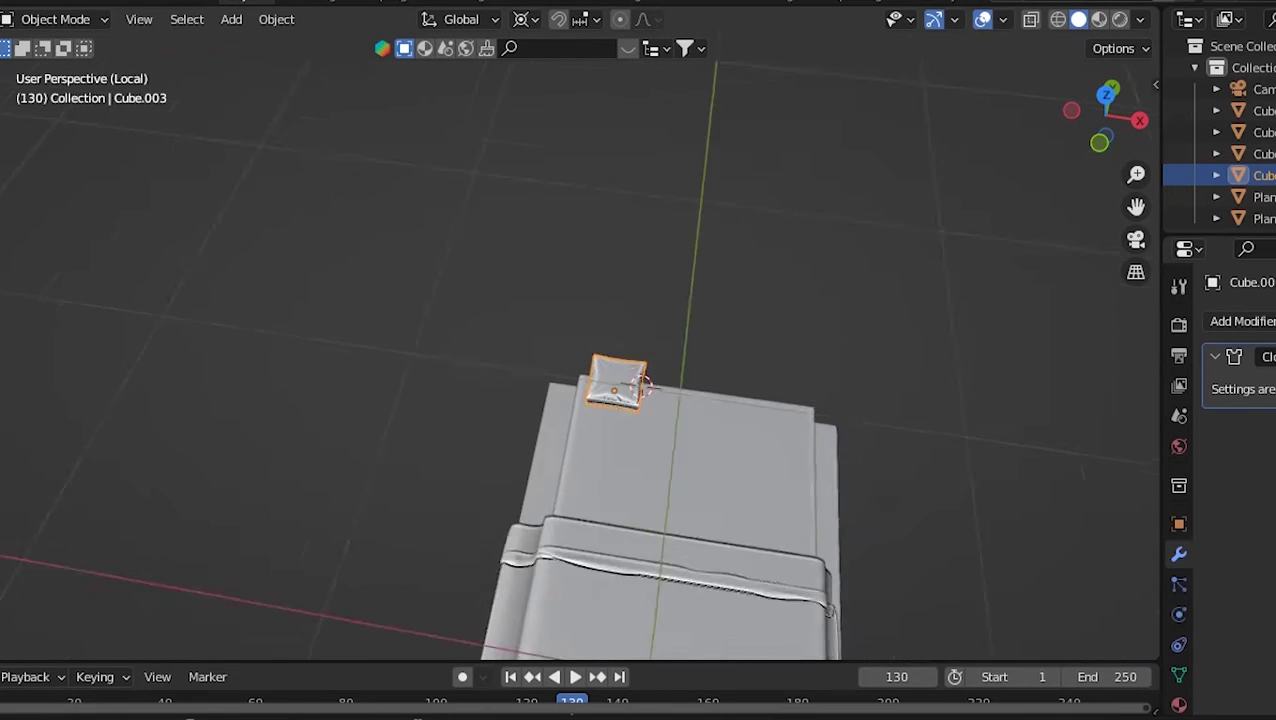
- Move the pillow toward the bed head, working in Object Mode
key(g)
key(Return)
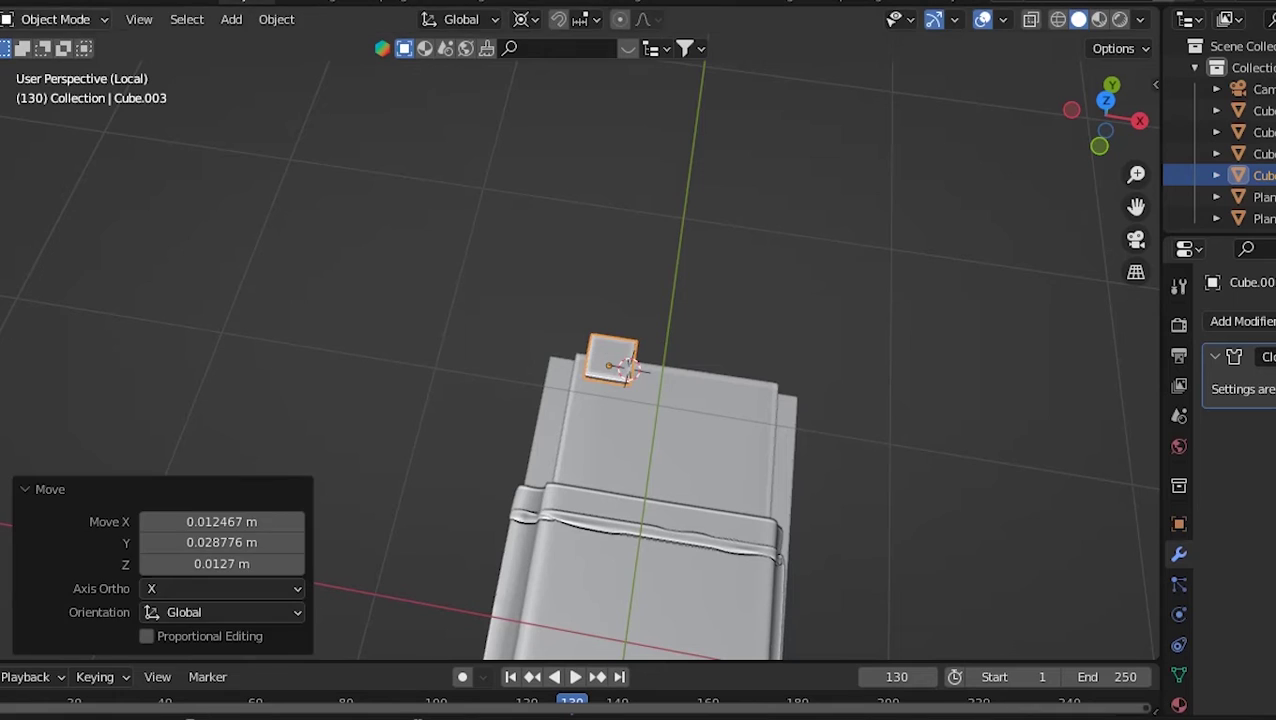
key(Tab)
click(55, 19)
click(60, 43)
key(g)
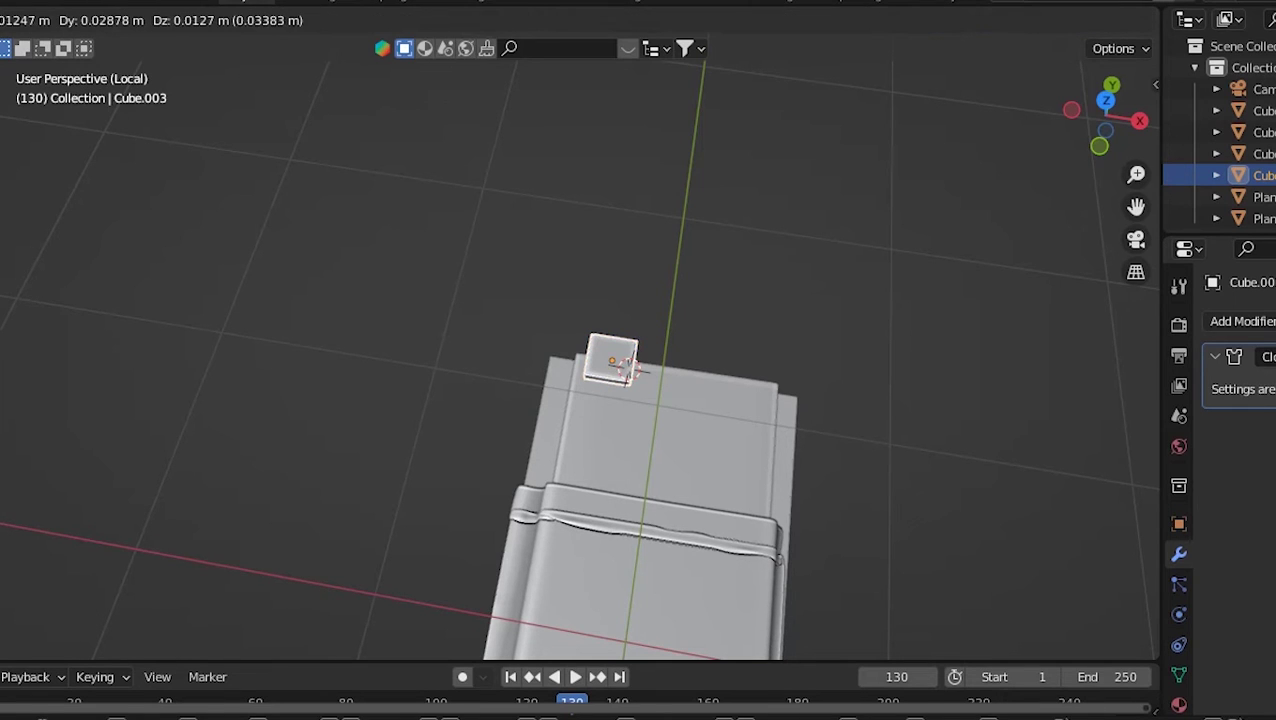
key(Return)
key(shift+space)
- Shift the pillow along X to the head of the bed and scale it down
click(611, 428)
key(g)
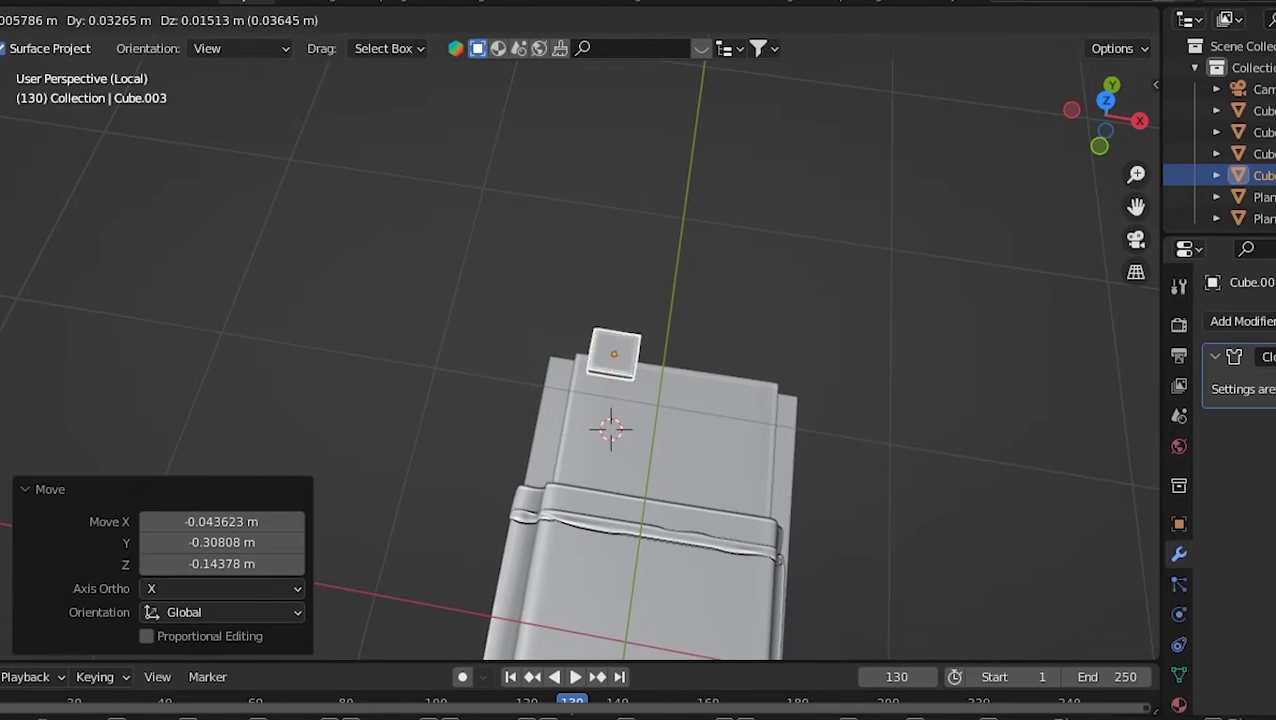
key(Return)
click(617, 350)
key(shift+space)
key(g)
key(g)
key(x)
key(Escape)
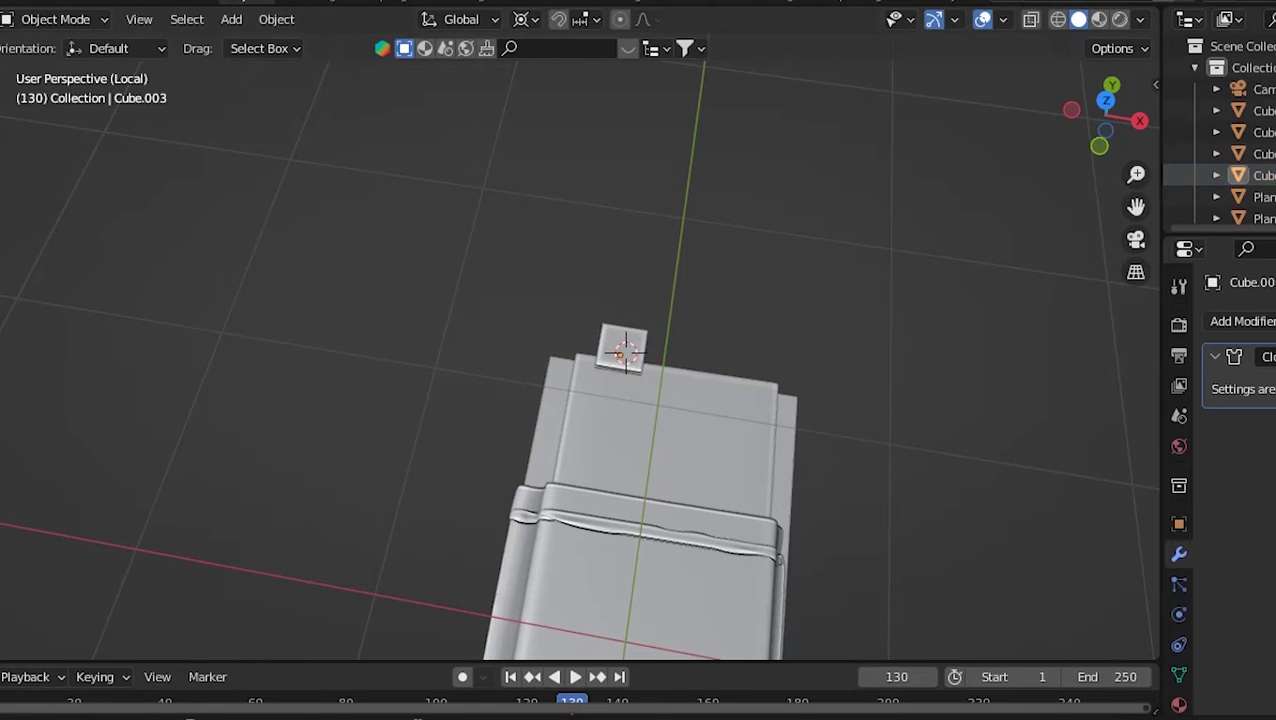
click(621, 350)
scroll(800, 378, up, 5)
scroll(800, 378, down, 1)
key(s)
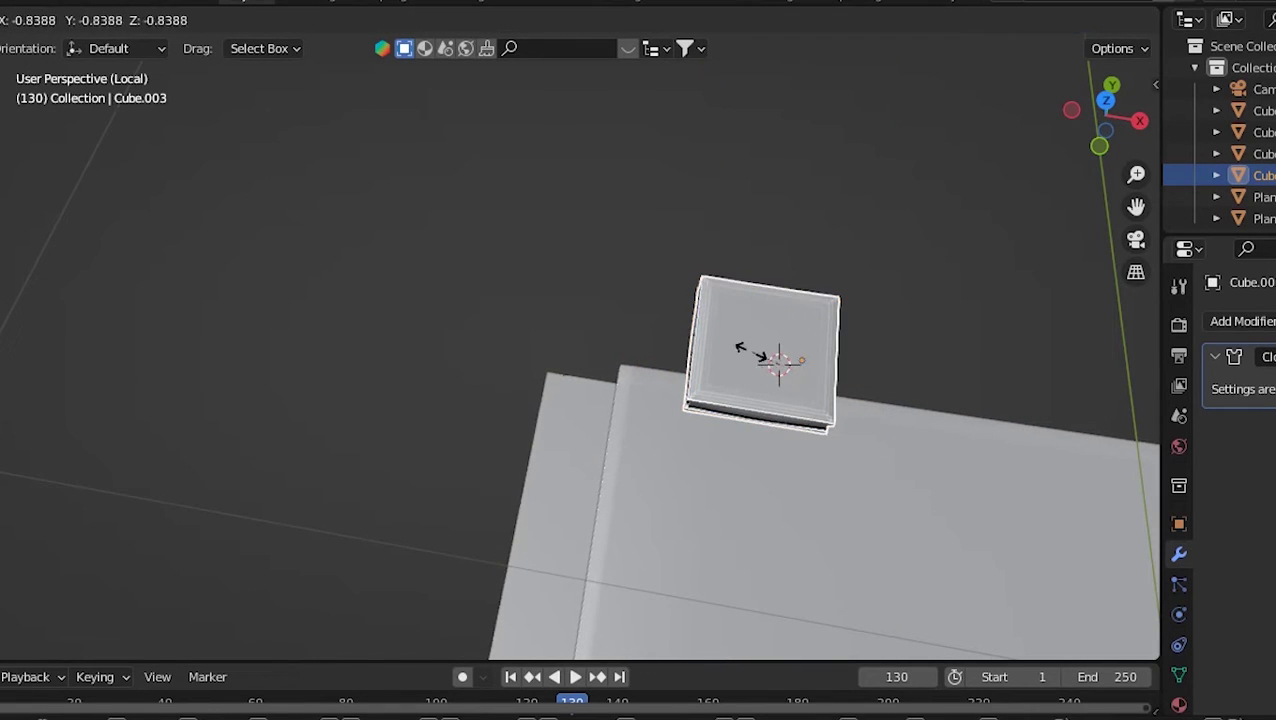
click(752, 348)
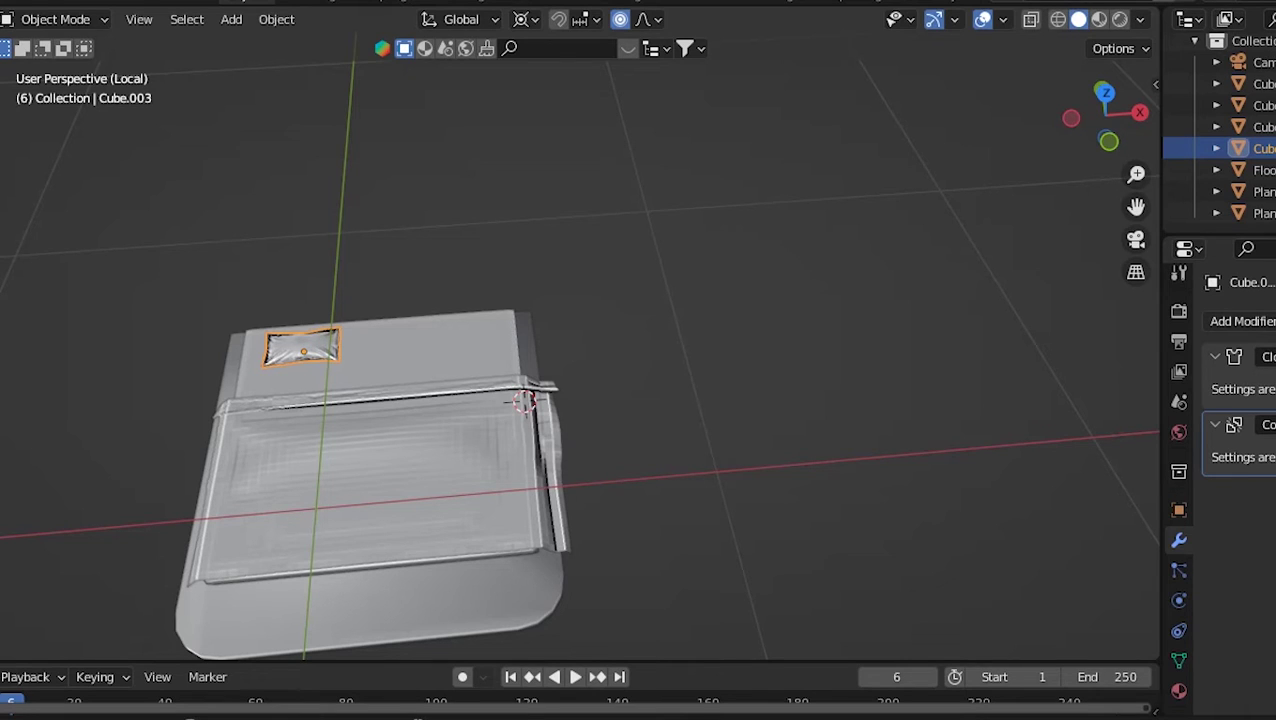
- Duplicate the pillow and add an Array modifier so two pillows sit side by side
key(shift+d)
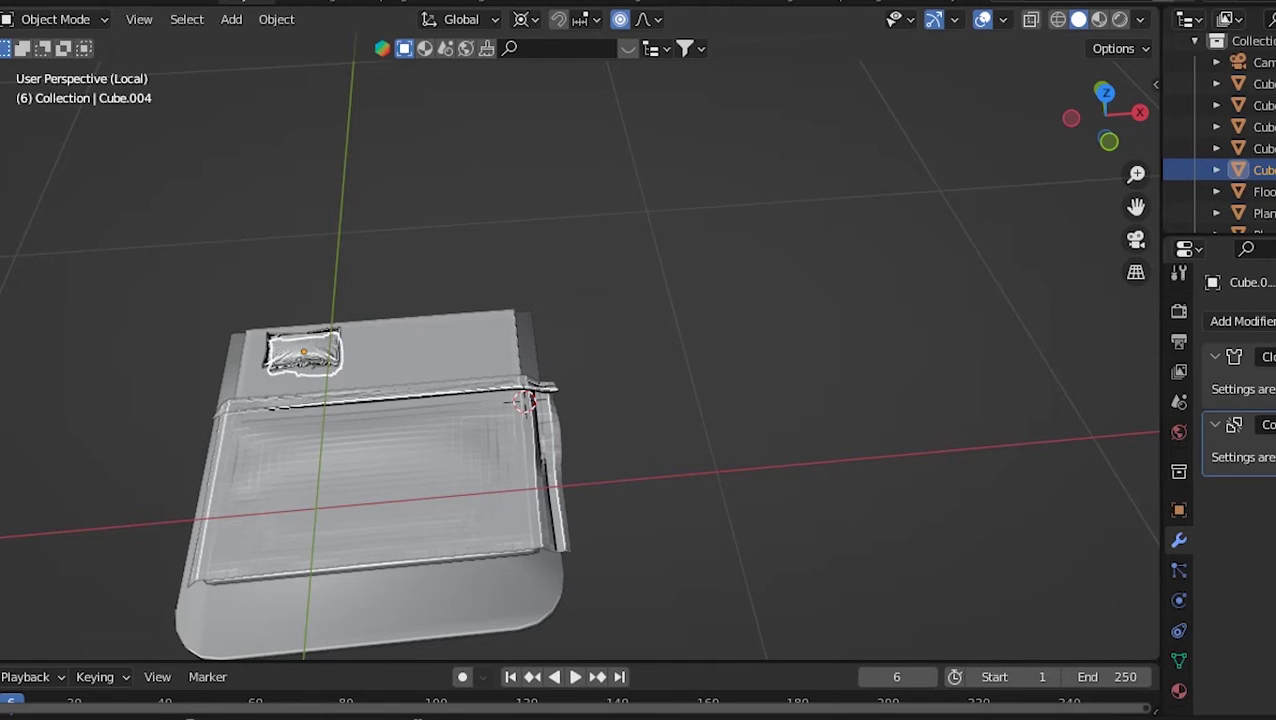
key(alt+a)
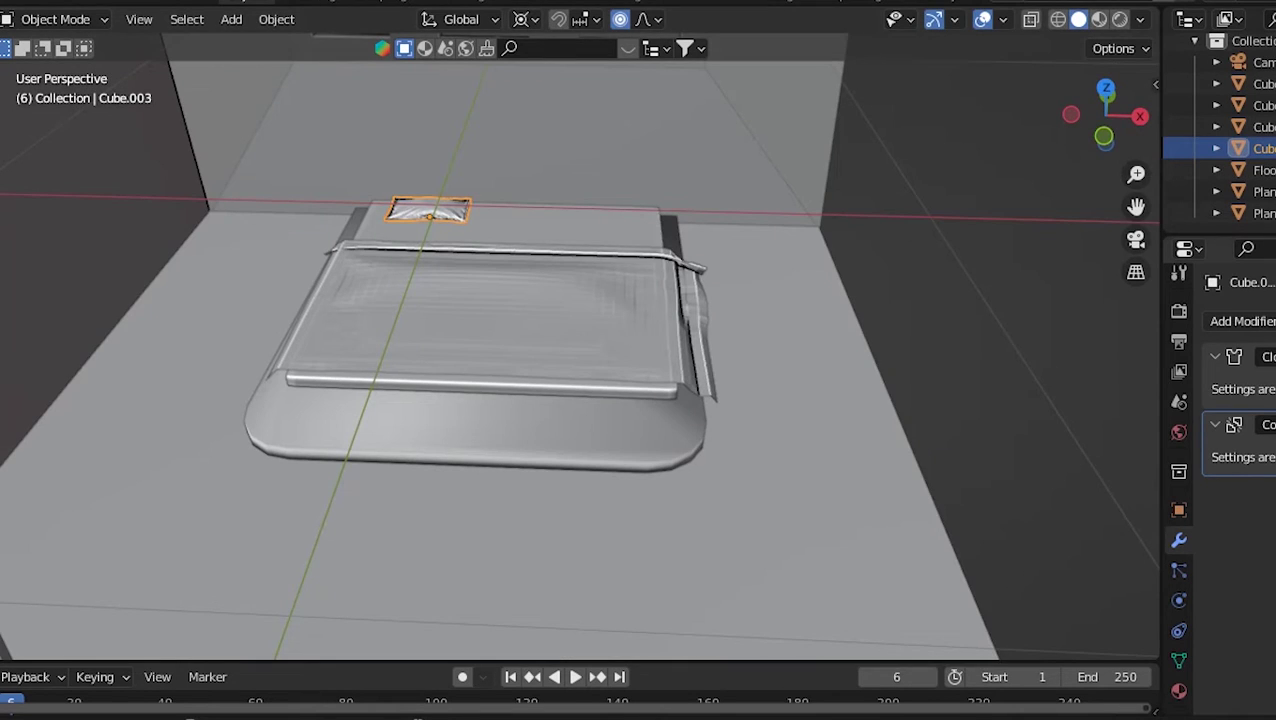
click(1243, 321)
click(975, 421)
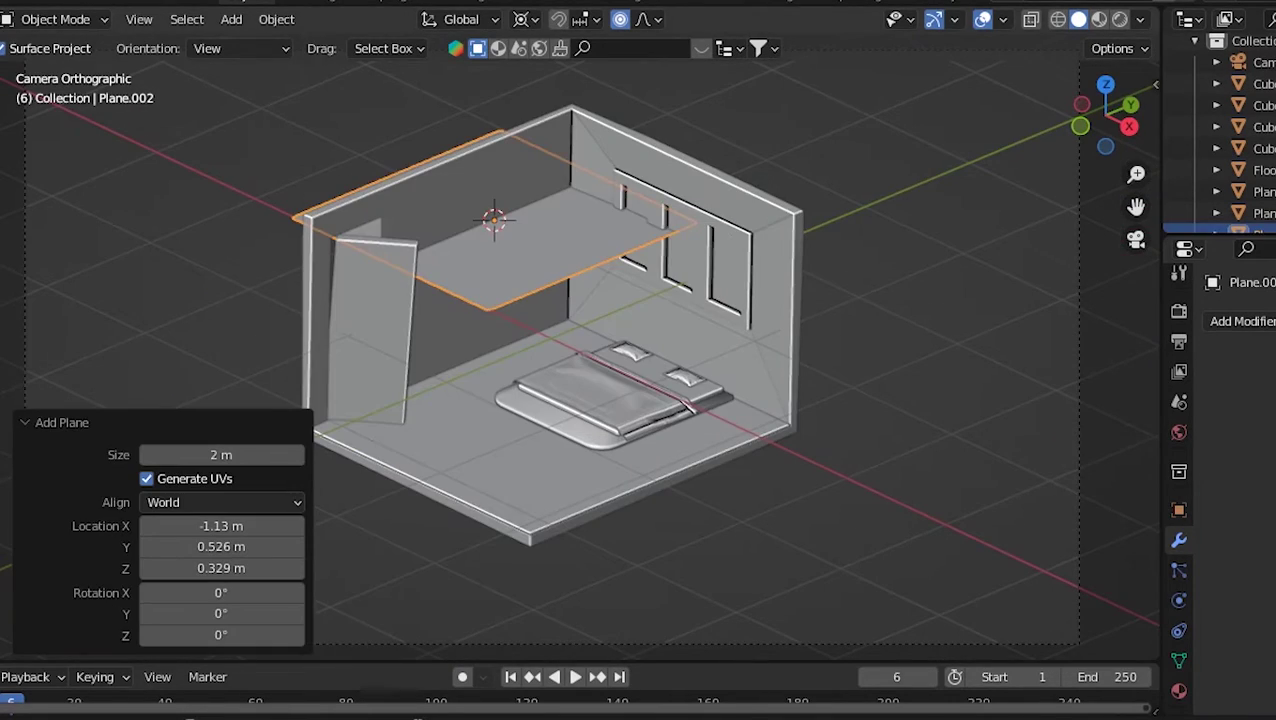
- Shrink the new plane, then rescale it separately along Z, X and Y
key(s)
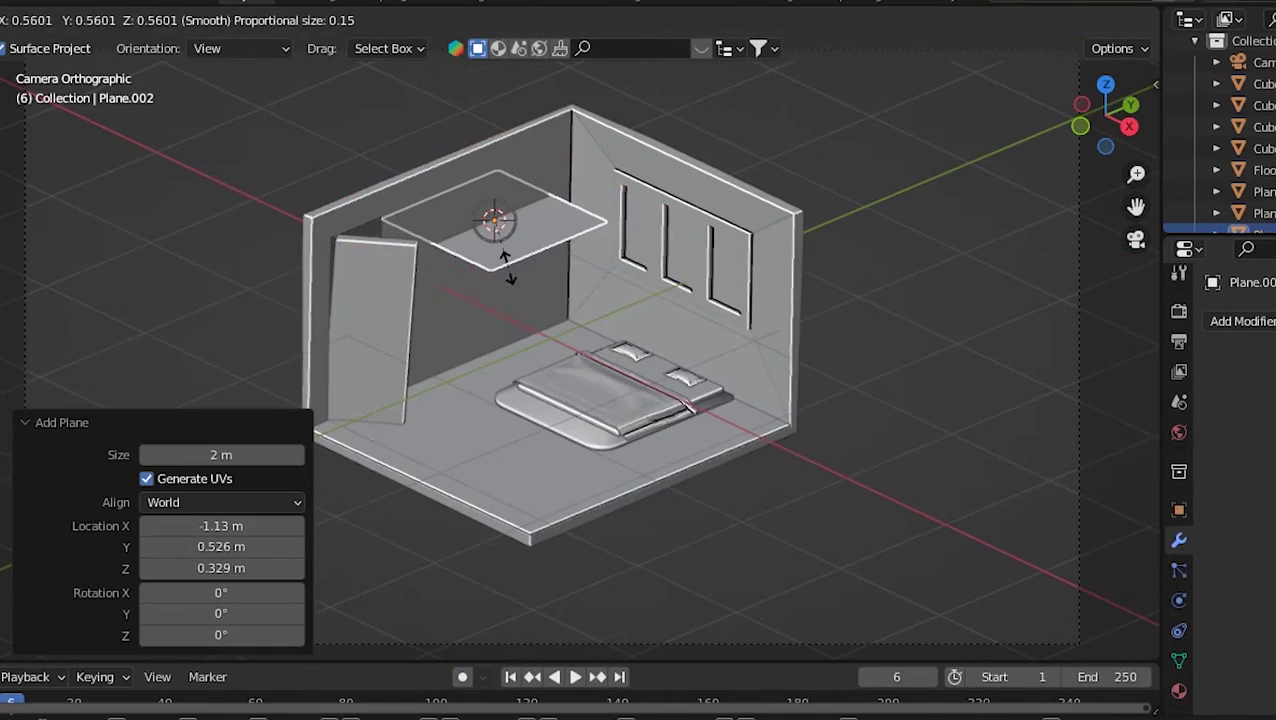
click(497, 240)
key(s)
key(z)
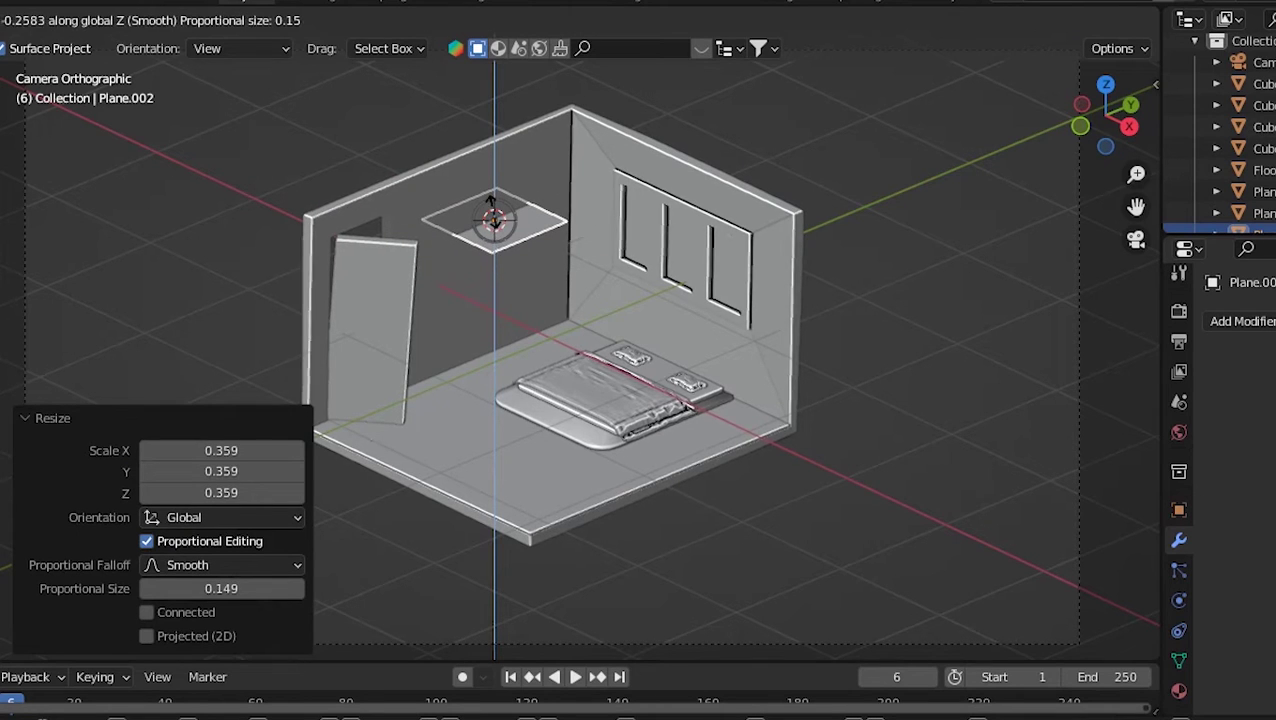
click(500, 245)
key(s)
key(x)
click(495, 232)
key(s)
key(y)
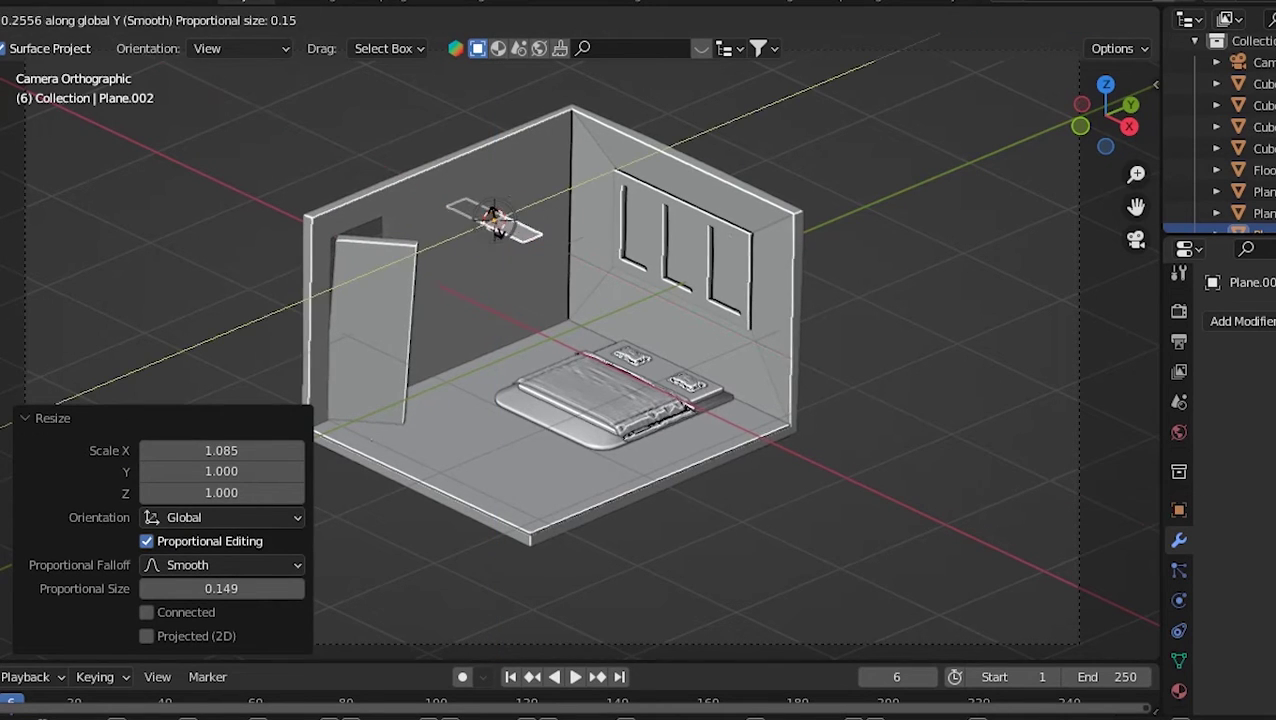
click(507, 195)
middle_drag(507, 195, 580, 230)
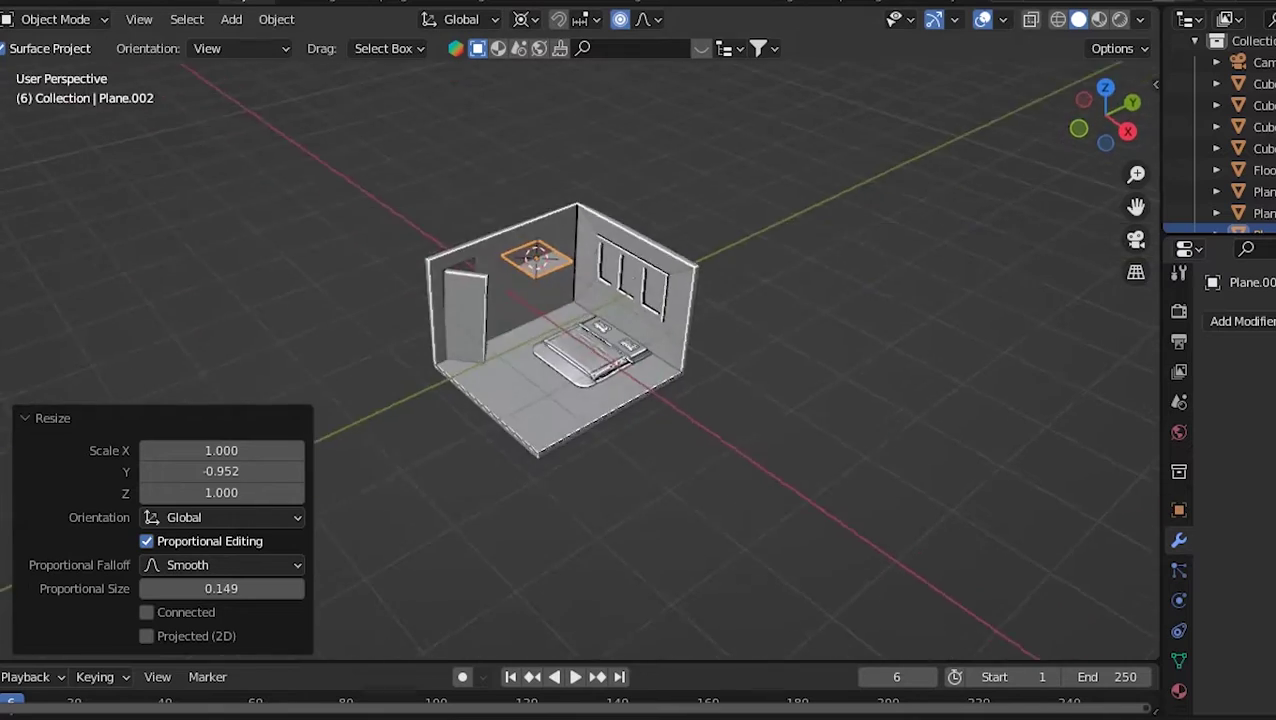
scroll(580, 300, up, 3)
scroll(560, 300, up, 4)
scroll(560, 300, up, 3)
- Try tilting the plane with free rotation, then undo it and reselect the plane
key(shift+space)
key(r)
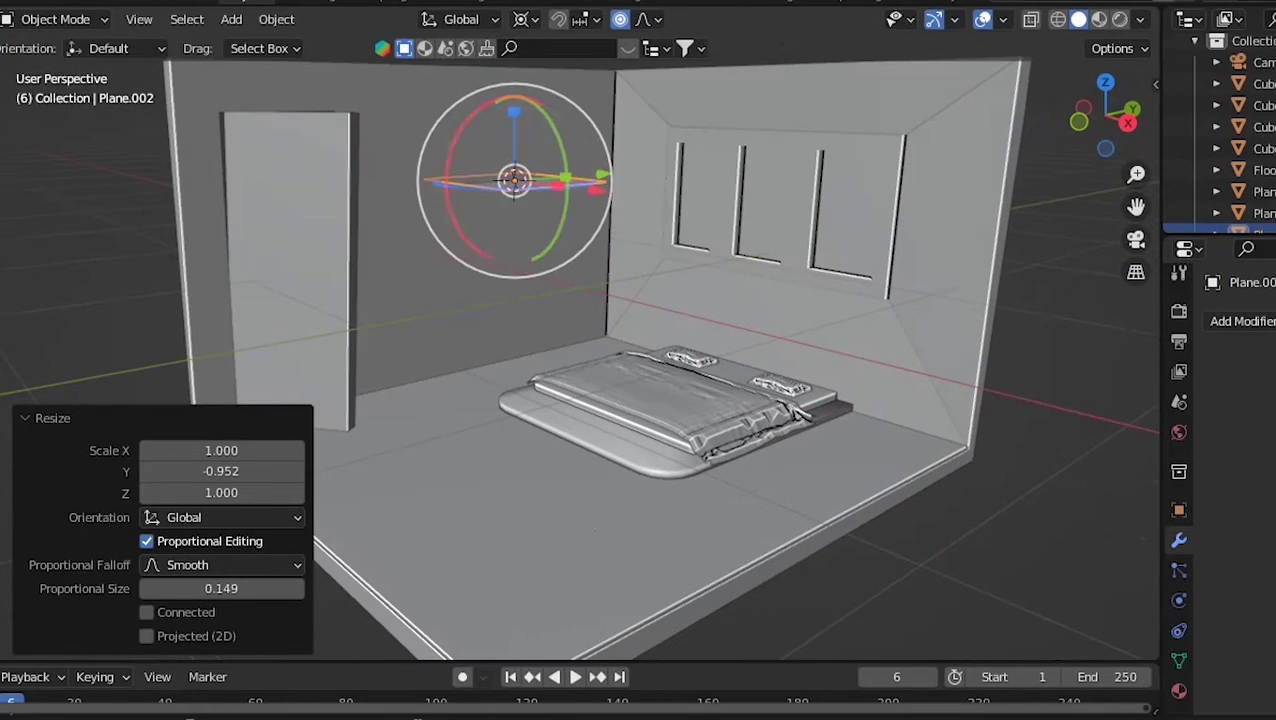
mouse_move(520, 200)
mouse_down()
mouse_move(545, 195)
mouse_move(530, 215)
mouse_move(605, 372)
mouse_move(590, 300)
mouse_up()
key(ctrl+z)
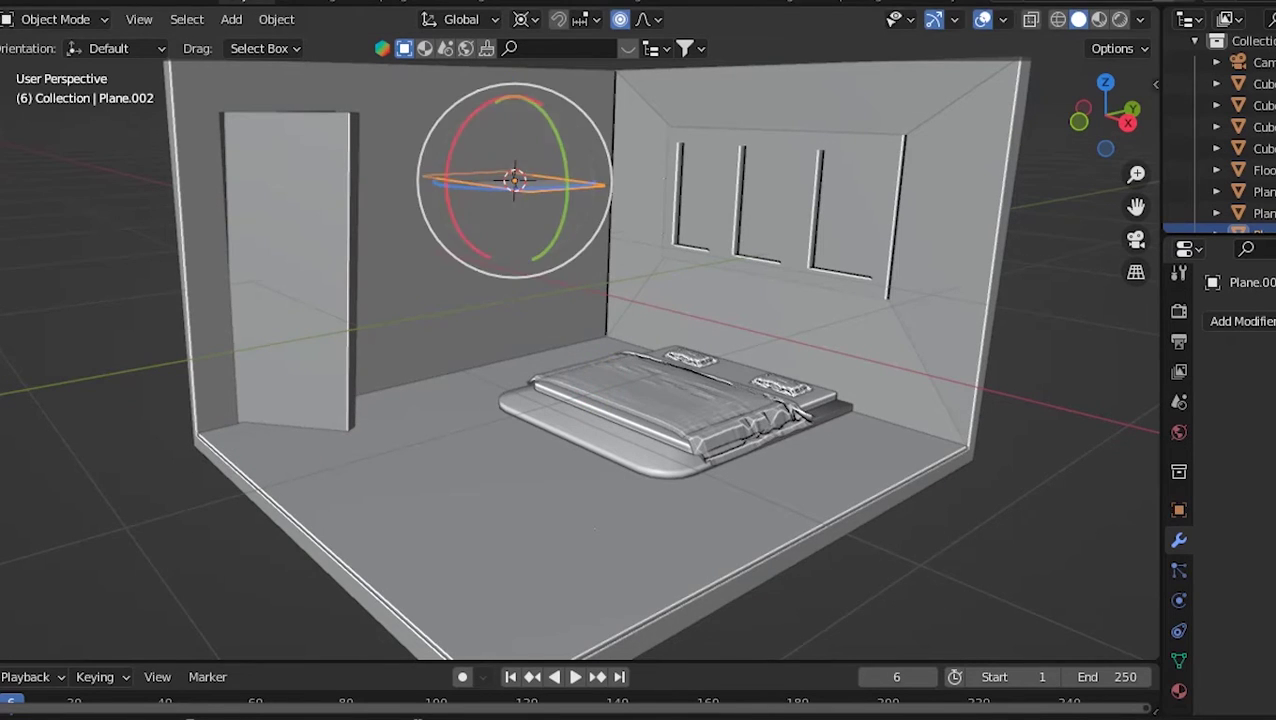
drag(515, 180, 590, 168)
key(Escape)
key(ctrl+z)
click(515, 182)
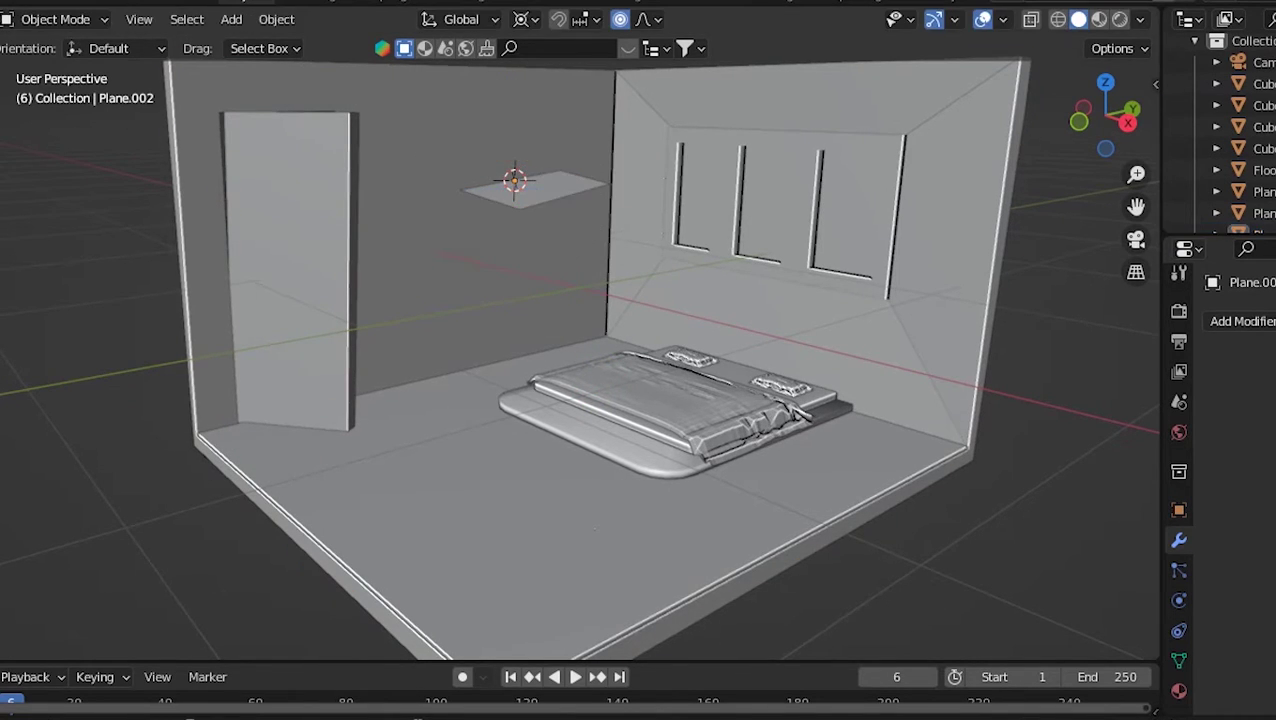
- Rotate the plane 90 degrees around the Y axis
key(F3)
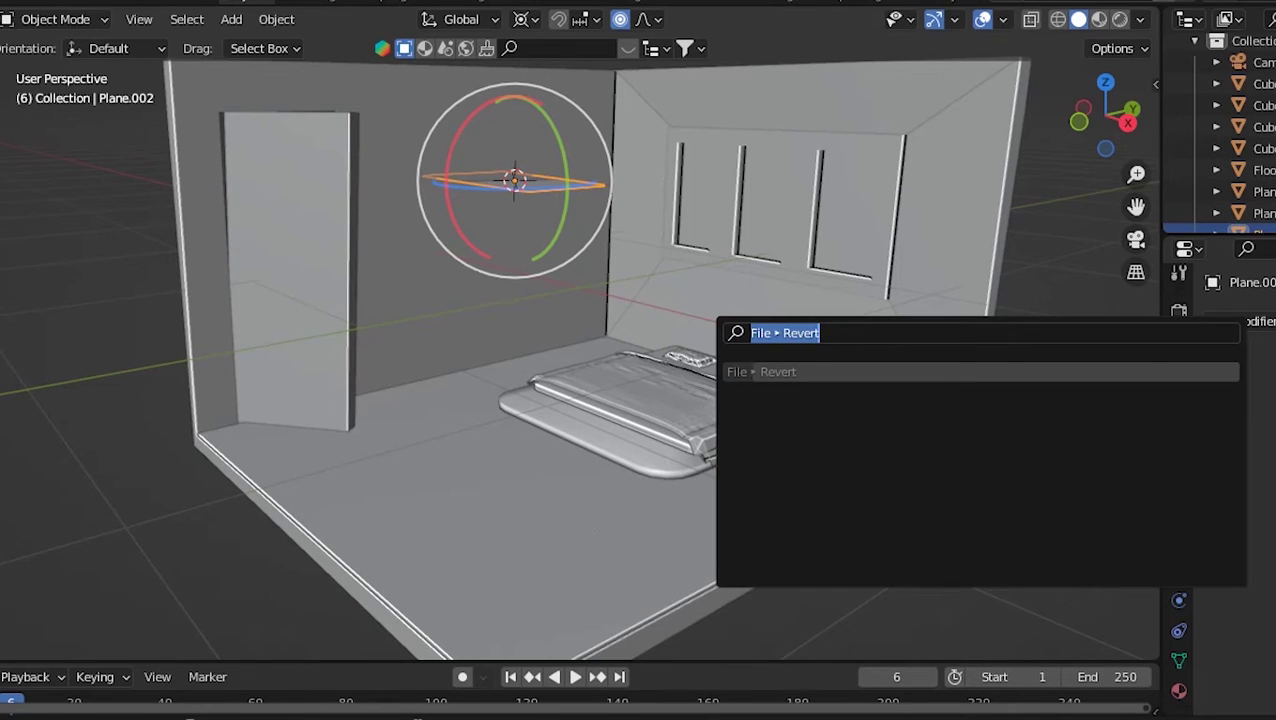
key(Return)
key(r)
key(y)
key(Return)
text(90)
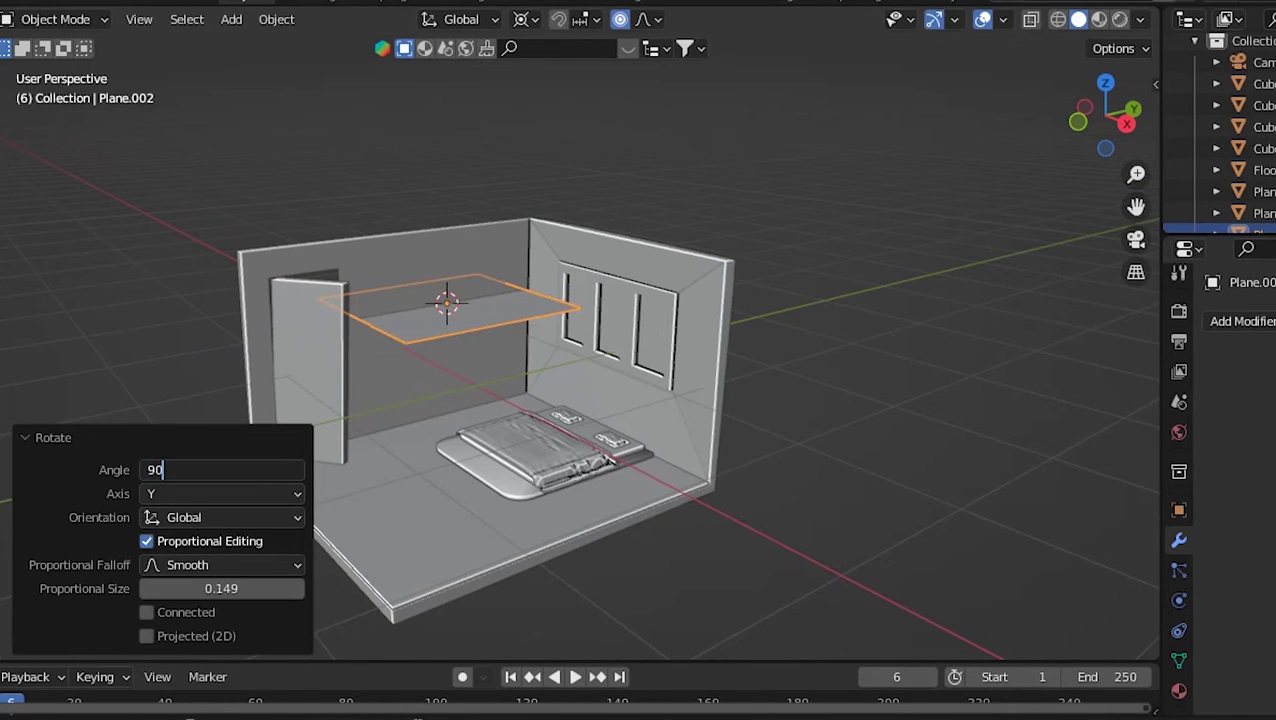
- Confirm the upright 90° rotation and scale the plane to a tall picture size
key(Return)
key(ctrl+z)
key(ctrl+shift+z)
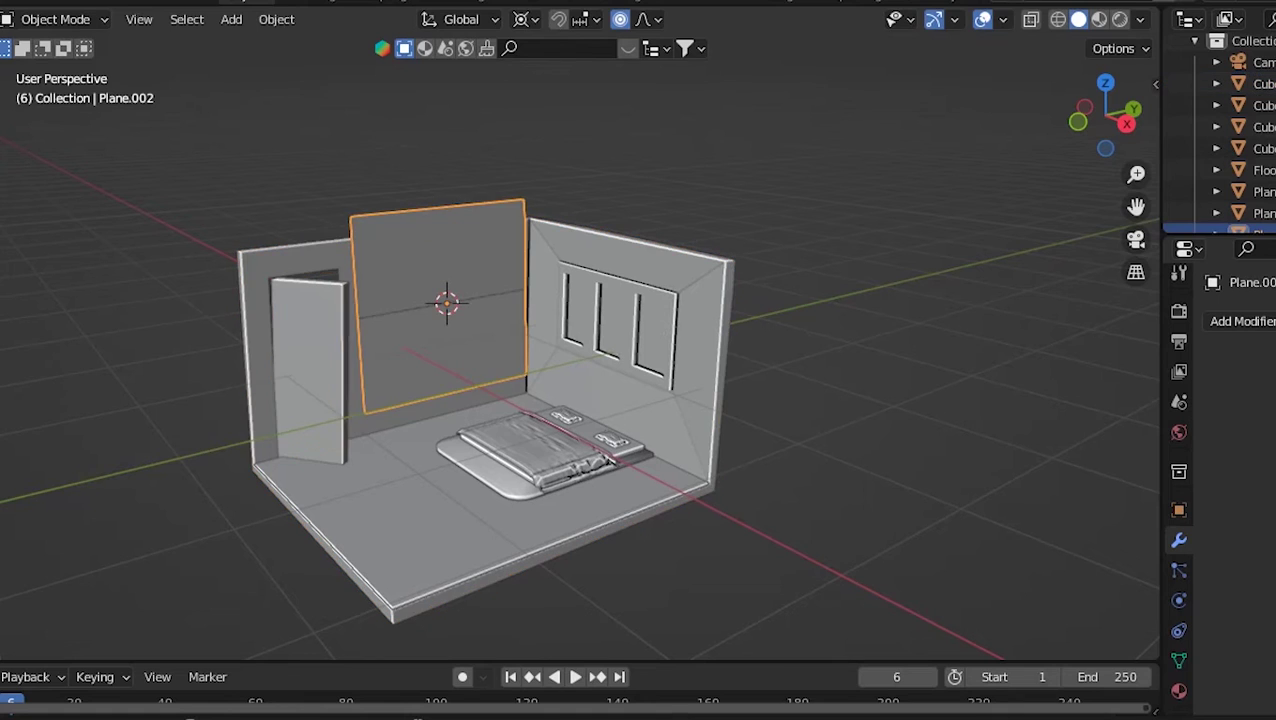
key(s)
key(Return)
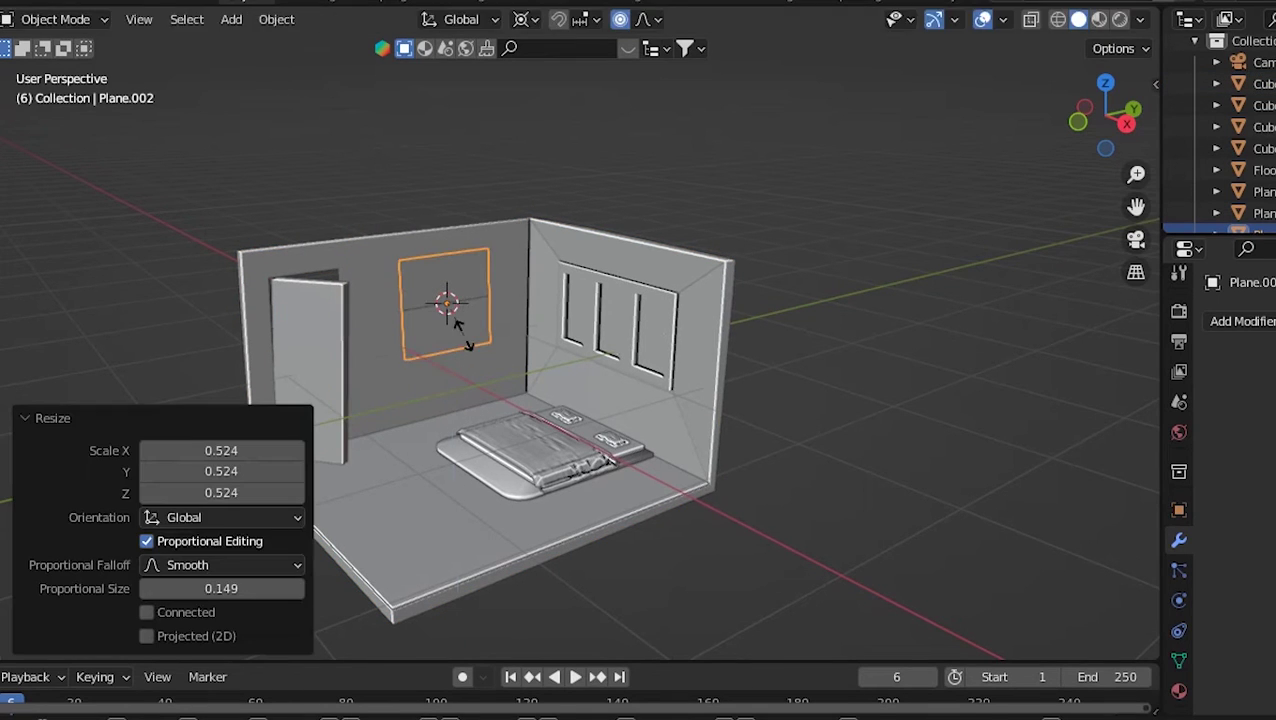
key(s)
key(z)
key(Return)
key(s)
key(x)
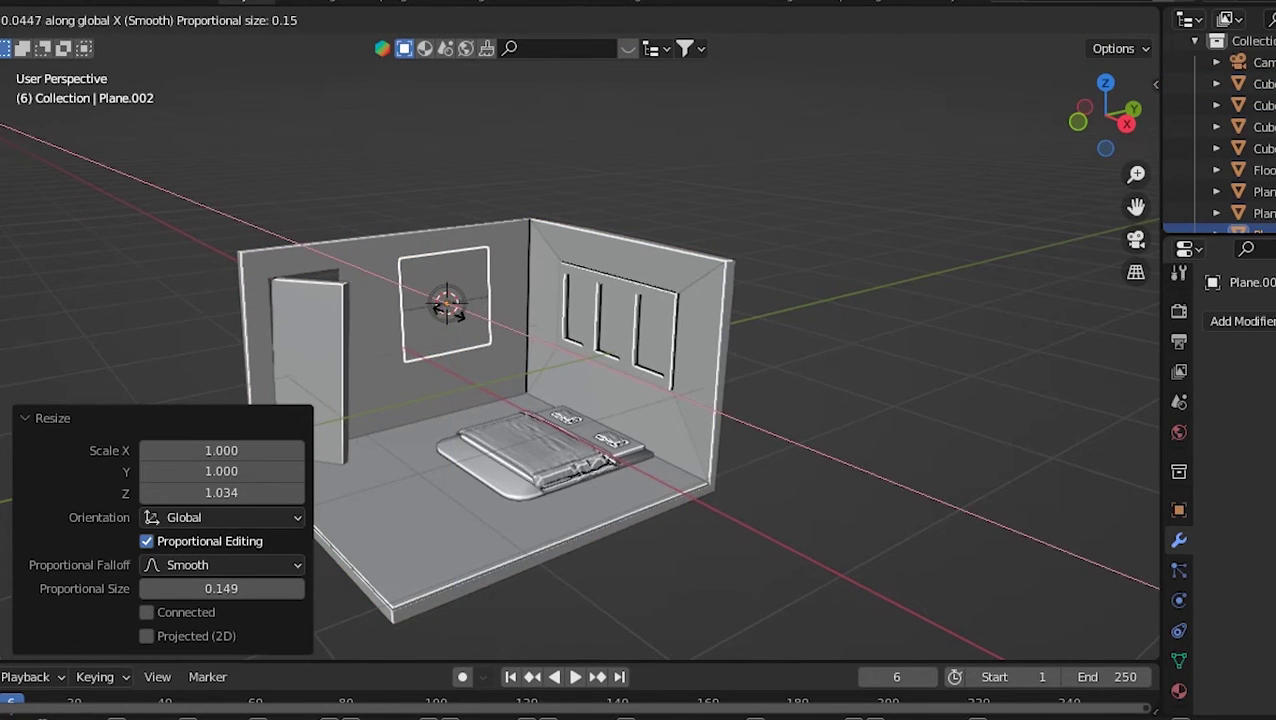
key(Escape)
scroll(449, 308, up, 3)
- Extrude the plane 0.035 m for thickness and inset its front face 0.085 m
key(Tab)
scroll(580, 380, down, 3)
middle_drag(600, 400, 480, 400)
key(e)
key(Return)
middle_drag(580, 380, 715, 368)
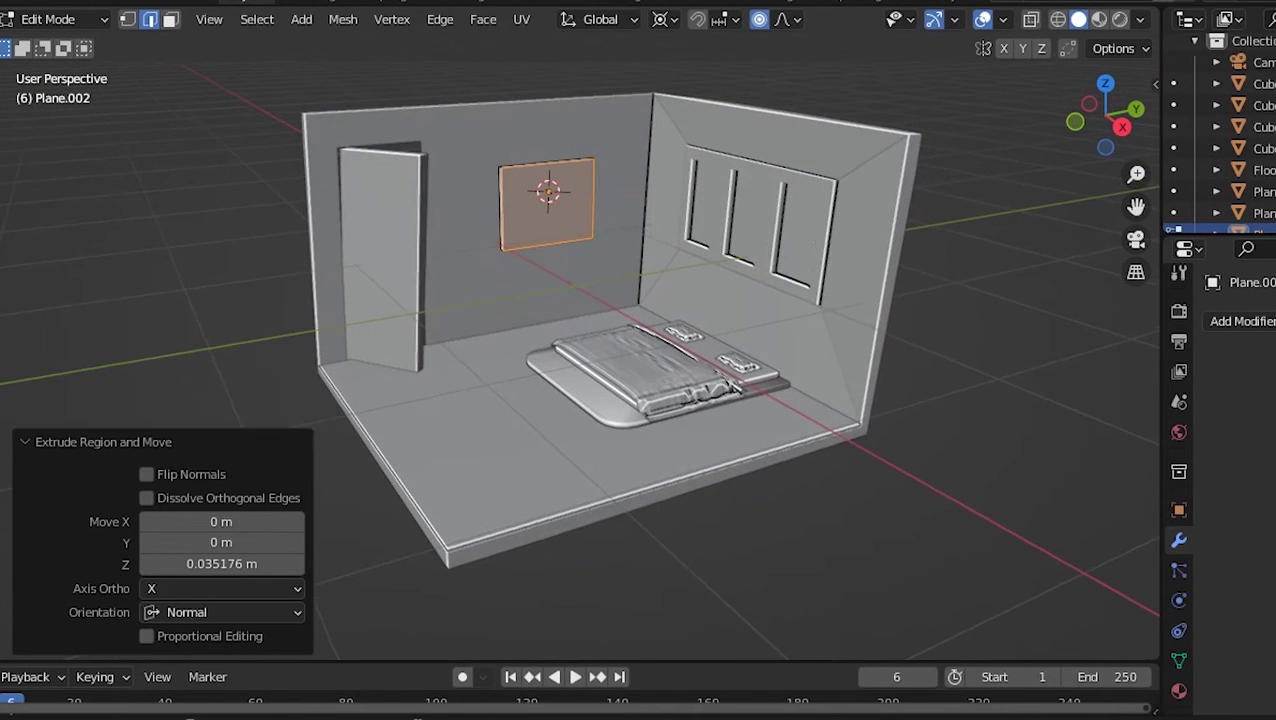
key(i)
key(Return)
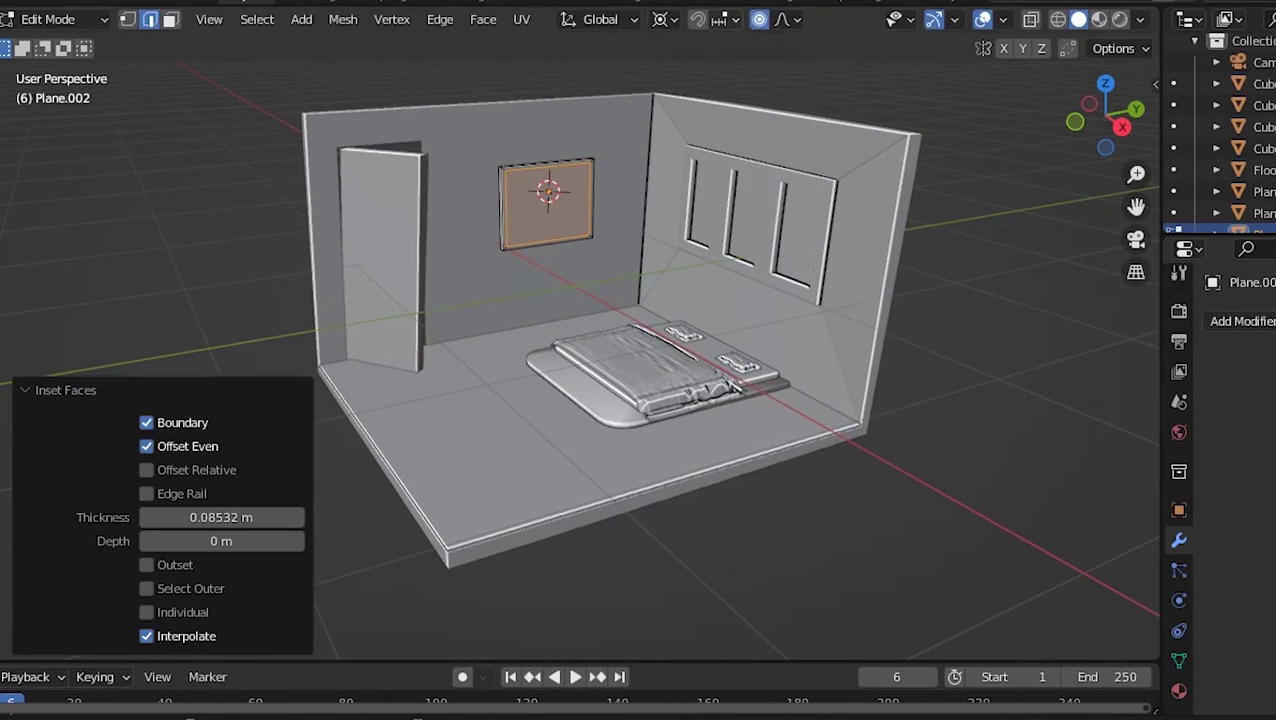
middle_drag(640, 380, 660, 370)
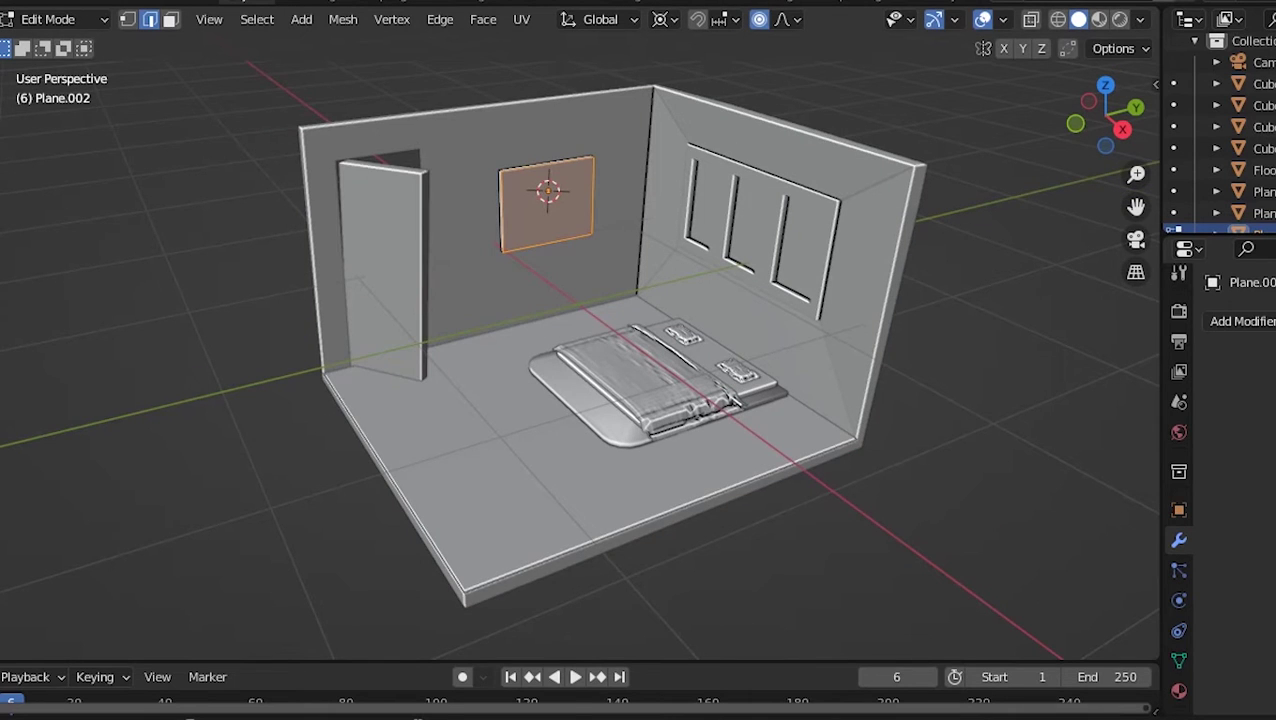
- Inspect the frame, return to Object Mode, and apply its scale
key(ctrl+e)
key(Escape)
key(shift+a)
key(Escape)
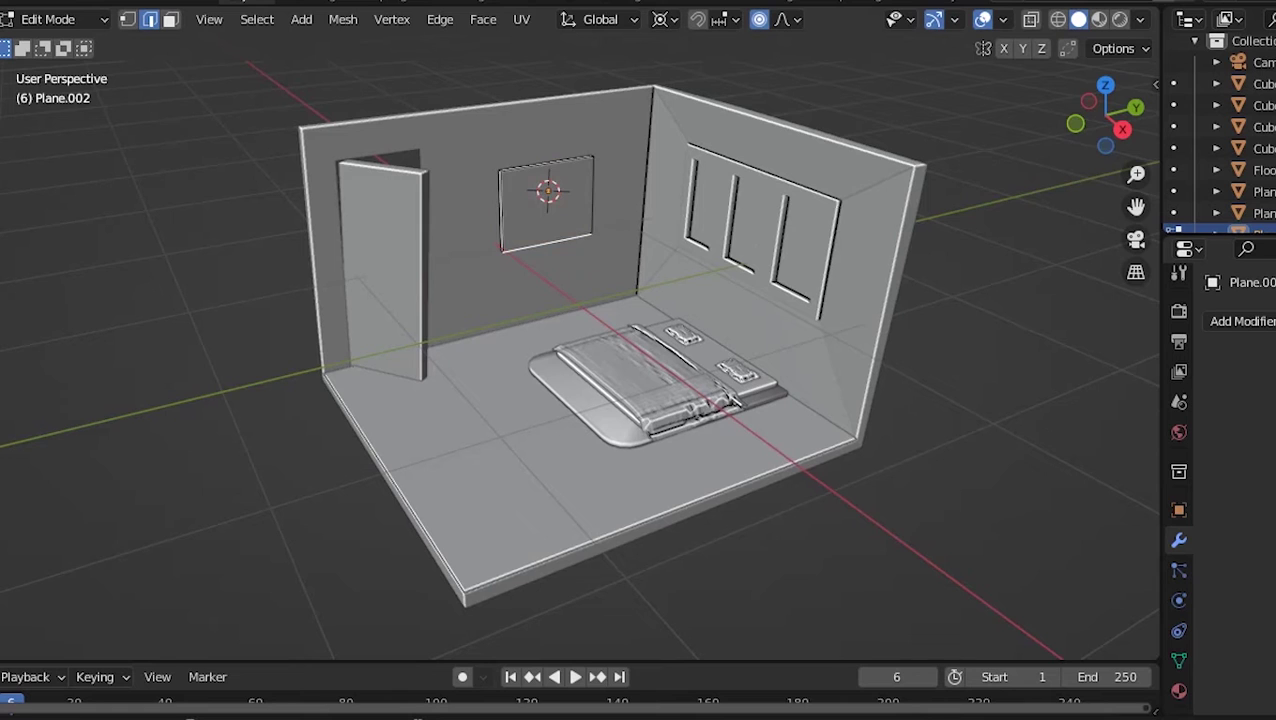
middle_drag(640, 380, 700, 320)
middle_drag(640, 380, 560, 230)
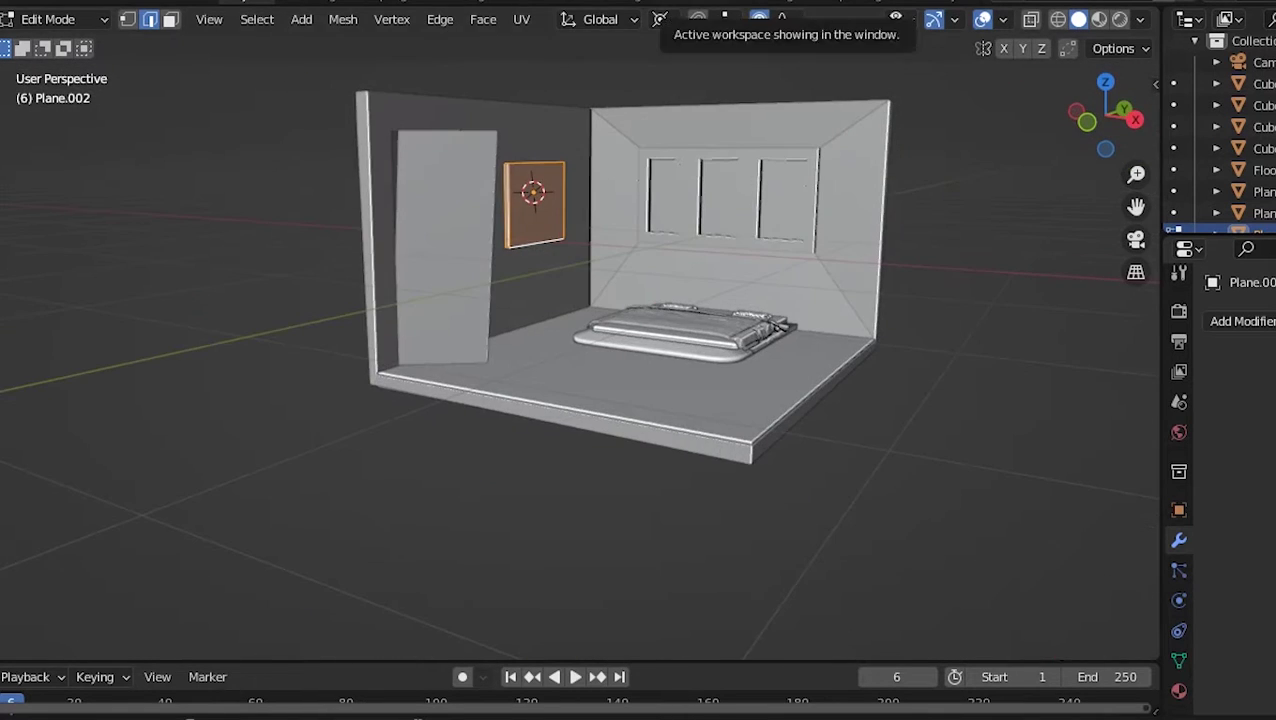
key(Tab)
key(ctrl+a)
click(540, 208)
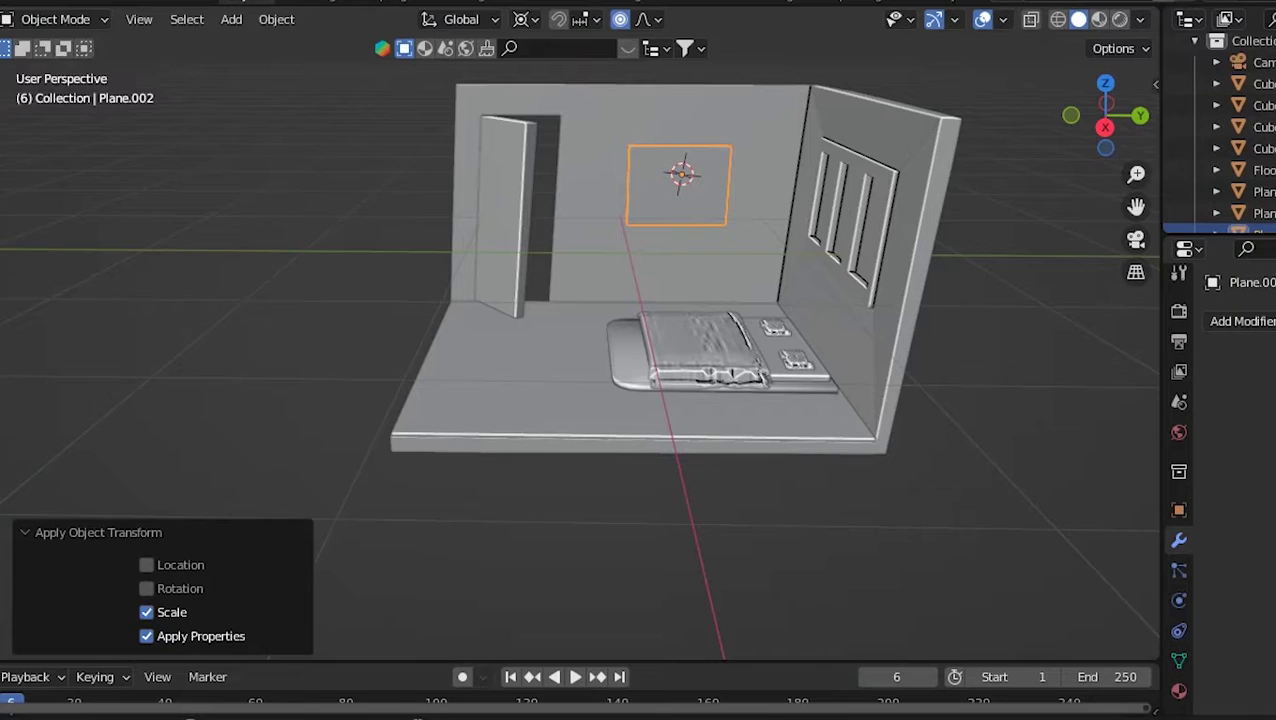
- Inset the back-wall frame face once more, then clear the selection
key(Tab)
key(i)
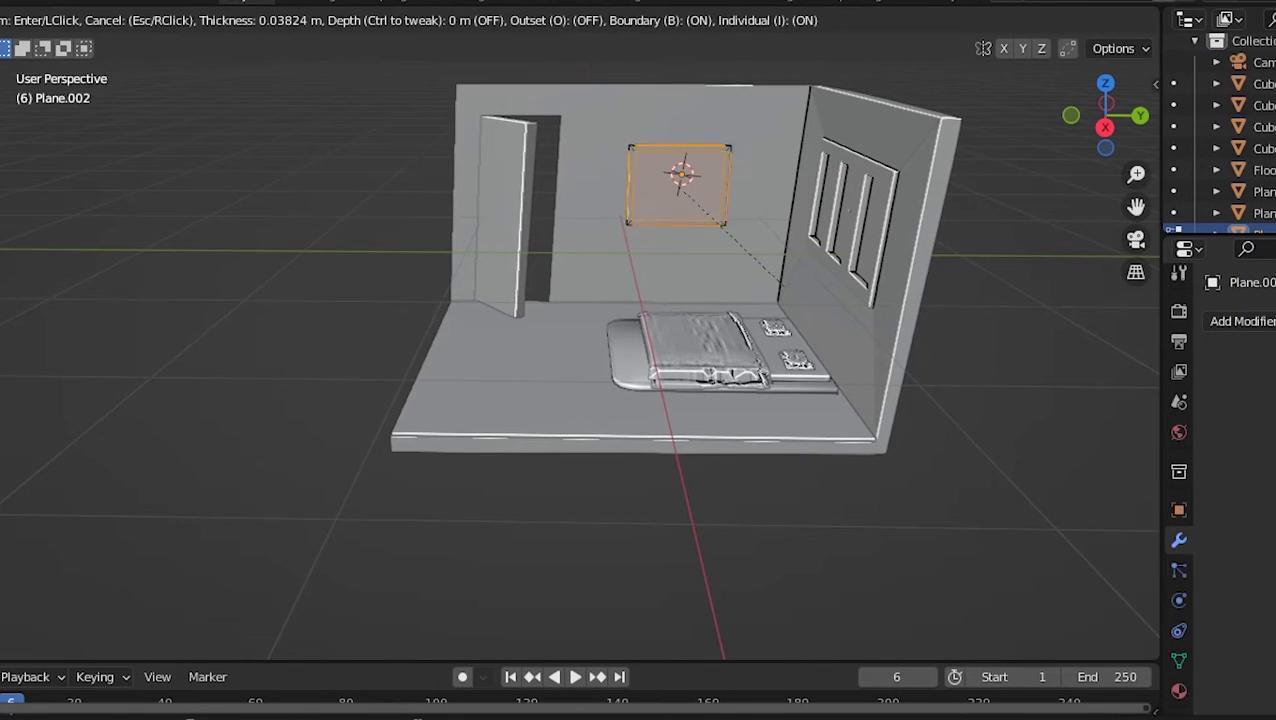
key(Return)
mouse_move(640, 400)
middle_down()
mouse_move(600, 380)
mouse_move(620, 330)
middle_up()
key(alt+a)
scroll(640, 300, up, 3)
mouse_move(640, 450)
middle_down()
mouse_move(600, 520)
mouse_move(700, 480)
middle_up()
scroll(700, 350, up, 2)
mouse_move(640, 400)
middle_down()
mouse_move(620, 380)
mouse_move(690, 520)
middle_up()
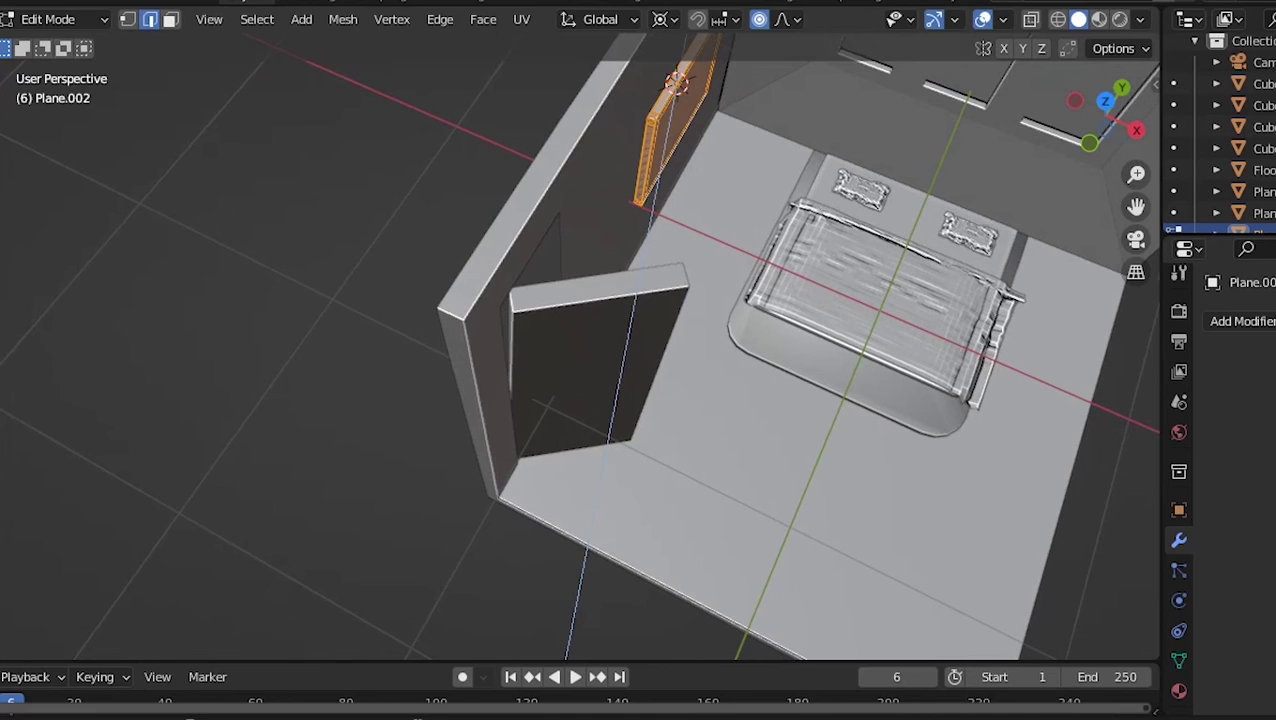
- Extrude the frame panel into a thin slab about 0.013 m deep
key(e)
key(Return)
key(alt+a)
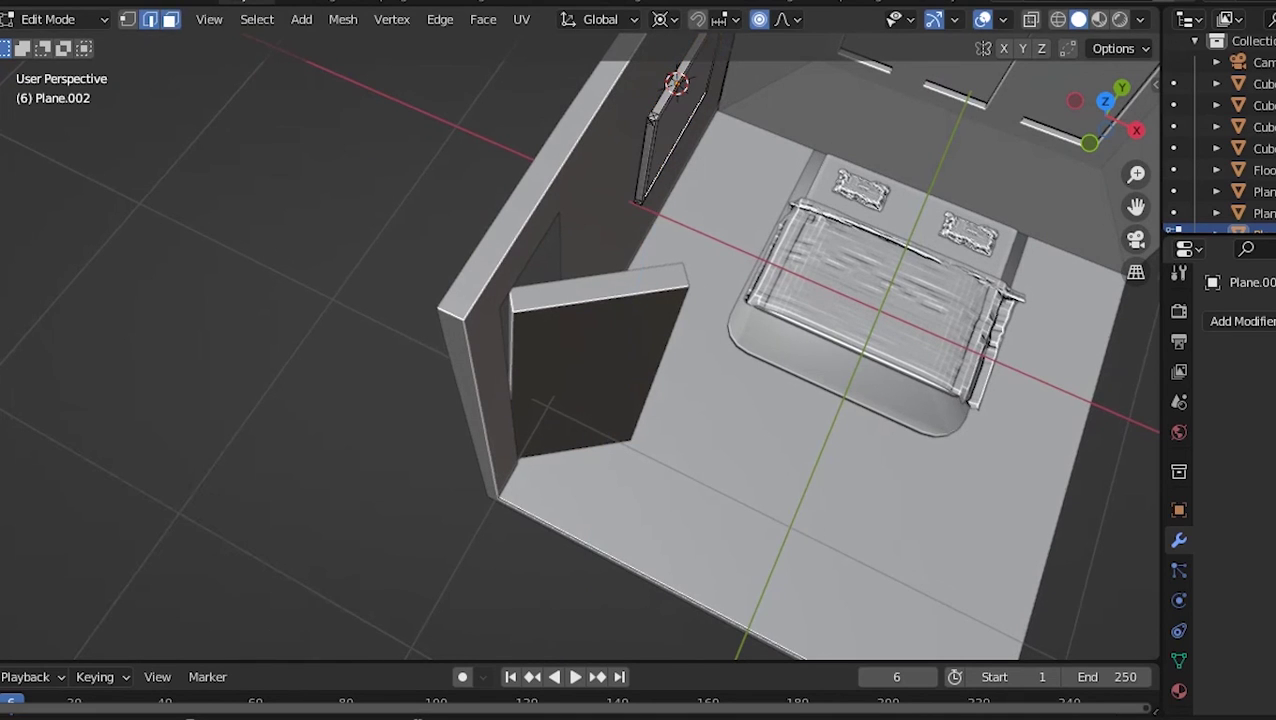
key(e)
key(Return)
middle_drag(640, 400, 560, 300)
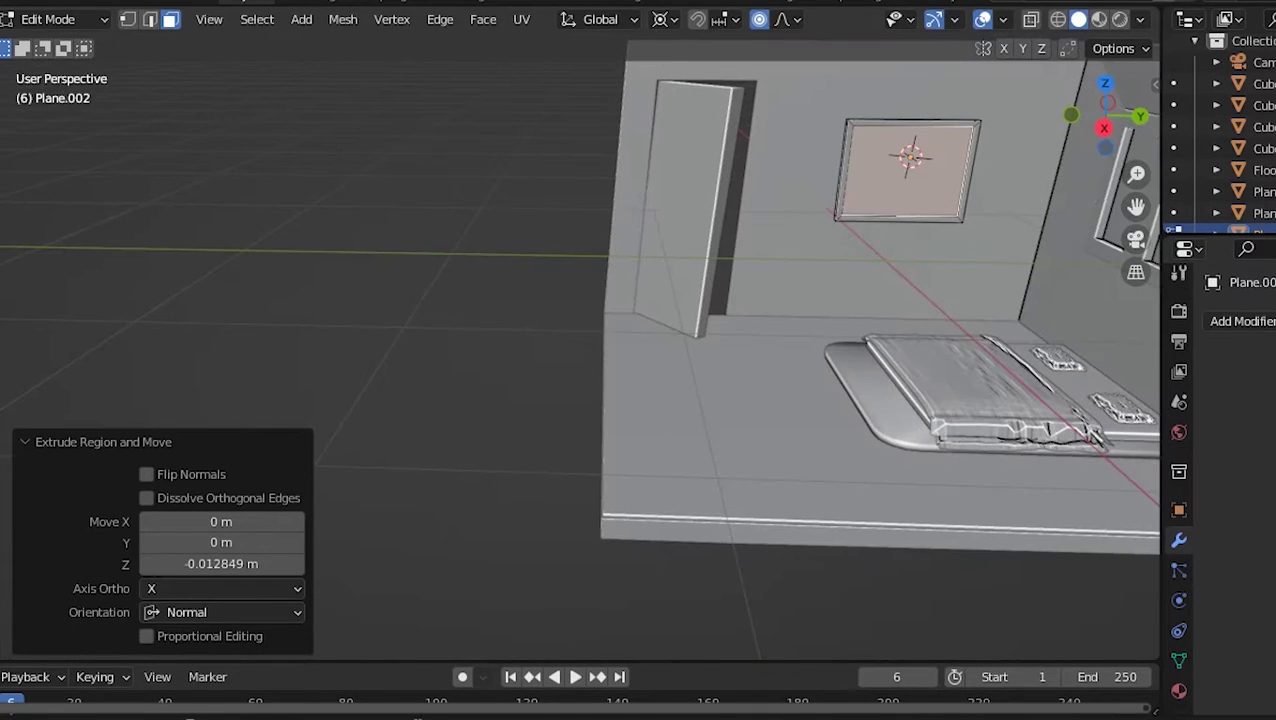
- Deselect the frame and return to Object Mode
key(2)
key(alt+a)
scroll(640, 360, down, 2)
mouse_move(640, 360)
middle_down()
mouse_move(640, 420)
mouse_move(640, 340)
mouse_move(600, 340)
mouse_move(600, 420)
mouse_move(560, 420)
middle_up()
scroll(600, 420, up, 2)
key(Tab)
key(shift+a)
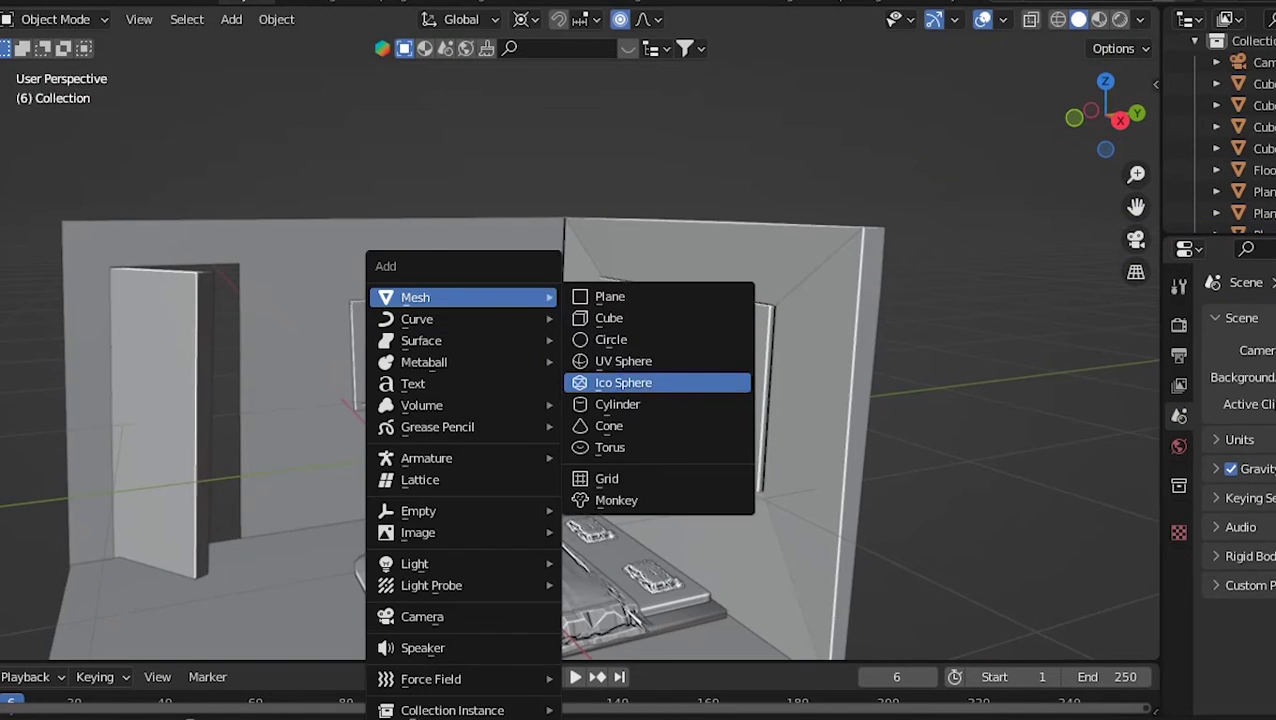
- Add a small cylinder beside the frame and give it a Mirror modifier
click(605, 401)
key(s)
click(533, 345)
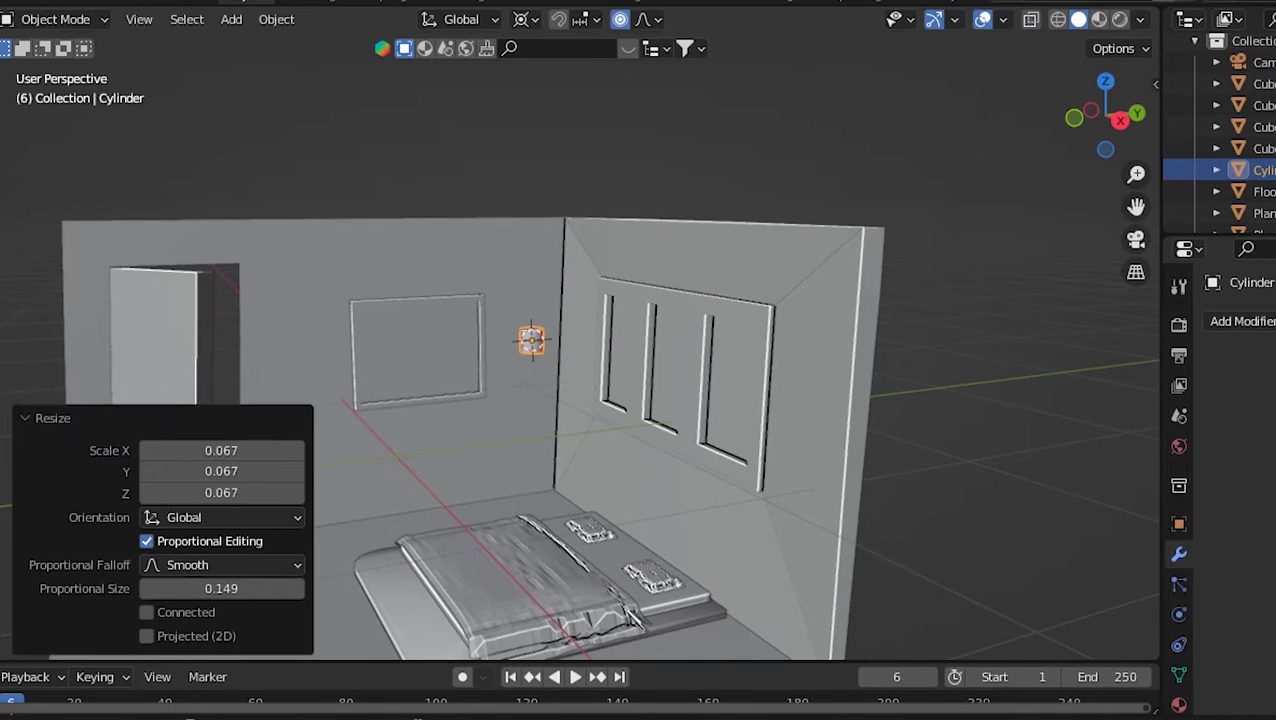
key(g)
click(530, 340)
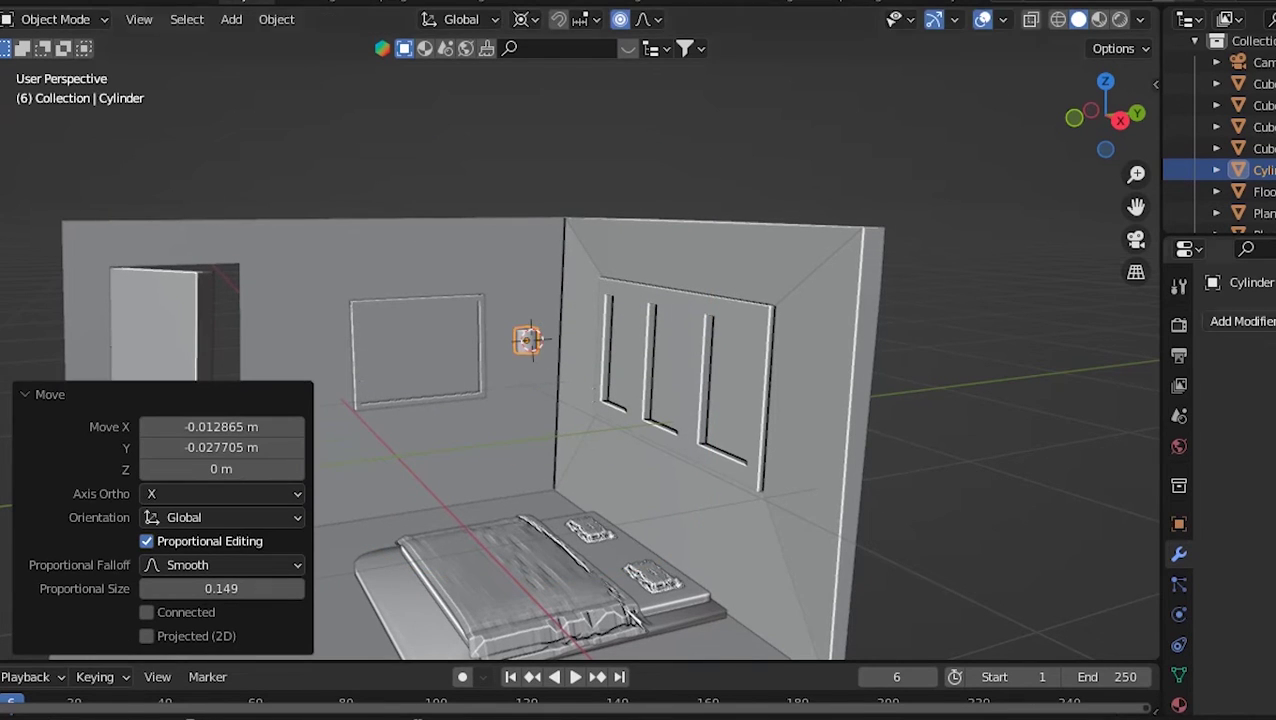
click(1240, 321)
click(960, 544)
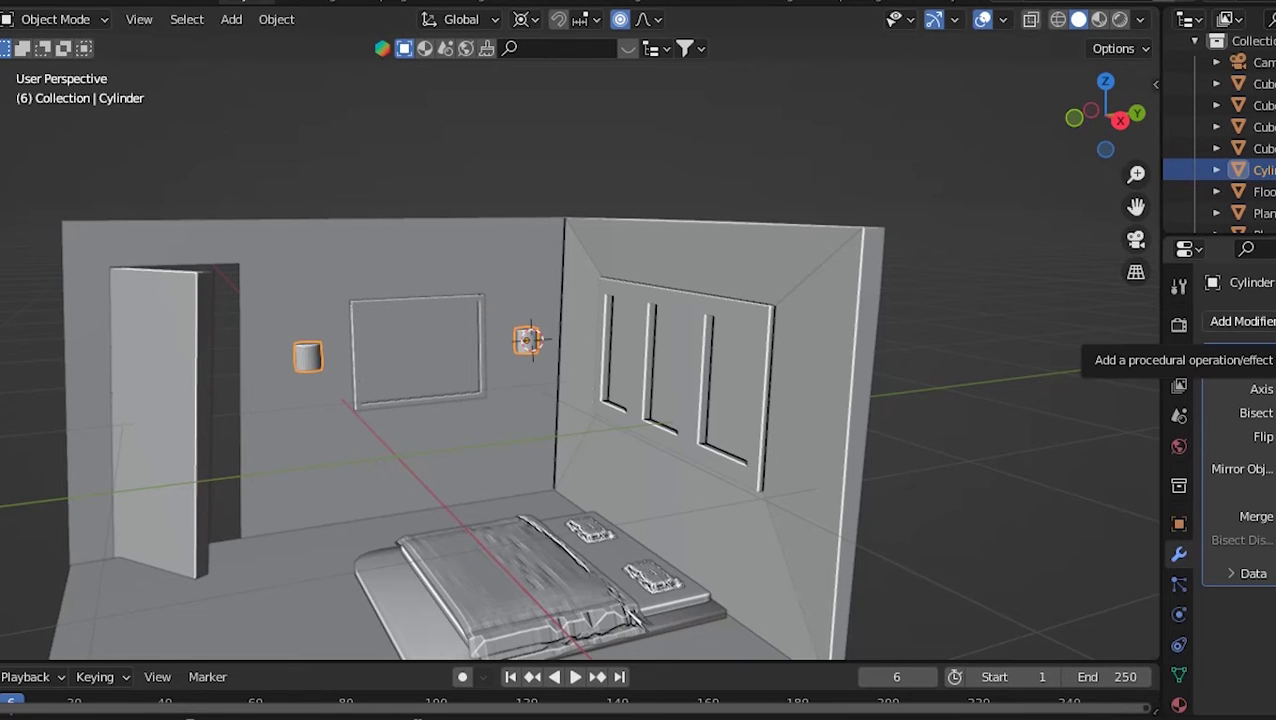
- Shape the light's rim with a middle loop cut, a bevel and a horizontally narrowed band
key(Tab)
key(KP_Decimal)
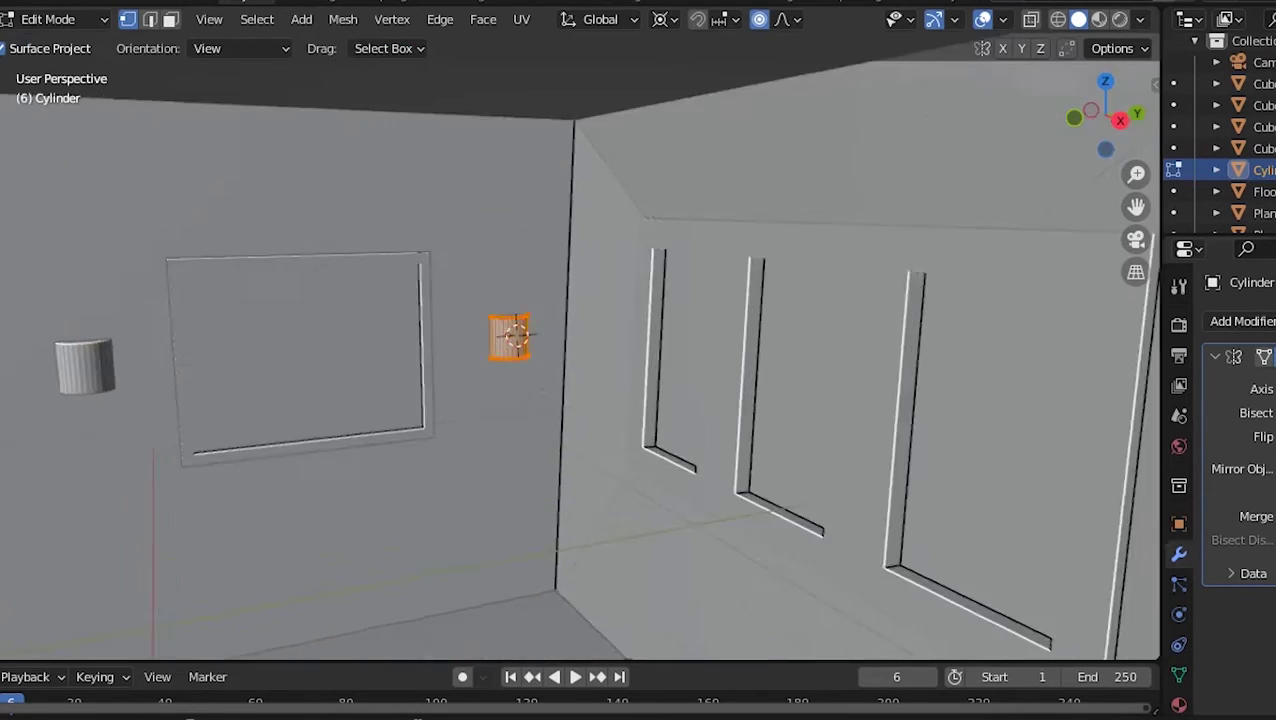
key(ctrl+r)
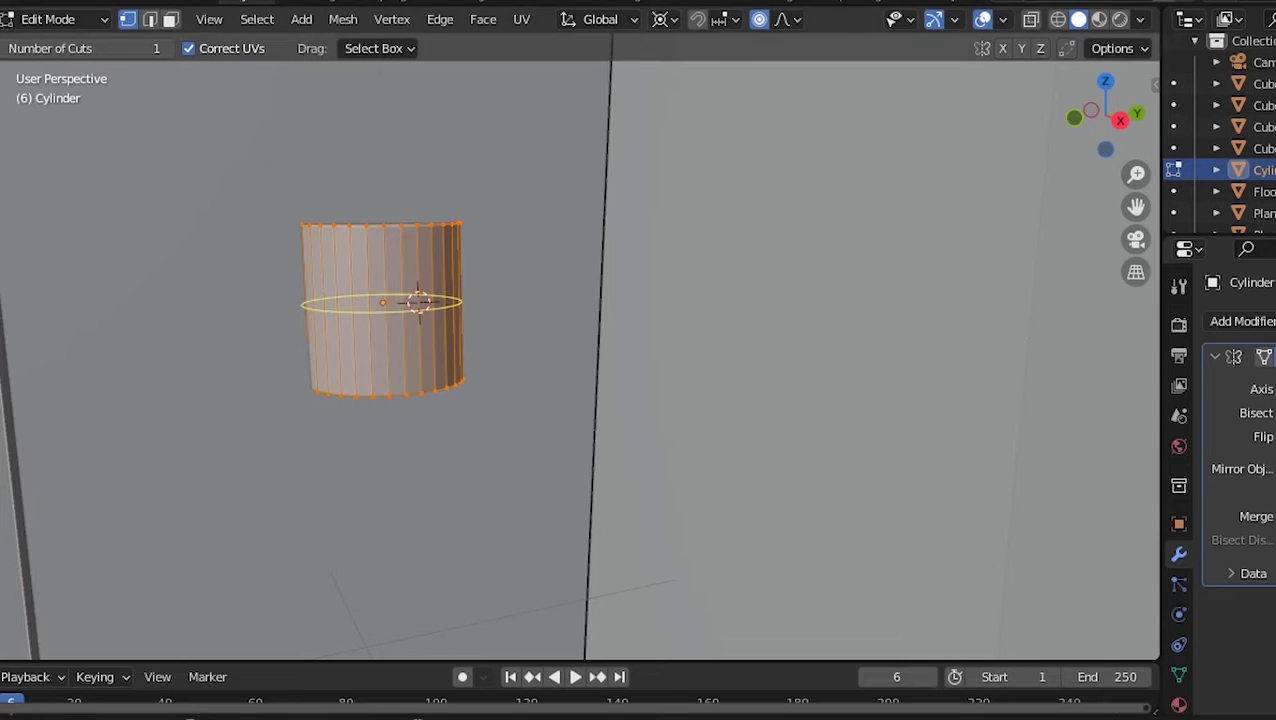
click(418, 300)
click(520, 474)
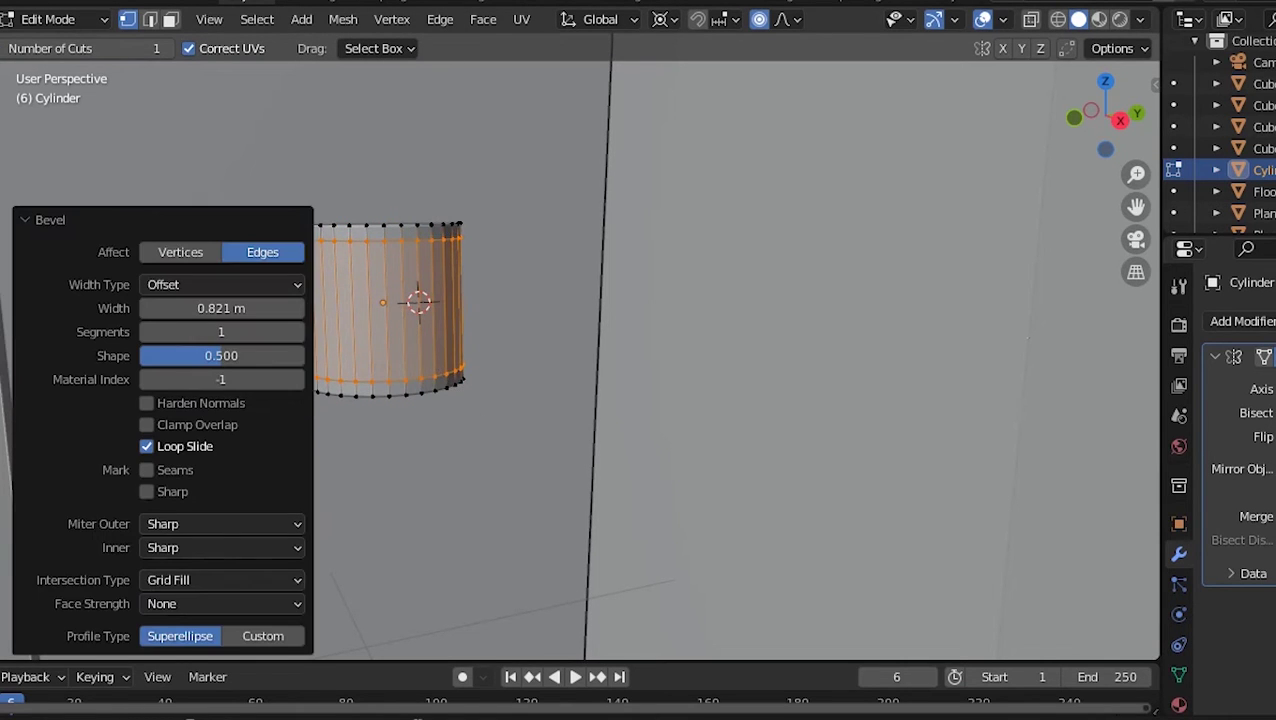
key(s)
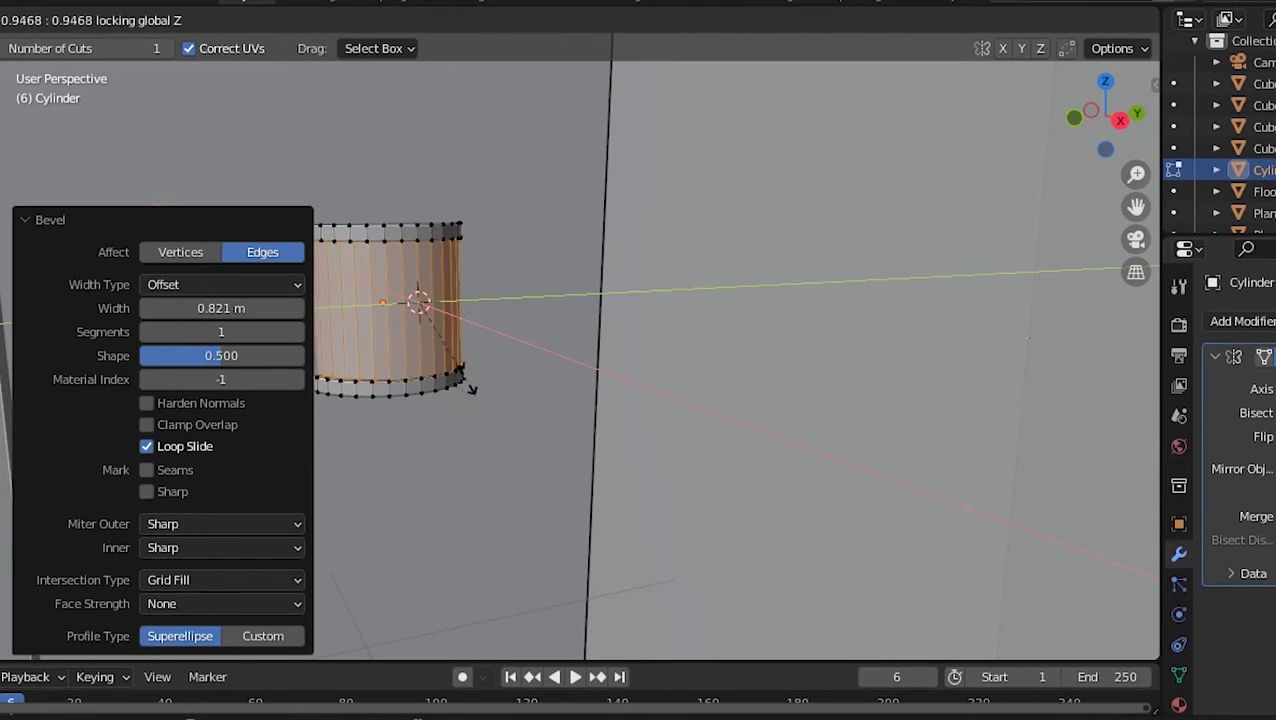
click(422, 300)
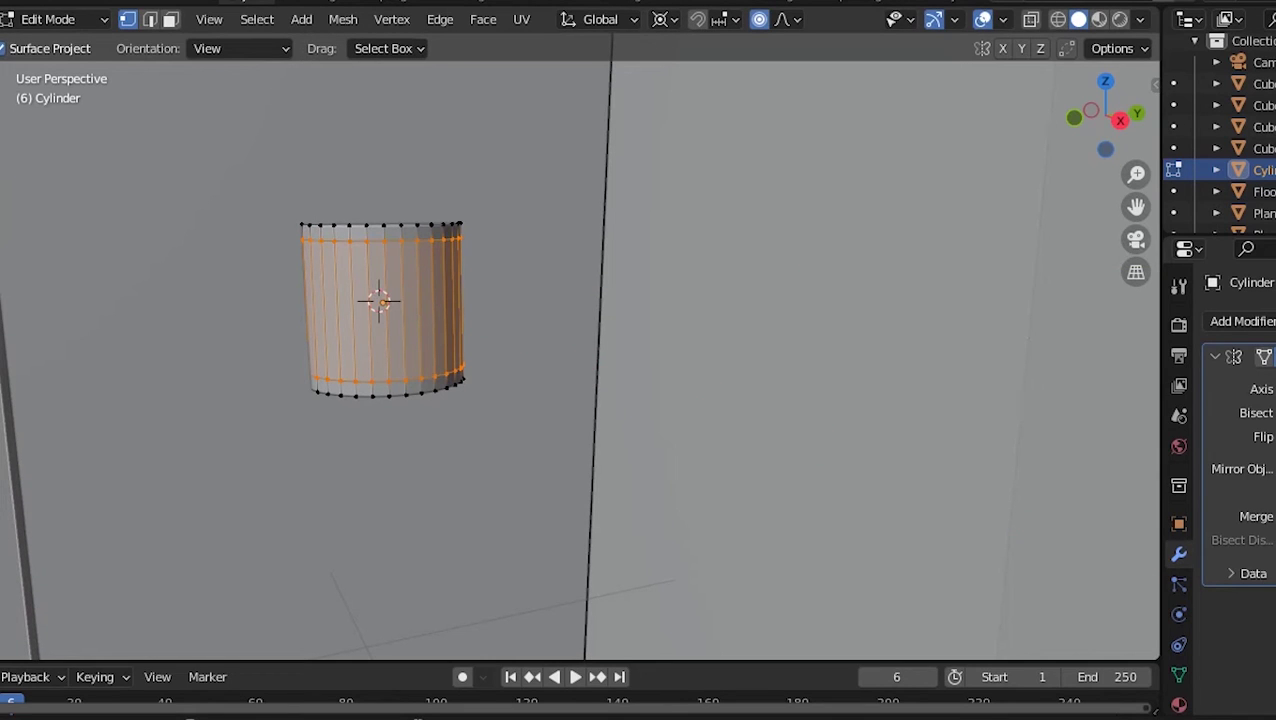
key(s)
key(shift+z)
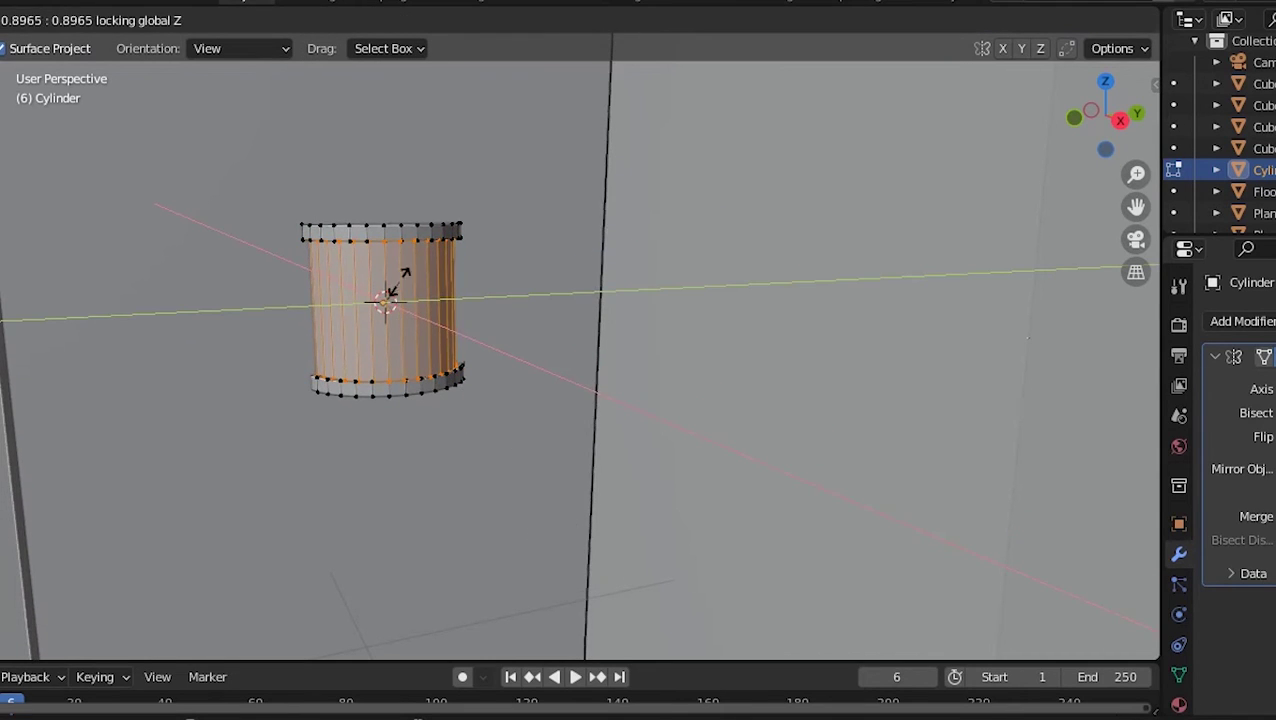
click(387, 432)
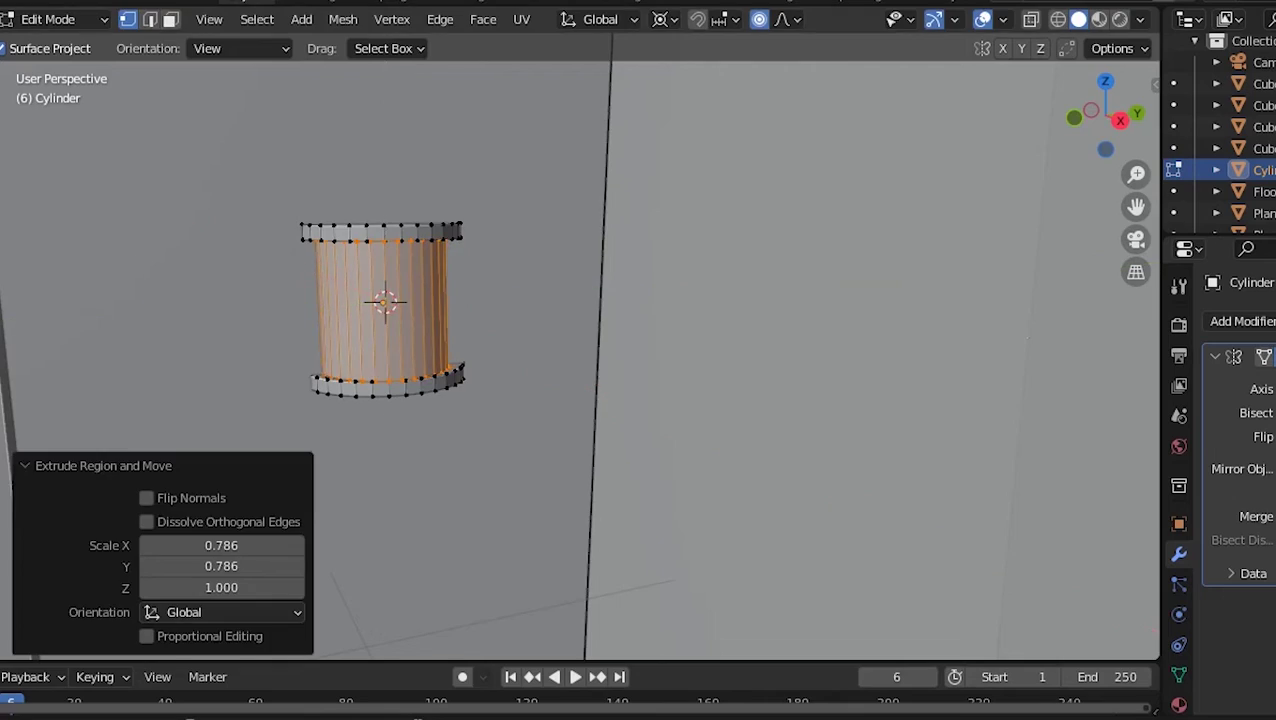
scroll(387, 432, down, 5)
- Return to Object Mode and check the room from the camera view
click(50, 19)
click(60, 45)
click(760, 200)
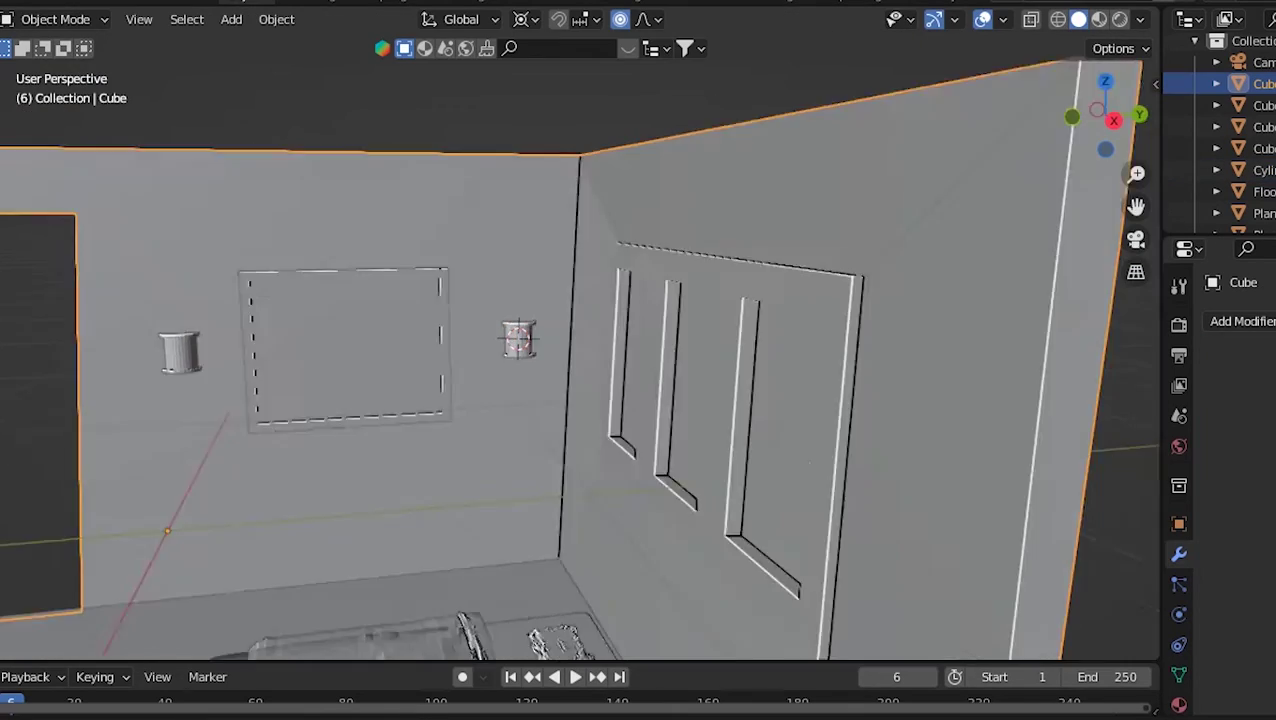
scroll(580, 360, down, 4)
mouse_move(580, 360)
middle_down()
mouse_move(700, 380)
mouse_move(760, 370)
middle_up()
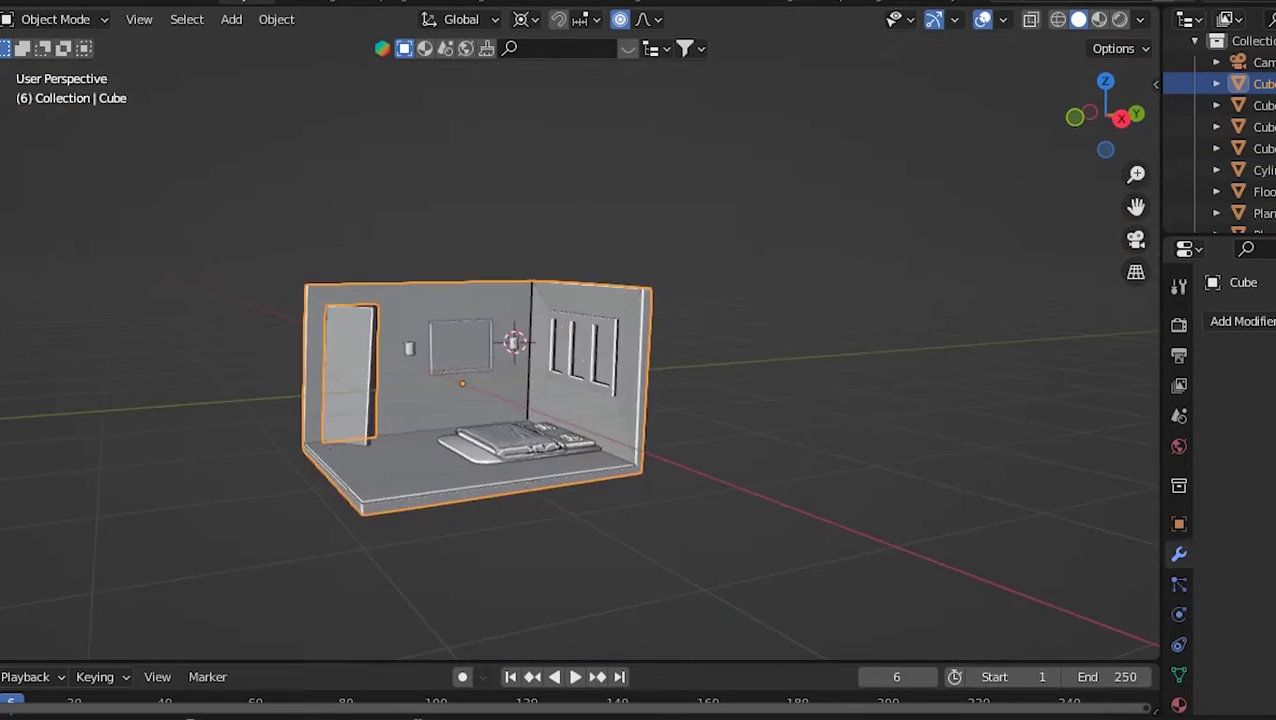
scroll(580, 400, up, 4)
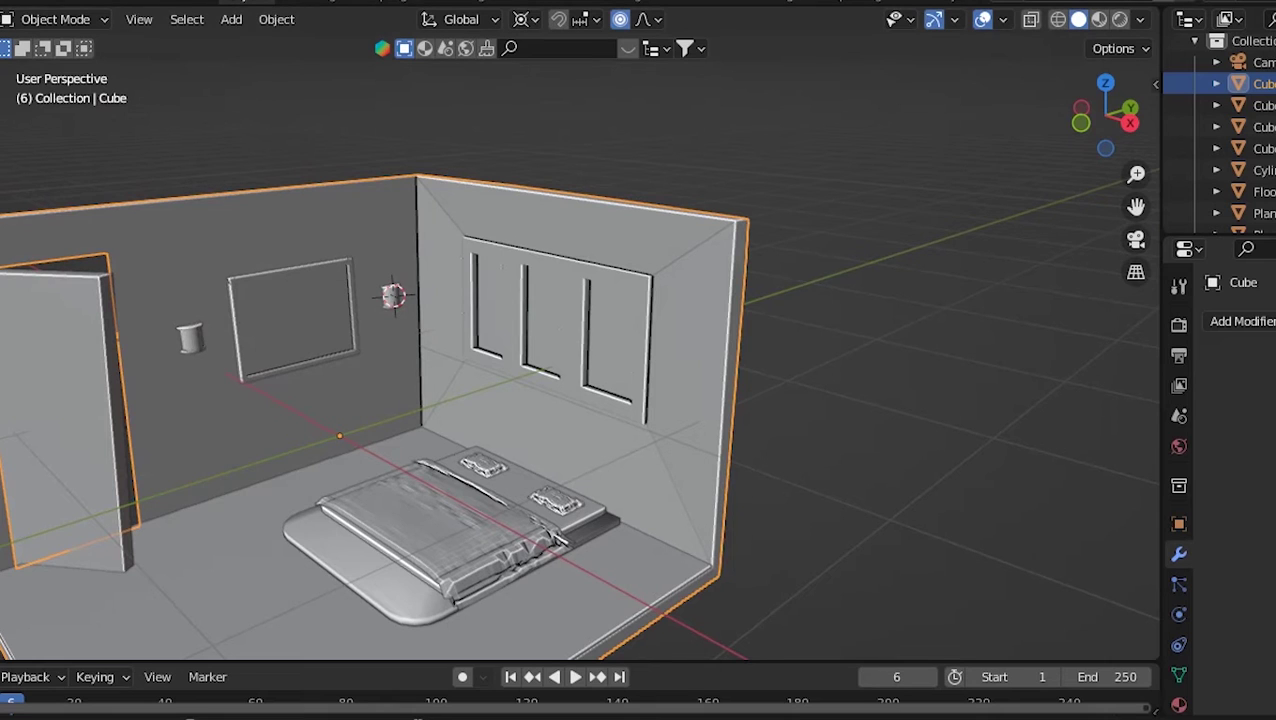
key(KP_0)
key(alt+a)
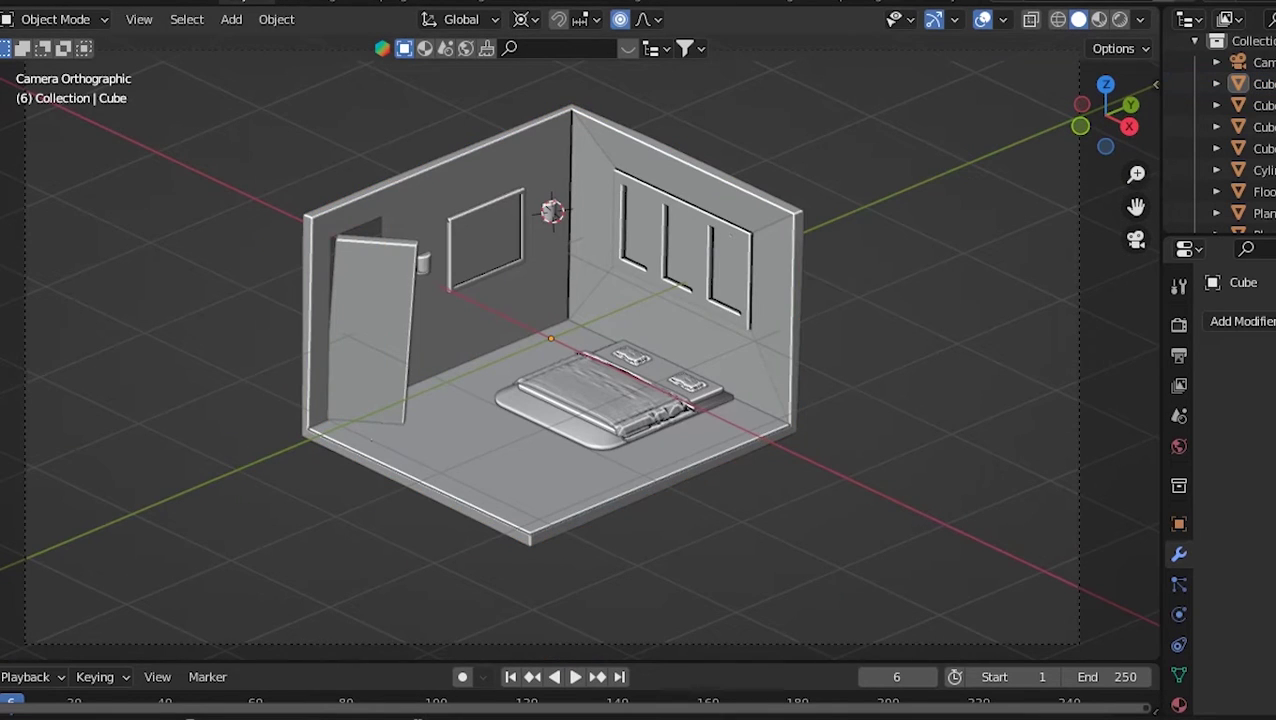
- Add a new cube beside the bed
key(shift+a)
key(Escape)
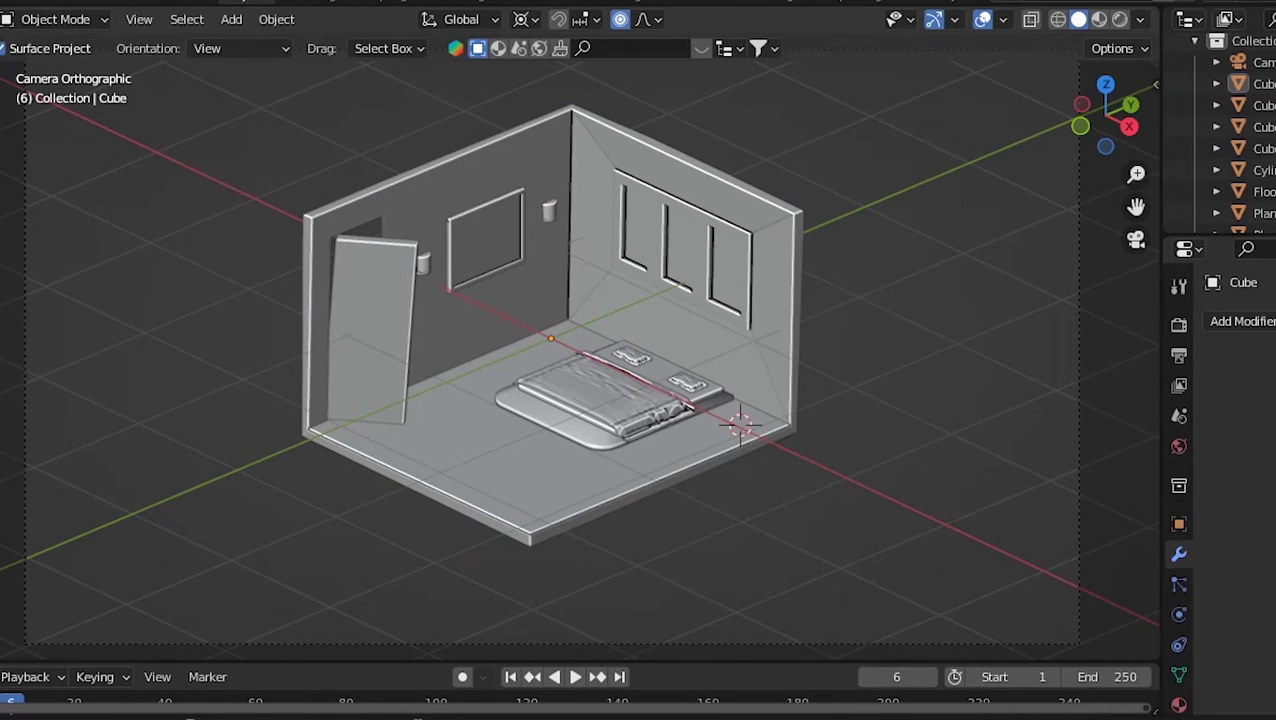
key(shift+a)
click(862, 318)
- Scale the cube to 1.359 and move it beside the bed's head
key(s)
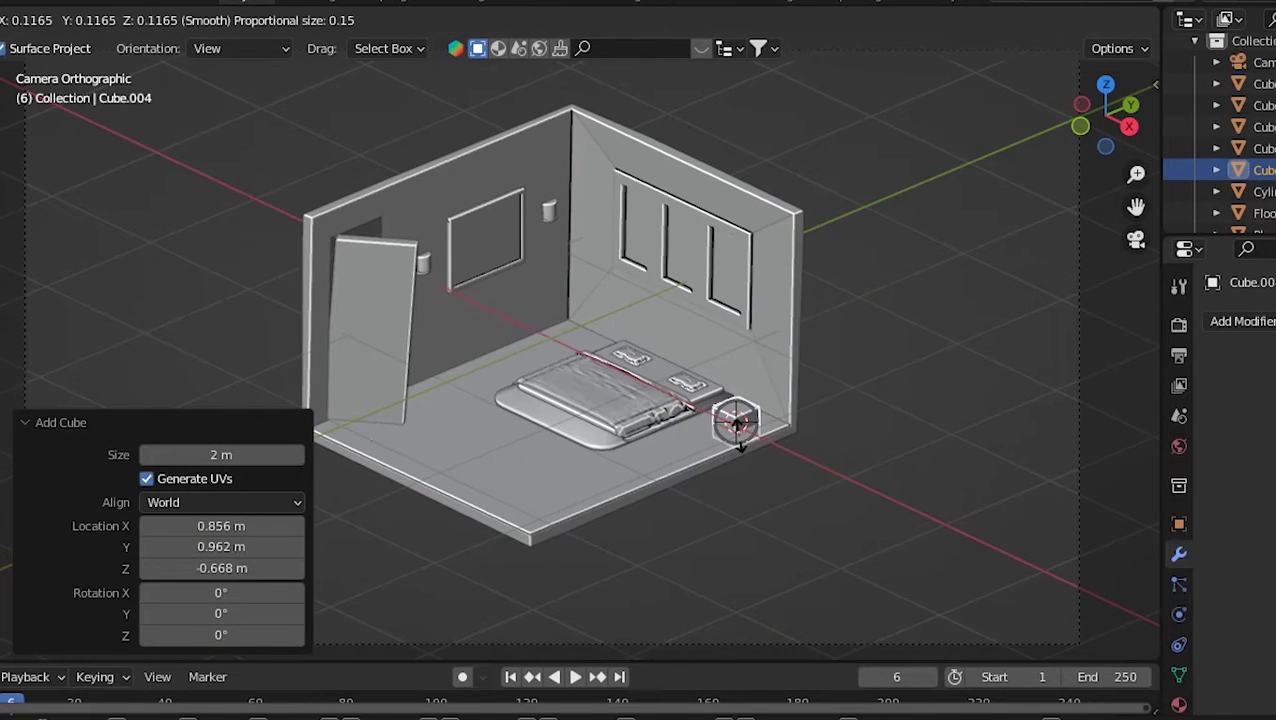
click(740, 445)
middle_drag(740, 445, 886, 543)
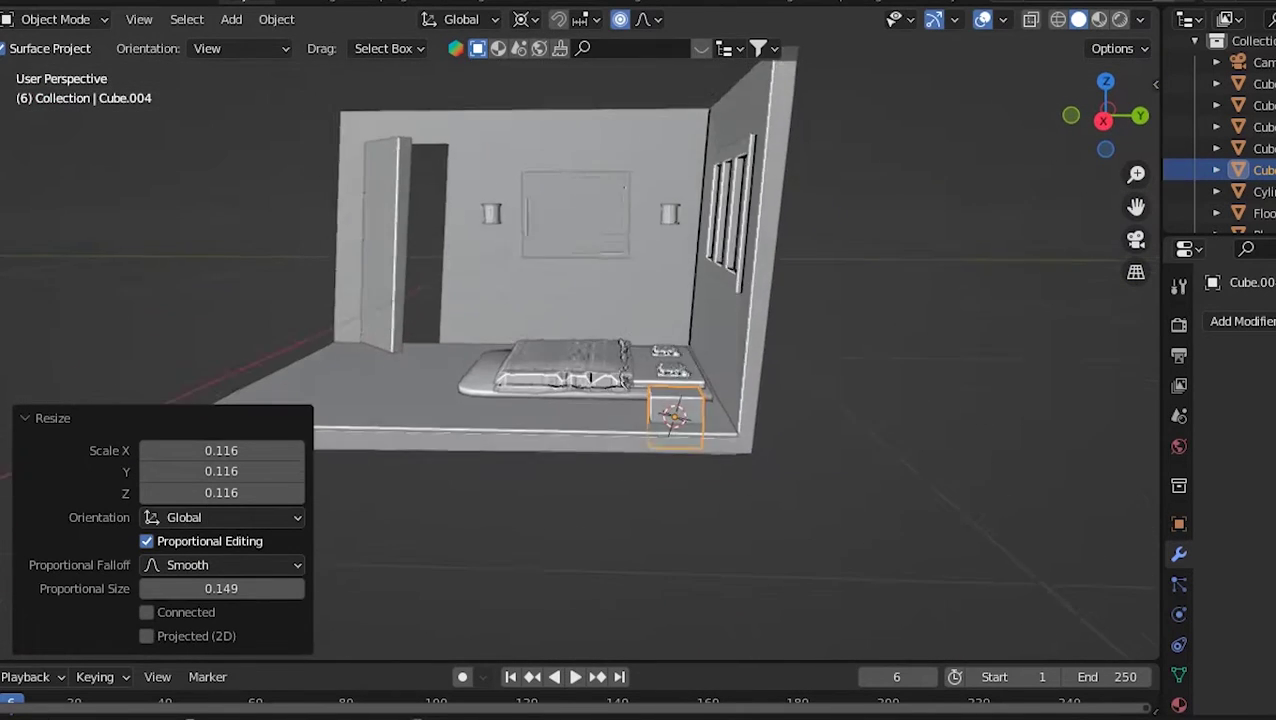
click(905, 595)
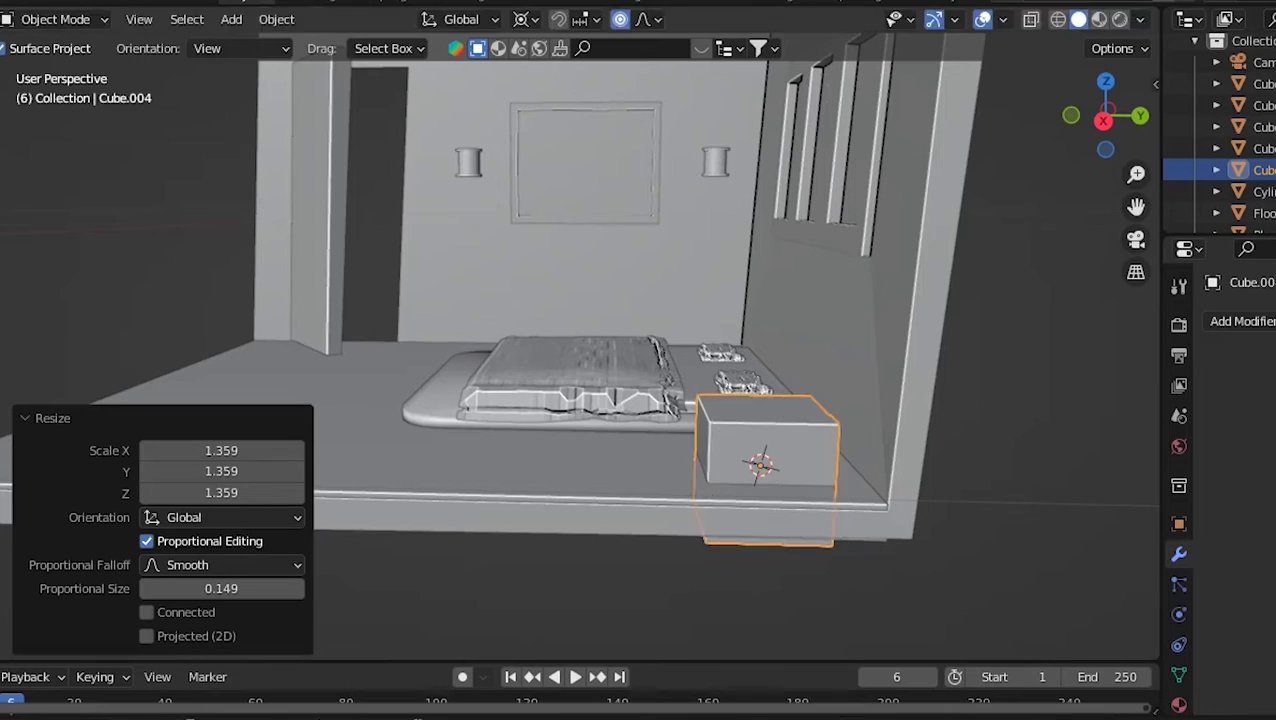
key(g)
key(Return)
mouse_move(760, 465)
middle_down()
mouse_move(820, 455)
mouse_move(760, 400)
middle_up()
- Settle the cube on the floor and add a horizontal loop cut around it
key(g)
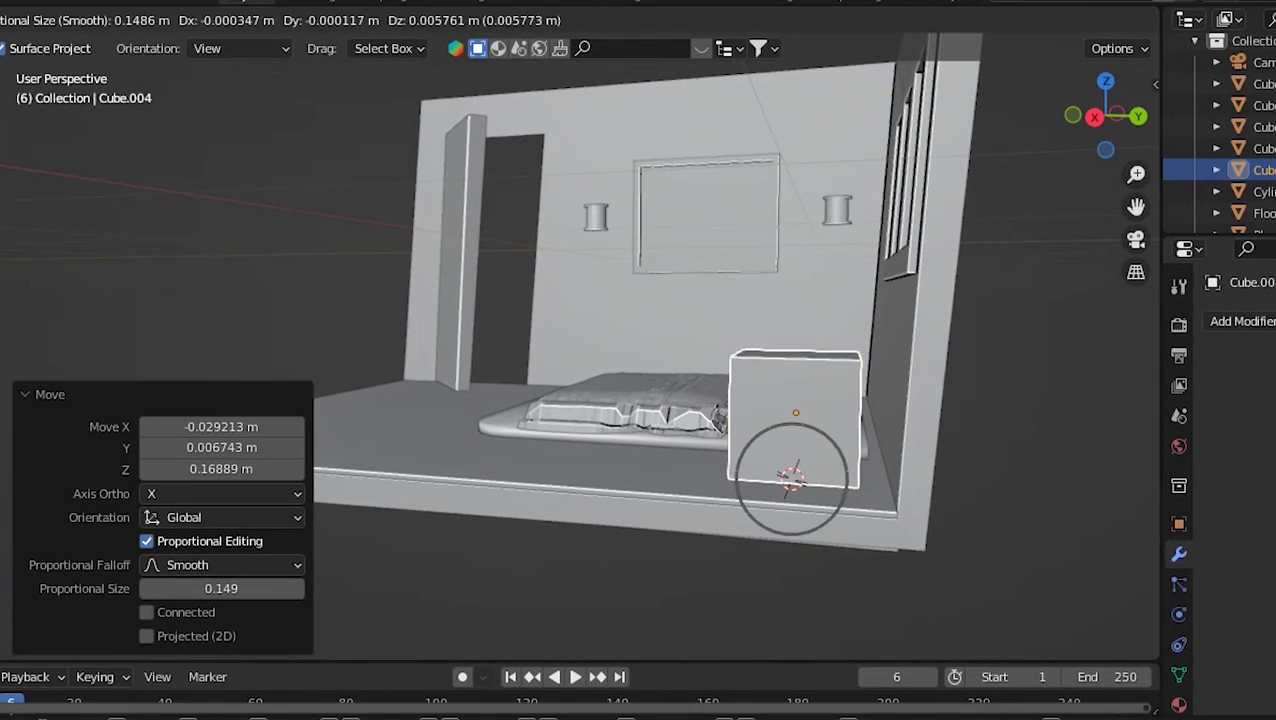
key(Return)
mouse_move(790, 478)
middle_down()
mouse_move(705, 450)
mouse_move(716, 475)
middle_up()
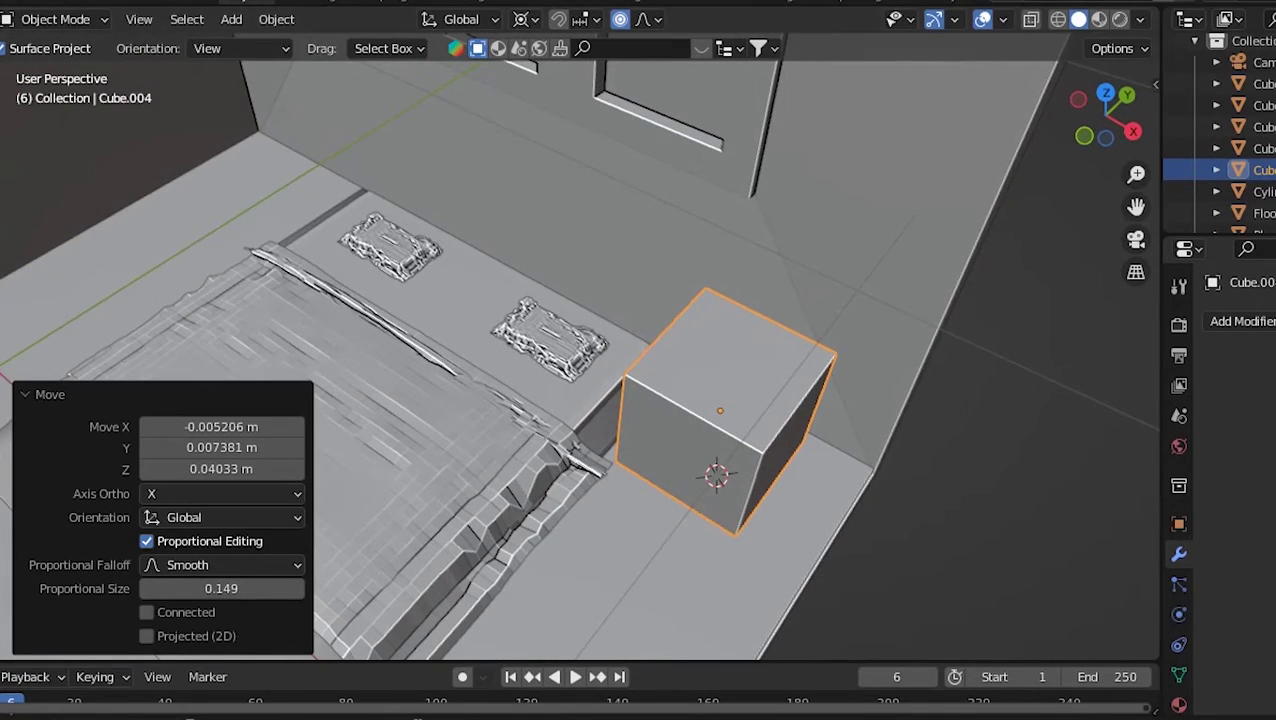
key(g)
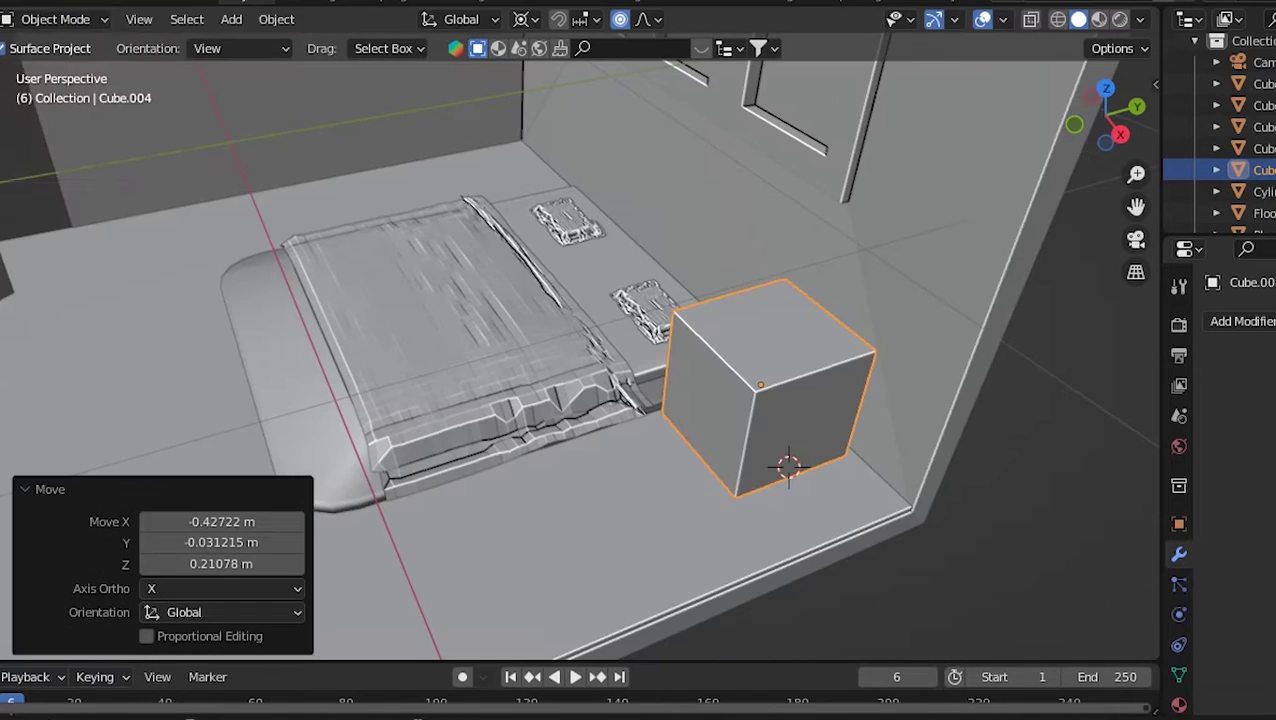
key(Tab)
click(845, 410)
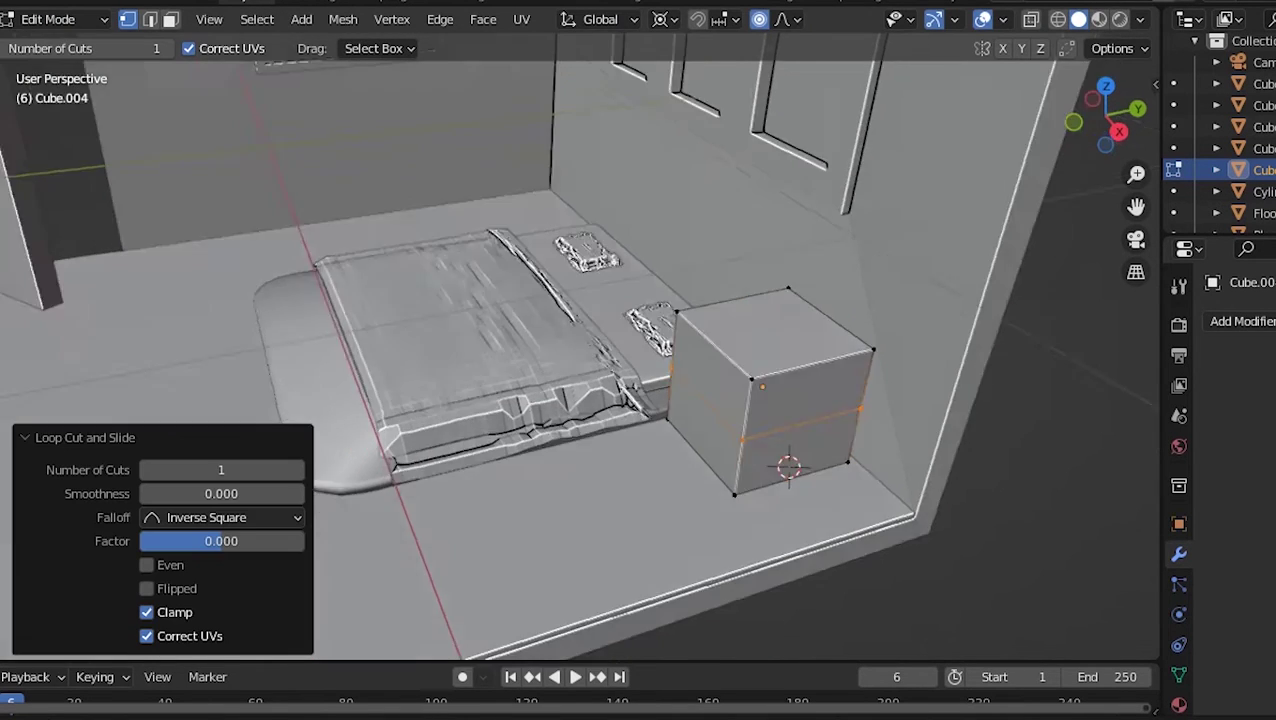
- Try beveling the middle edge loop, undo the scaling, and switch to see-through view
middle_drag(845, 410, 848, 458)
click(850, 472)
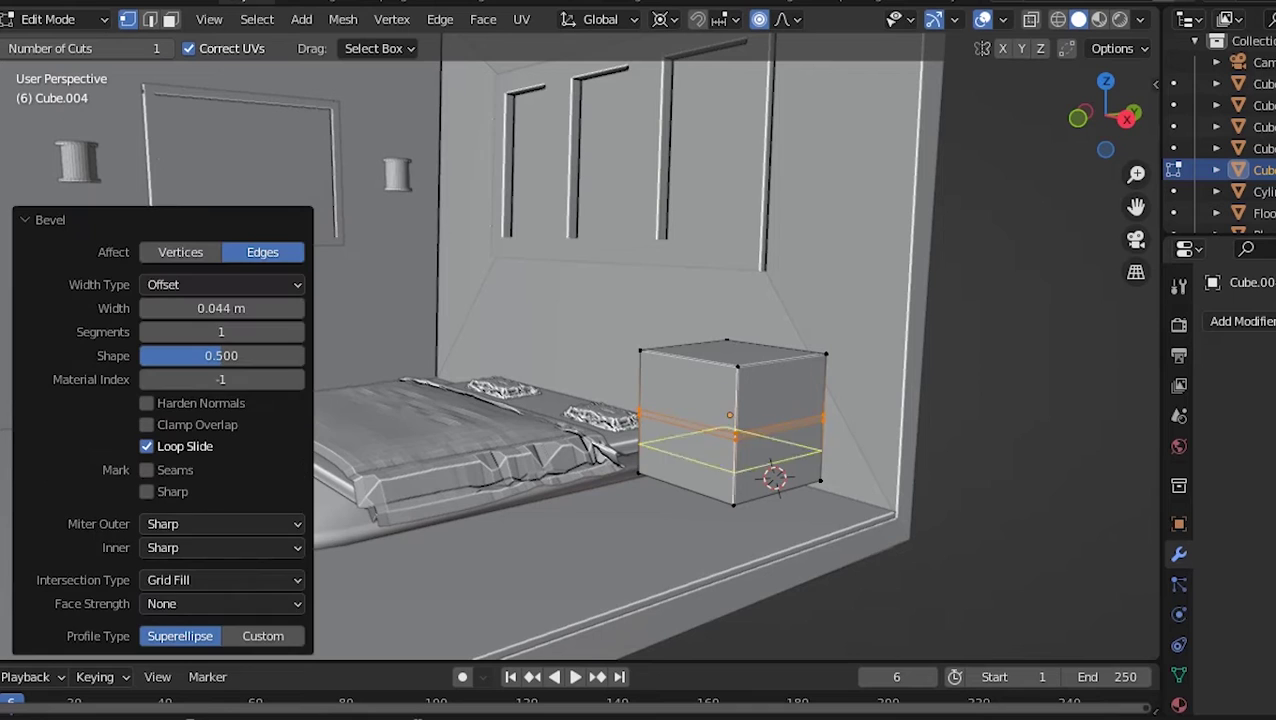
key(g)
key(z)
key(z)
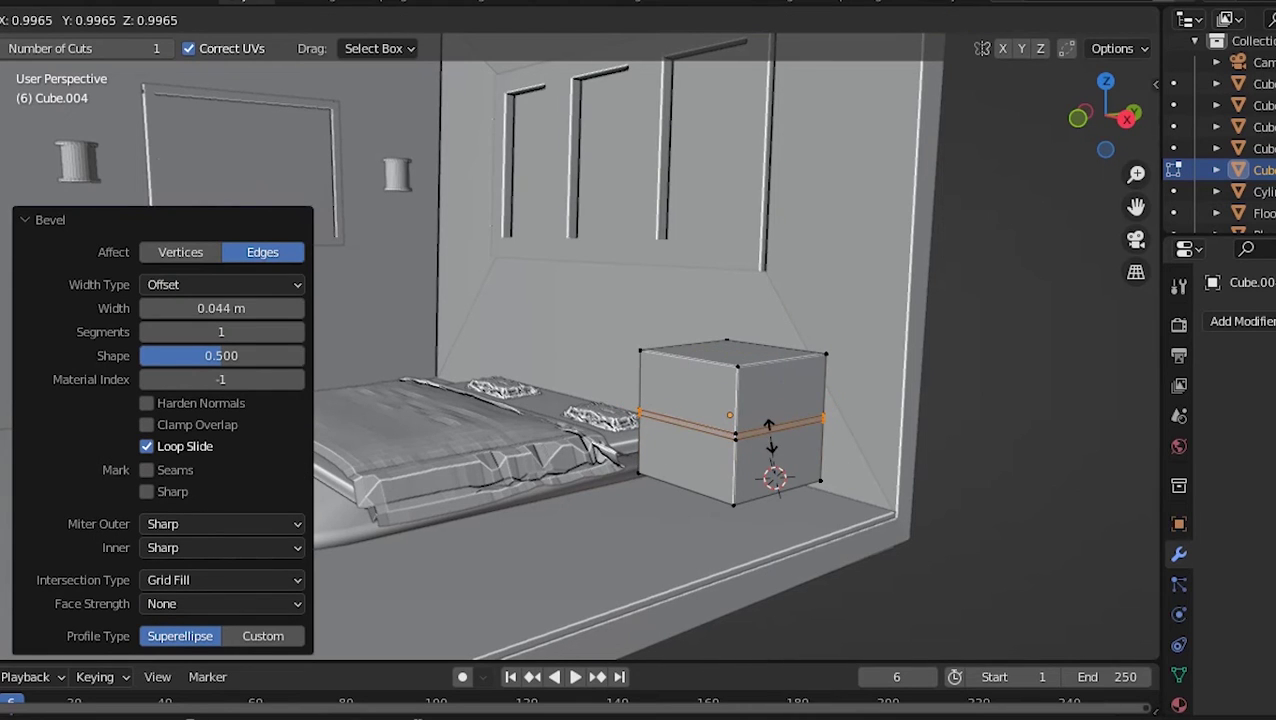
click(767, 430)
key(ctrl+z)
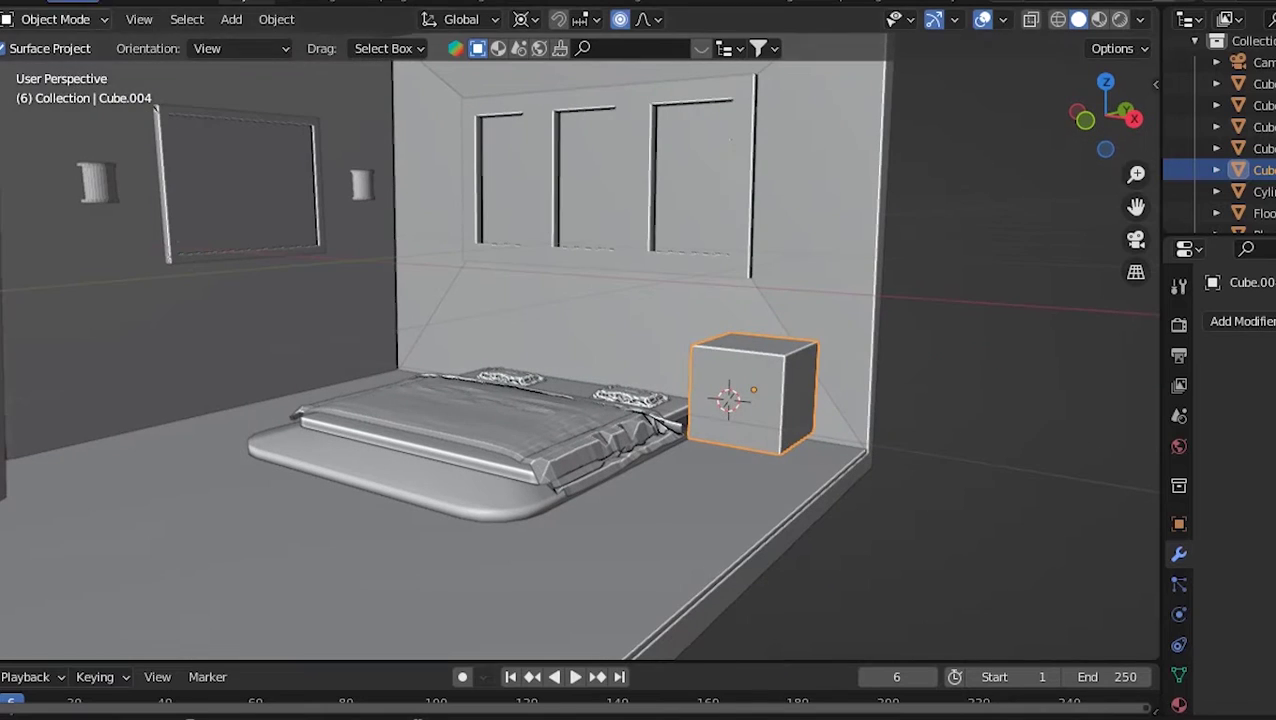
key(Tab)
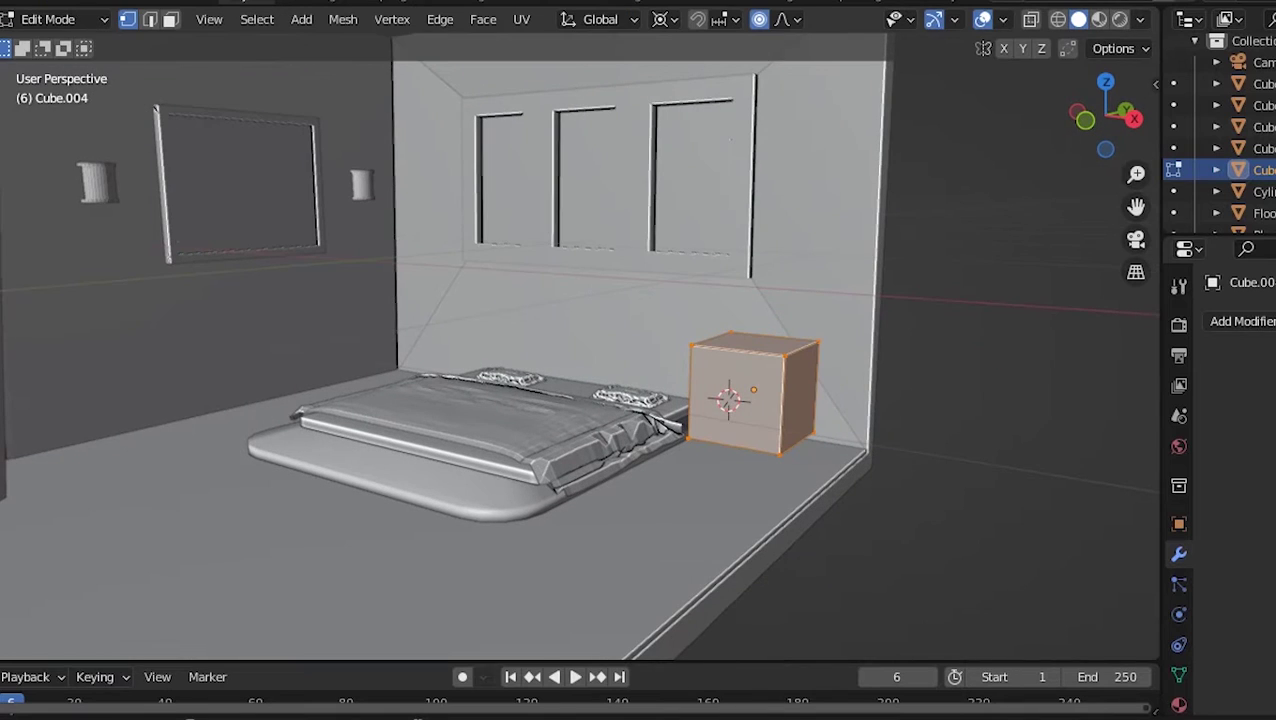
key(alt+z)
key(2)
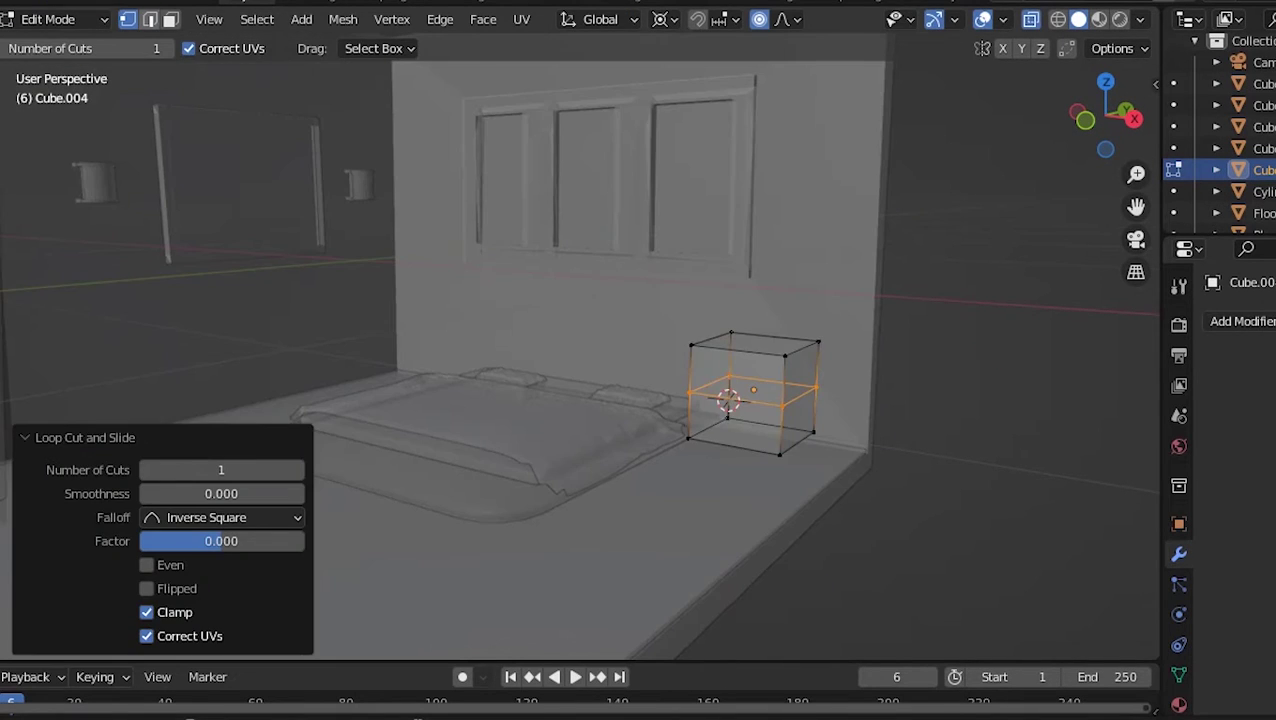
middle_drag(600, 400, 700, 380)
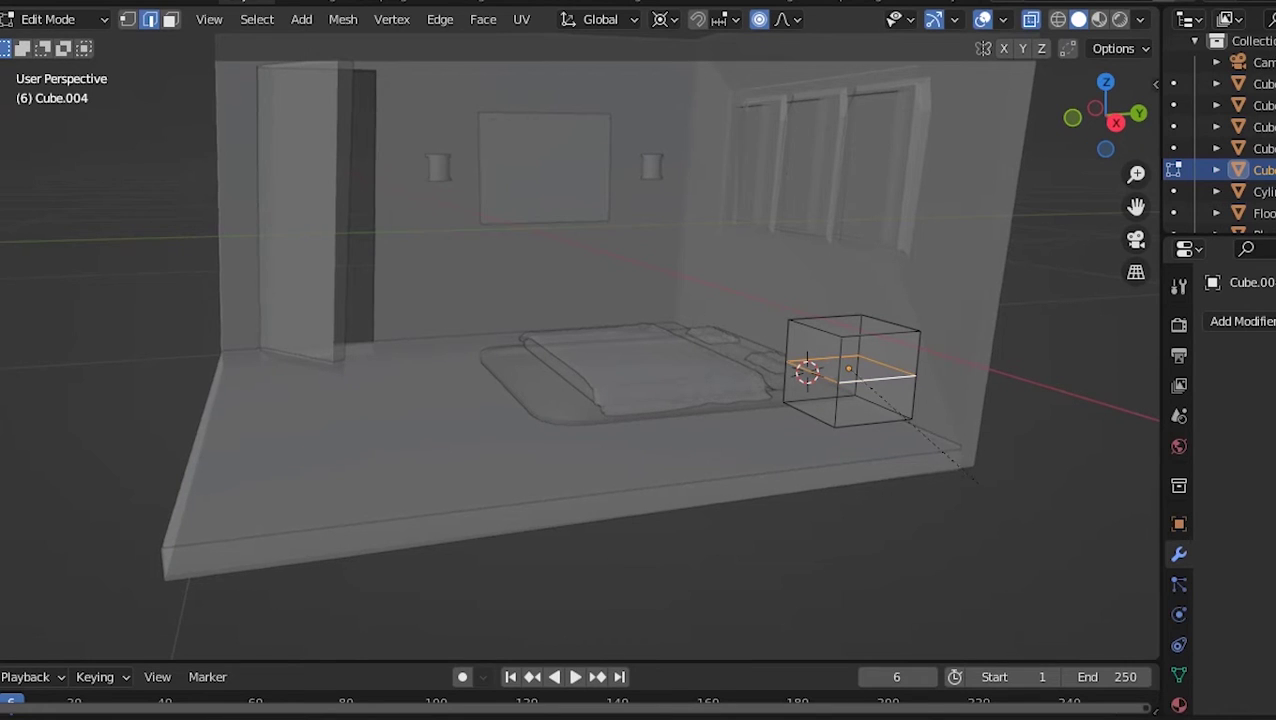
- Bevel the middle loop into a narrow band, extrude it and shrink it inward
key(ctrl+b)
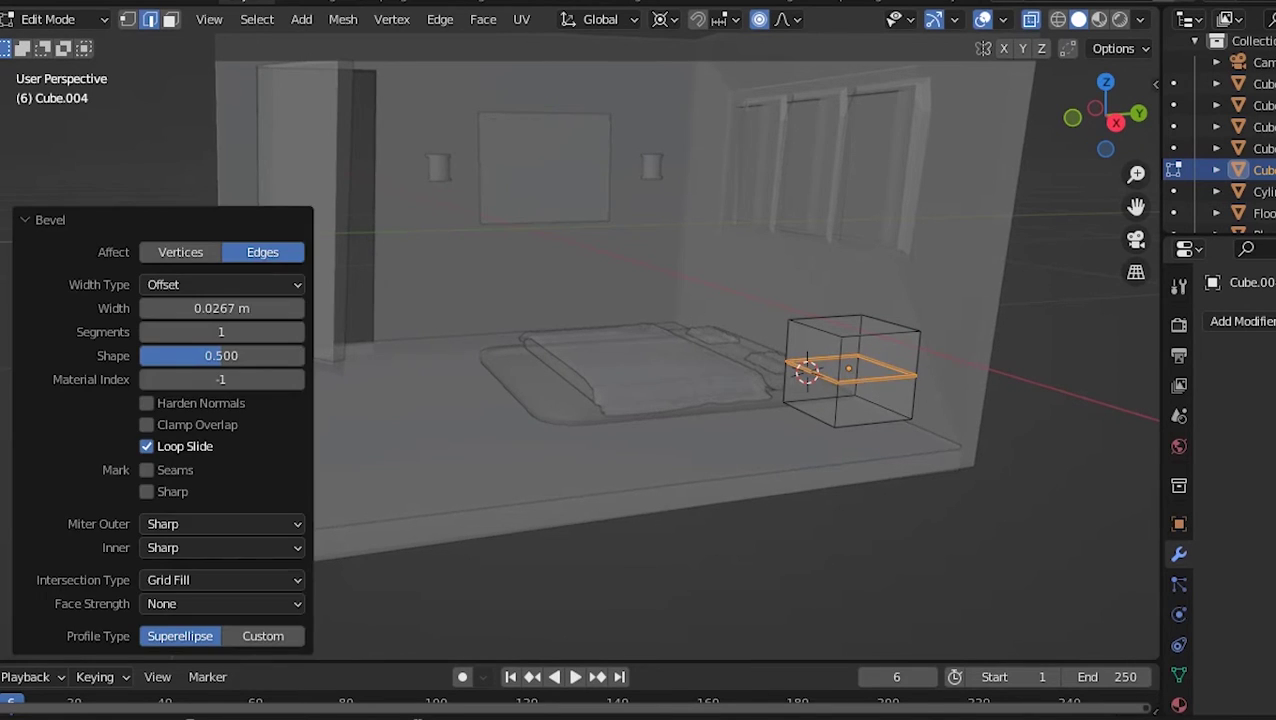
key(g)
key(z)
key(z)
click(645, 526)
key(s)
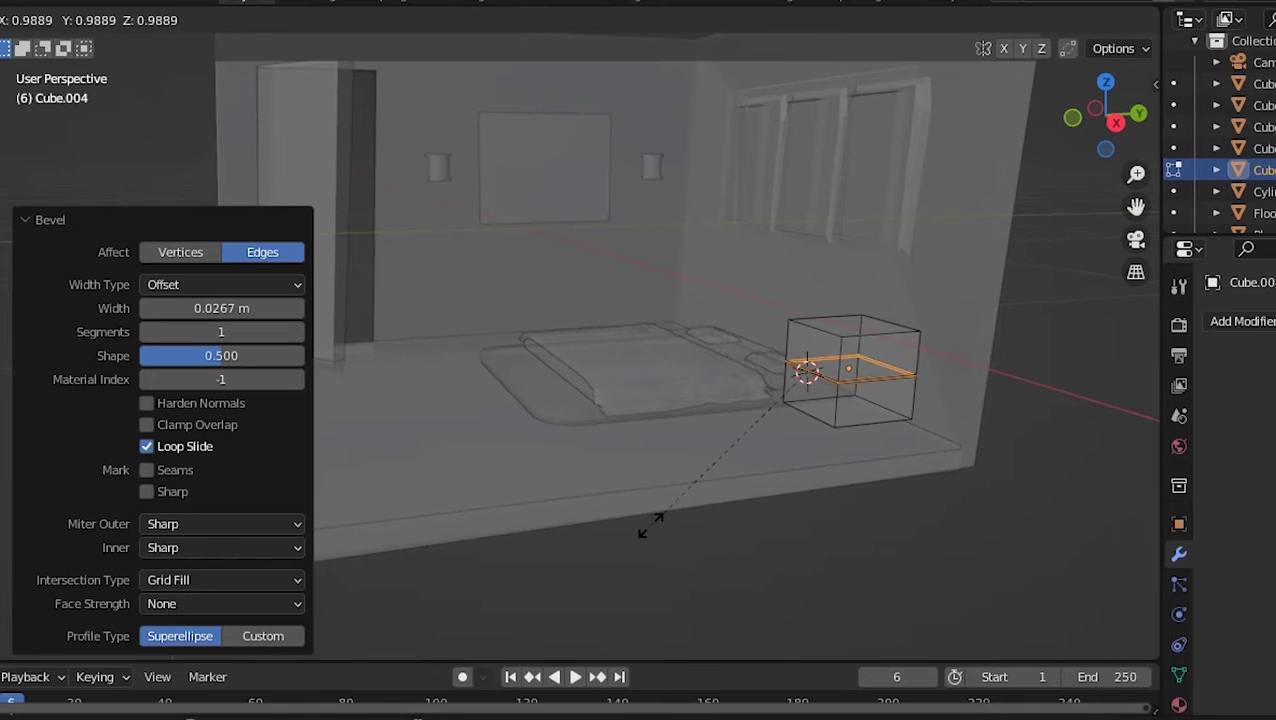
click(660, 520)
- Set the band's scale to 0.971 on X, Y and Z, oriented to Normal
double_click(176, 545)
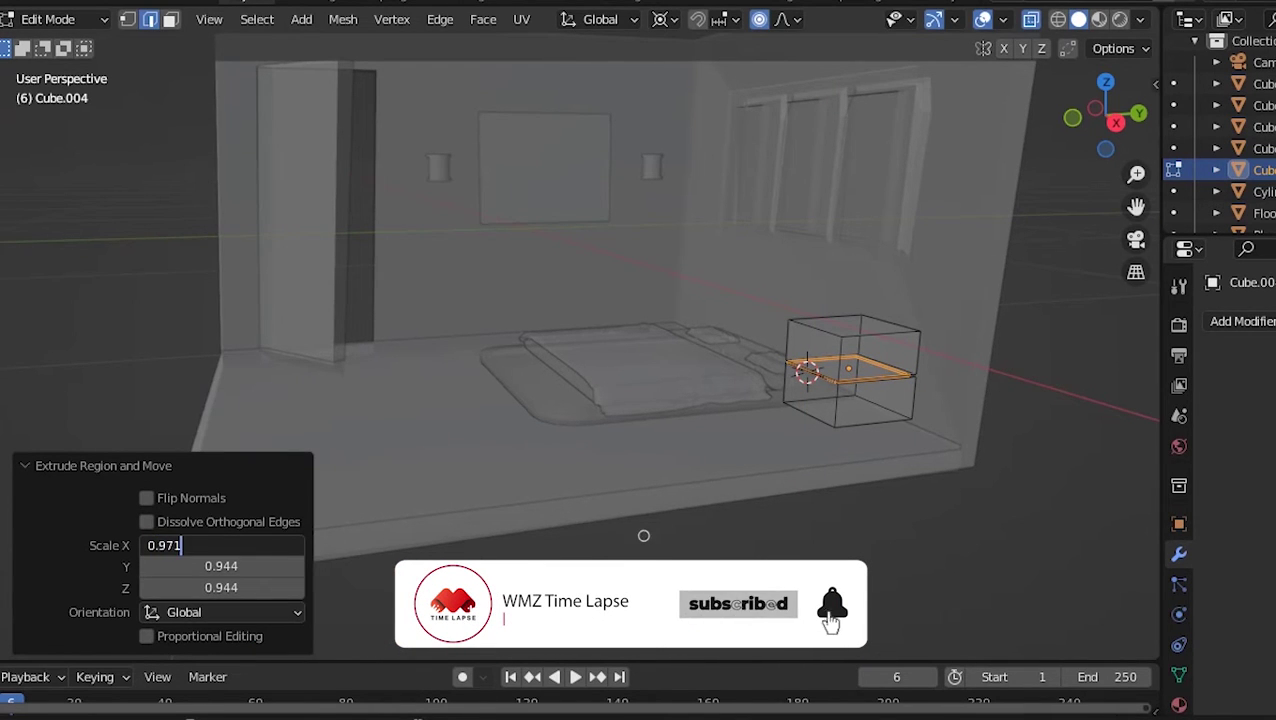
key(Tab)
text(0.971)
key(Tab)
text(0.971)
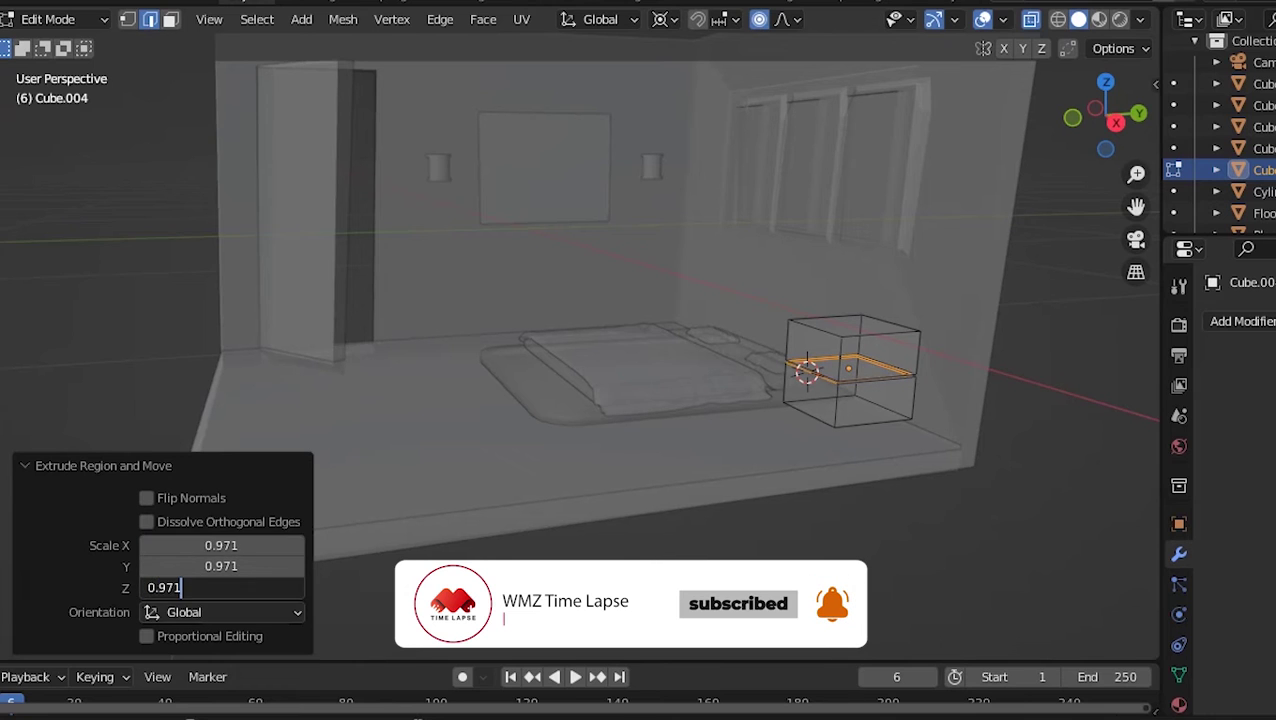
click(222, 612)
click(199, 538)
key(KP_Decimal)
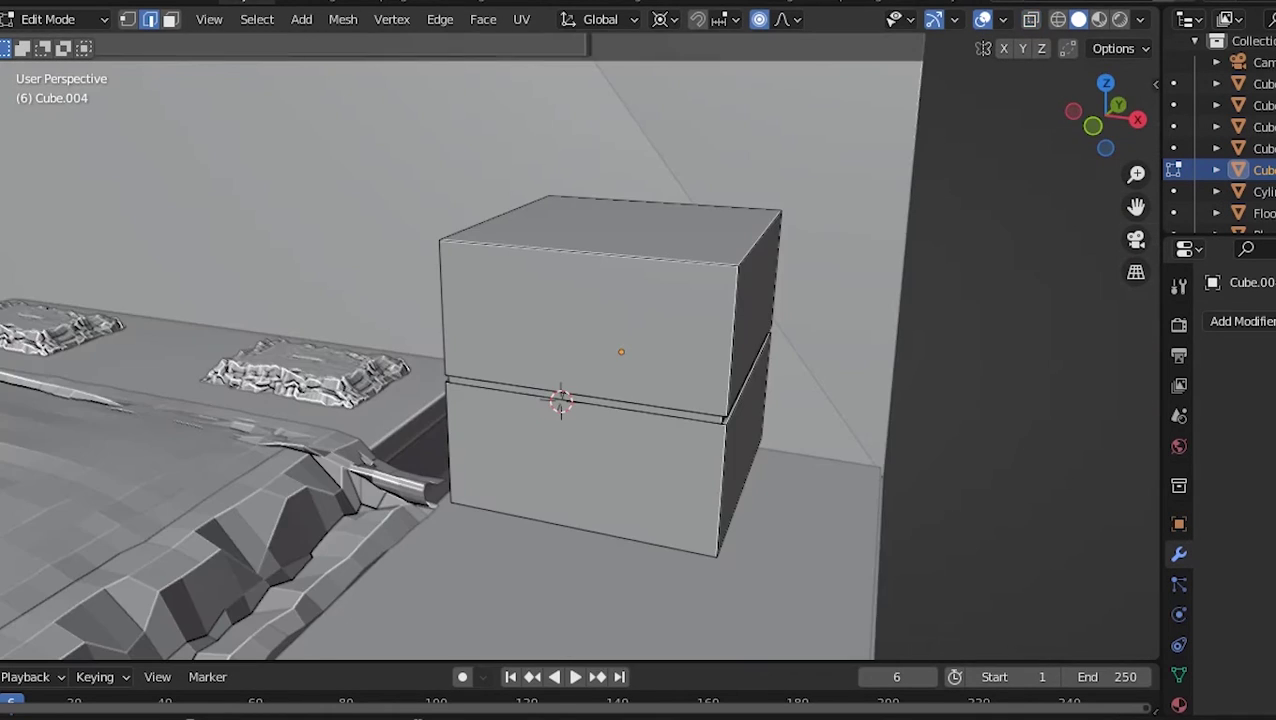
- Inset both front faces of the nightstand into bordered drawer panels
key(i)
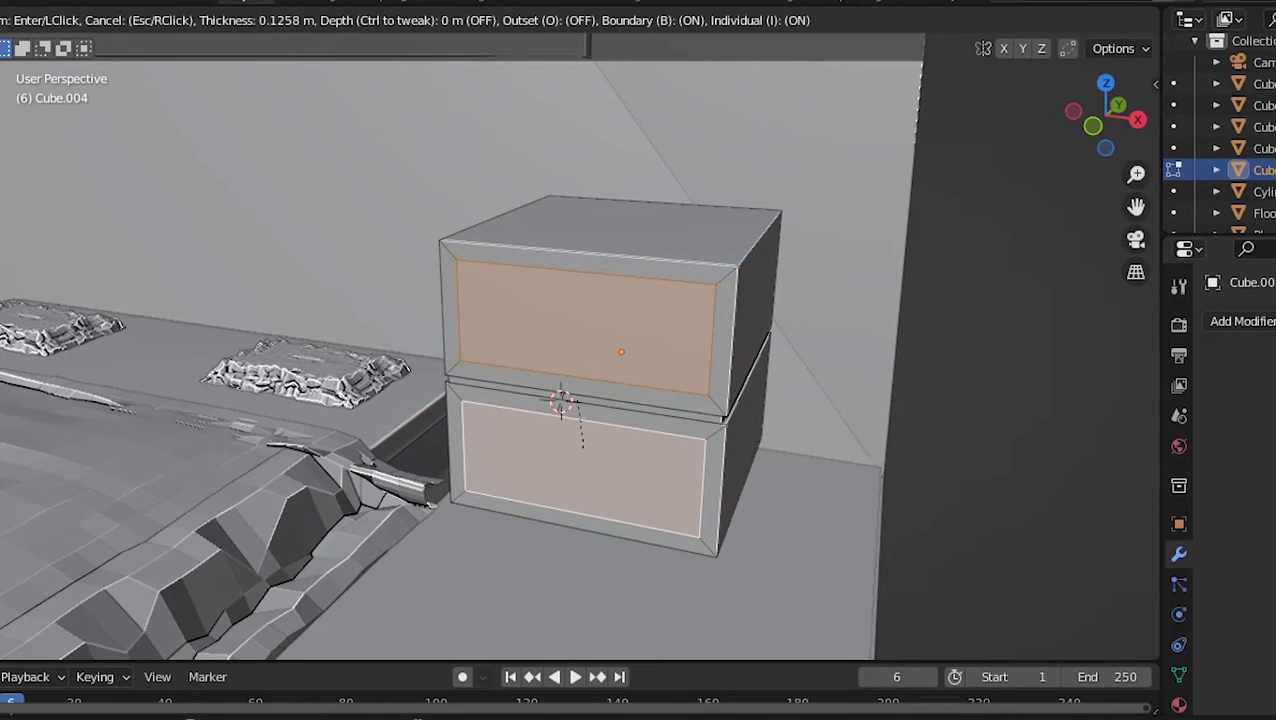
click(582, 445)
key(alt+a)
middle_drag(582, 445, 660, 410)
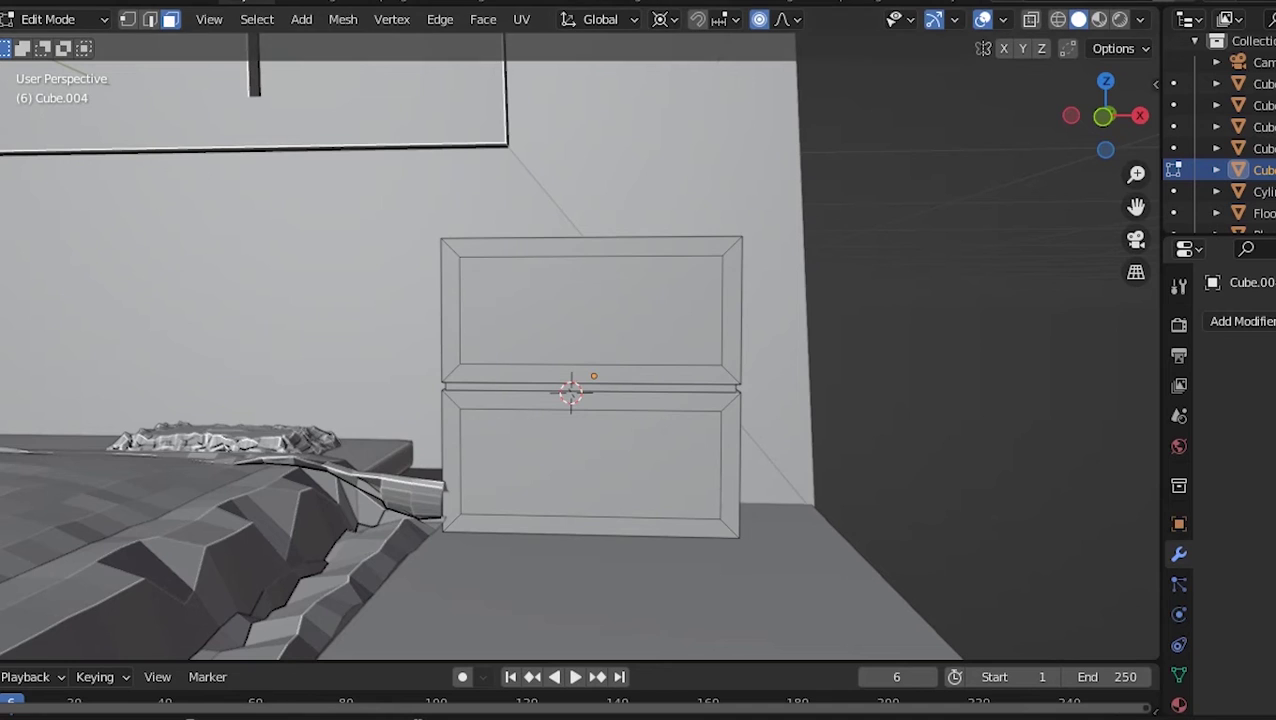
middle_drag(580, 400, 640, 380)
- Extrude the upper and lower inset drawer panels slightly along their normals
ctrl+click(630, 260)
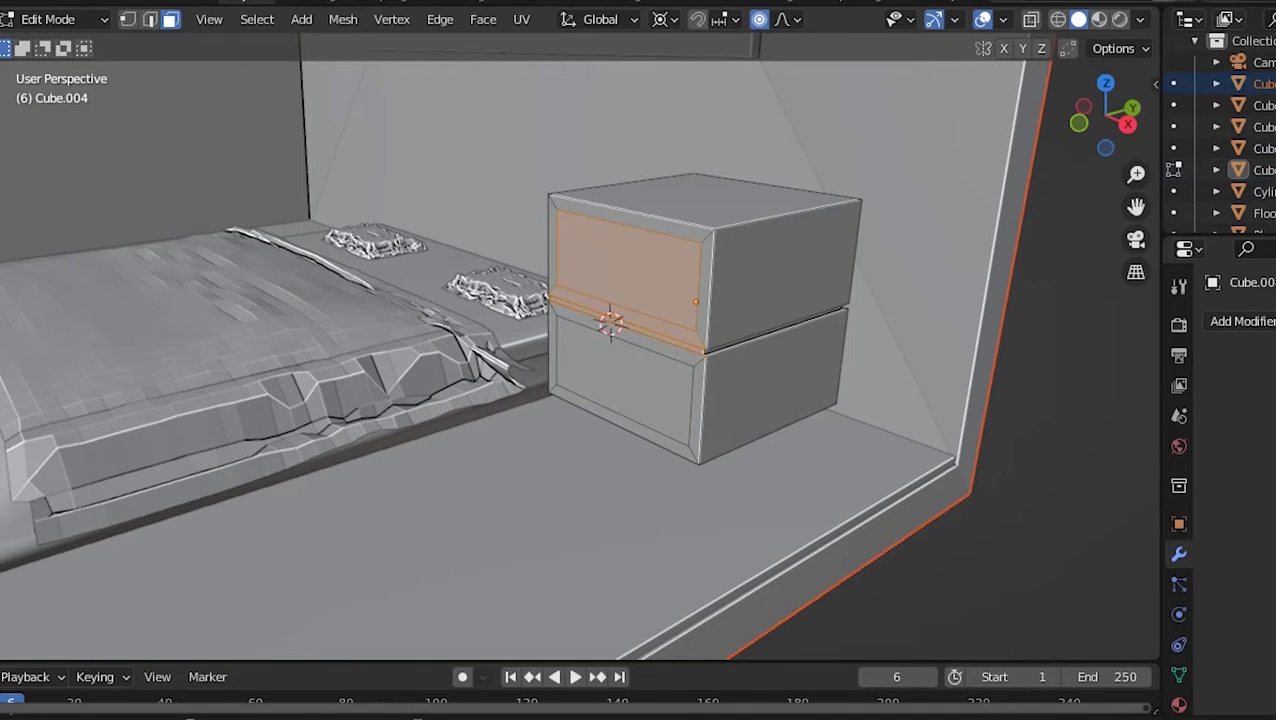
shift+click(622, 380)
key(e)
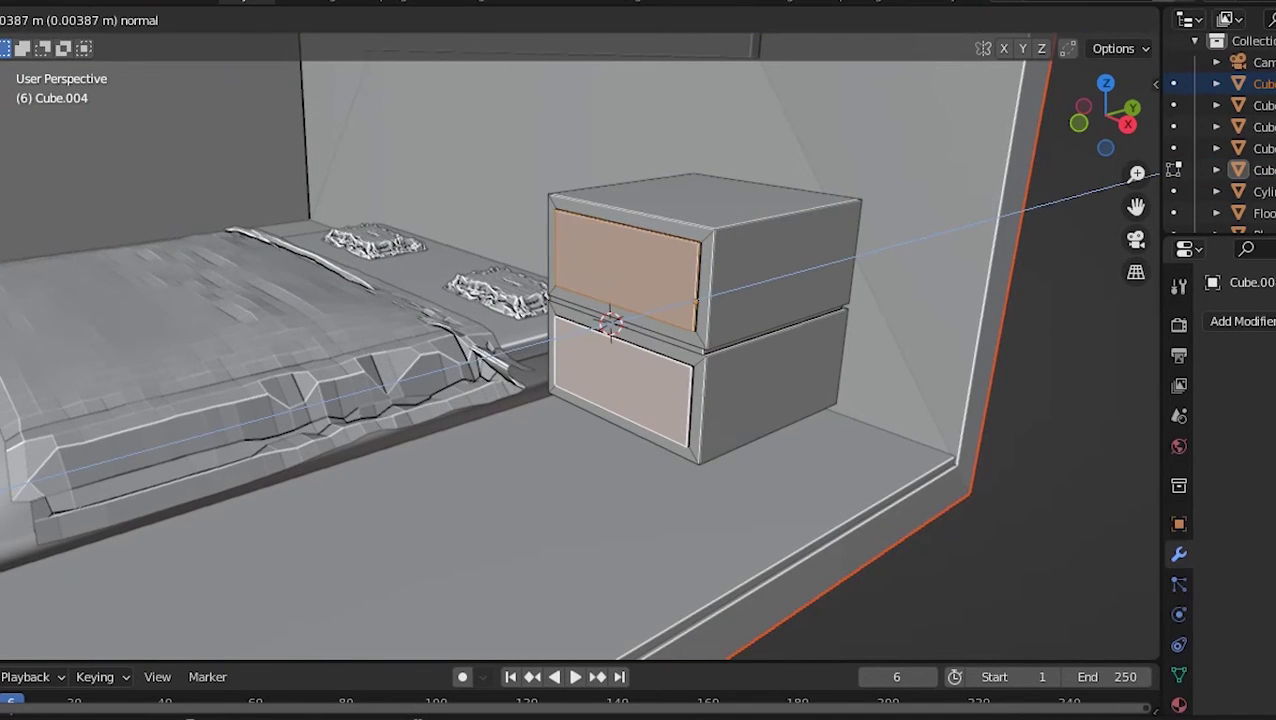
key(Return)
key(KP_Decimal)
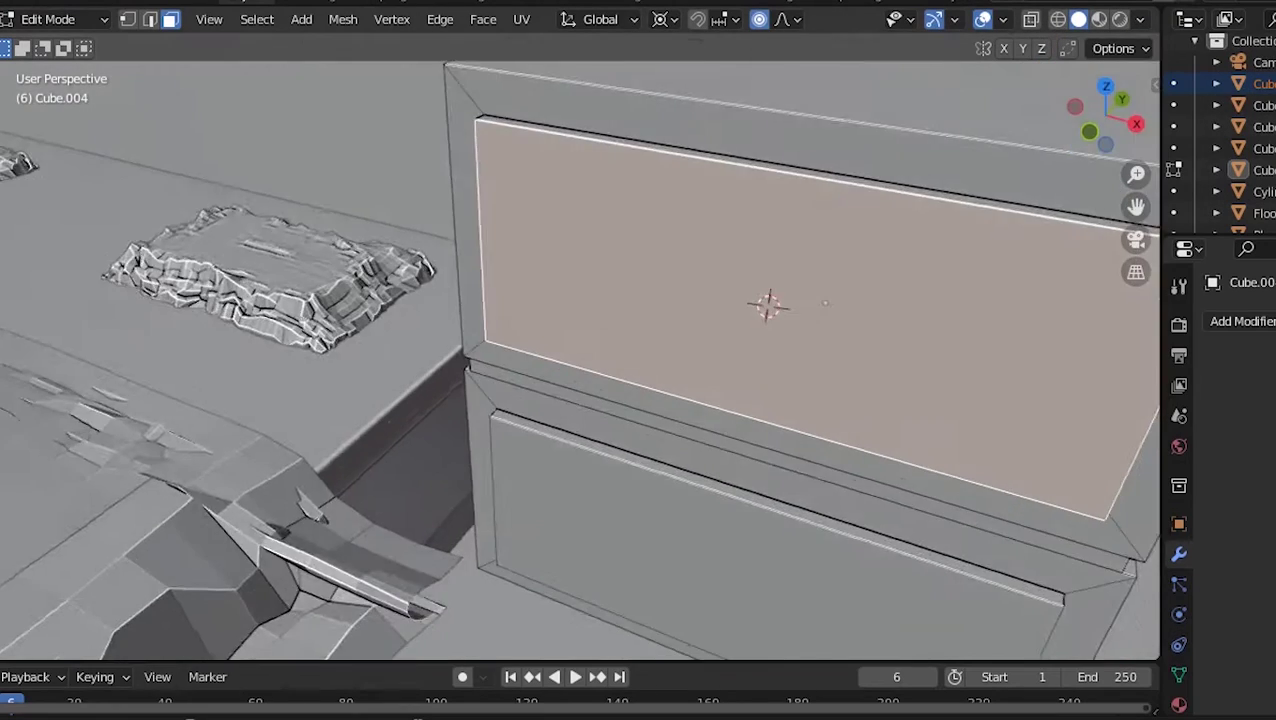
- Add a cube scaled to 0.01 and stretch it along X and Y into a drawer handle
key(shift+a)
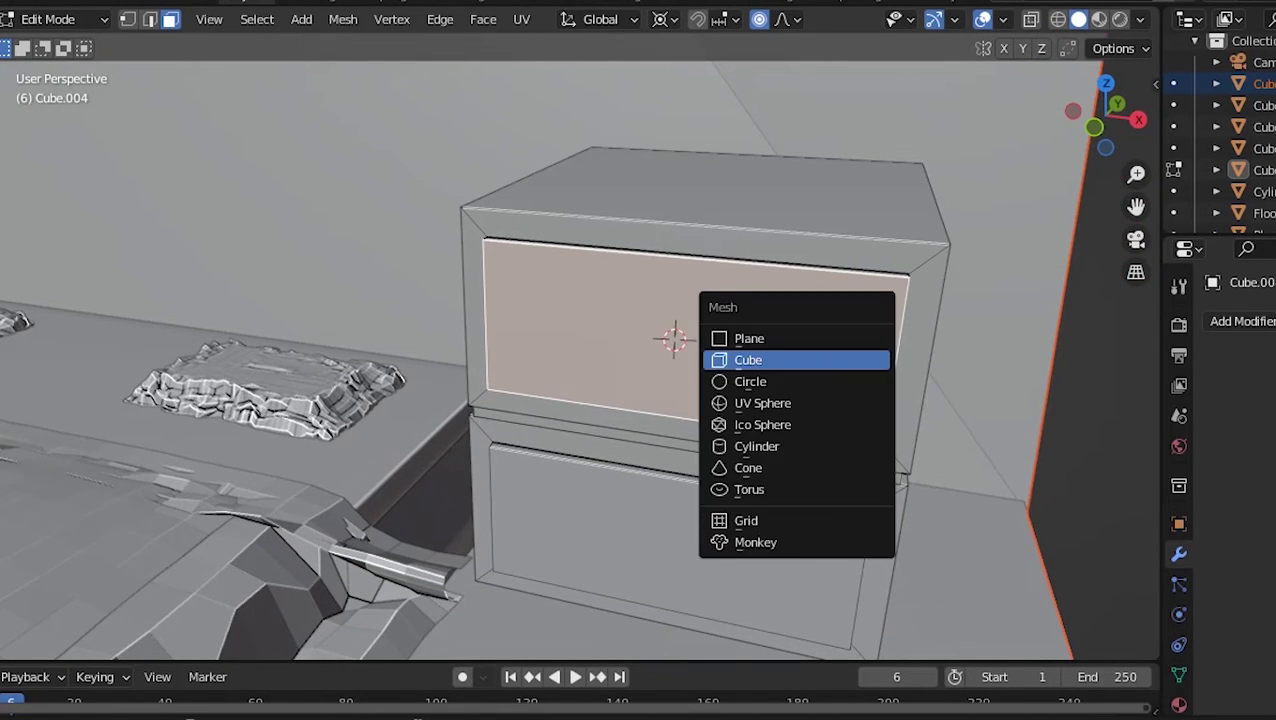
click(740, 359)
text(s.01)
key(Return)
middle_drag(700, 370, 732, 373)
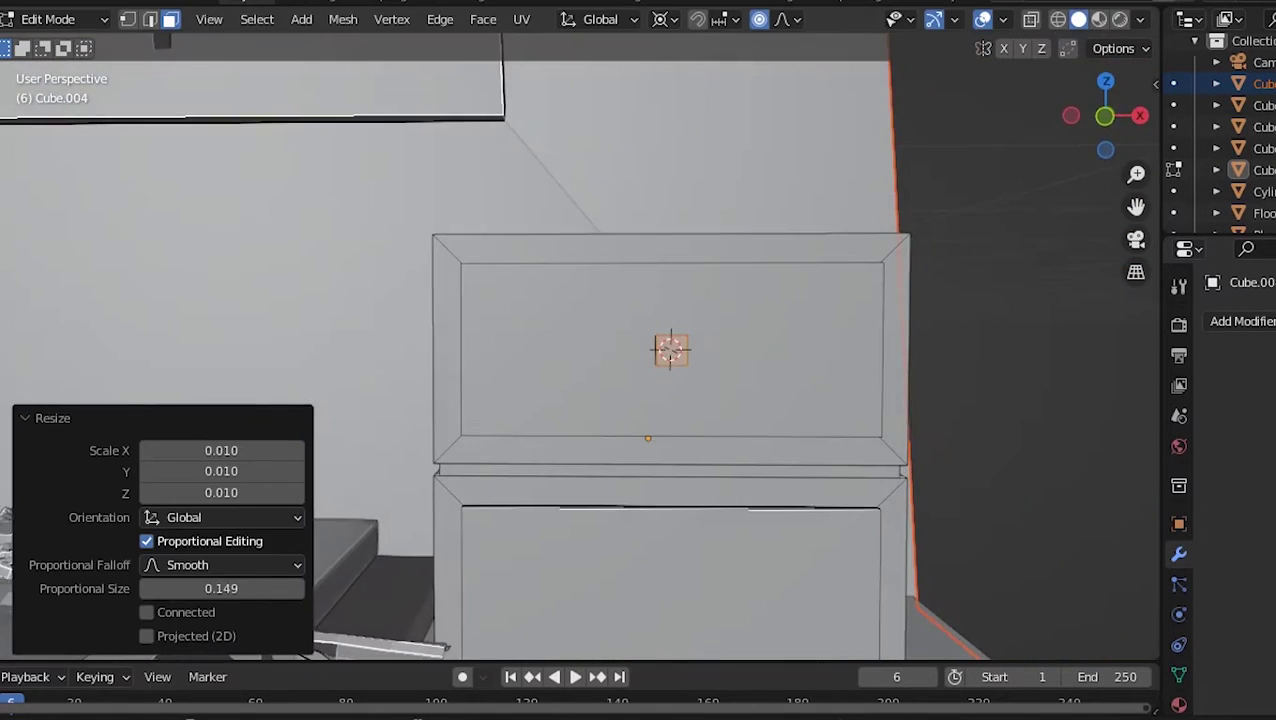
key(s)
key(x)
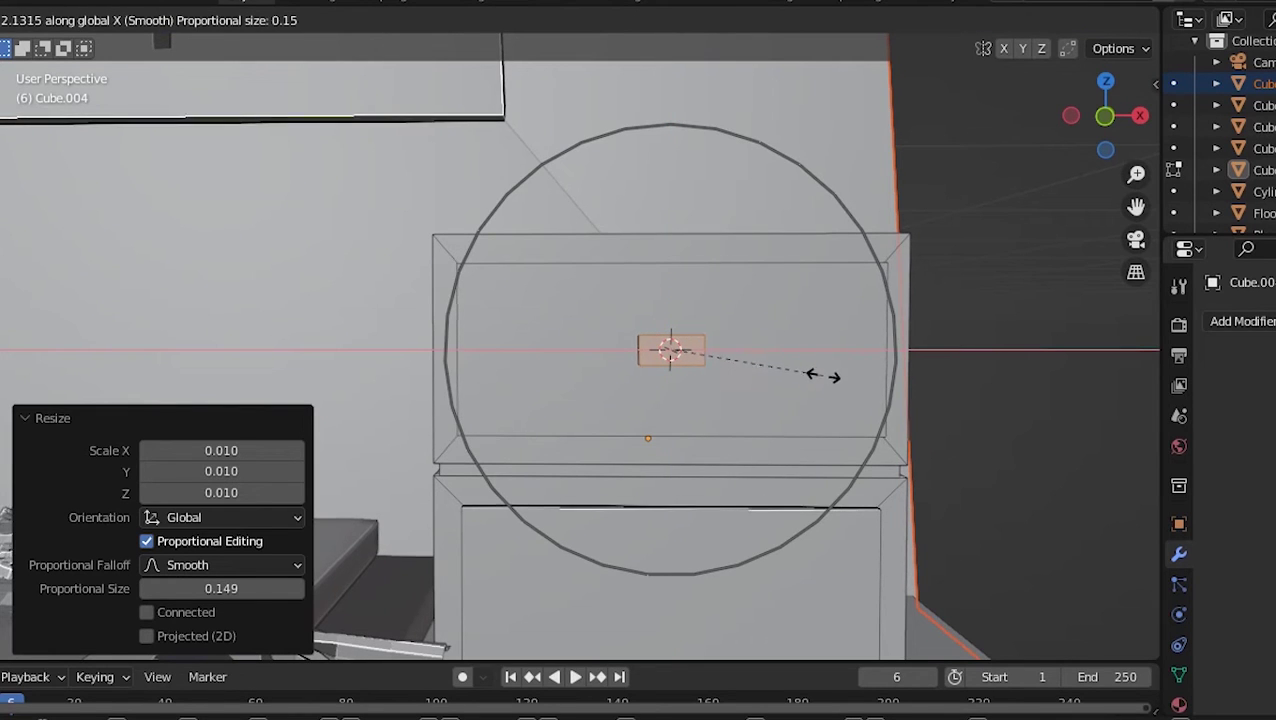
click(842, 370)
key(s)
key(y)
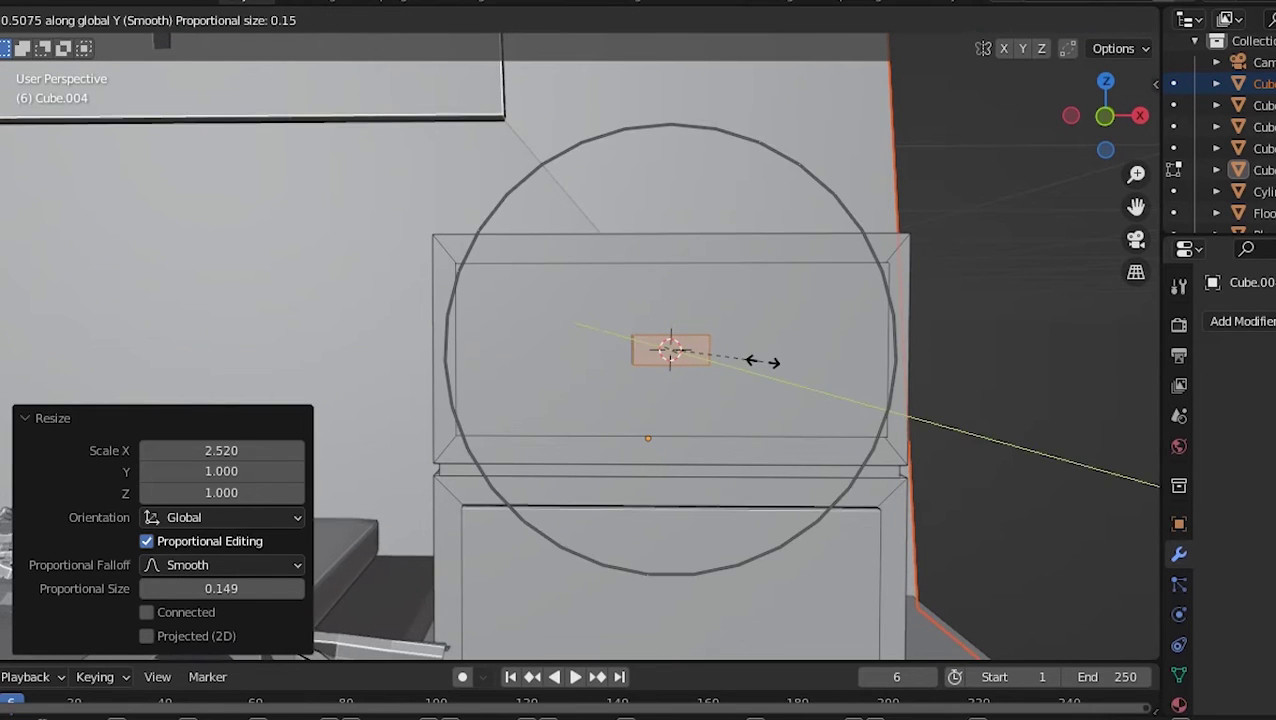
click(755, 361)
- Duplicate the handle onto the other drawer front
mouse_move(755, 361)
middle_down()
mouse_move(640, 380)
mouse_move(775, 360)
middle_up()
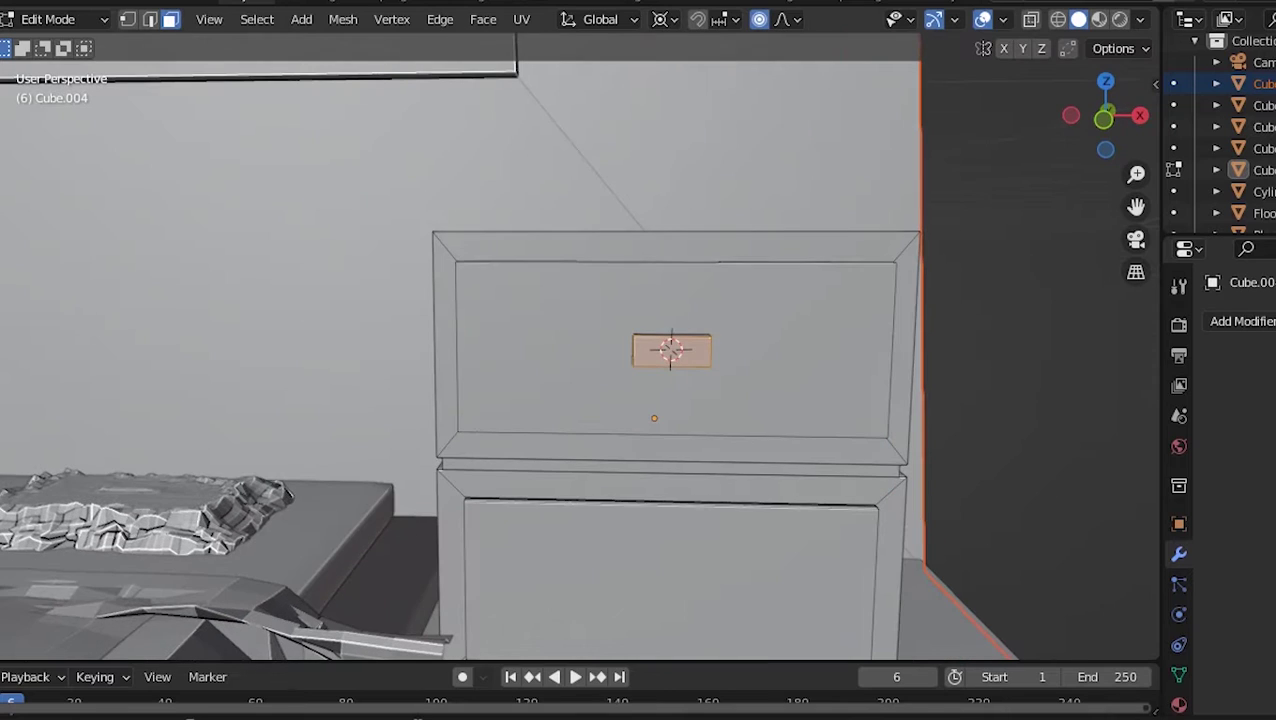
key(shift+d)
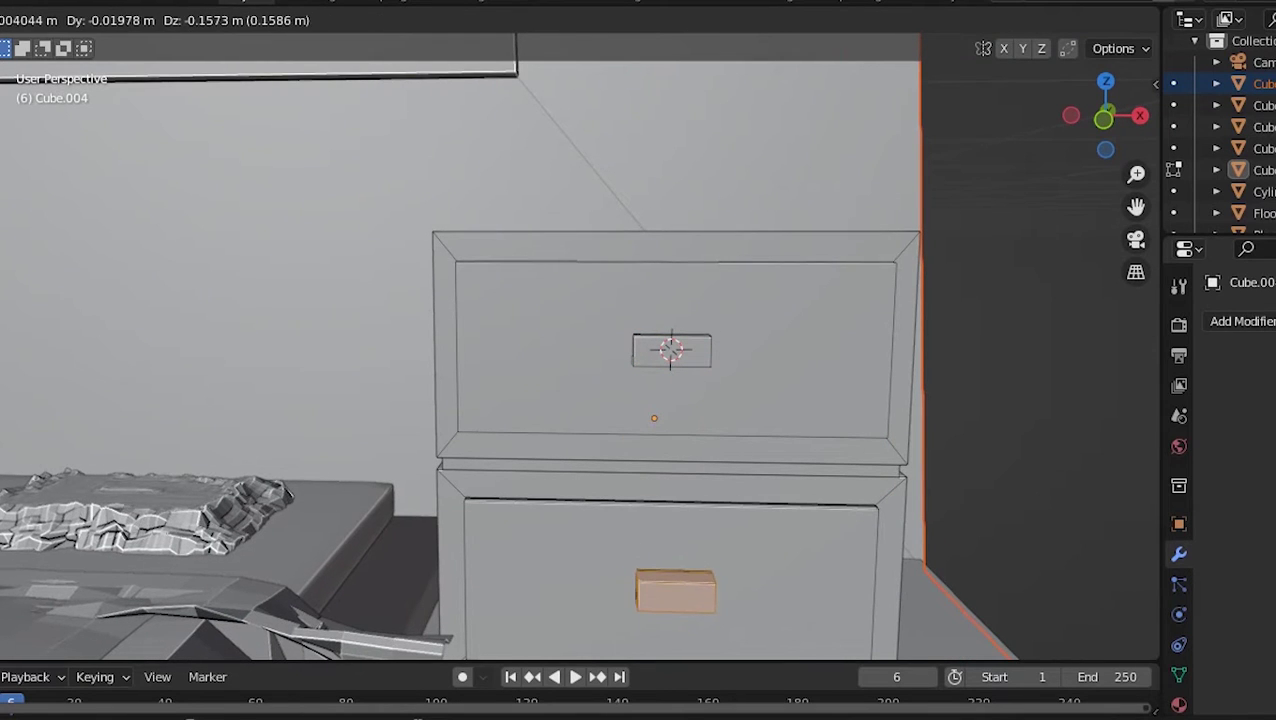
click(675, 590)
scroll(675, 590, up, 2)
scroll(675, 590, down, 5)
middle_drag(675, 590, 560, 560)
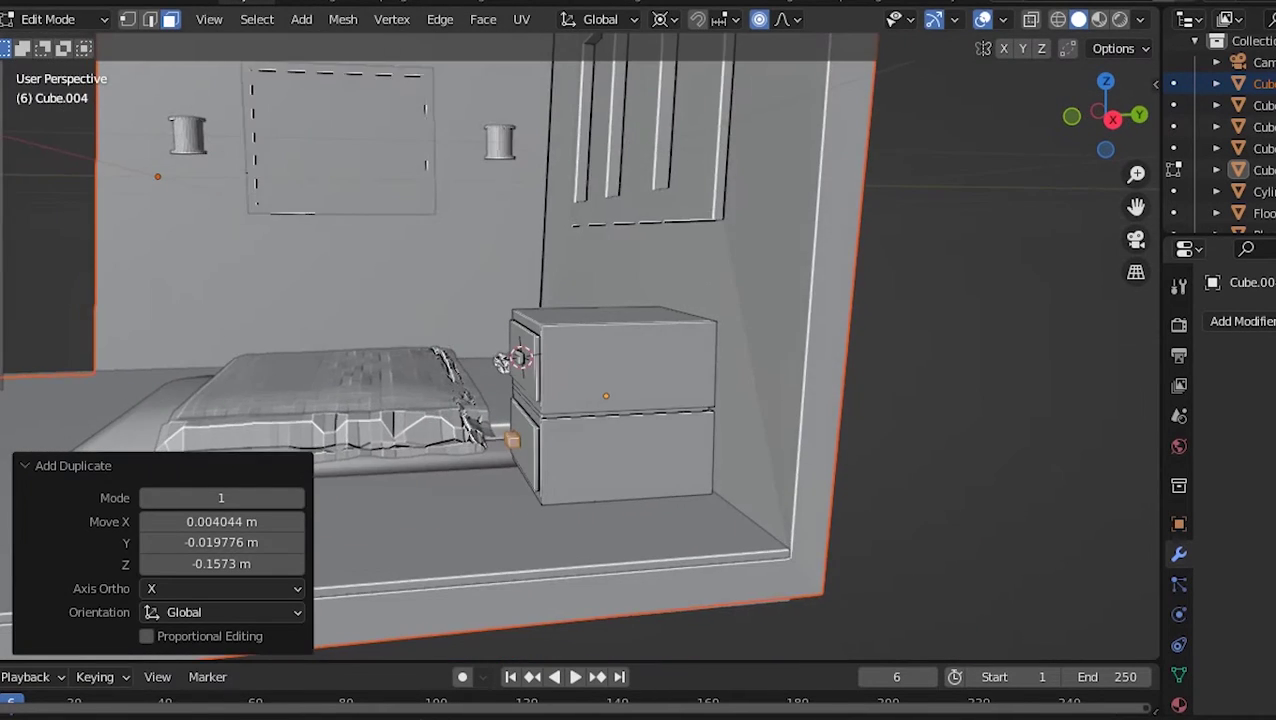
scroll(560, 560, up, 3)
scroll(600, 380, up, 2)
middle_drag(600, 380, 580, 380)
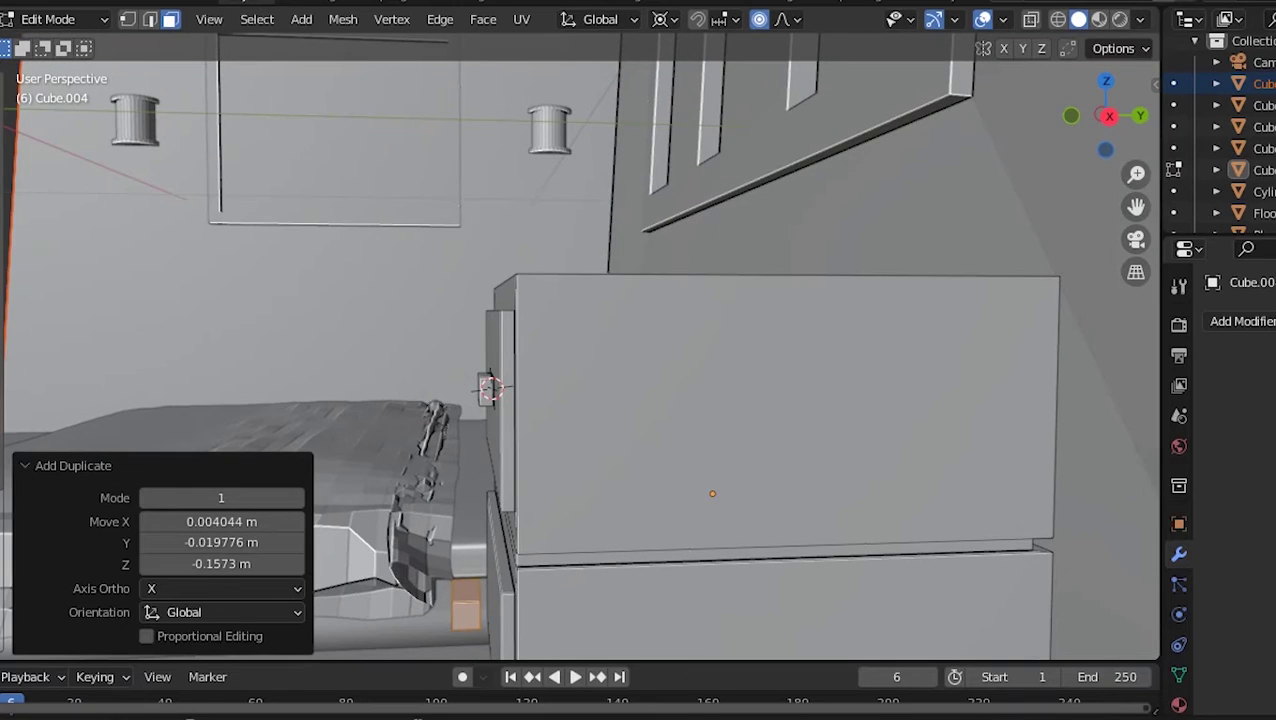
- Nudge the copied handle flush onto the drawer front with the Transform tool
click(5, 250)
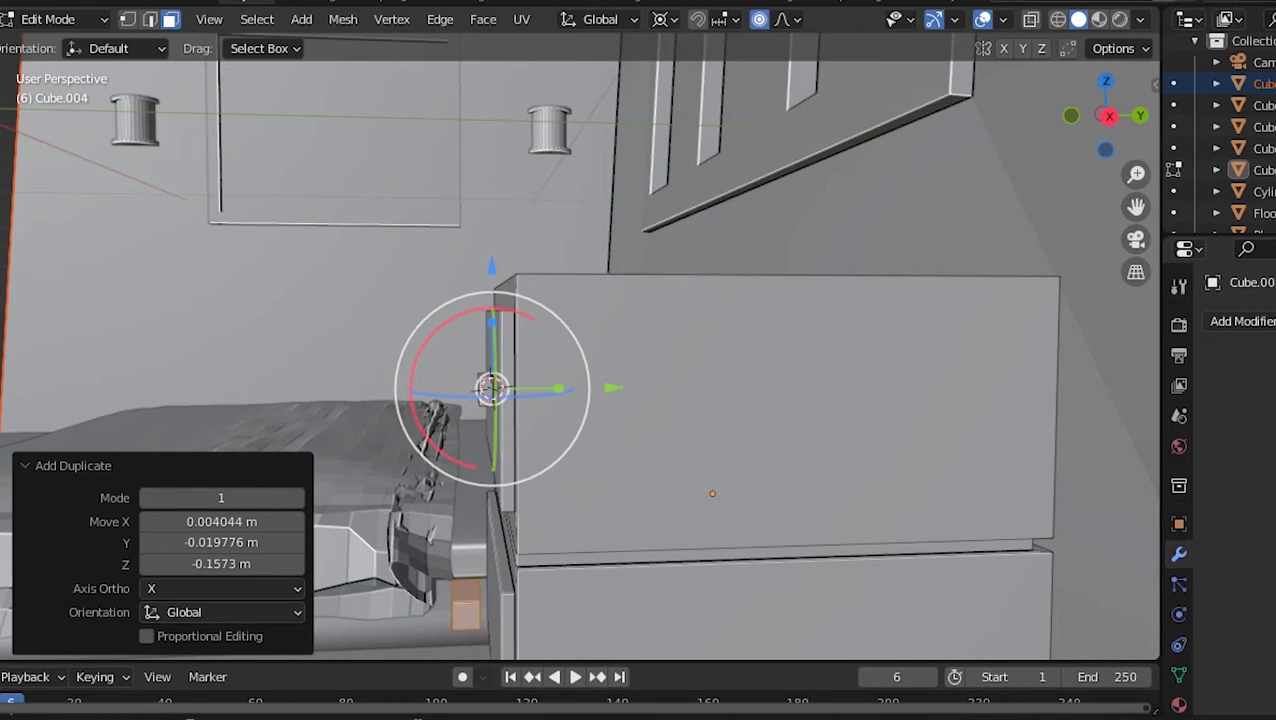
drag(490, 388, 492, 392)
click(490, 388)
mouse_move(490, 388)
middle_down()
mouse_move(620, 400)
mouse_move(520, 388)
middle_up()
- Return to Object Mode and get a higher view over the bedroom
click(55, 19)
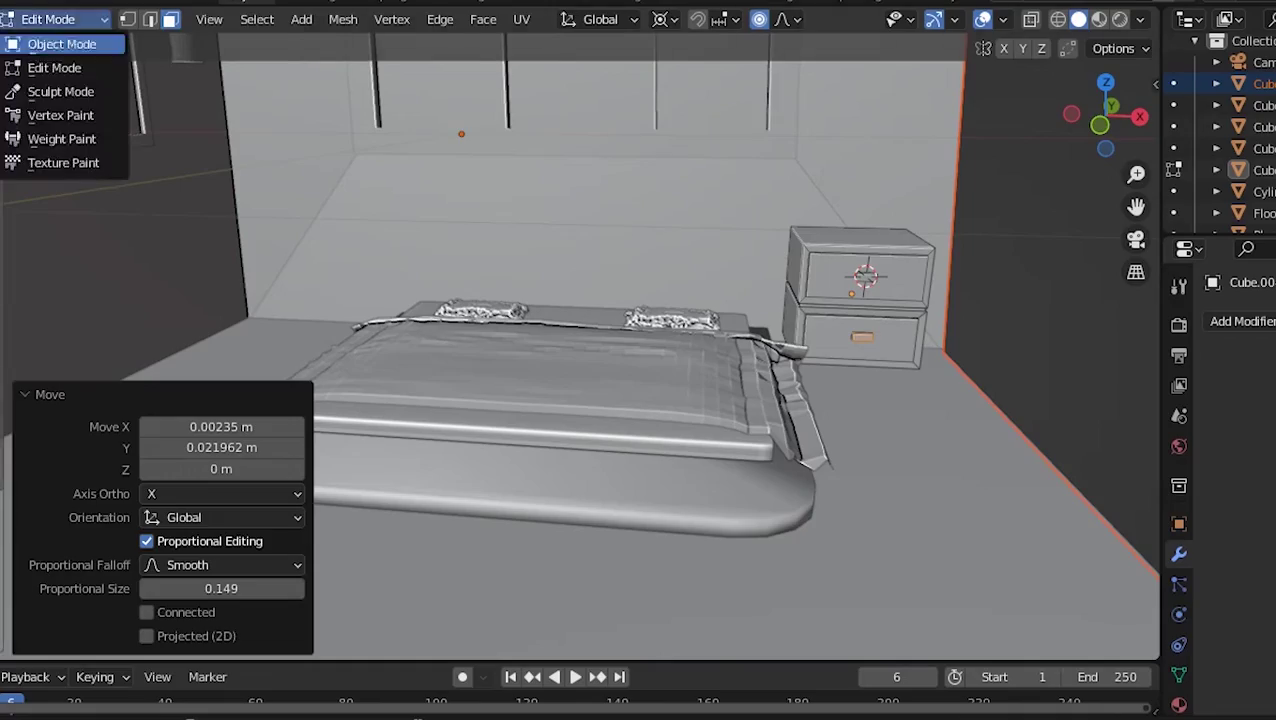
click(50, 43)
middle_drag(600, 400, 650, 400)
middle_drag(580, 360, 640, 330)
scroll(580, 360, up, 3)
scroll(580, 360, up, 2)
scroll(580, 360, down, 5)
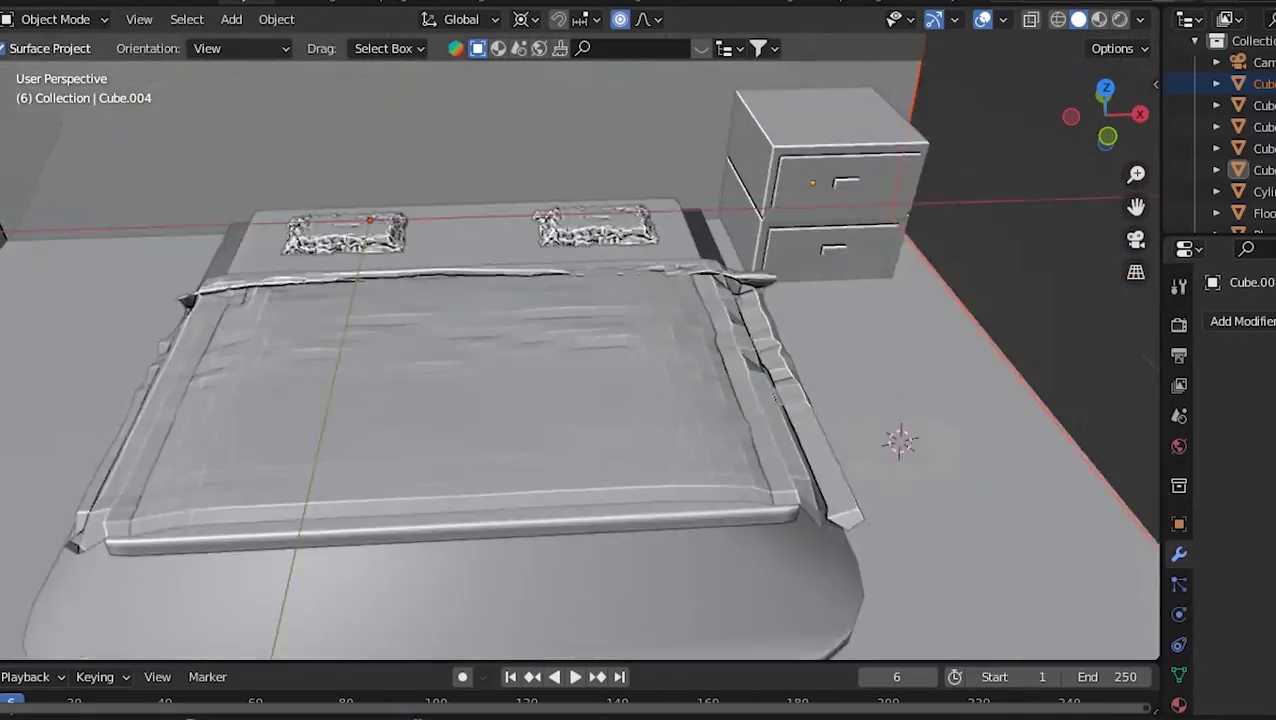
mouse_move(580, 360)
middle_down()
mouse_move(670, 340)
mouse_move(620, 350)
mouse_move(660, 345)
middle_up()
scroll(580, 360, down, 2)
scroll(580, 360, down, 3)
scroll(580, 360, down, 1)
scroll(580, 360, up, 1)
- Add a Mirror modifier to the drawer nightstand
click(1240, 321)
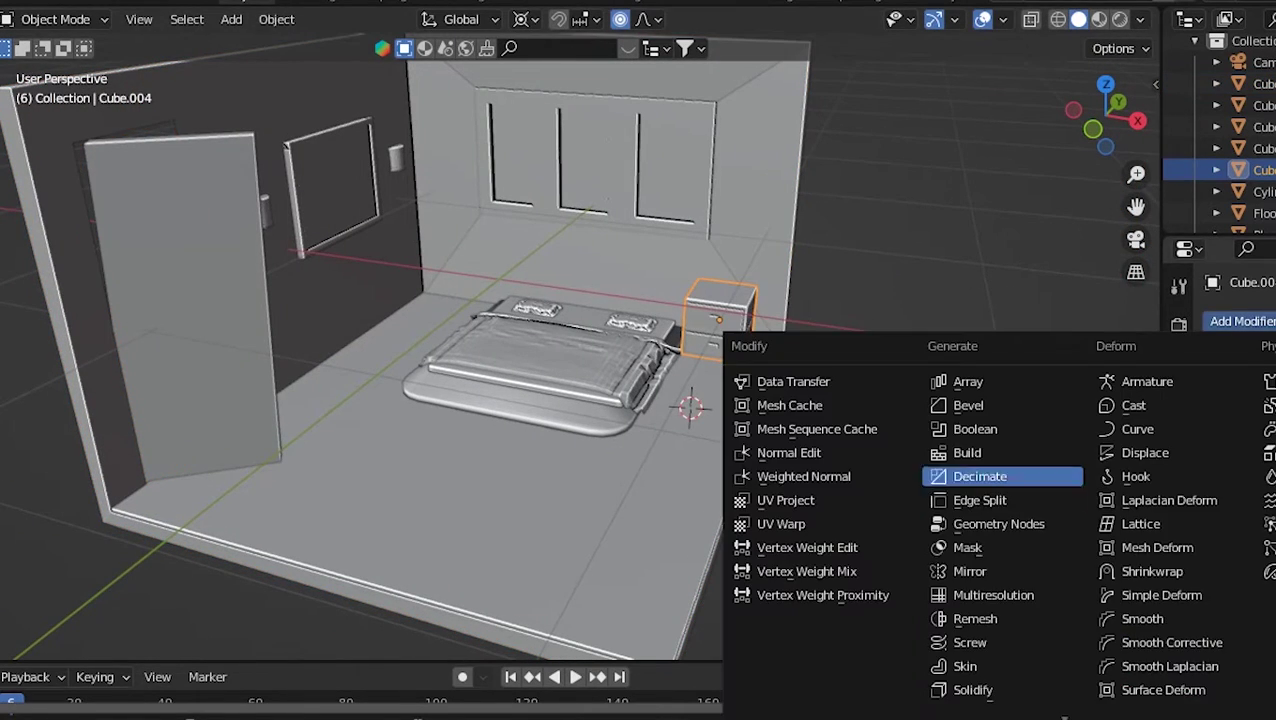
click(1000, 569)
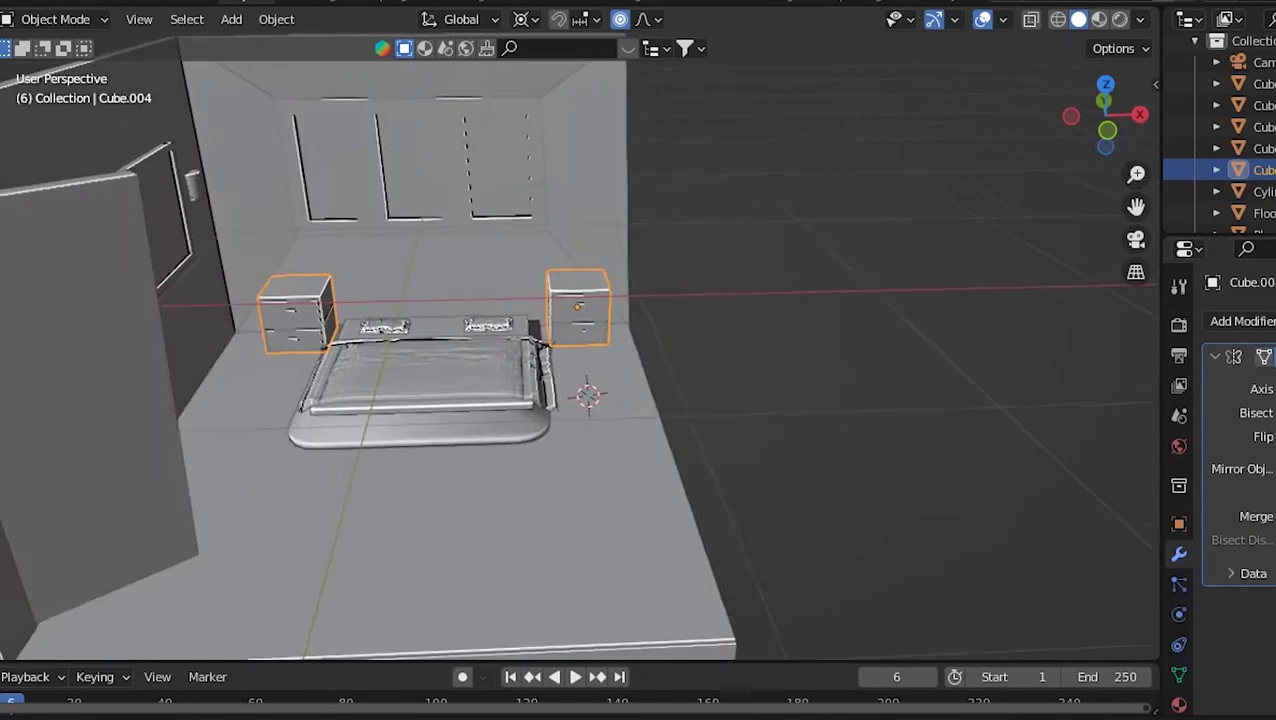
middle_drag(640, 400, 560, 360)
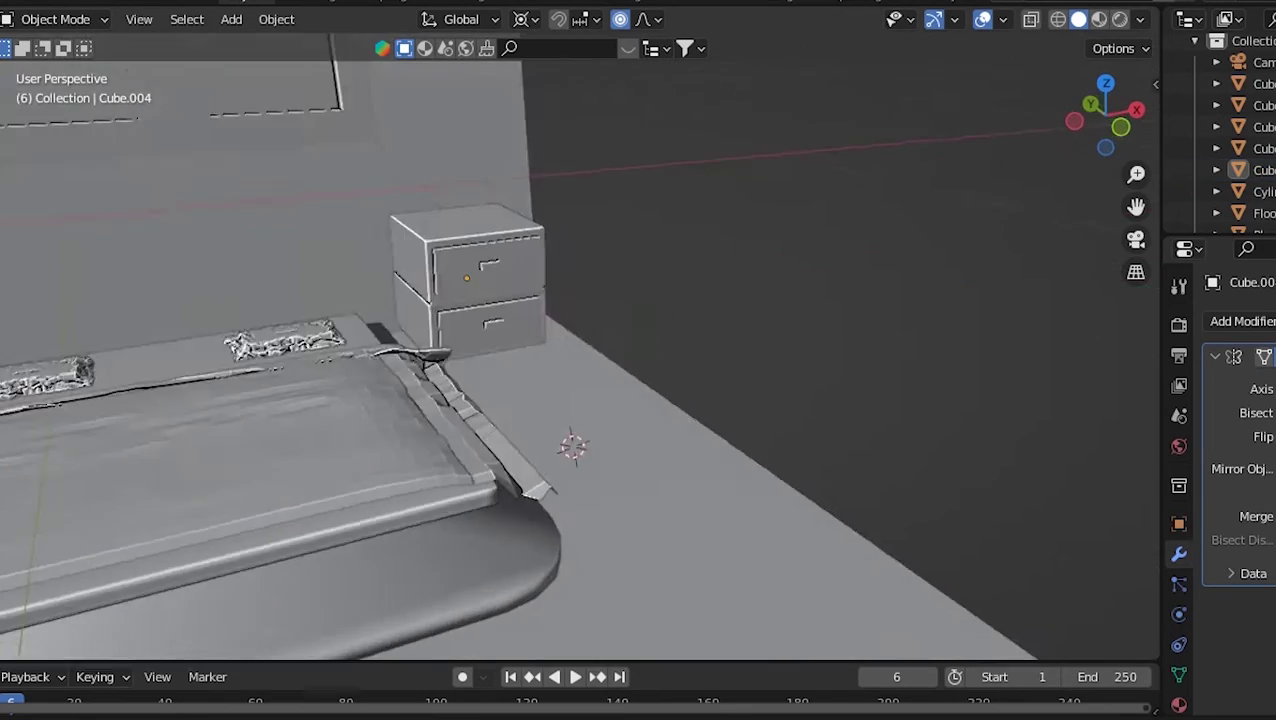
scroll(650, 212, up, 10)
scroll(650, 212, down, 6)
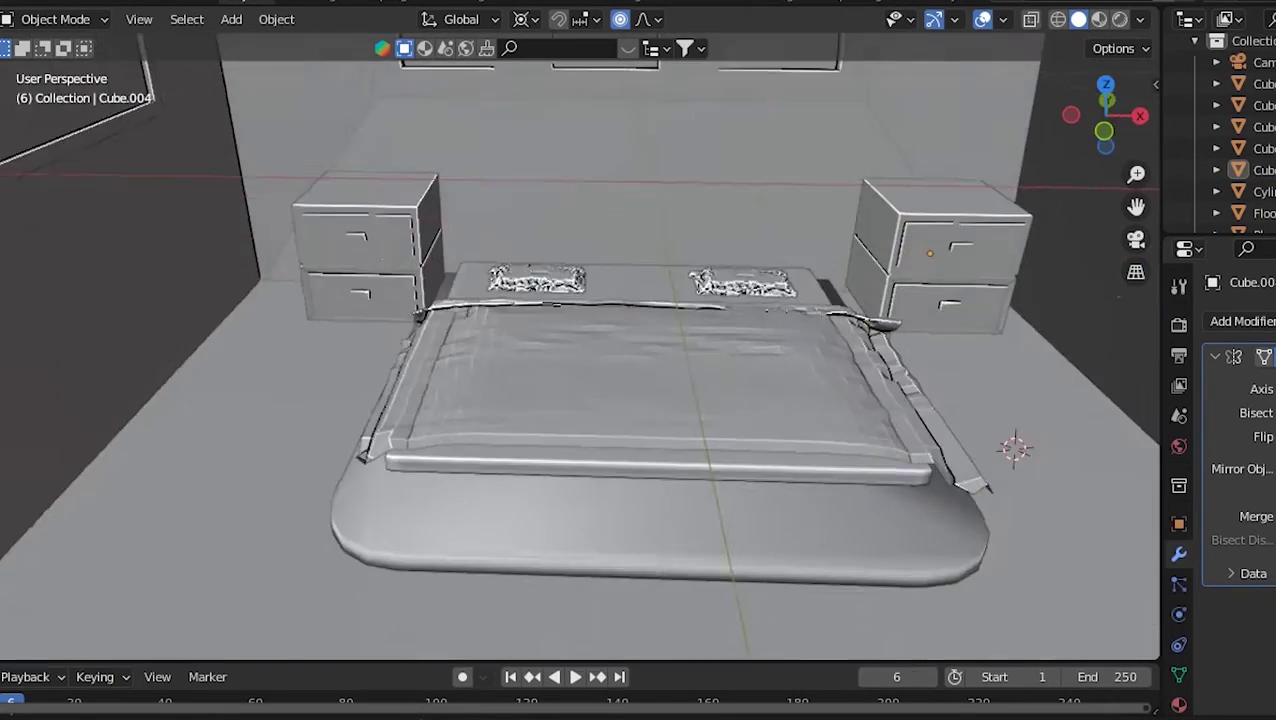
mouse_move(650, 212)
middle_down()
mouse_move(650, 350)
mouse_move(650, 250)
middle_up()
scroll(650, 350, up, 3)
scroll(650, 350, down, 3)
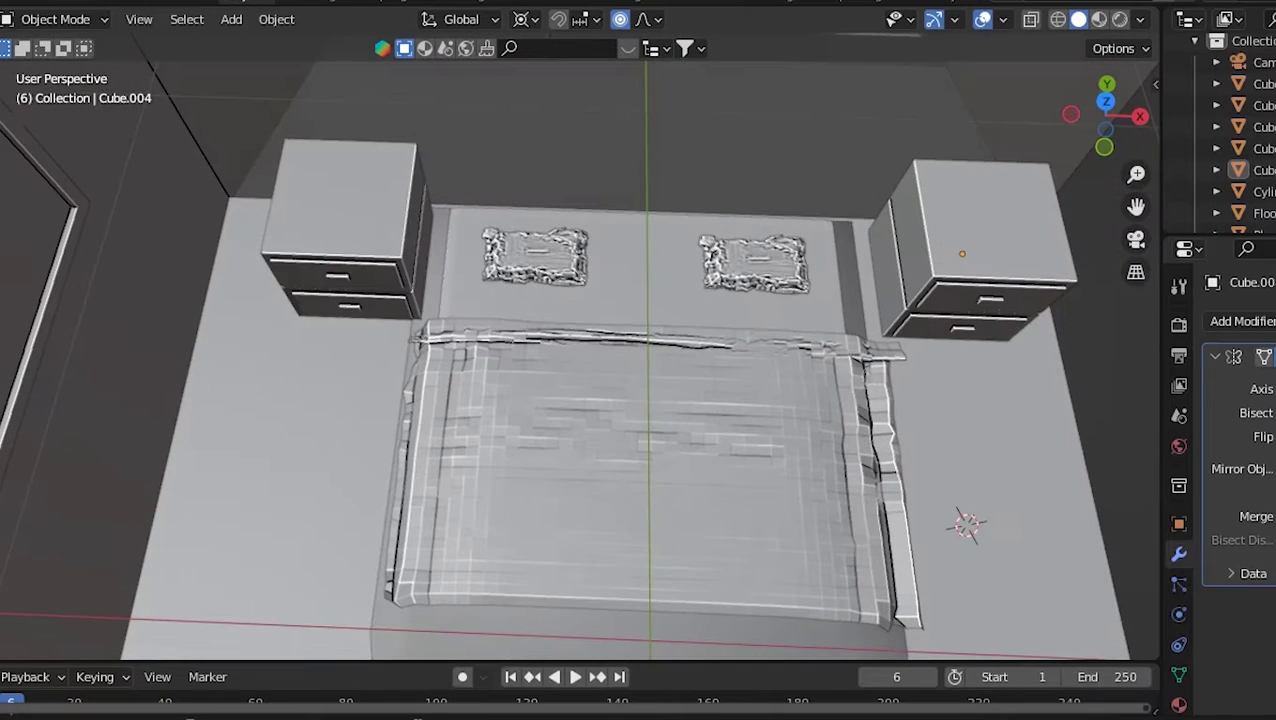
- Adjust the mirror so the nightstand copy appears on the bed's left side
click(970, 250)
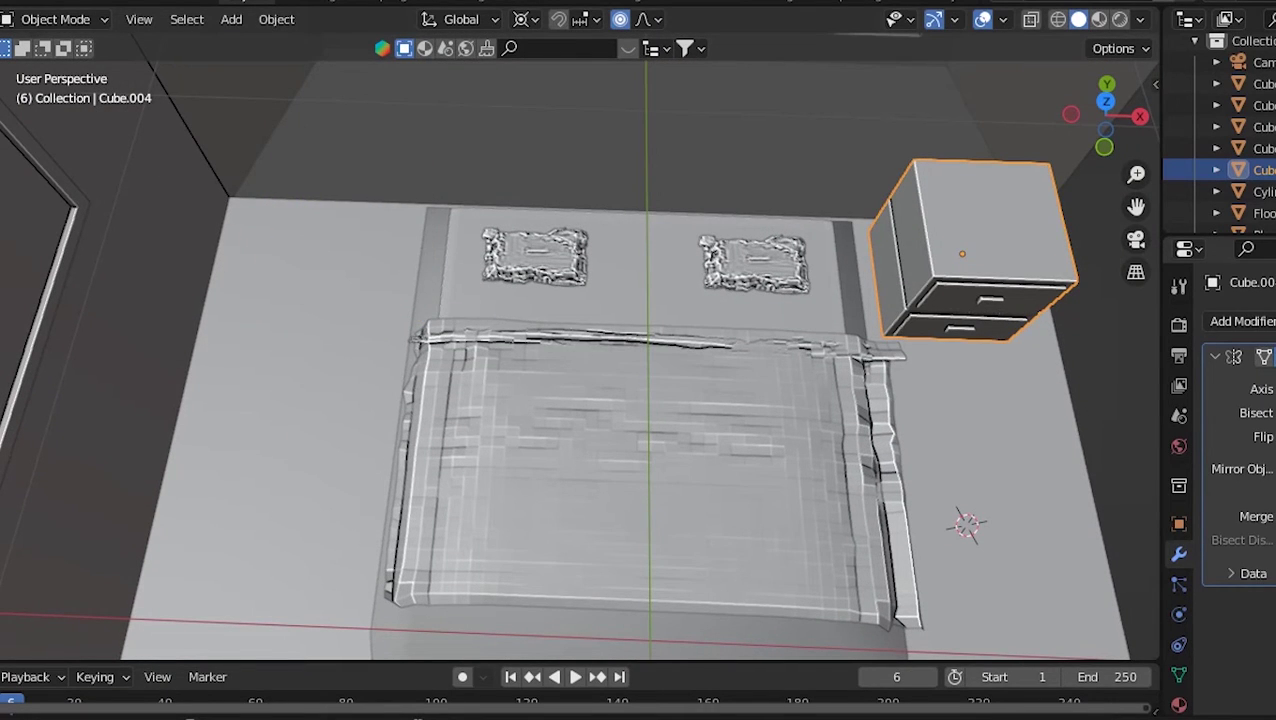
middle_drag(650, 400, 650, 300)
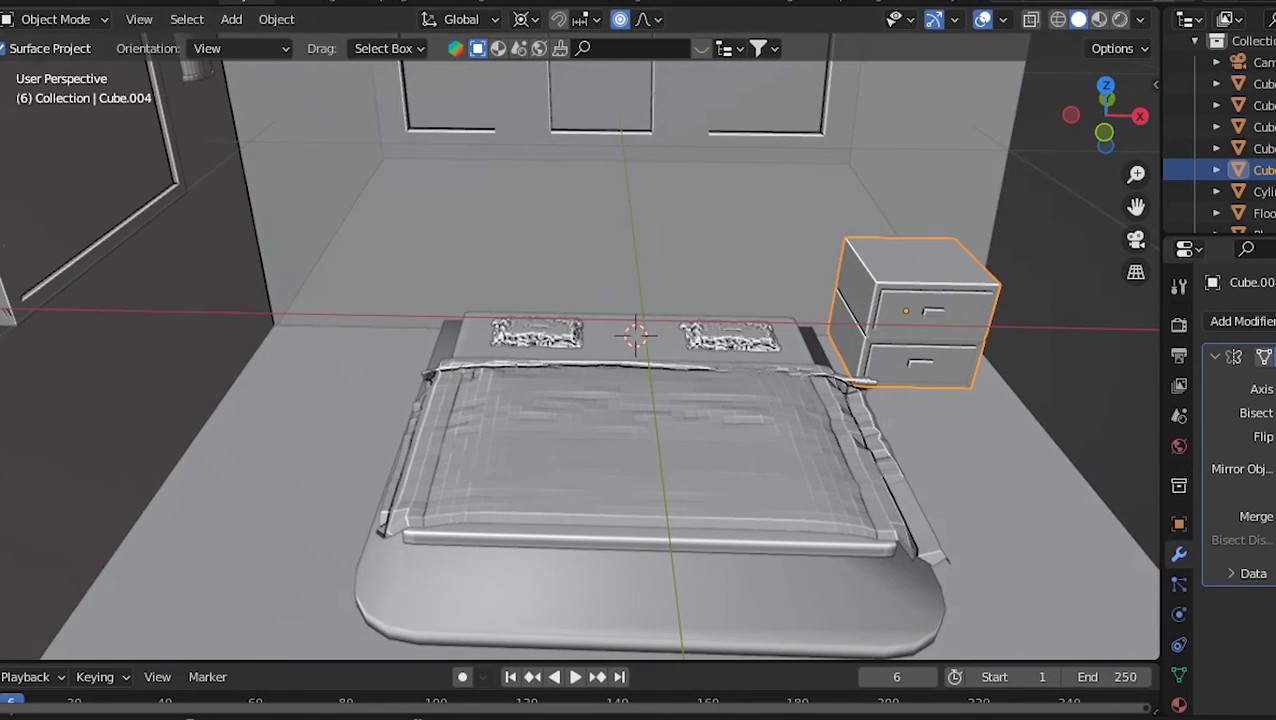
click(640, 332)
scroll(640, 332, down, 3)
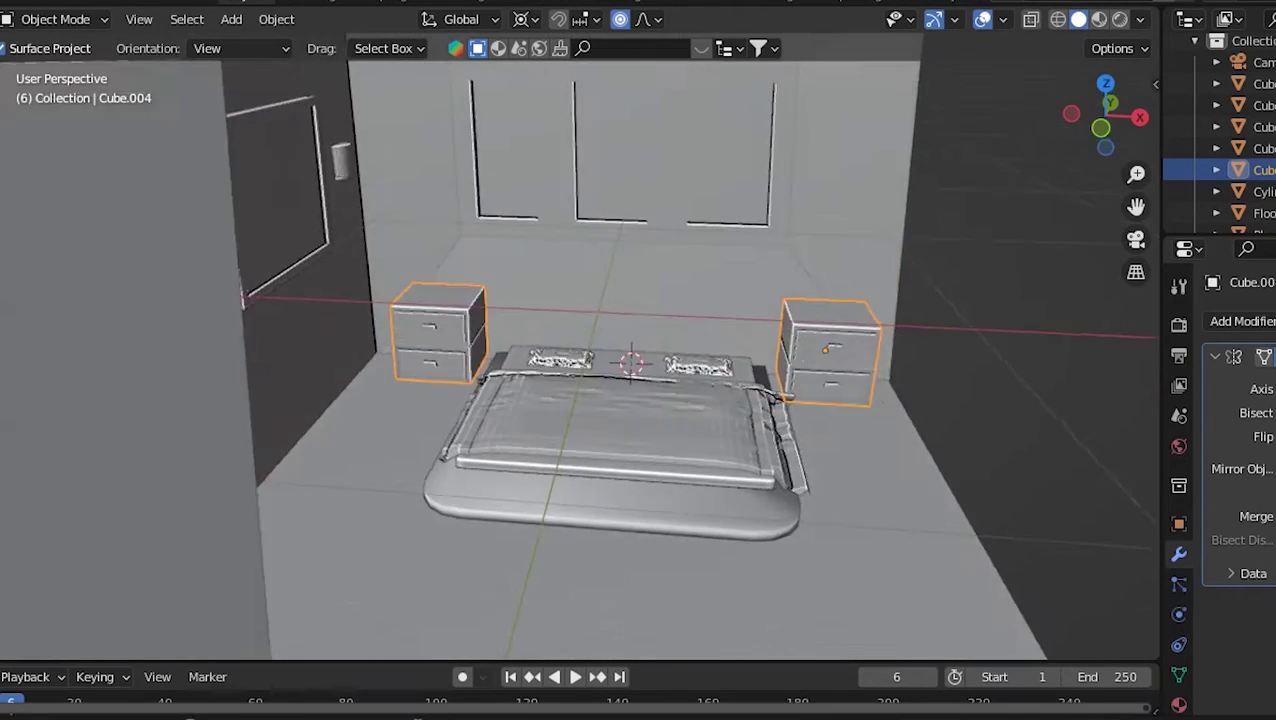
middle_drag(640, 332, 520, 300)
middle_drag(580, 380, 600, 330)
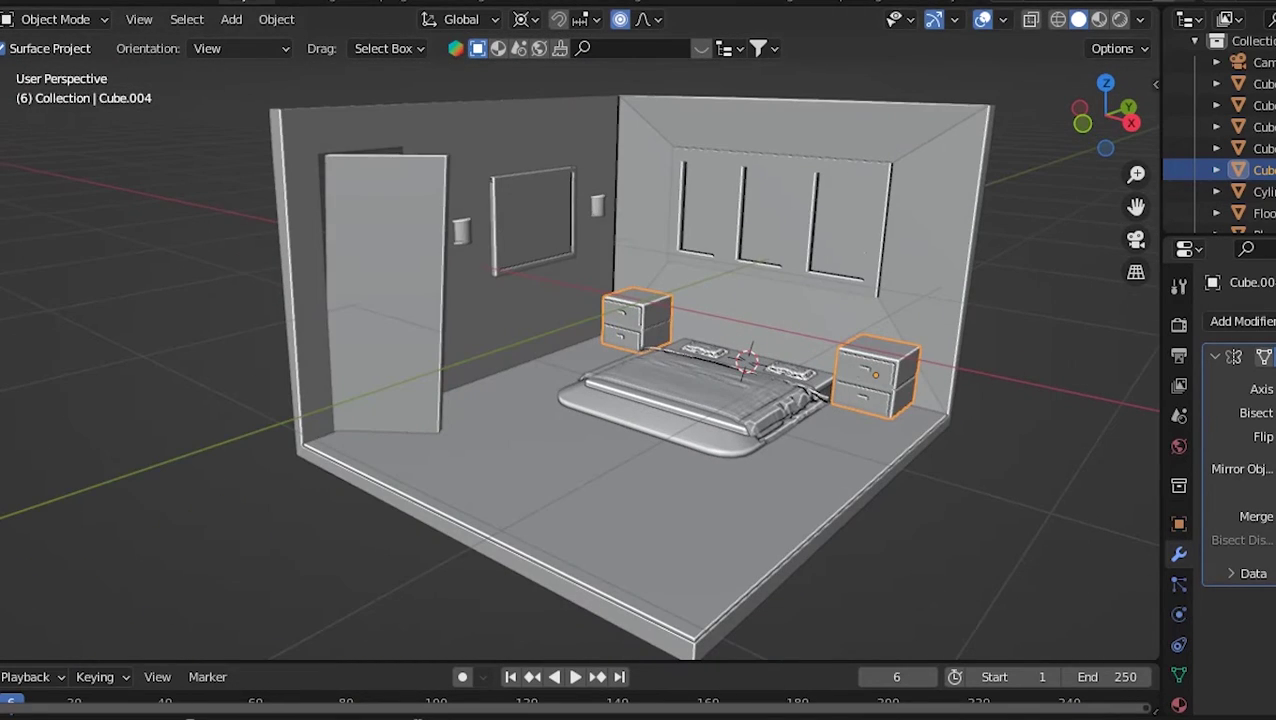
- Isolate the nightstand in local view, then undo a first trial cube
key(KP_Divide)
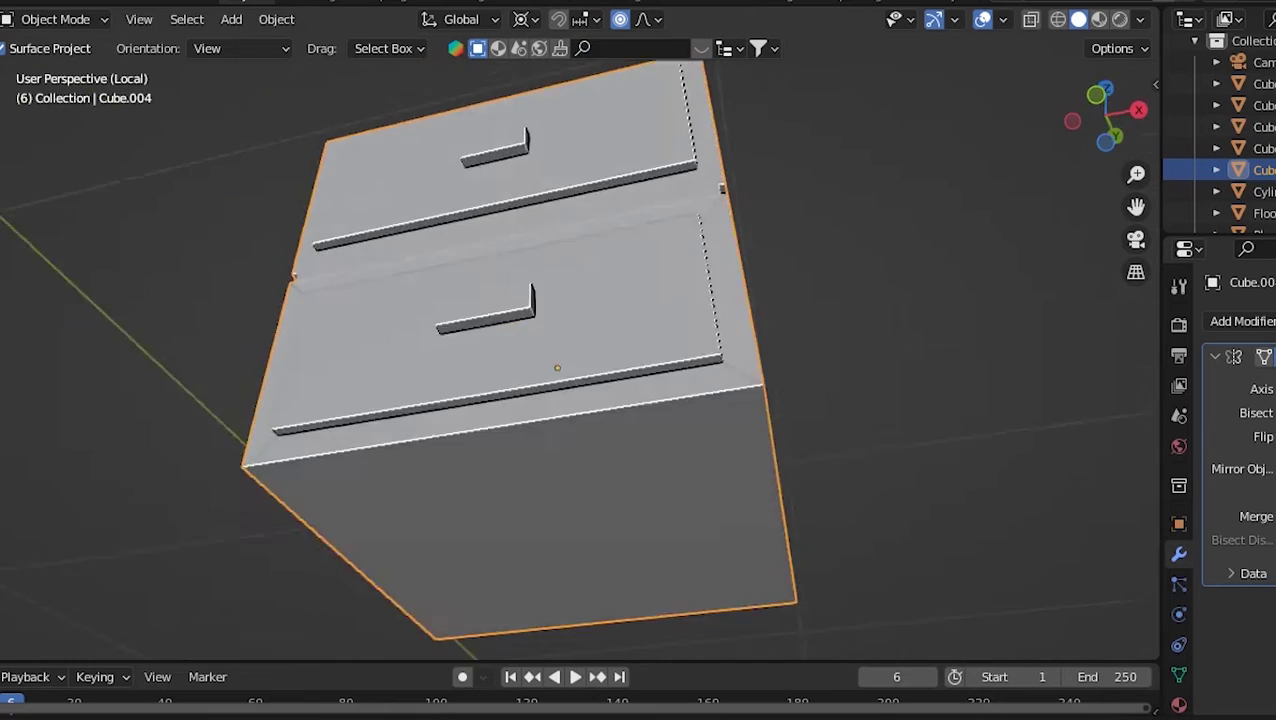
key(w)
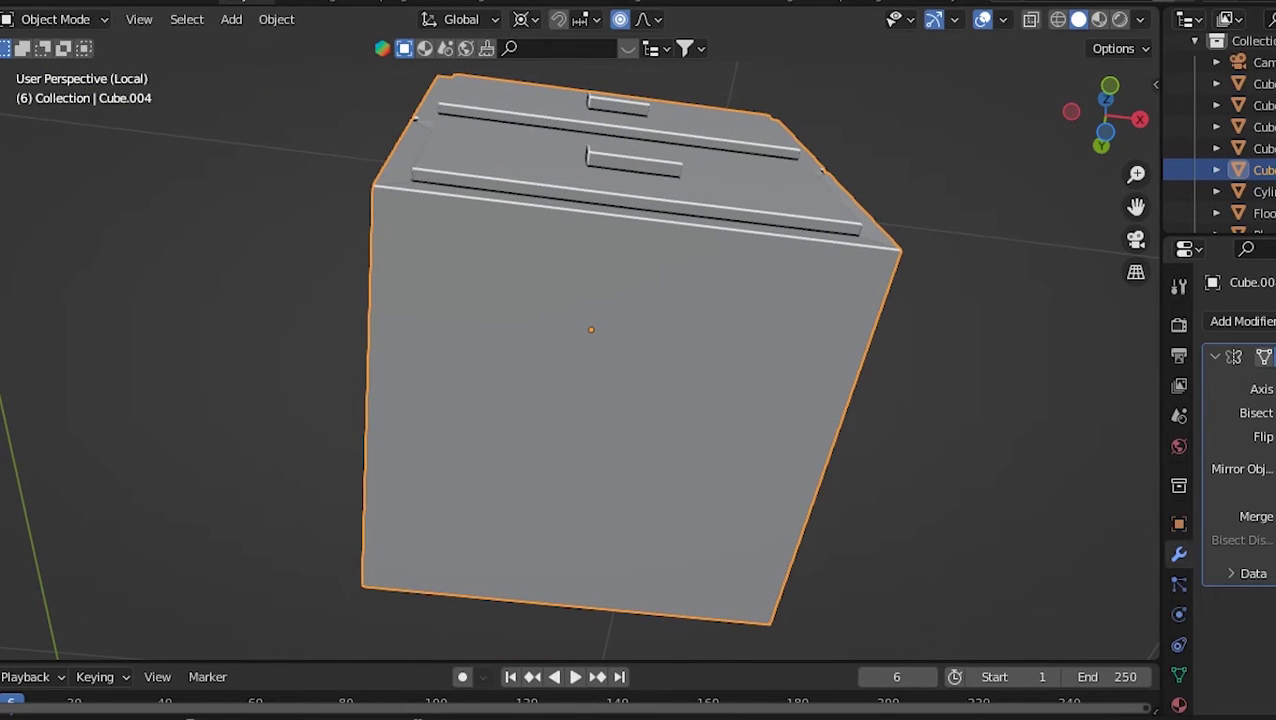
key(ctrl+a)
click(185, 340)
key(shift+a)
click(330, 317)
key(s)
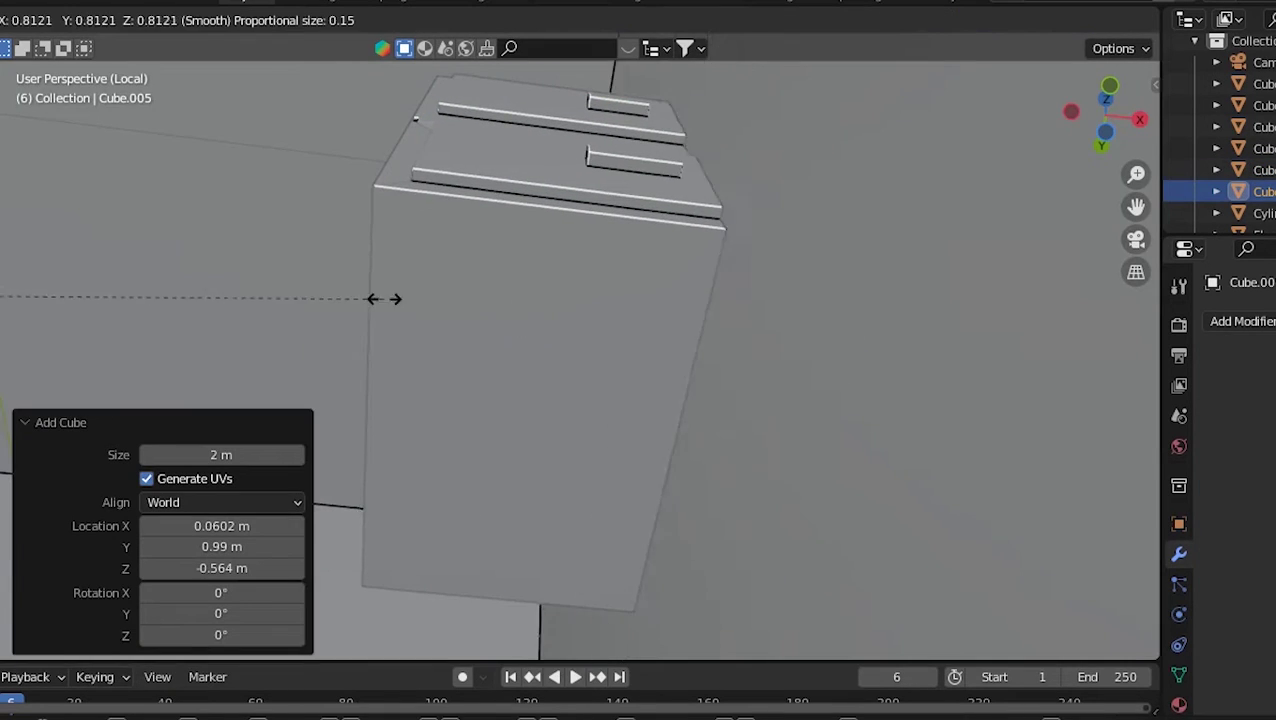
click(212, 222)
key(ctrl+z)
scroll(600, 340, down, 3)
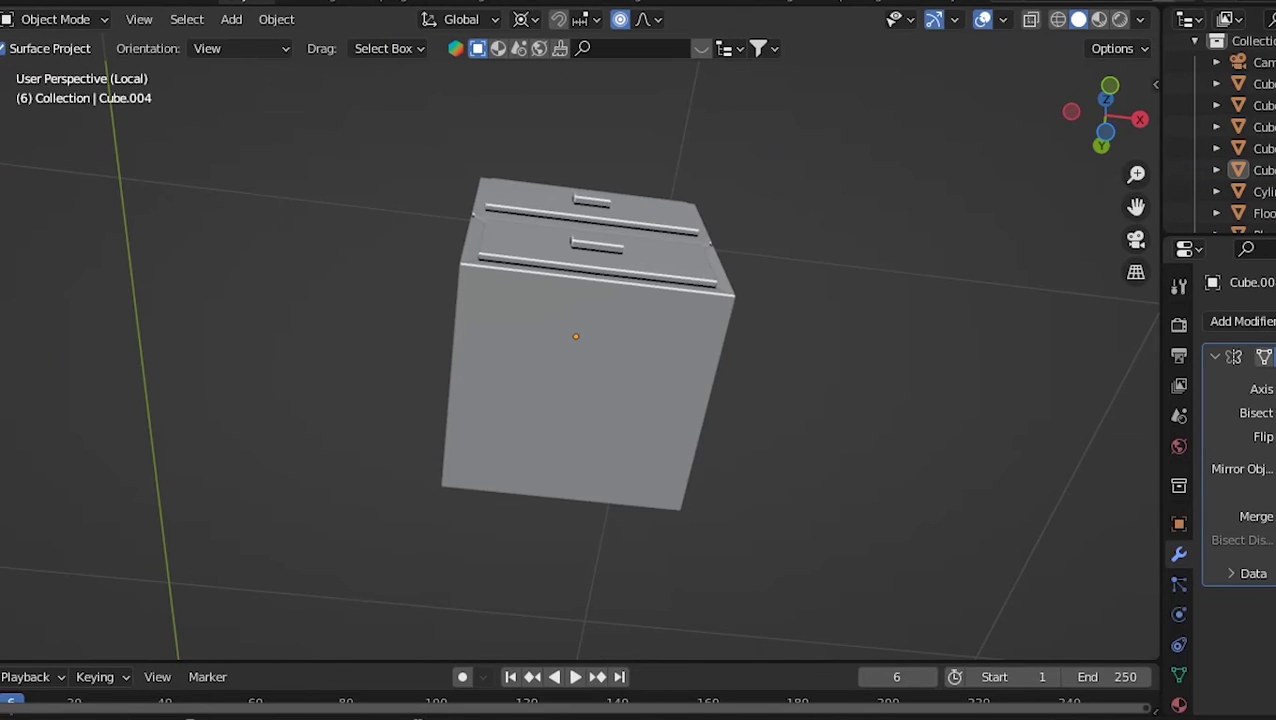
key(ctrl+z)
key(ctrl+a)
key(Escape)
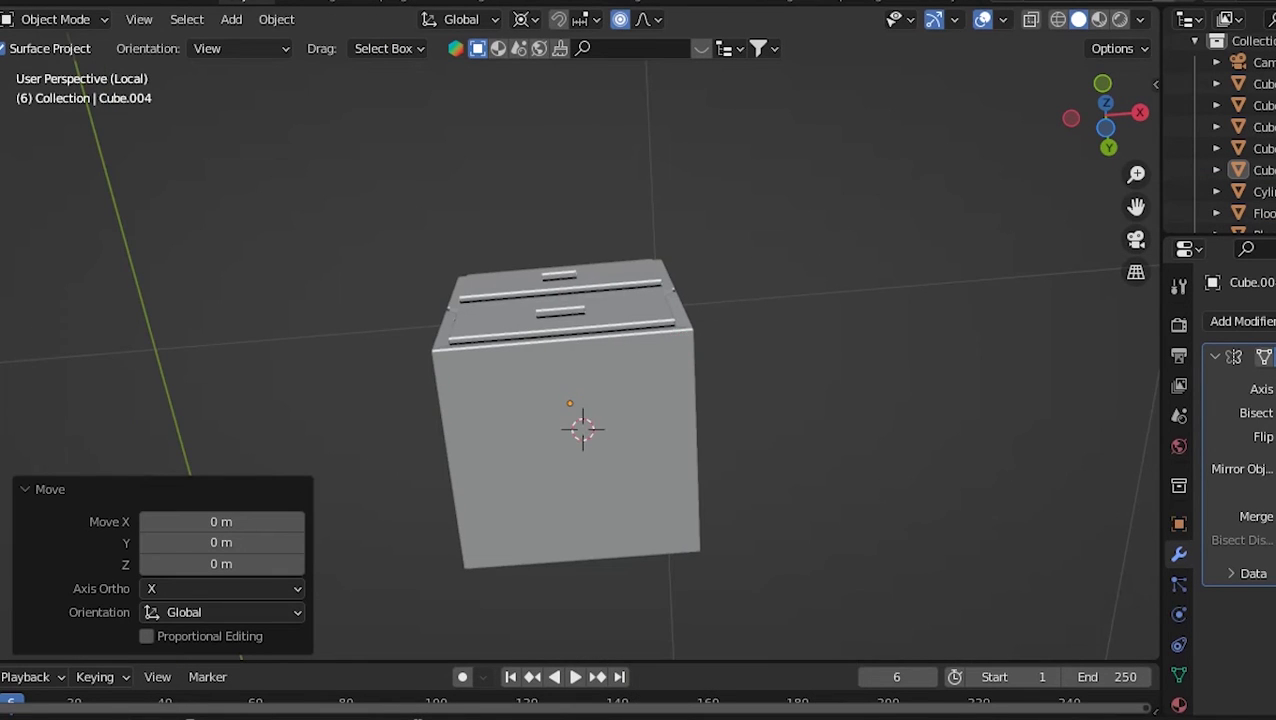
- Add a new cube and shrink it to a tiny leg-sized block
key(shift+a)
click(760, 319)
key(s)
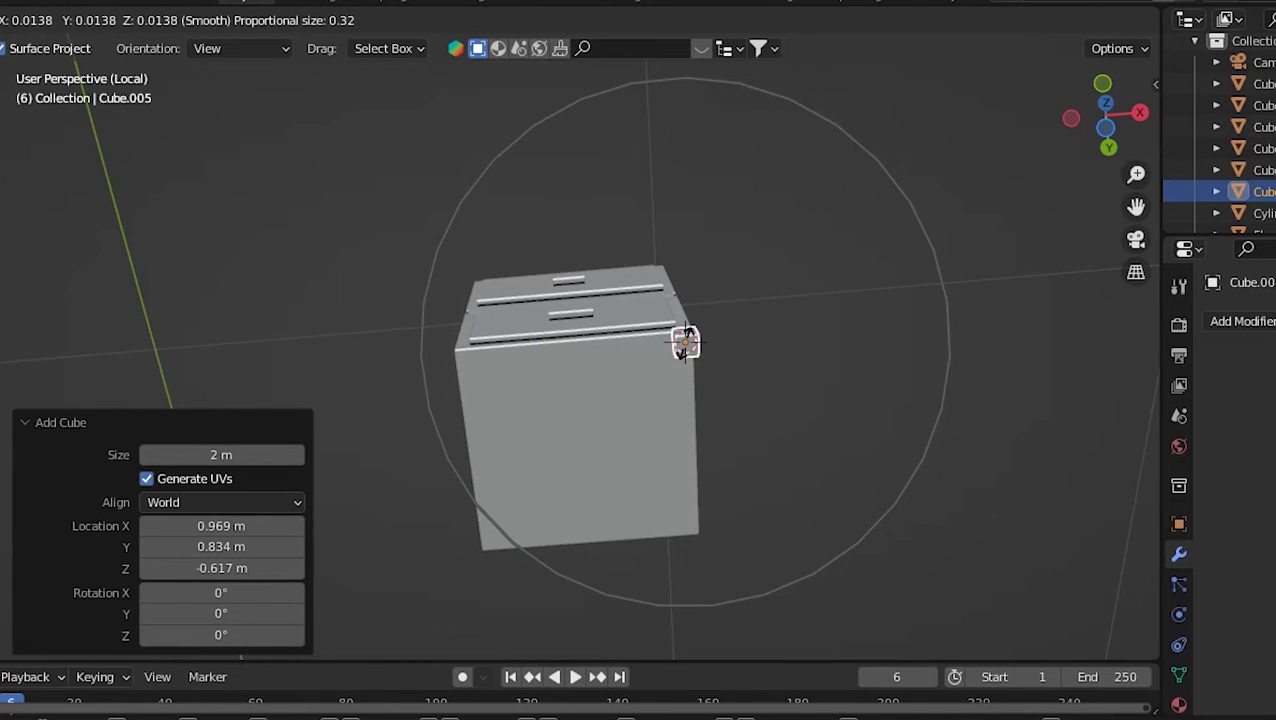
click(685, 343)
scroll(685, 343, up, 5)
mouse_move(1054, 325)
middle_down()
mouse_move(1085, 350)
mouse_move(627, 292)
middle_up()
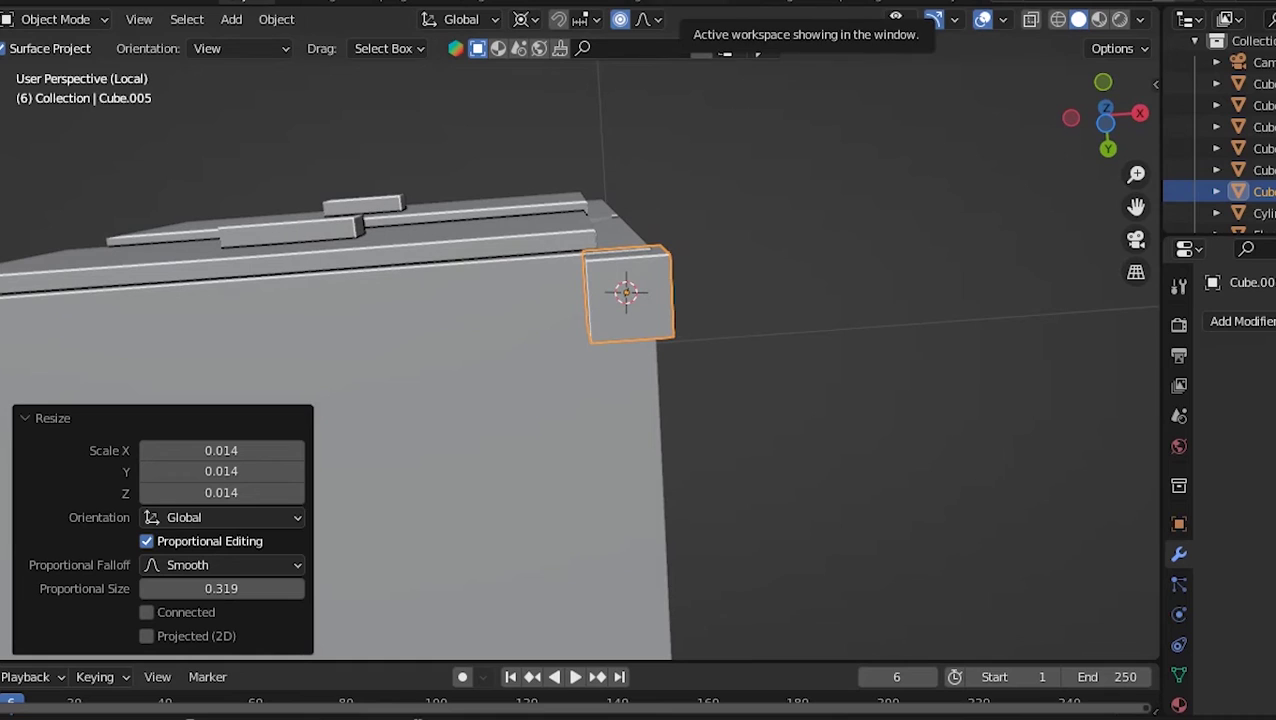
- In Edit Mode, stretch the small cube along Z into a slim leg
click(55, 19)
click(60, 62)
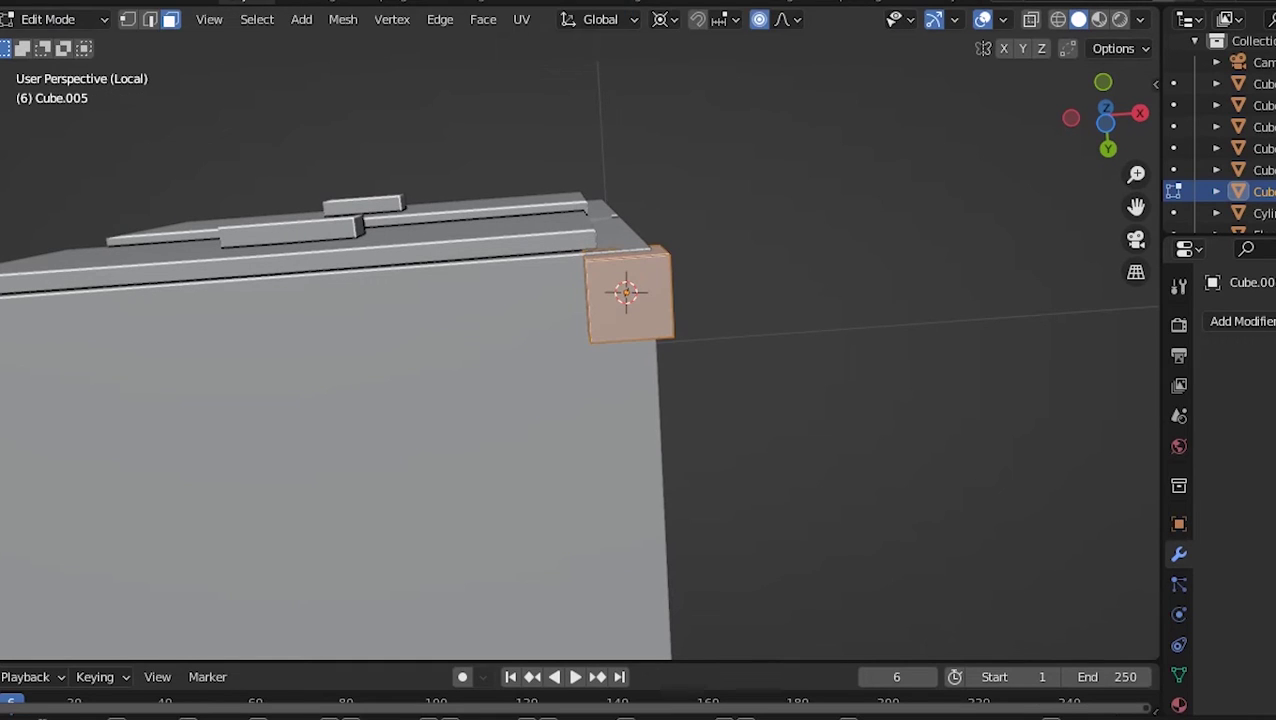
key(g)
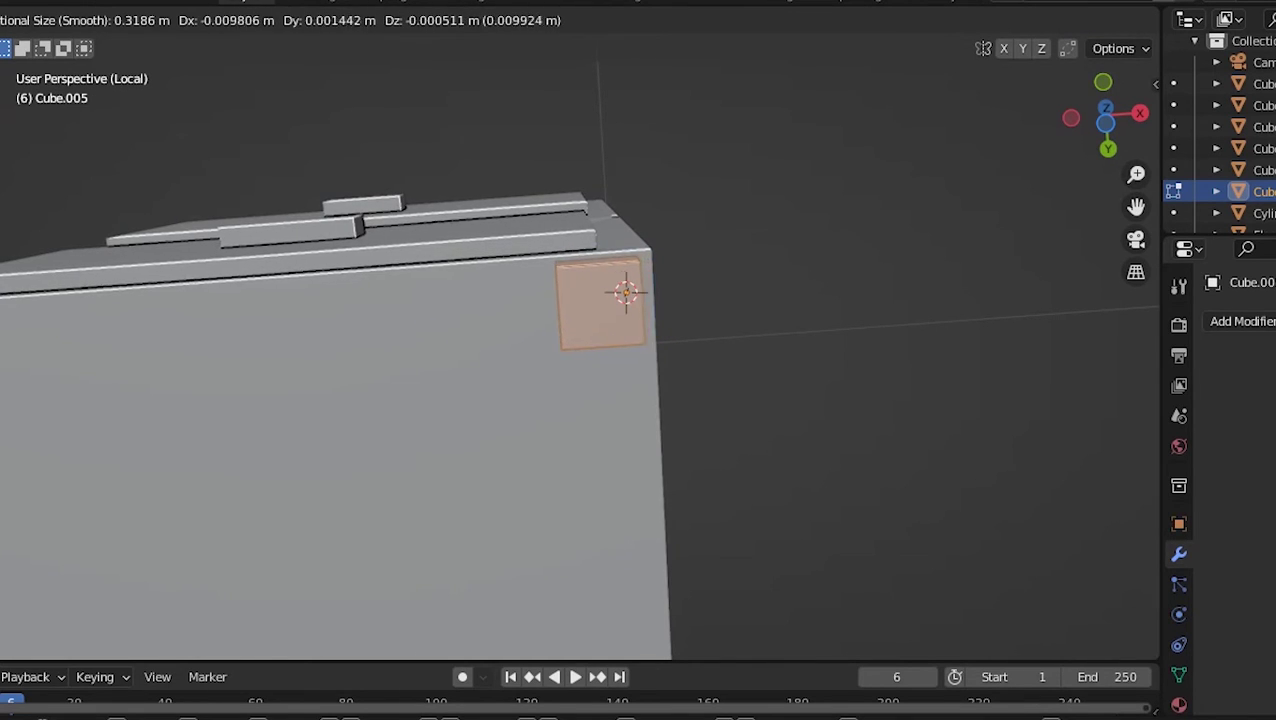
key(s)
key(z)
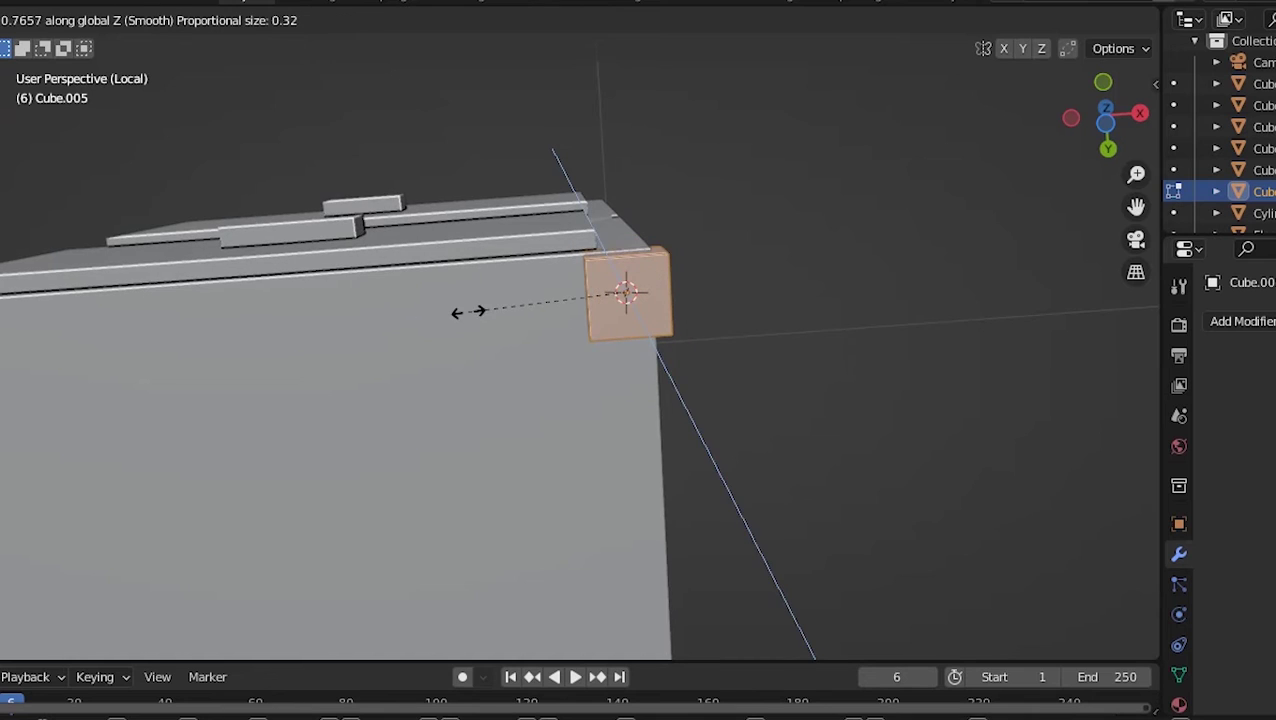
click(516, 322)
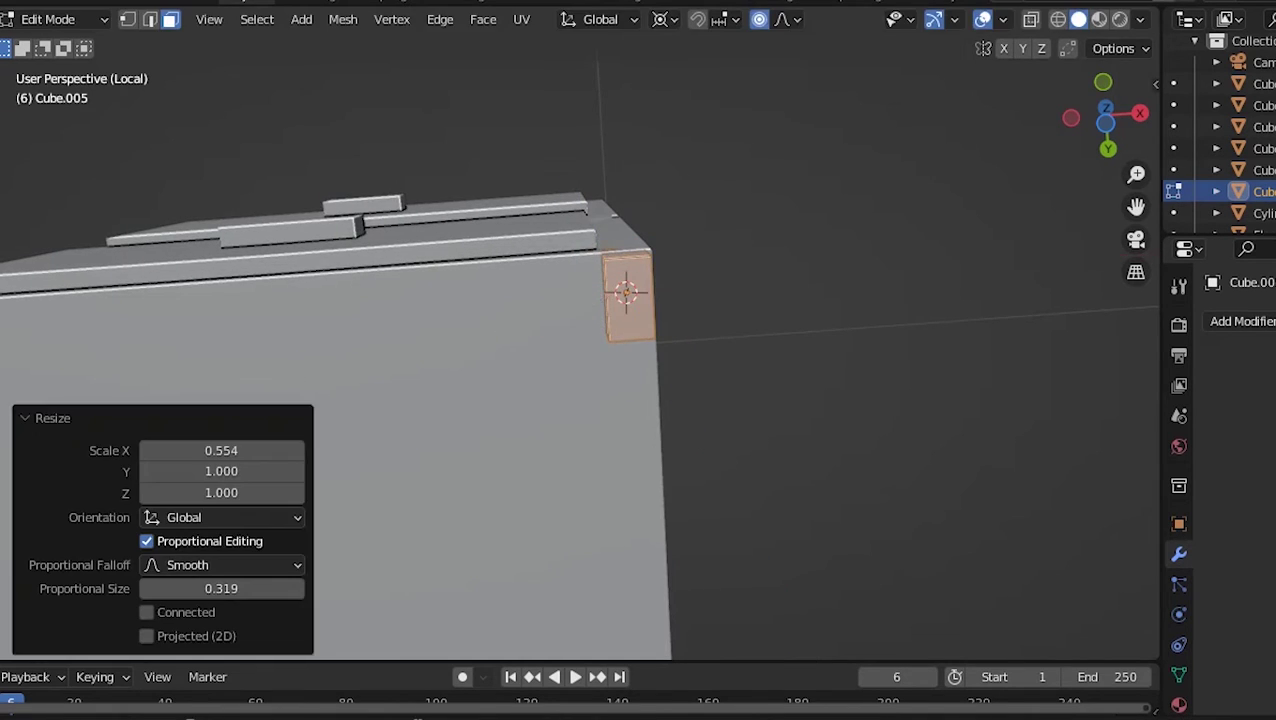
- Move the leg under a corner of the cabinet, constraining the last move to Y
middle_drag(516, 322, 516, 400)
key(g)
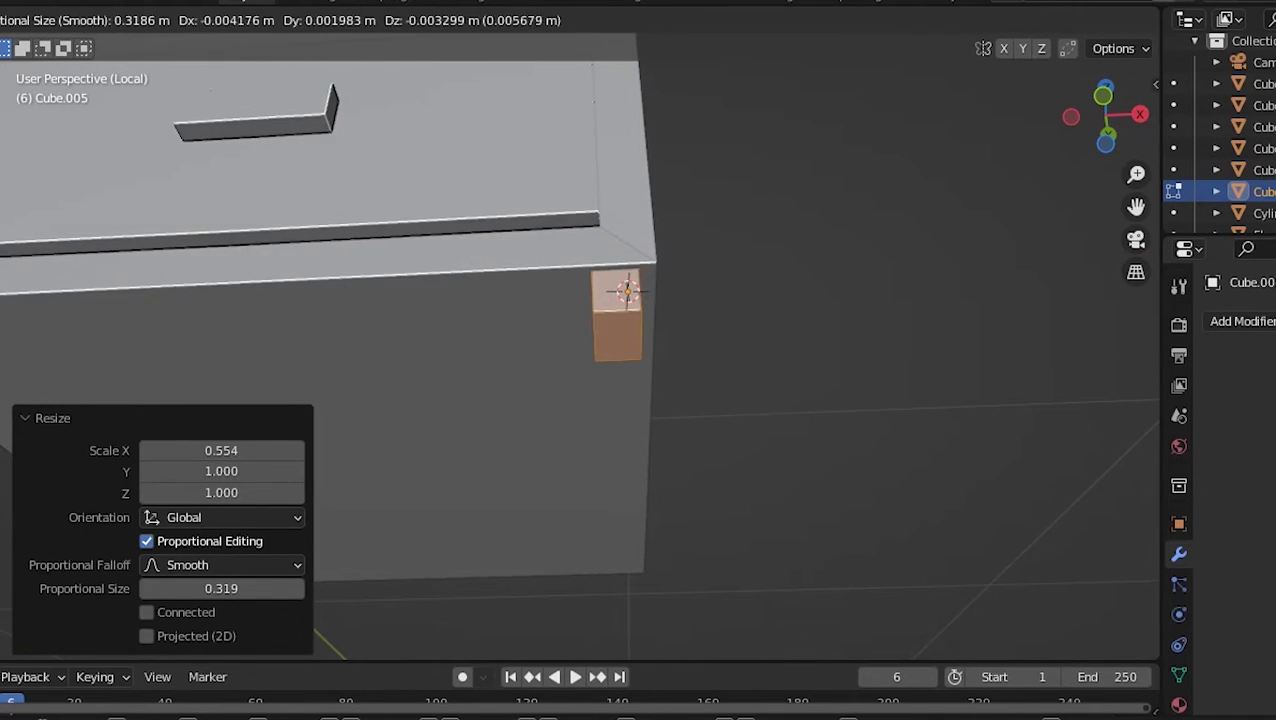
key(Return)
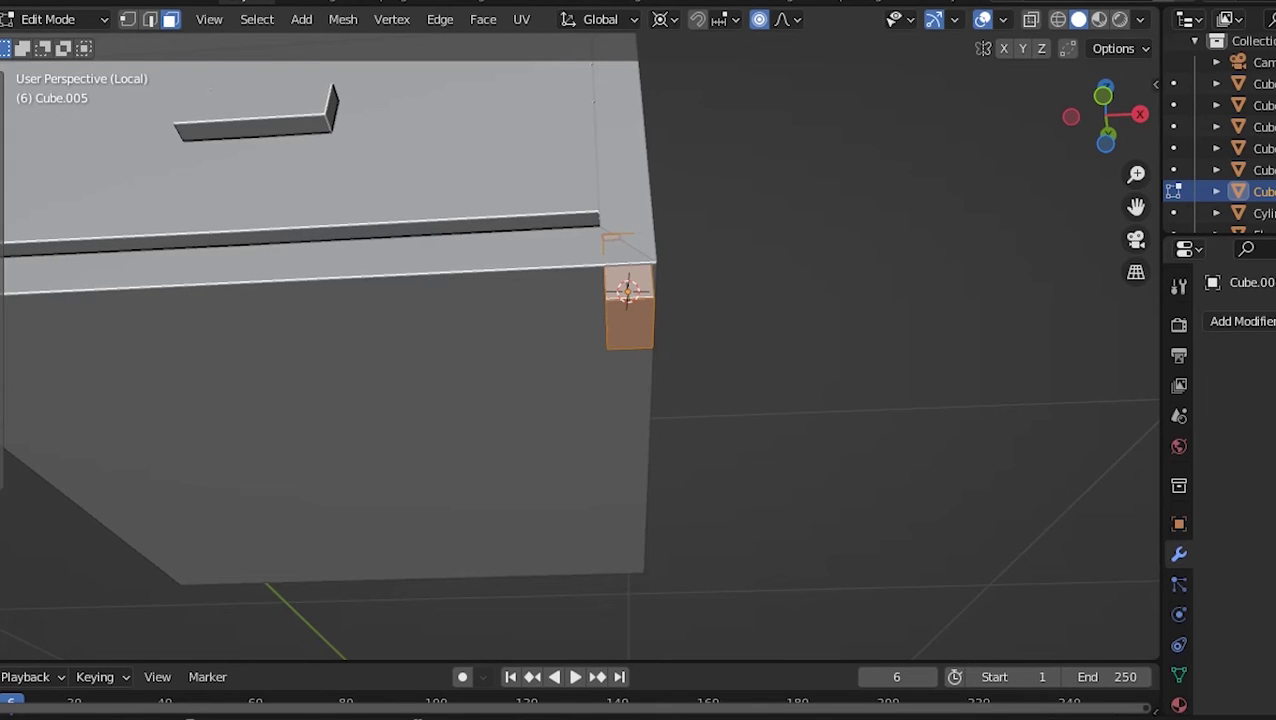
key(g)
mouse_move(627, 290)
middle_down()
mouse_move(707, 400)
mouse_move(892, 452)
middle_up()
key(y)
click(740, 401)
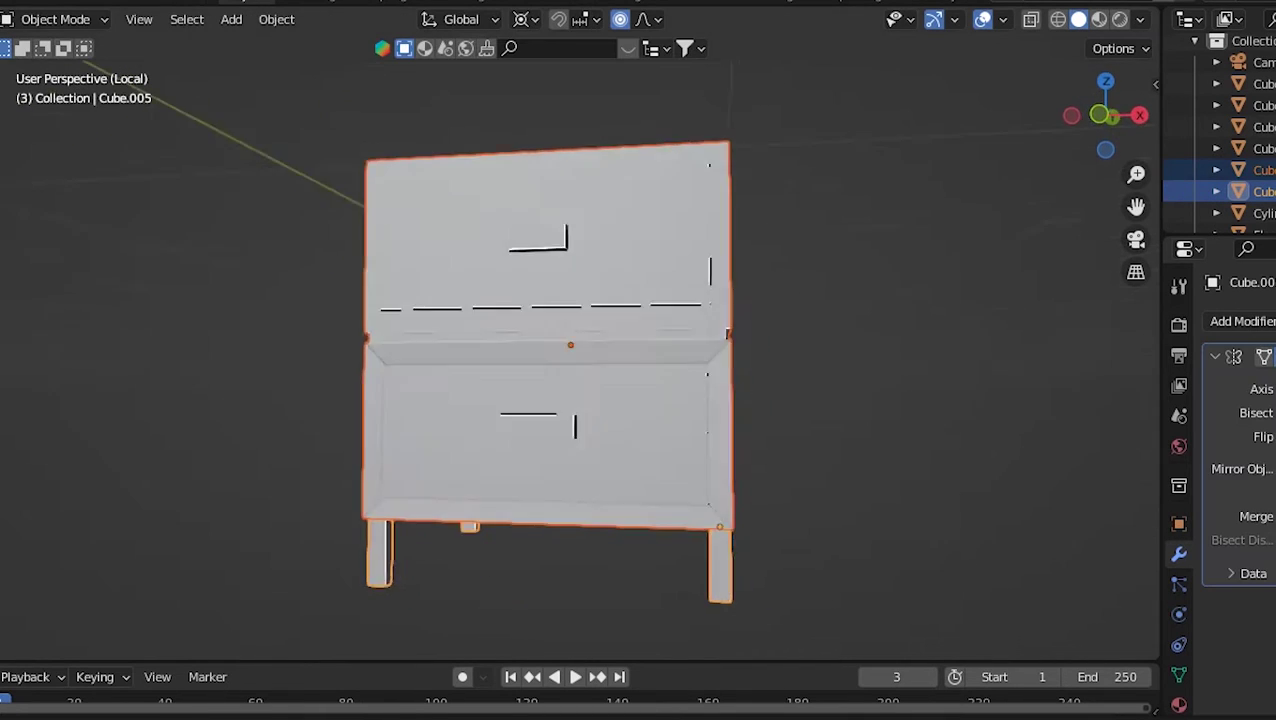
- Leave local view and duplicate the nightstand, cancelling the follow-up move
scroll(580, 350, down, 5)
key(KP_Divide)
key(shift+d)
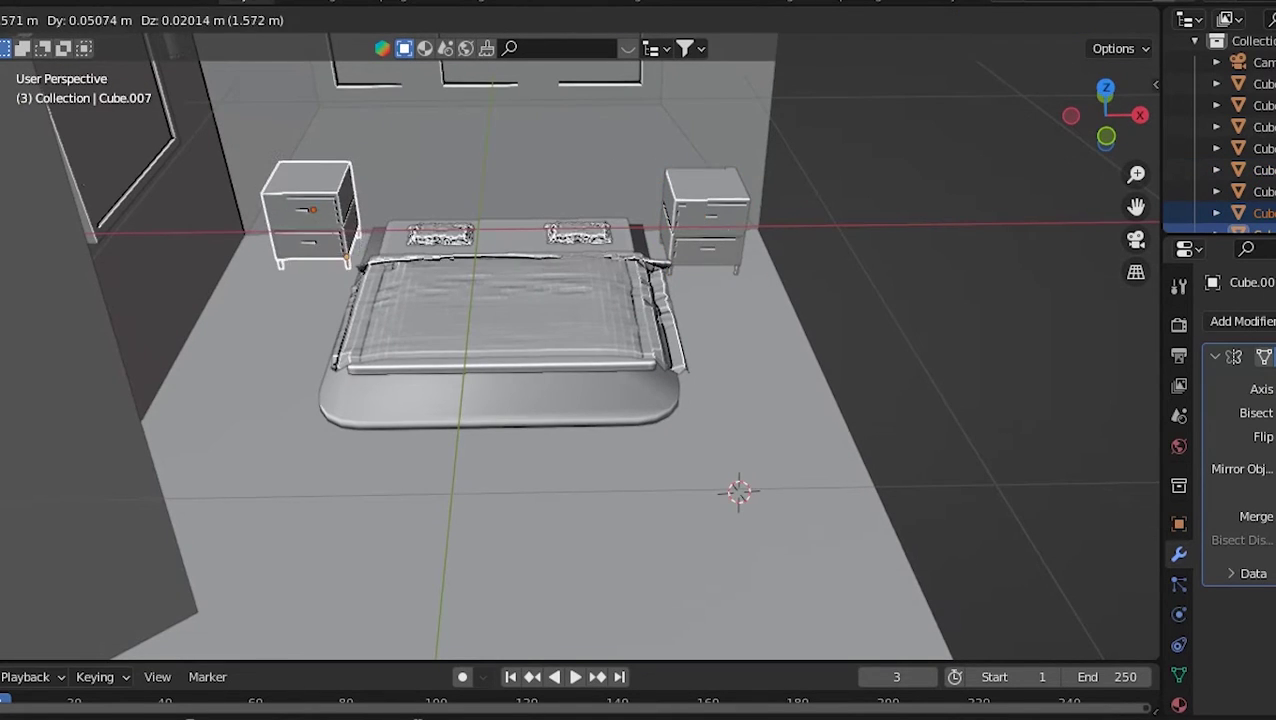
click(305, 215)
middle_drag(600, 350, 620, 450)
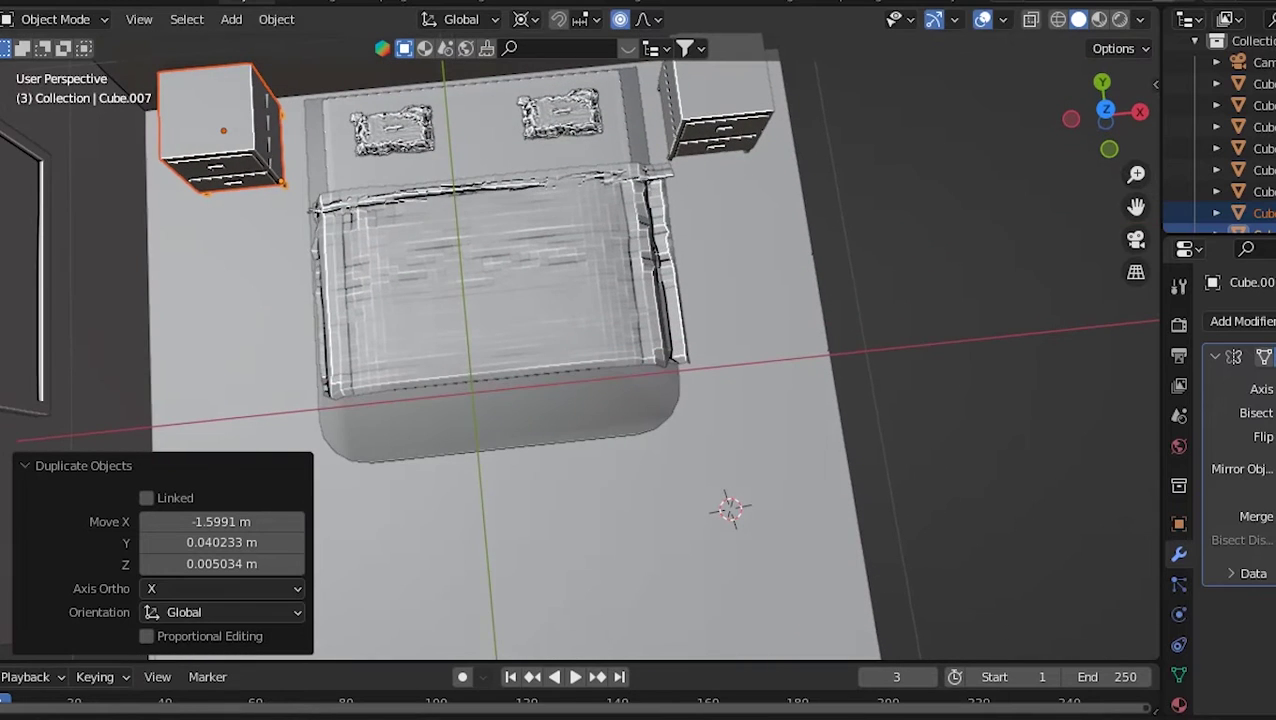
key(g)
key(Escape)
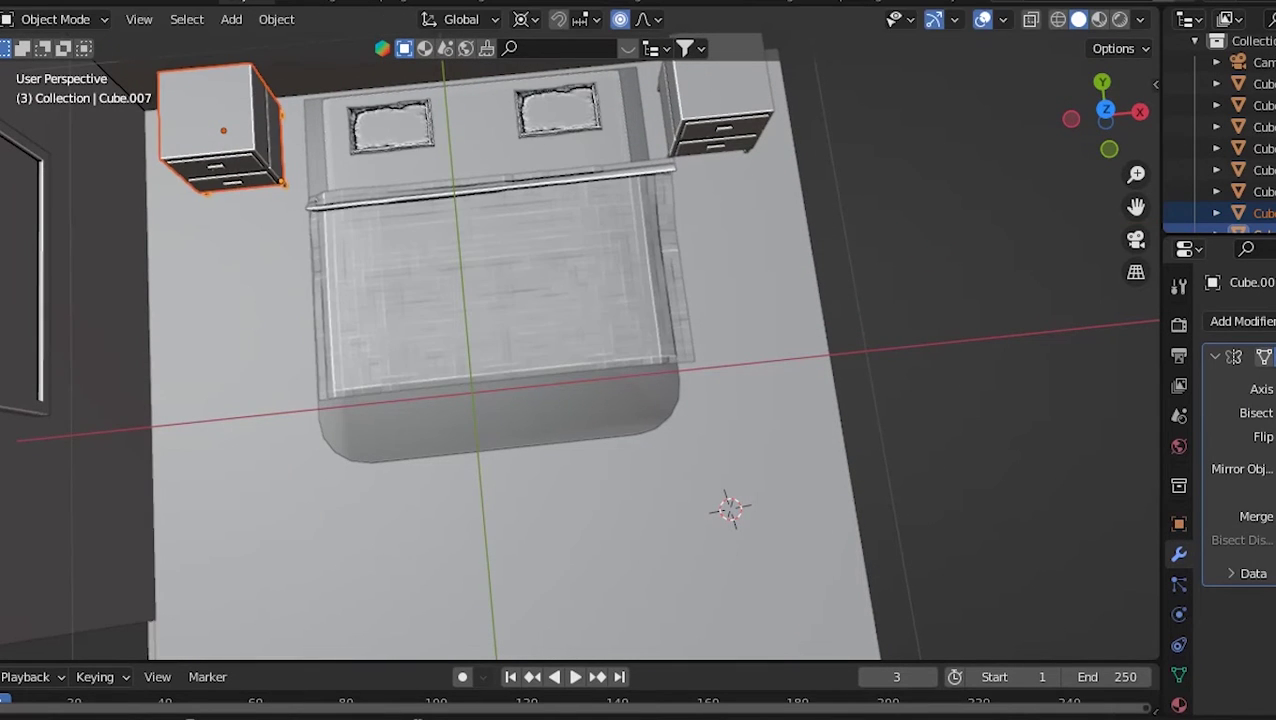
- Select both nightstand parts and duplicate them to the bed's left side
click(706, 114)
middle_drag(706, 114, 706, 40)
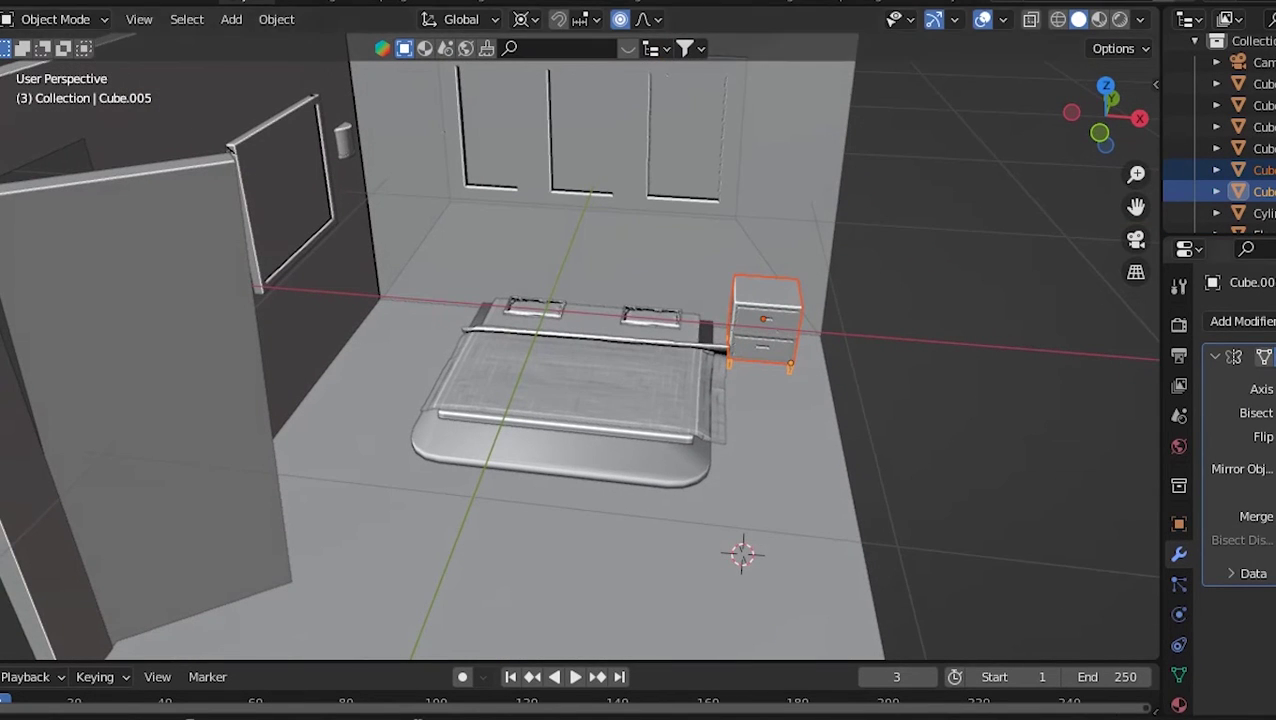
shift+click(765, 320)
key(shift+d)
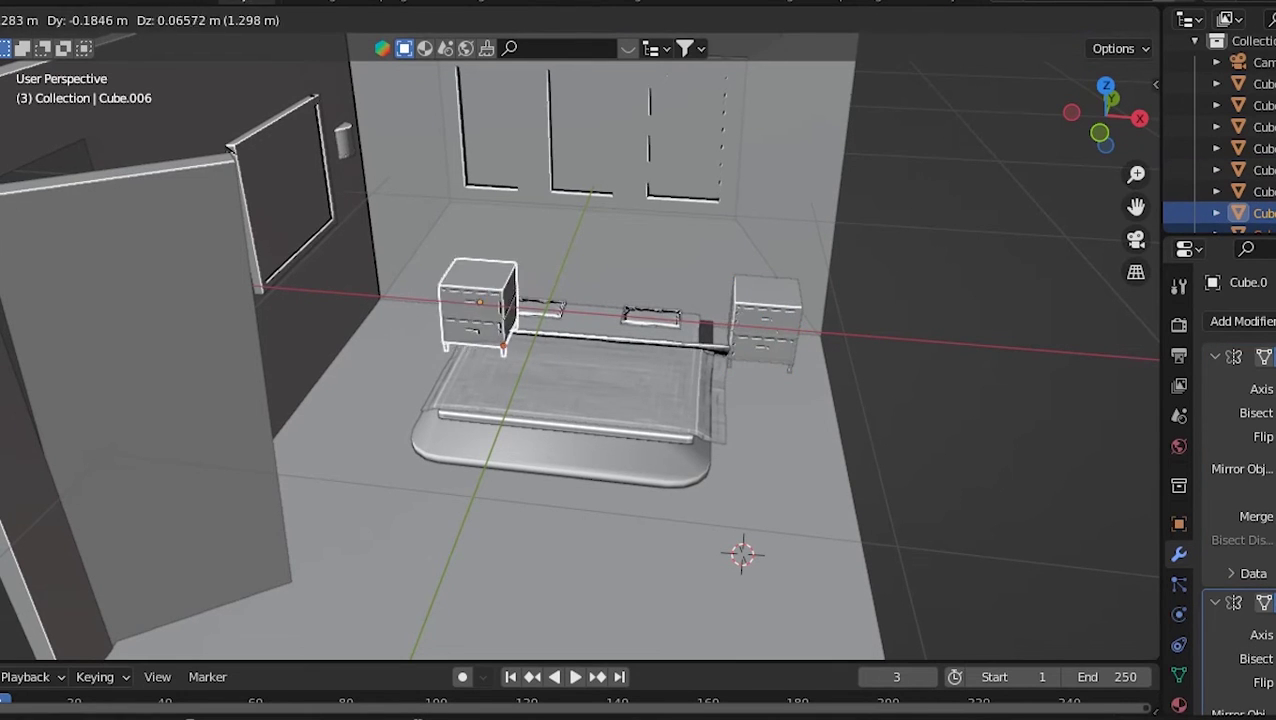
click(430, 290)
middle_drag(430, 290, 430, 360)
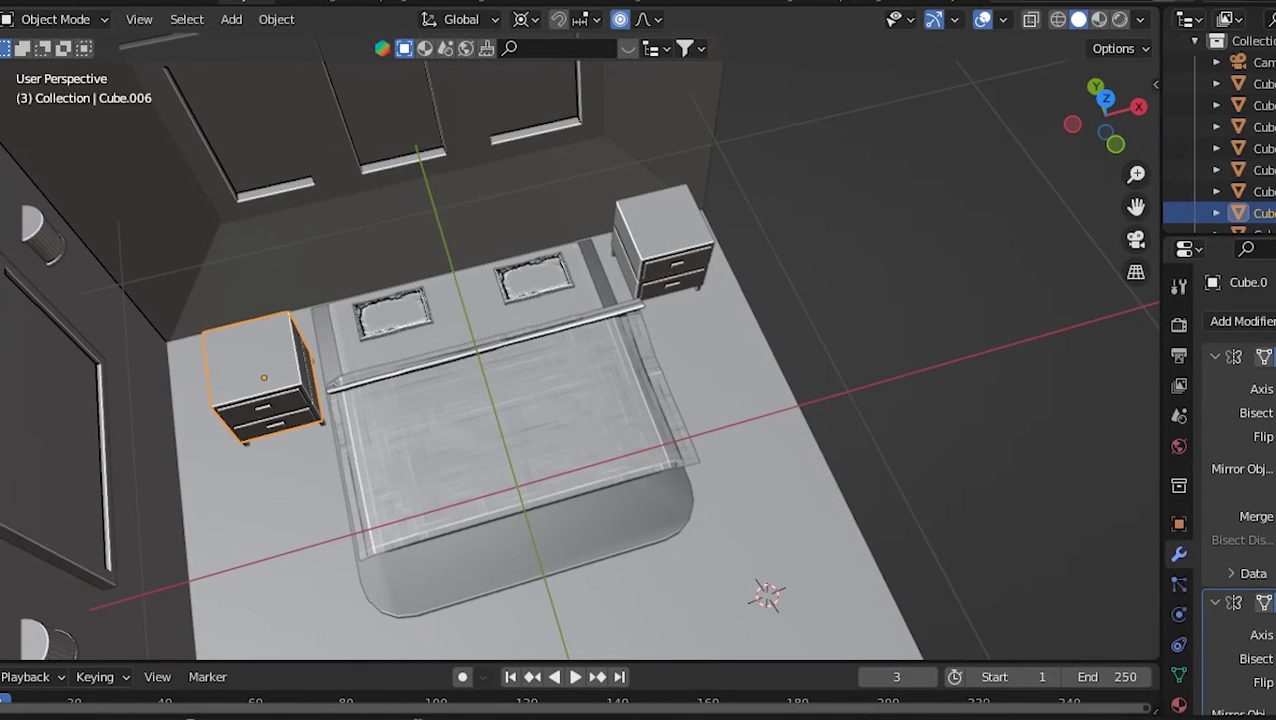
scroll(1220, 140, down, 2)
- Shift the left nightstand copy -0.018722 m along X beside the bed
key(g)
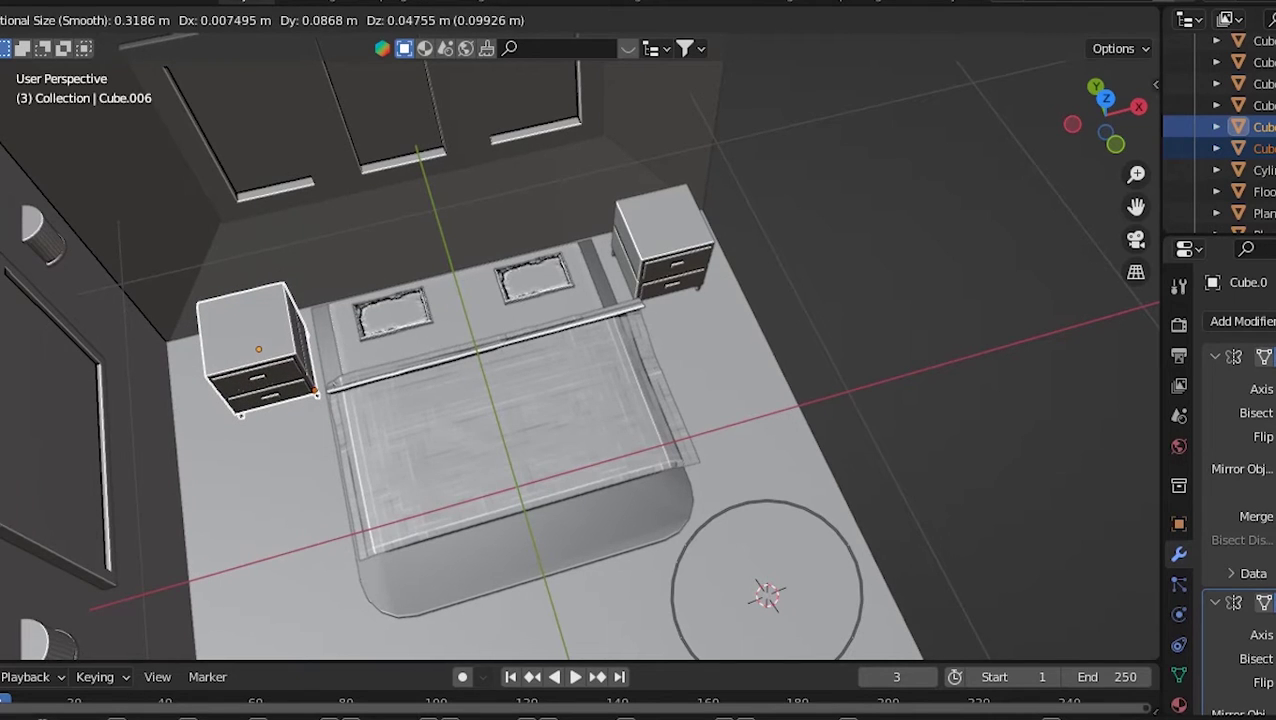
key(z)
key(x)
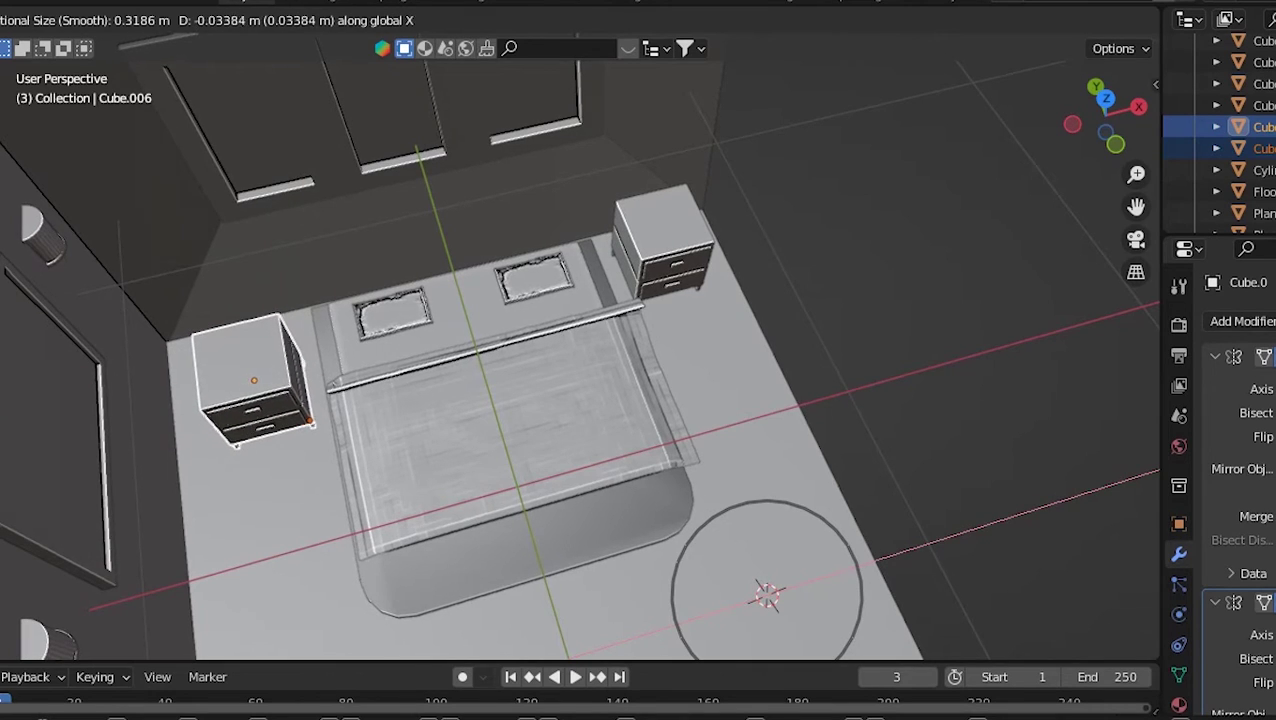
click(766, 597)
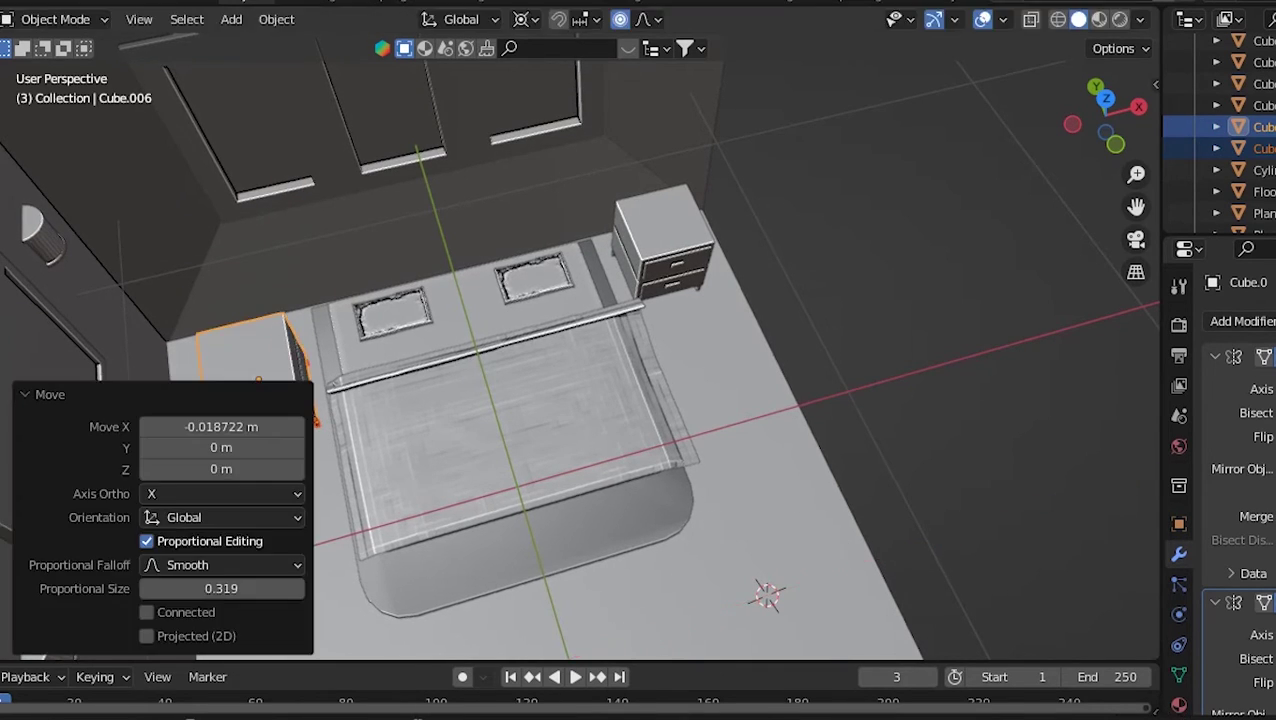
key(g)
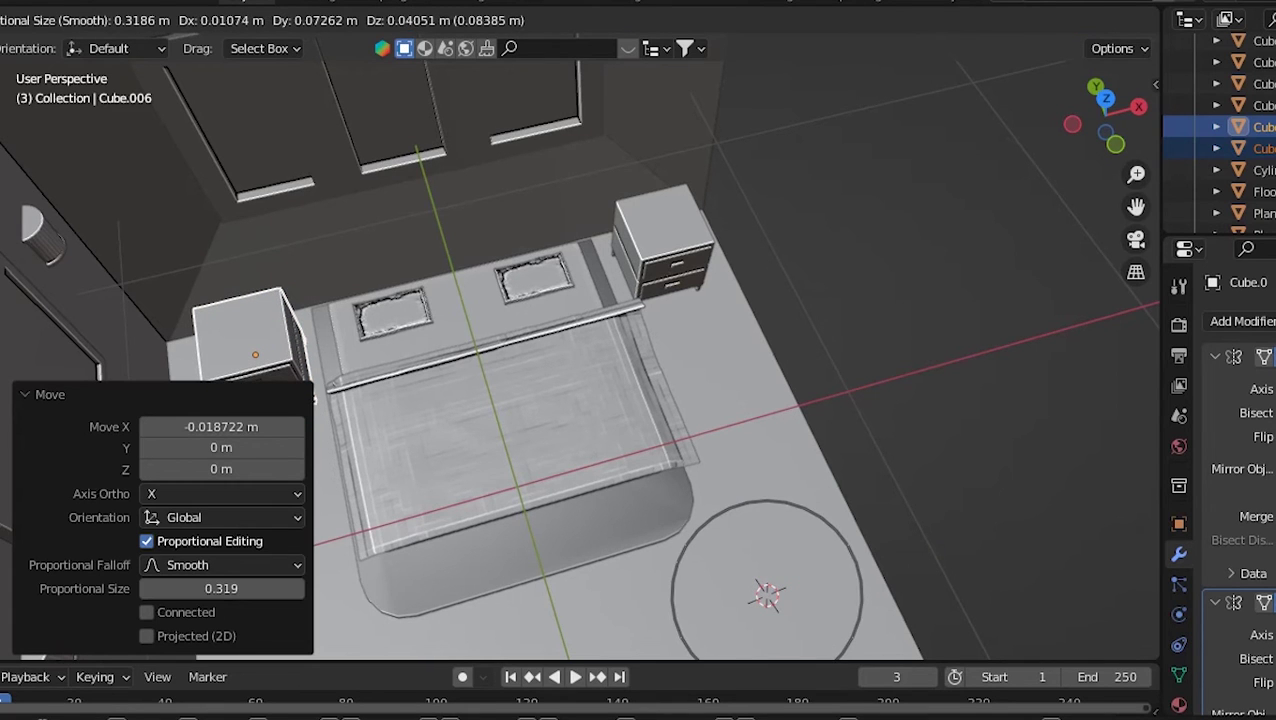
key(Escape)
mouse_move(766, 590)
middle_down()
mouse_move(660, 430)
mouse_move(510, 410)
middle_up()
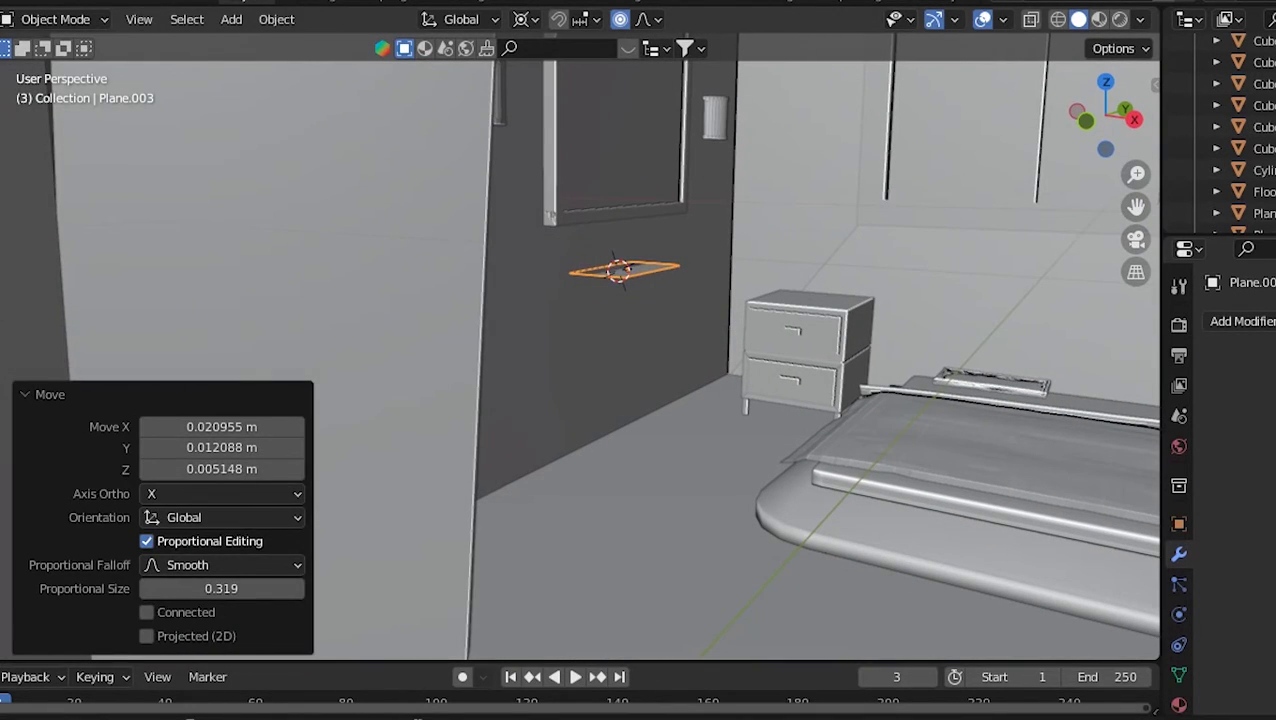
- Extrude the wall shelf plane into a thick slab in Edit Mode, then return to Object Mode
click(55, 19)
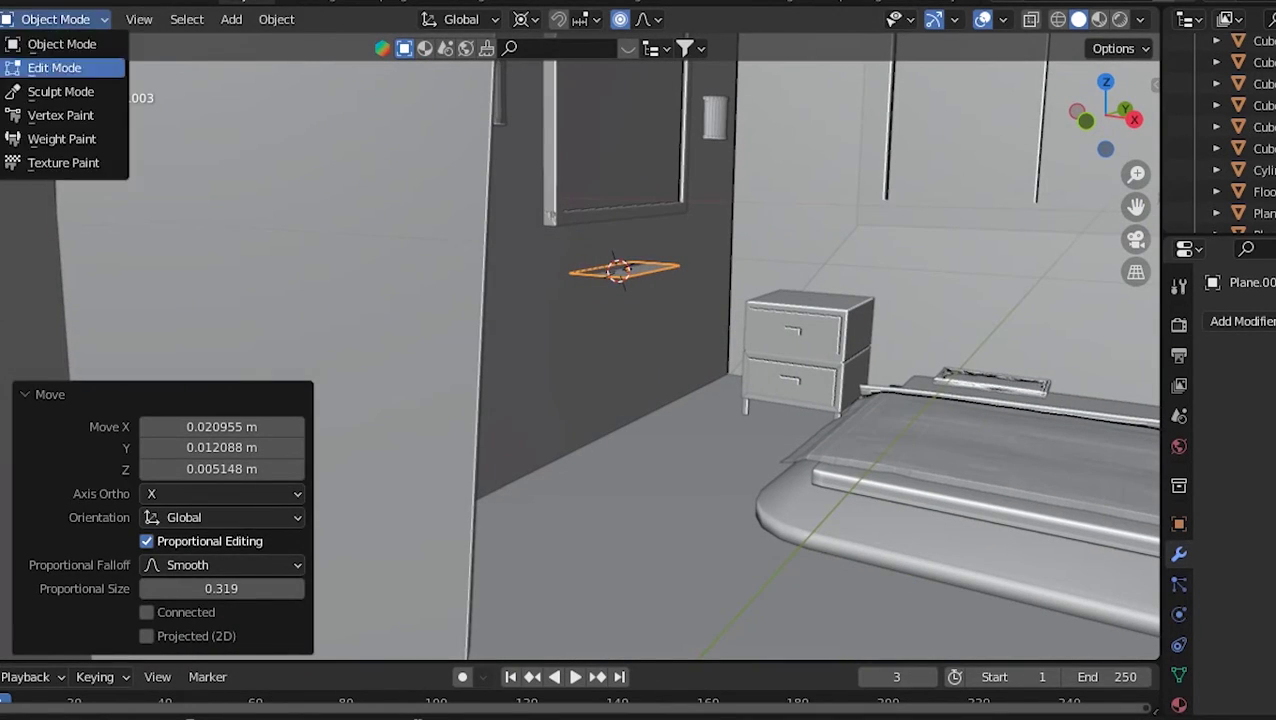
click(57, 62)
key(e)
key(Return)
middle_drag(600, 350, 650, 330)
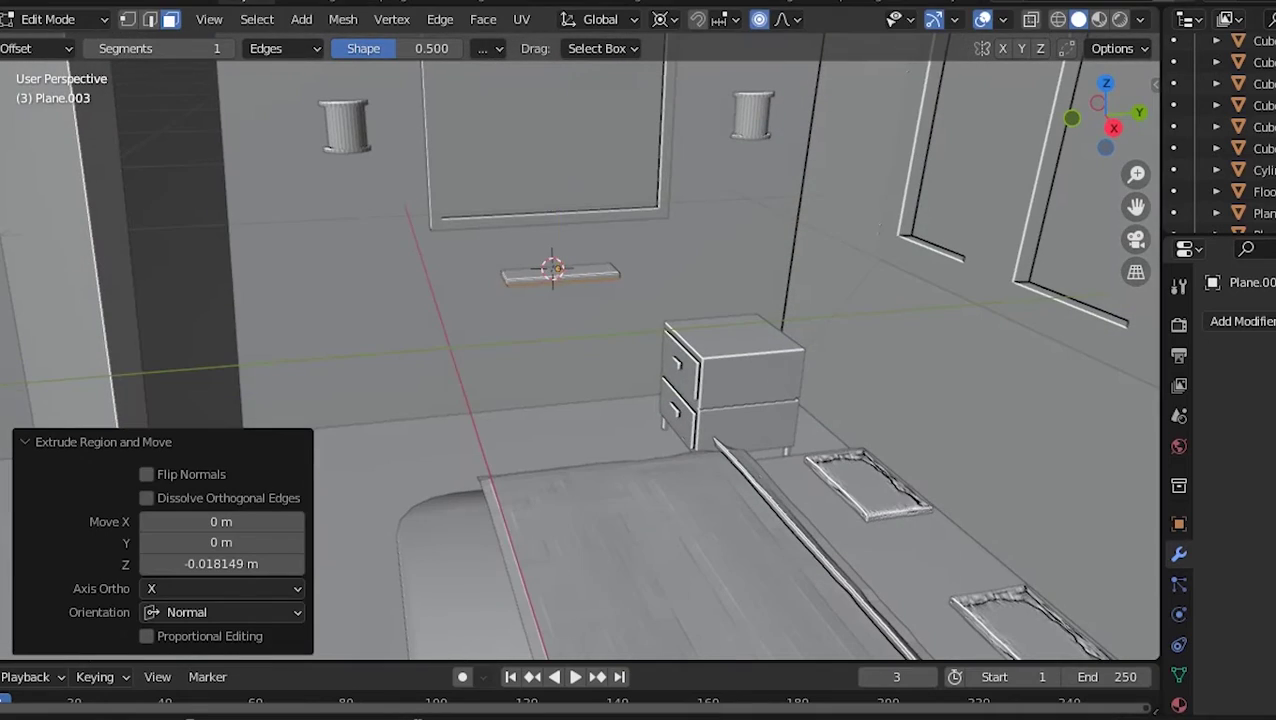
key(g)
click(584, 196)
click(55, 19)
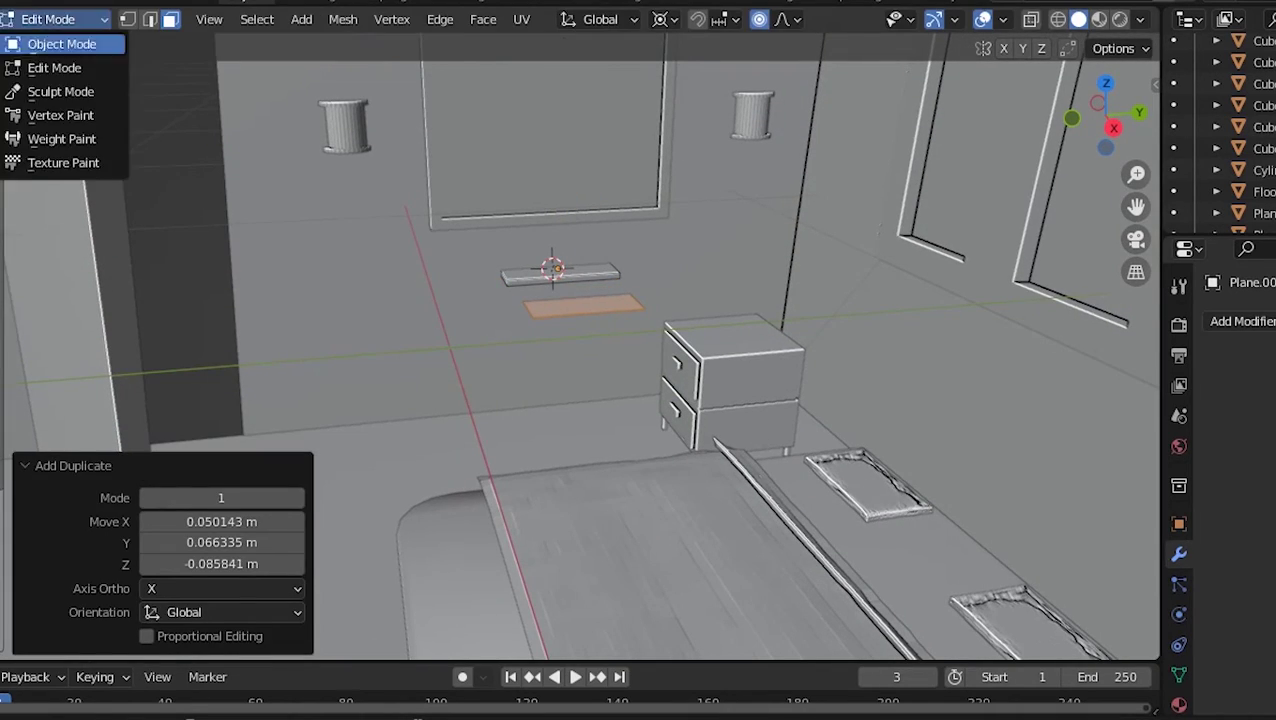
click(60, 42)
middle_drag(600, 350, 500, 360)
middle_drag(600, 400, 450, 400)
- Duplicate the small wall shelf Plane.003 and shift the copy along Y
click(140, 250)
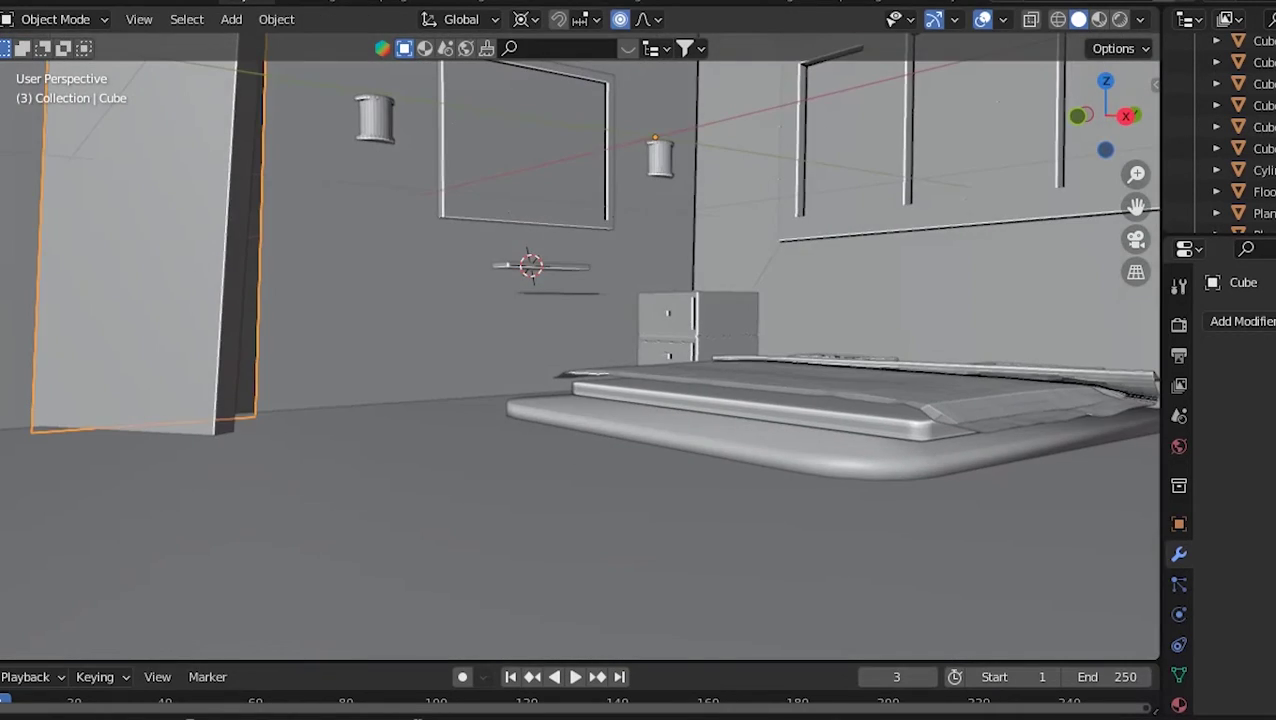
click(556, 268)
key(Tab)
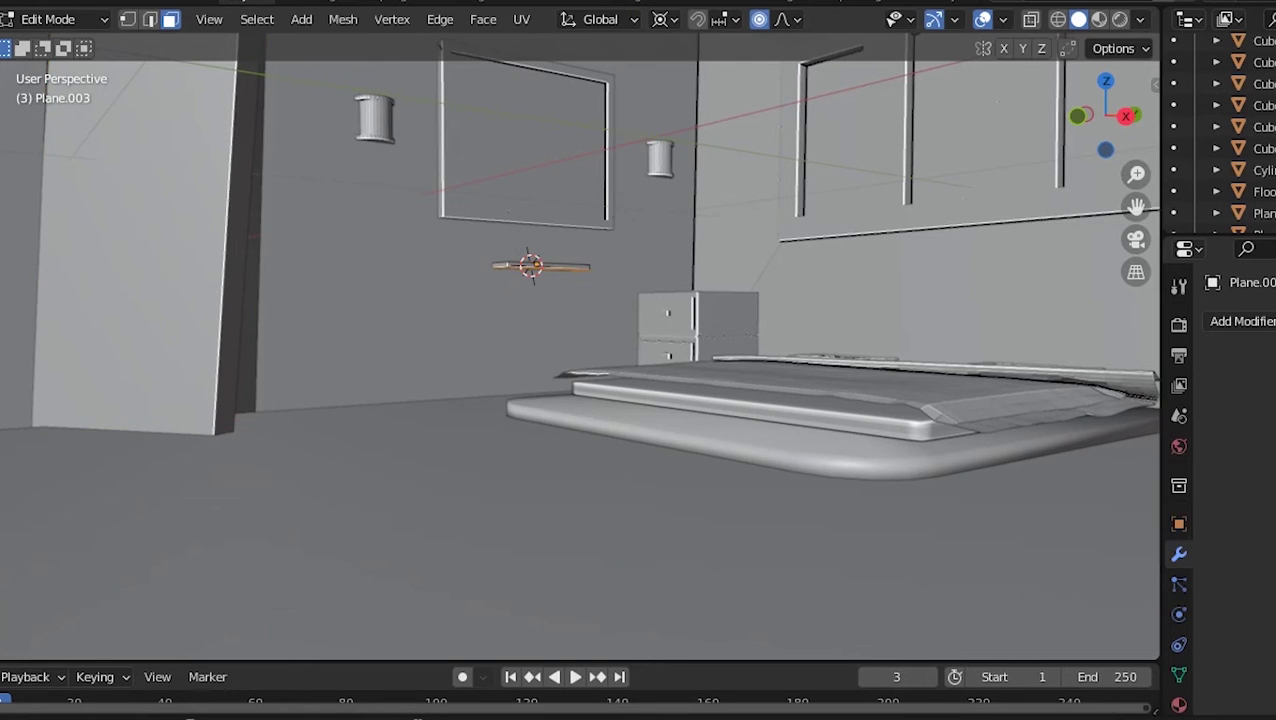
mouse_move(556, 268)
middle_down()
mouse_move(620, 300)
mouse_move(556, 270)
mouse_move(600, 330)
mouse_move(540, 280)
mouse_move(580, 420)
mouse_move(570, 400)
middle_up()
key(Tab)
key(shift+d)
key(Return)
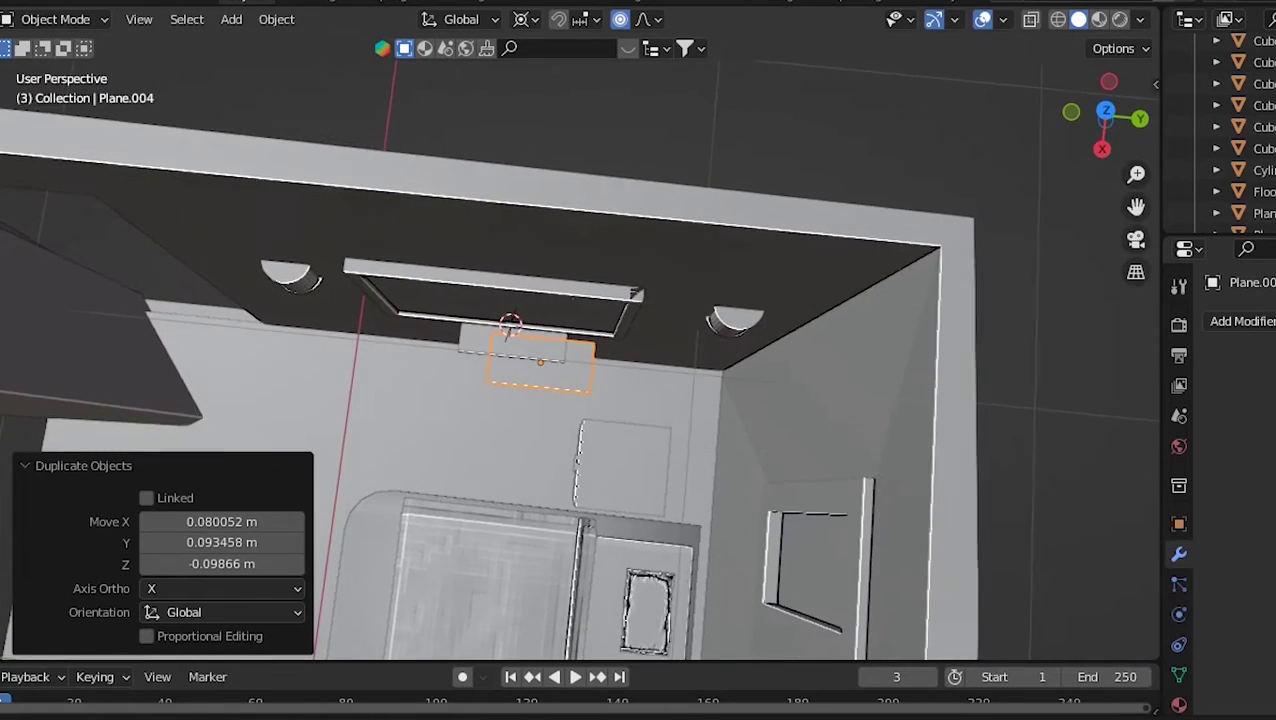
key(g)
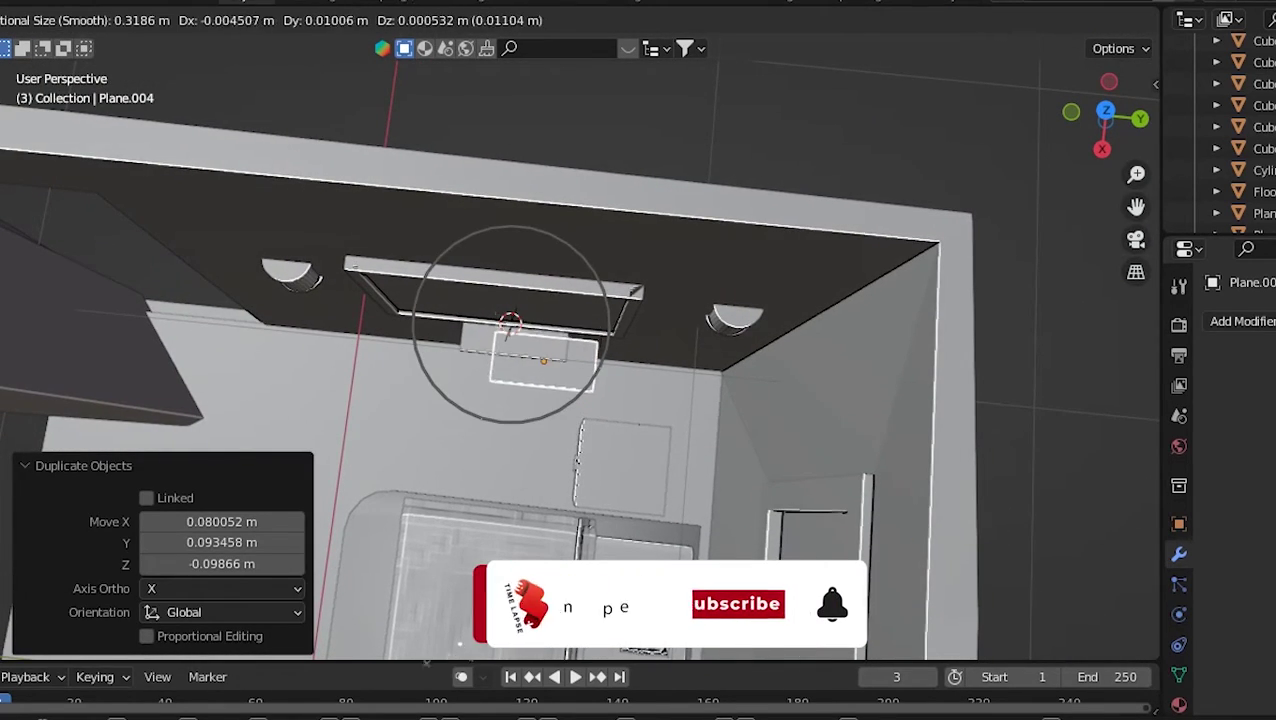
key(y)
key(Return)
mouse_move(560, 340)
middle_down()
mouse_move(560, 290)
mouse_move(600, 300)
mouse_move(560, 380)
mouse_move(600, 330)
mouse_move(590, 320)
middle_up()
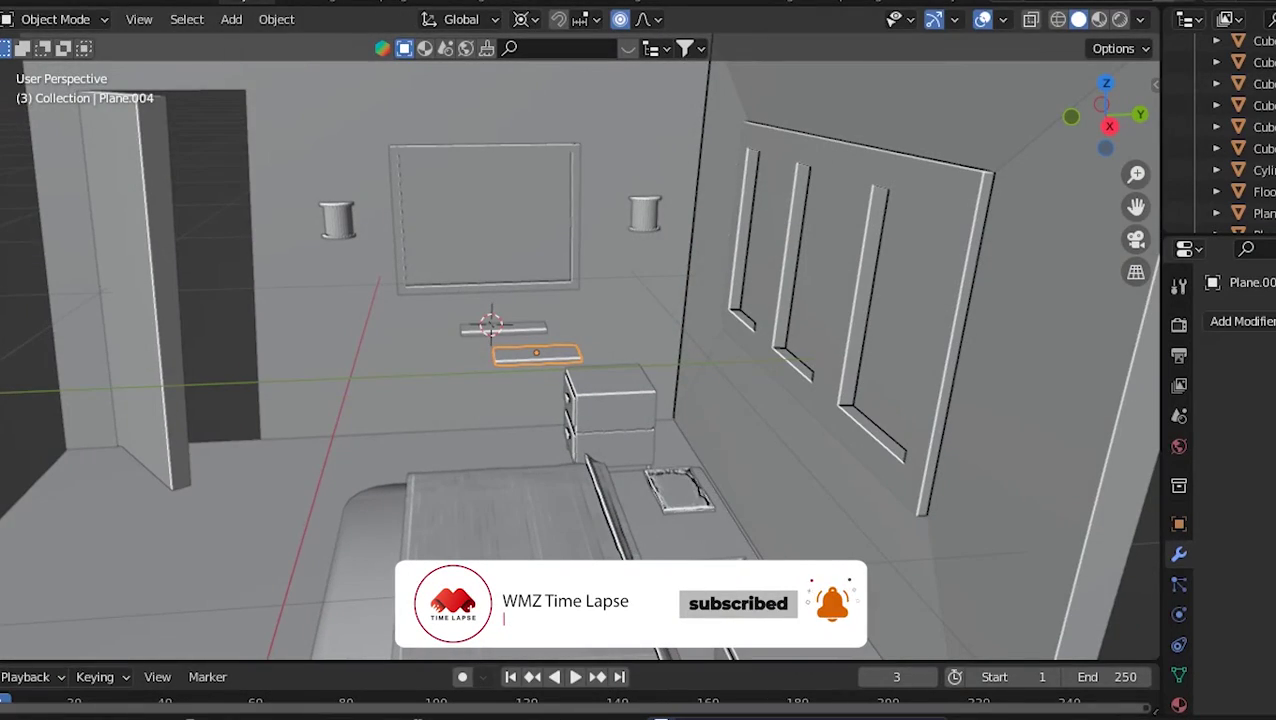
- Lower the Plane.004 copy's geometry so it sits just below the original shelf
click(55, 19)
click(50, 63)
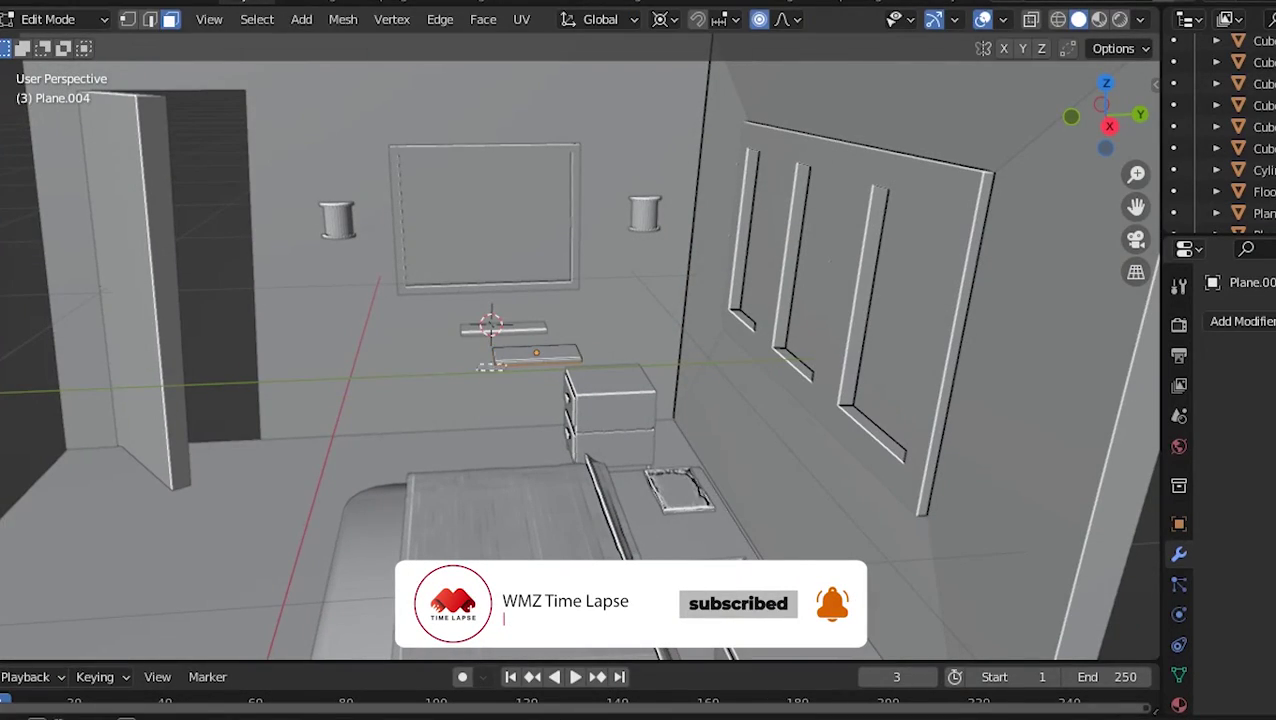
key(g)
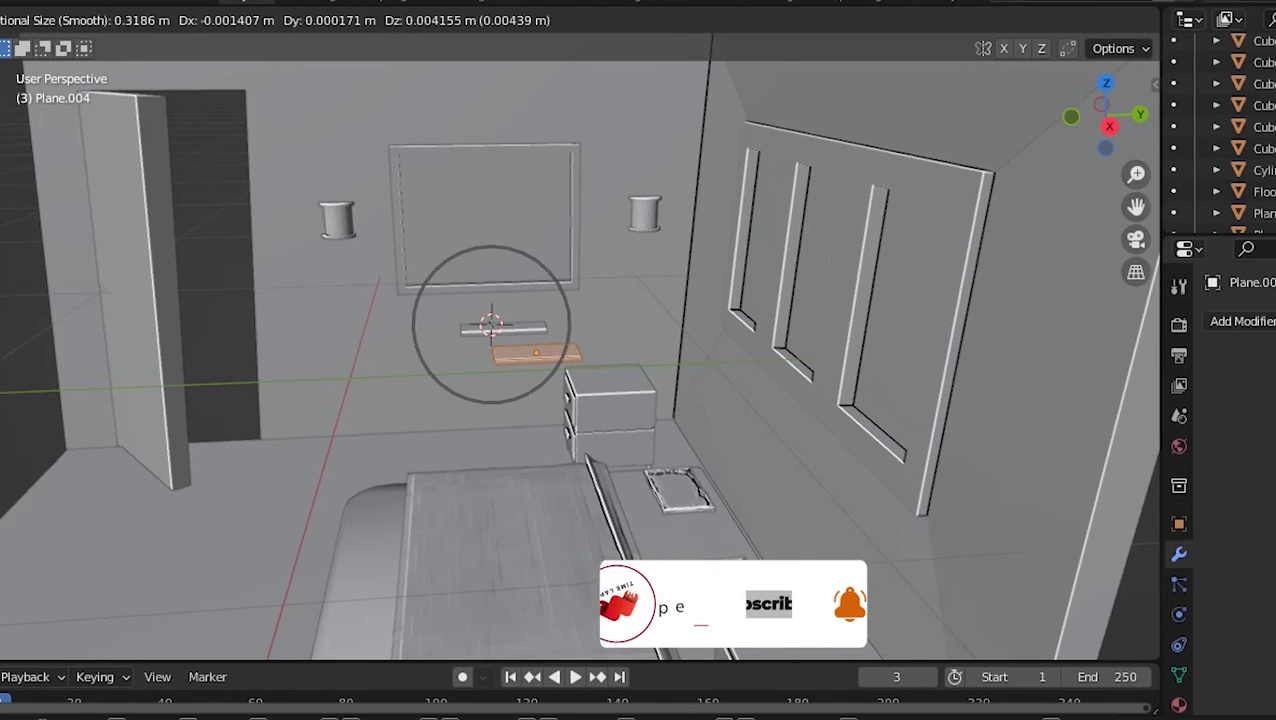
key(Return)
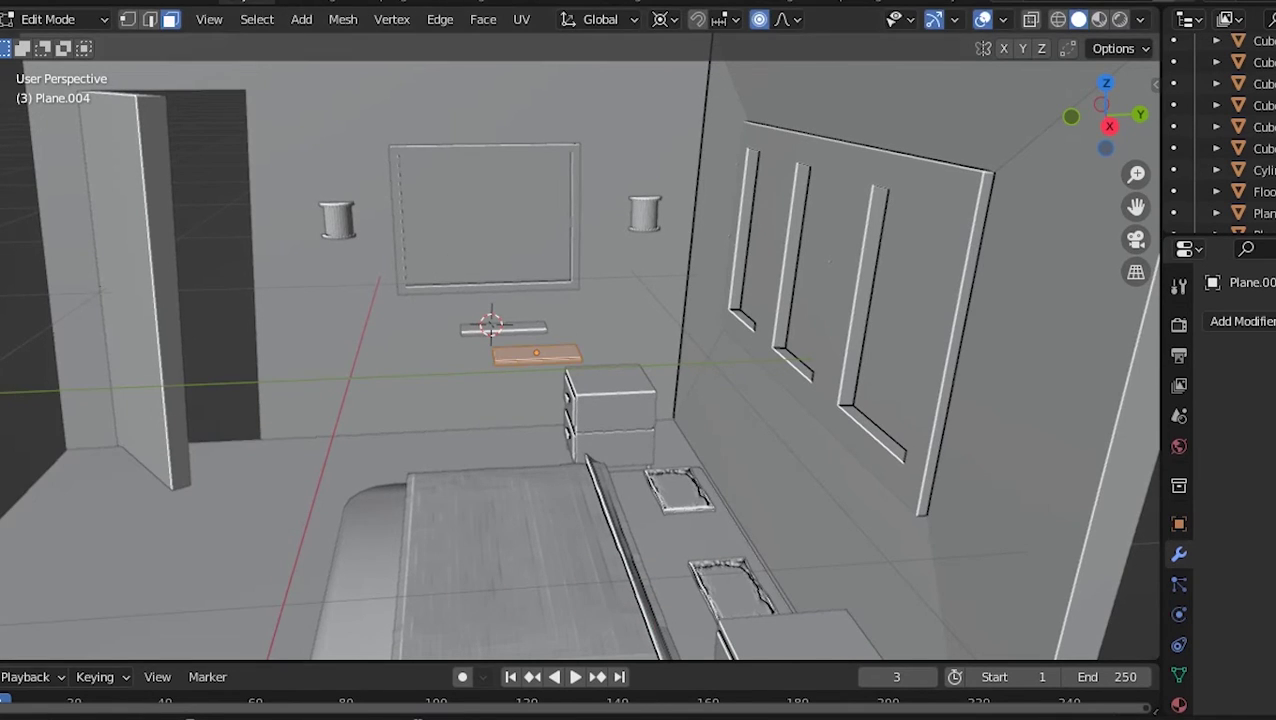
mouse_move(600, 350)
middle_down()
mouse_move(640, 300)
mouse_move(610, 340)
mouse_move(570, 350)
mouse_move(600, 250)
middle_up()
scroll(520, 350, up, 4)
key(Tab)
mouse_move(600, 400)
middle_down()
mouse_move(600, 300)
mouse_move(640, 290)
mouse_move(620, 300)
middle_up()
scroll(580, 360, down, 5)
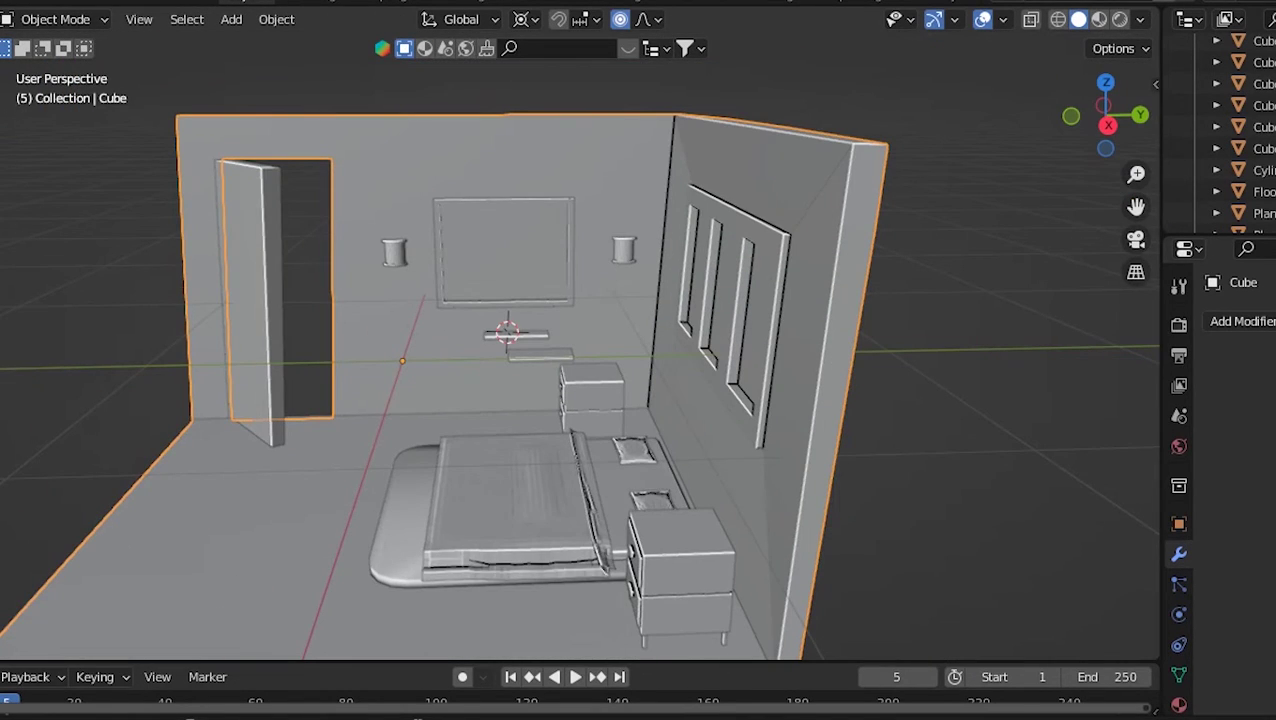
- Rewind to the first frame and replay the bed cloth drape simulation
key(shift+Left)
key(space)
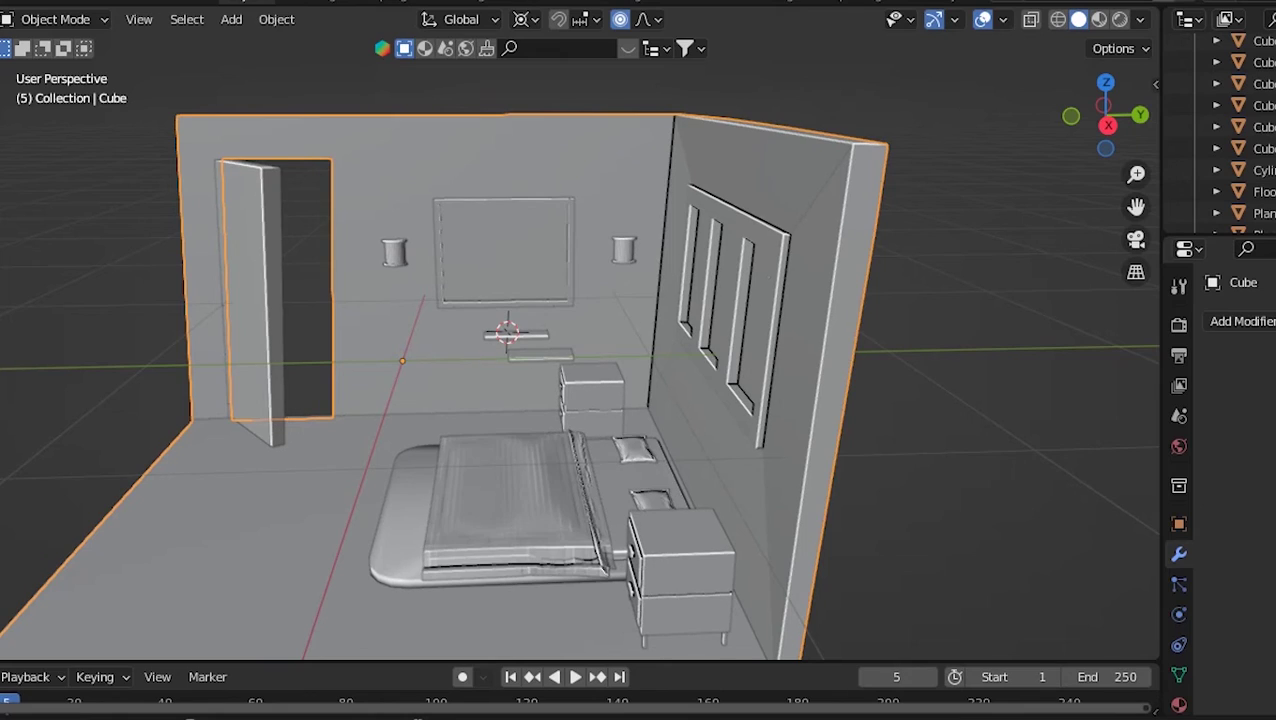
middle_drag(580, 380, 540, 370)
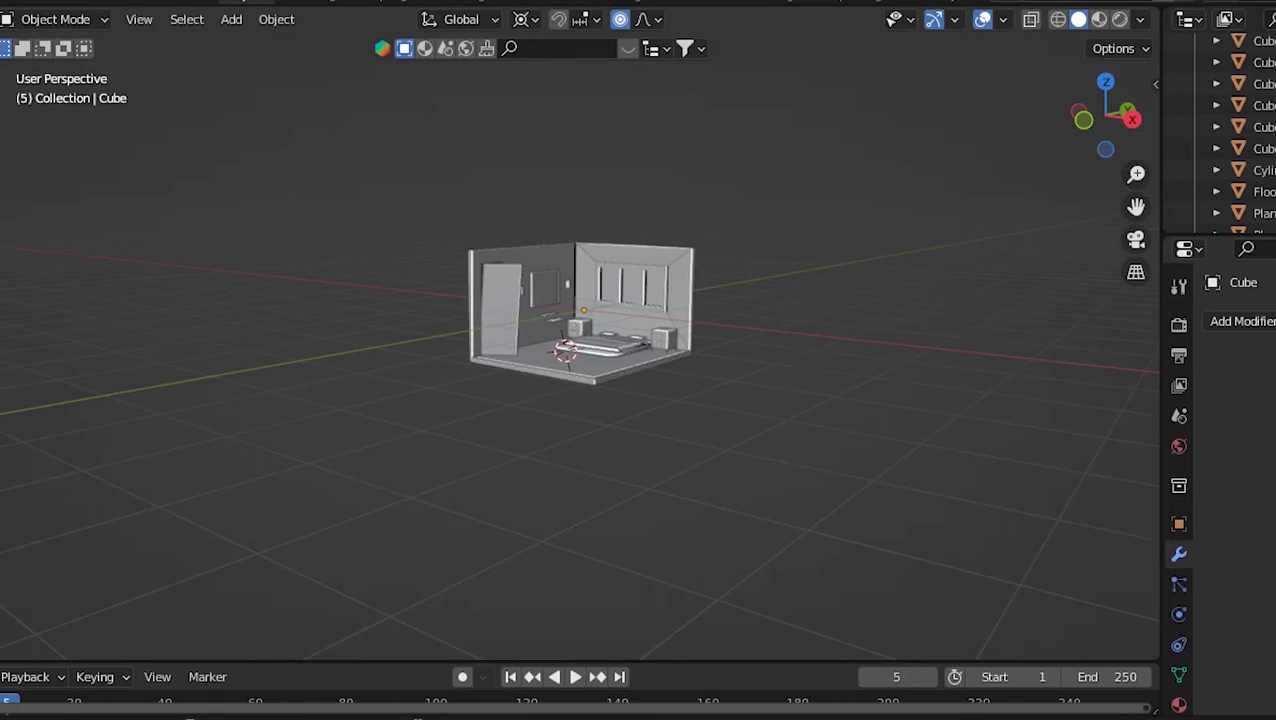
- Add an Area light and raise it above the bedroom
key(shift+a)
click(712, 474)
key(g)
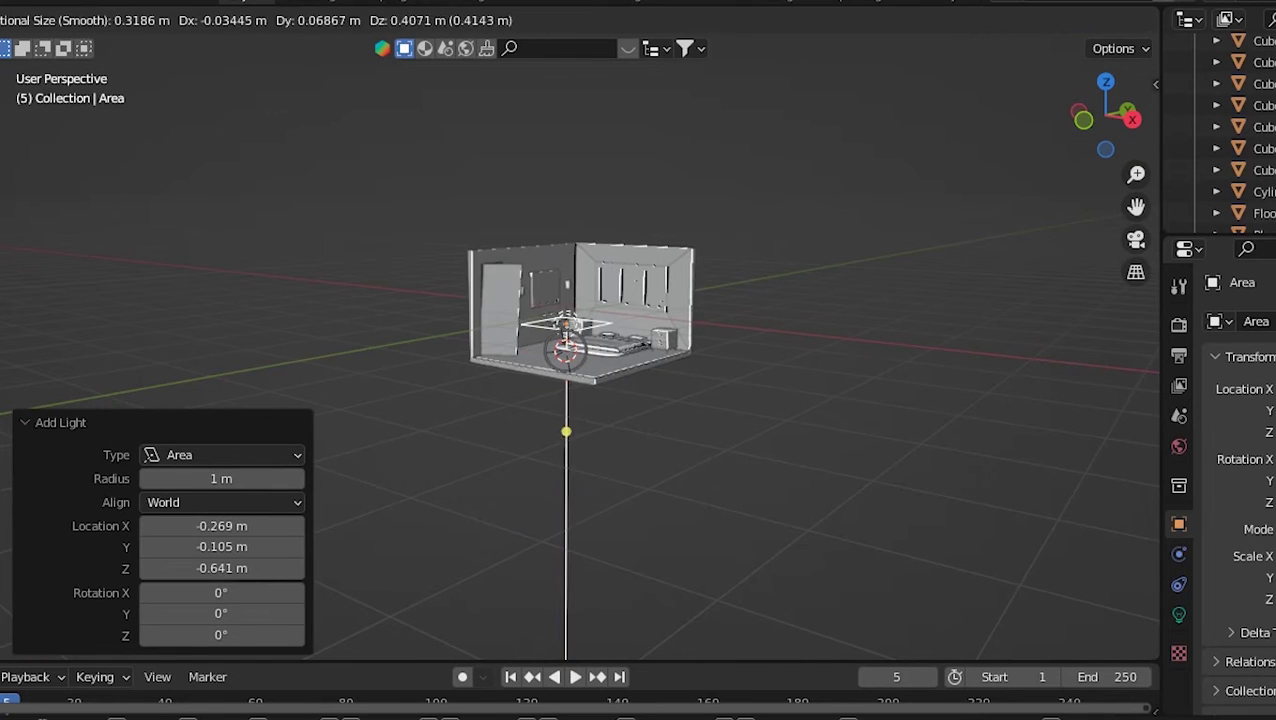
key(Return)
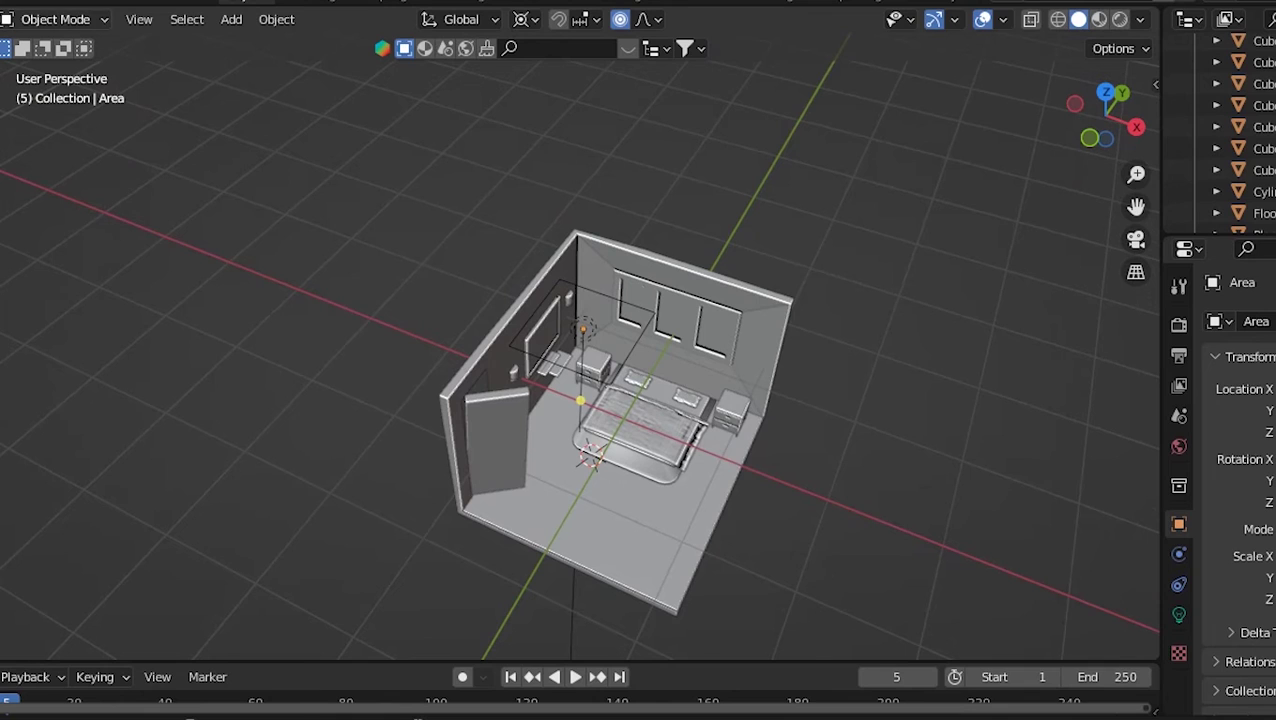
click(545, 320)
click(583, 330)
key(g)
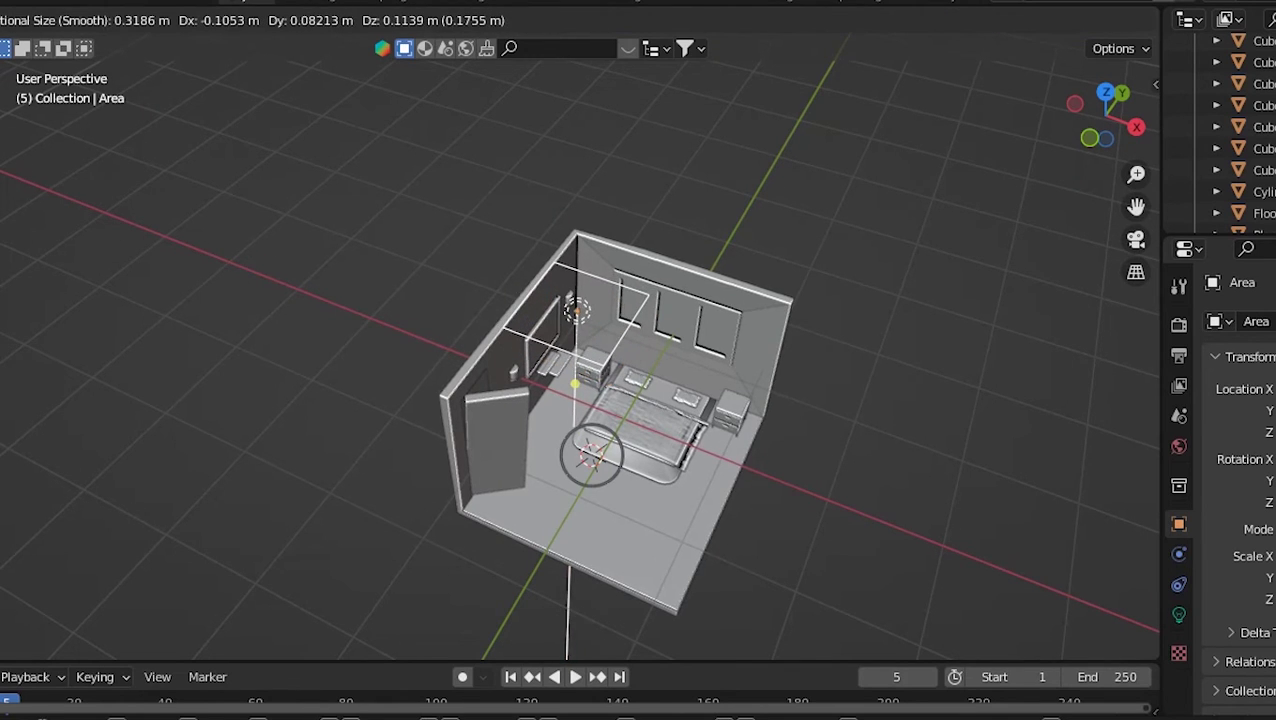
key(Return)
mouse_move(600, 350)
middle_down()
mouse_move(700, 330)
mouse_move(720, 340)
middle_up()
- Scale the area light up to 1.092
key(s)
click(760, 405)
key(s)
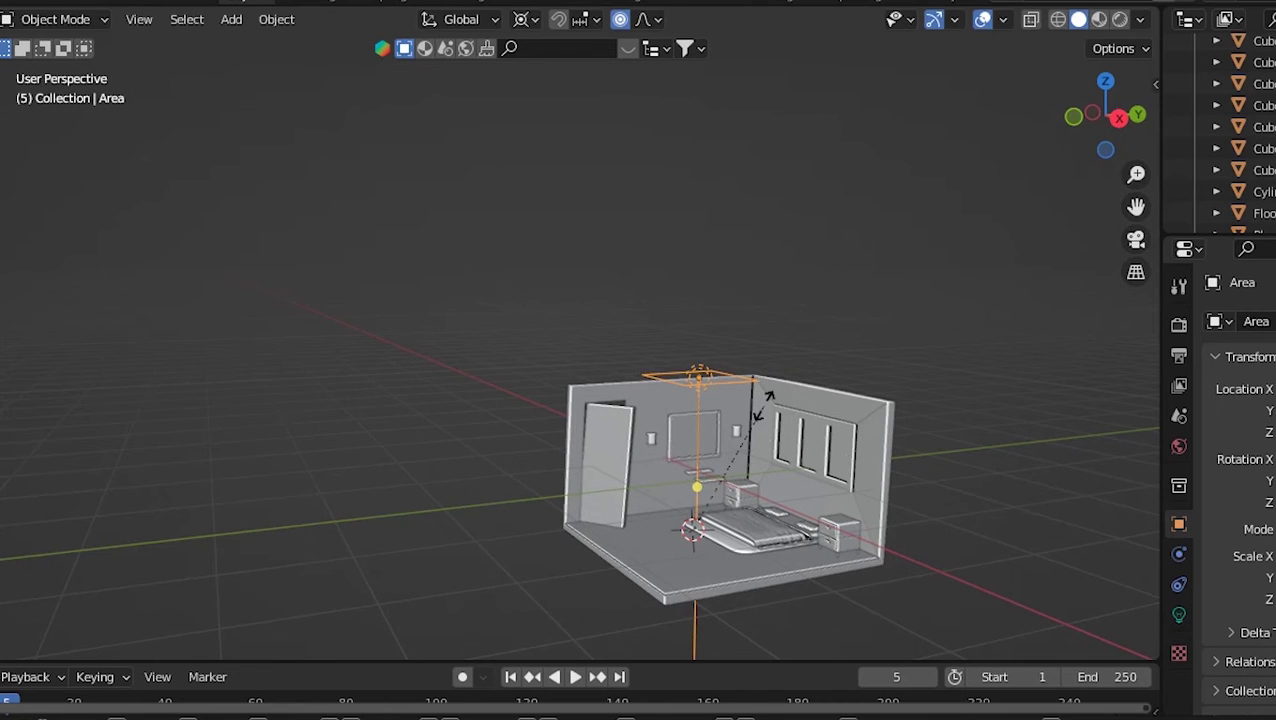
click(768, 400)
mouse_move(768, 400)
middle_down()
mouse_move(740, 380)
mouse_move(720, 400)
mouse_move(735, 400)
middle_up()
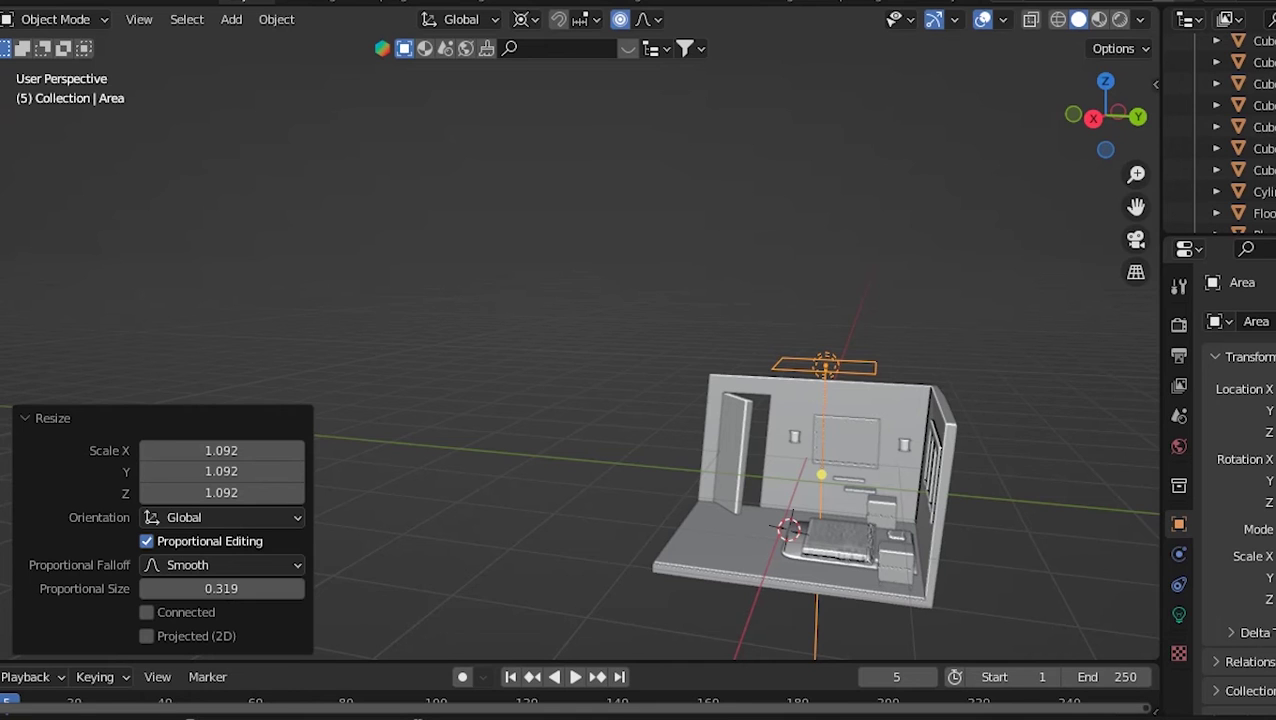
middle_drag(680, 400, 580, 400)
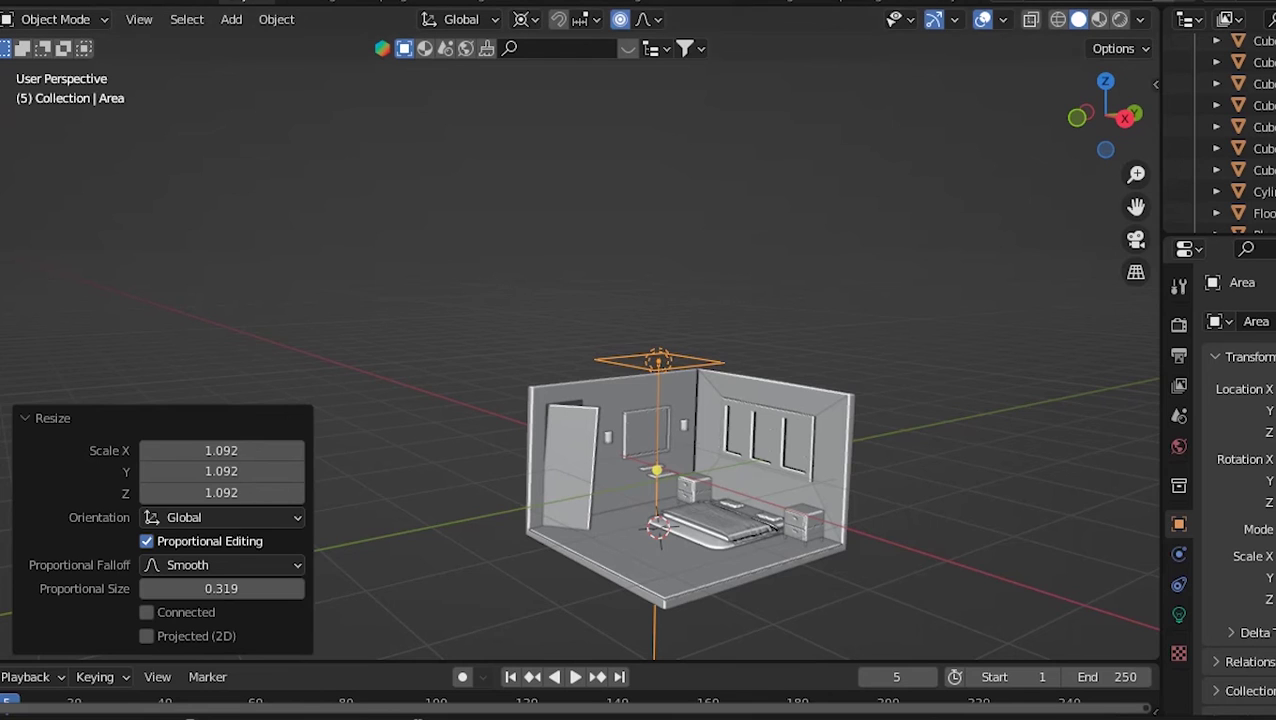
middle_drag(680, 400, 660, 400)
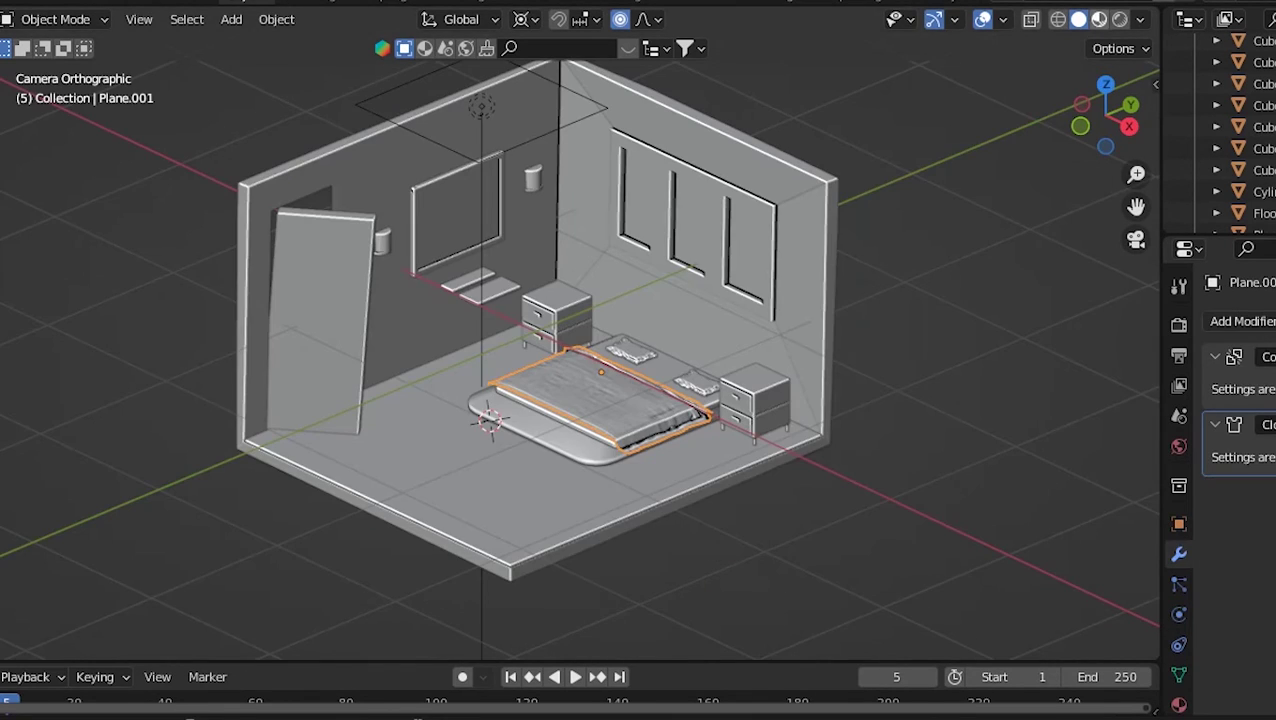
- Show the room in Material Preview with the material settings open, viewed from higher up
click(1099, 19)
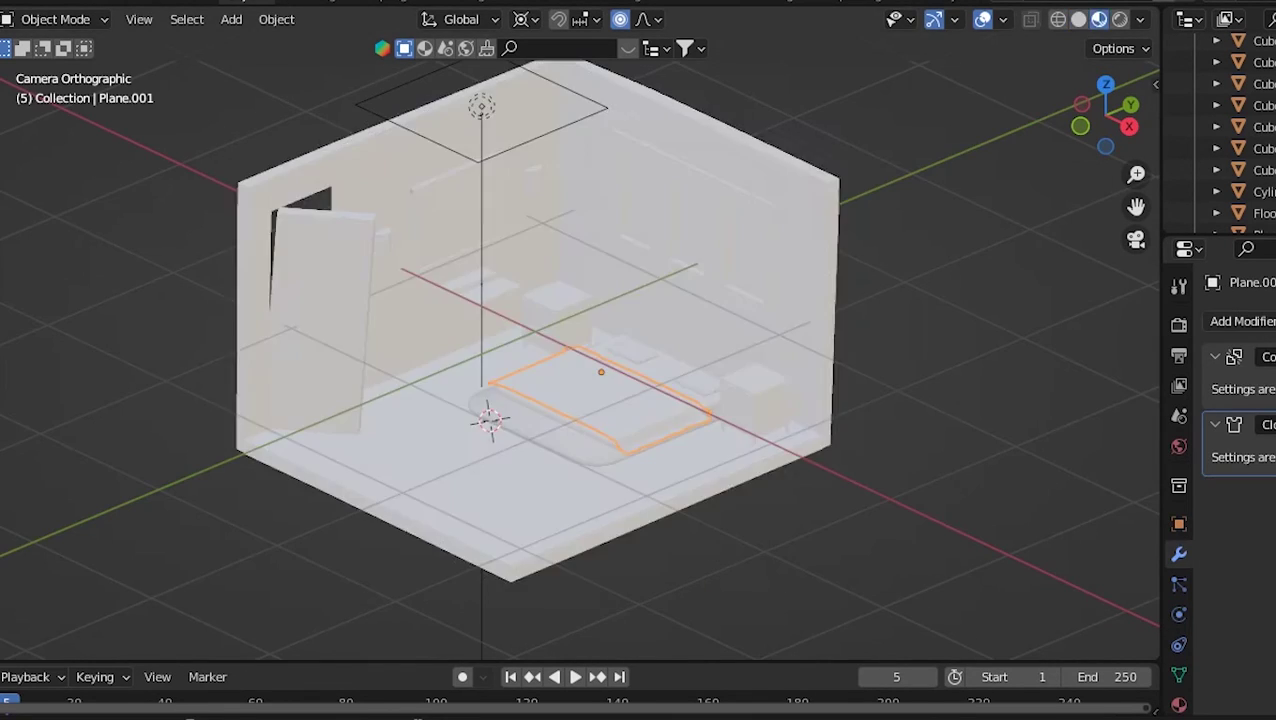
click(1179, 704)
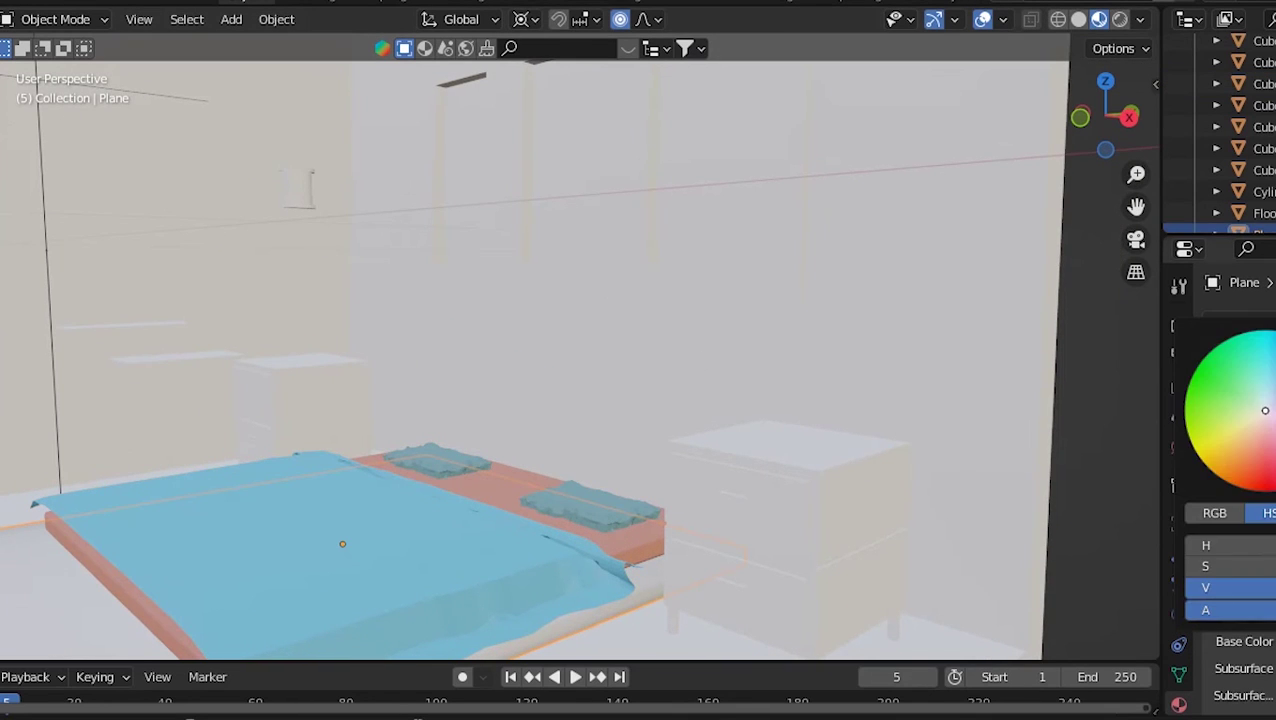
scroll(540, 400, down, 5)
middle_drag(540, 400, 600, 360)
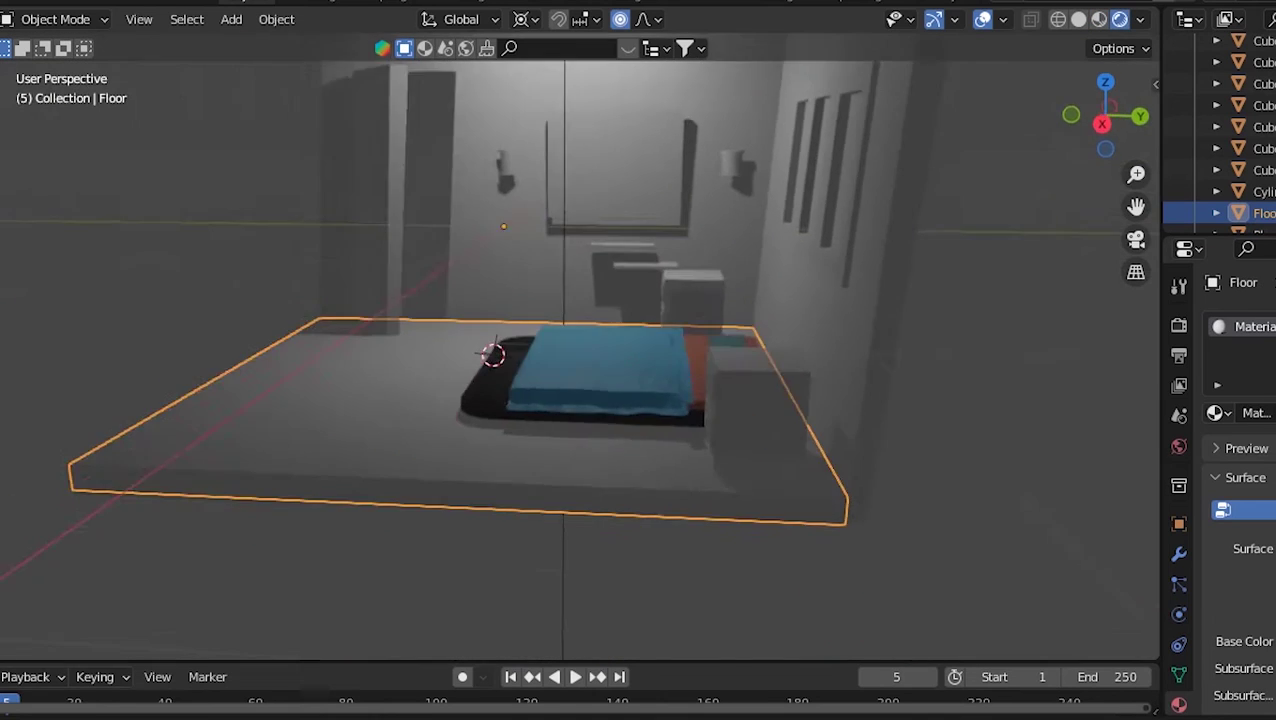
middle_drag(560, 400, 500, 380)
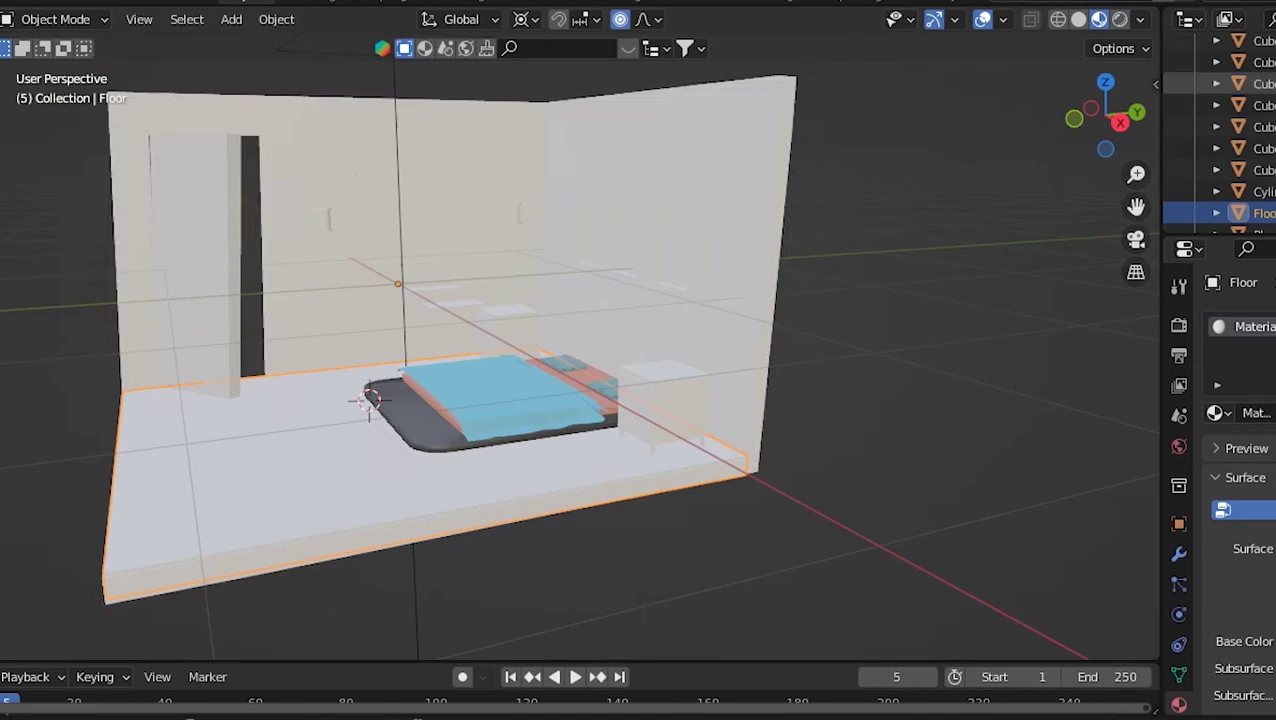
- Select the Floor and shift its base colour toward a light blue
key(Up)
key(Up)
key(Up)
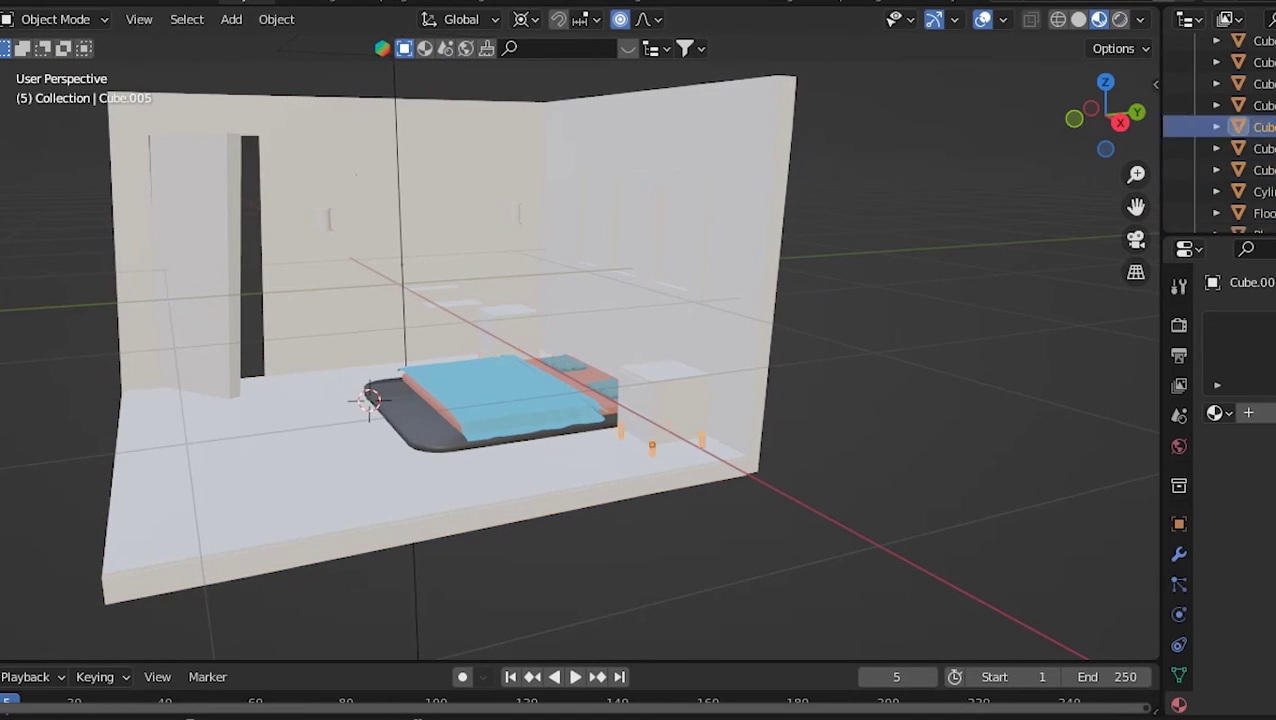
key(Up)
key(Up)
key(Up)
key(Up)
key(Up)
key(Up)
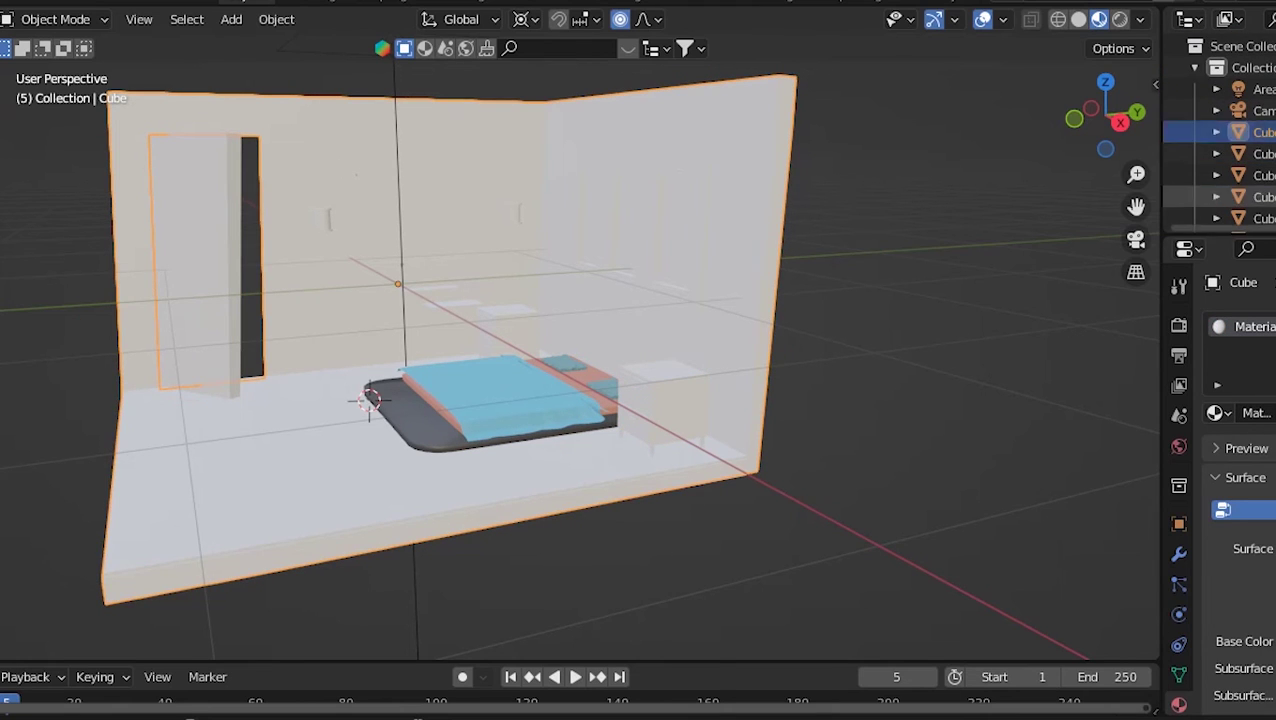
scroll(1240, 120, down, 2)
click(1250, 105)
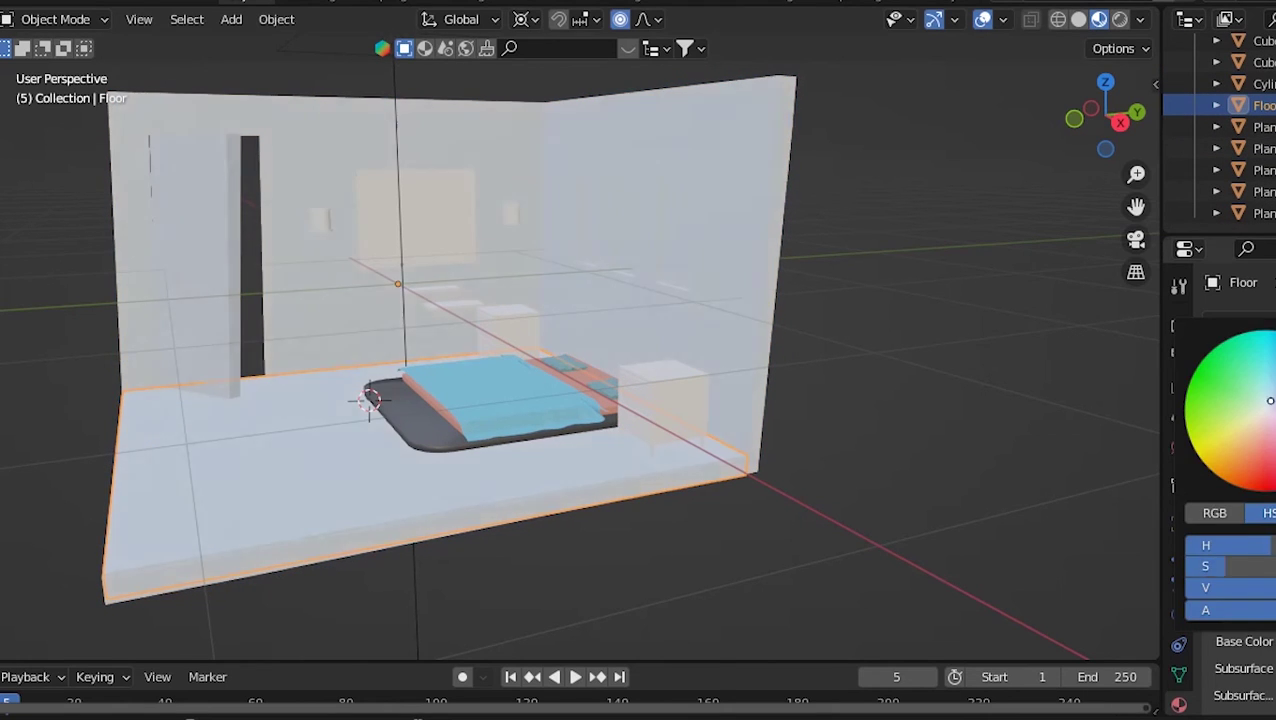
drag(1273, 385, 1265, 389)
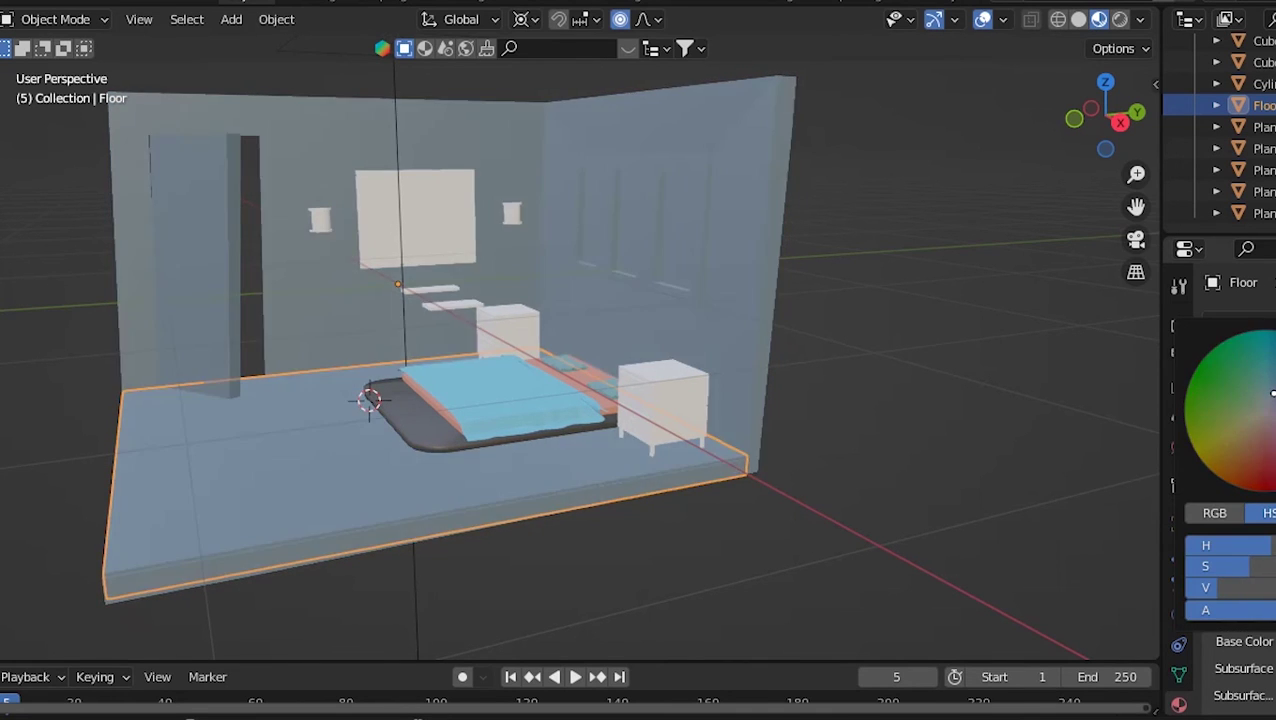
- Preview the tinted room as a lit render, then return to Material Preview
click(1120, 19)
middle_drag(600, 400, 700, 380)
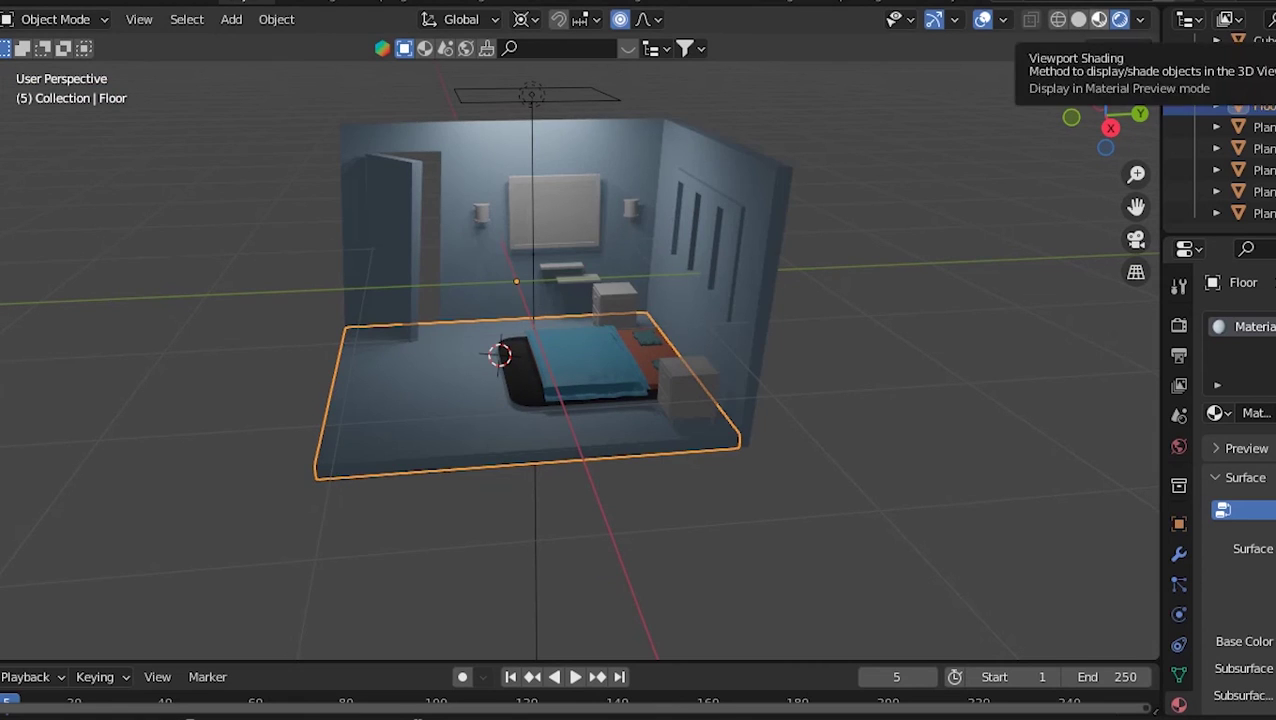
click(1099, 19)
middle_drag(580, 380, 640, 400)
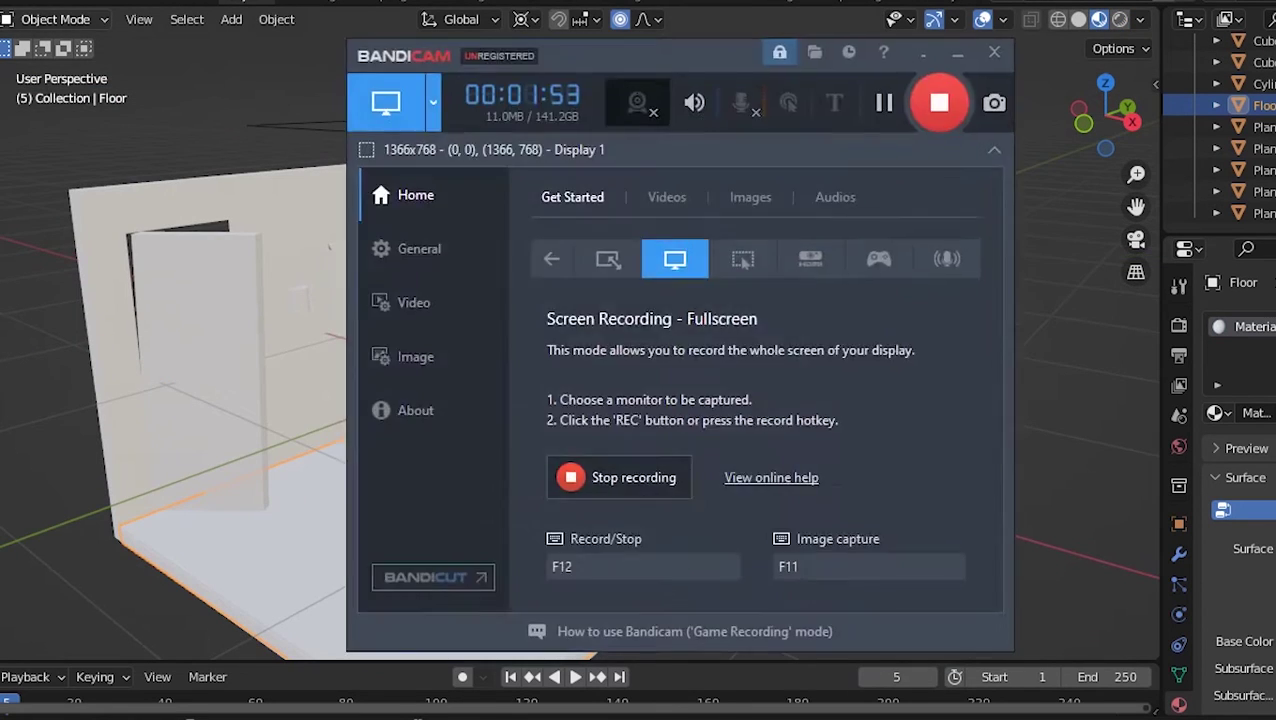
- Put the floor into Edit Mode and inspect it in solid and wireframe shading
click(55, 19)
click(60, 63)
scroll(540, 400, up, 5)
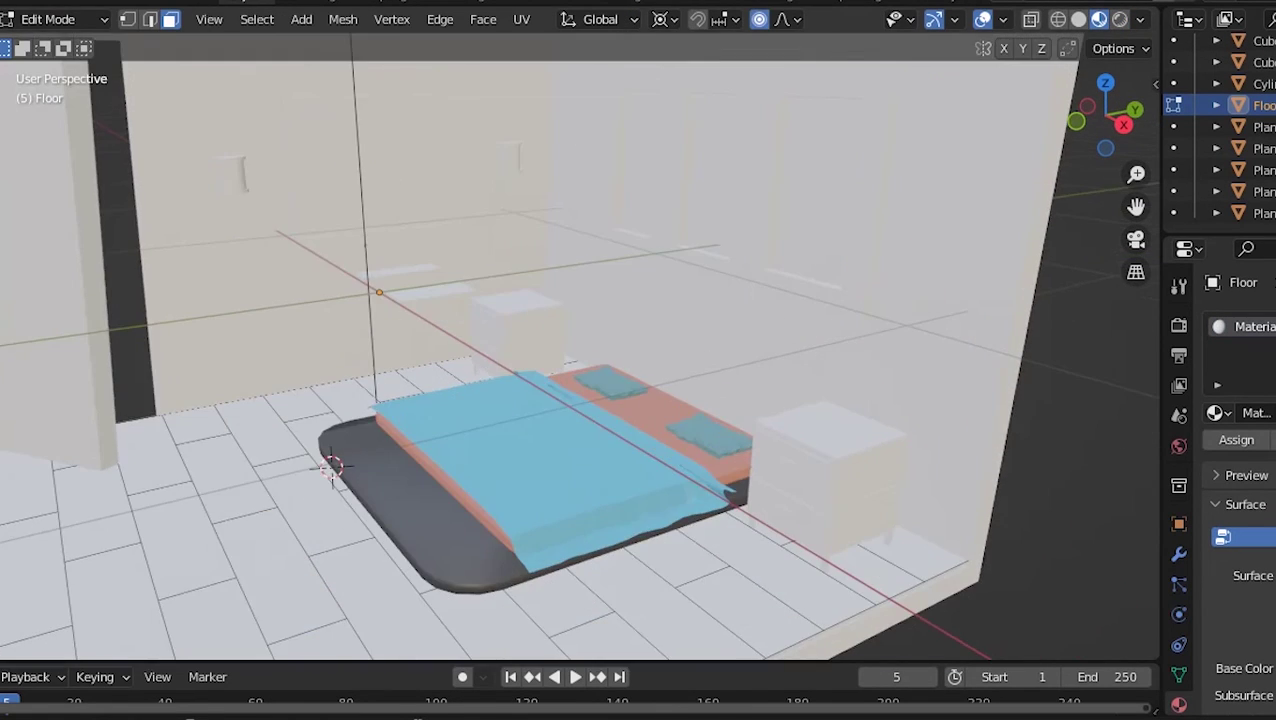
click(1078, 19)
middle_drag(540, 400, 620, 380)
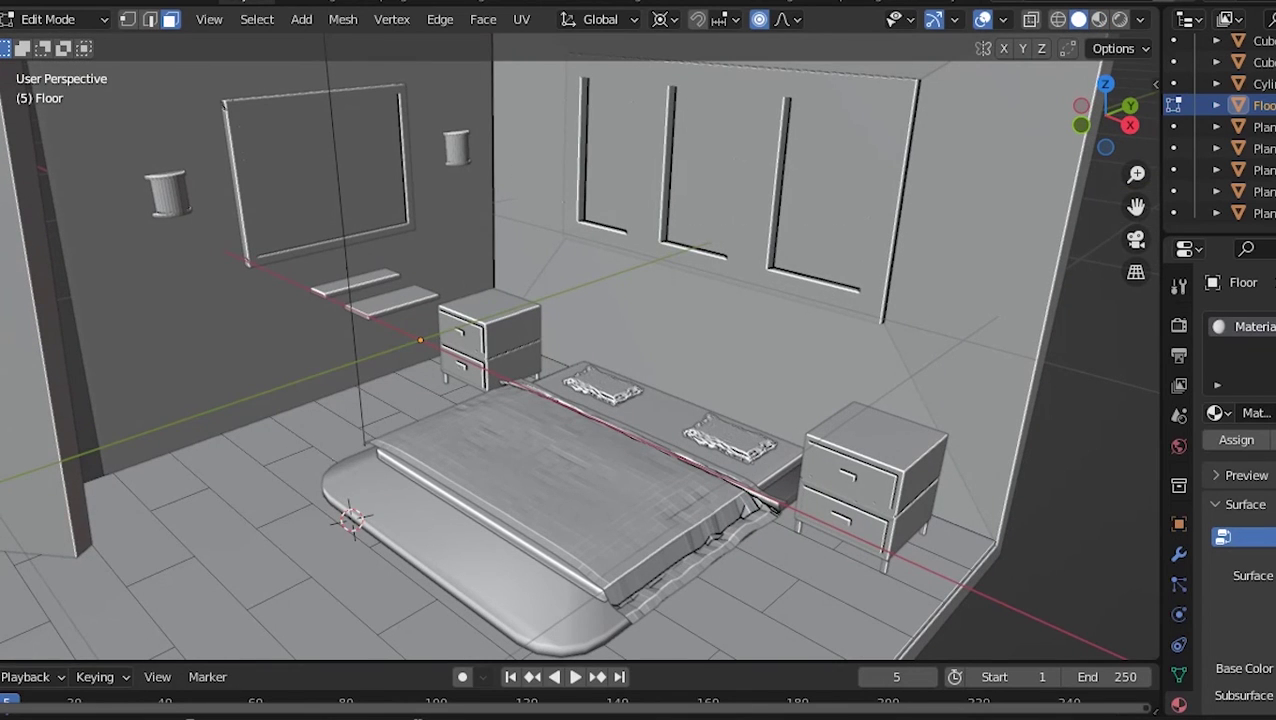
click(1057, 19)
click(1078, 19)
- Switch to edge selection, turn on X-ray, and show the whole room in Material Preview
click(1179, 554)
click(1179, 523)
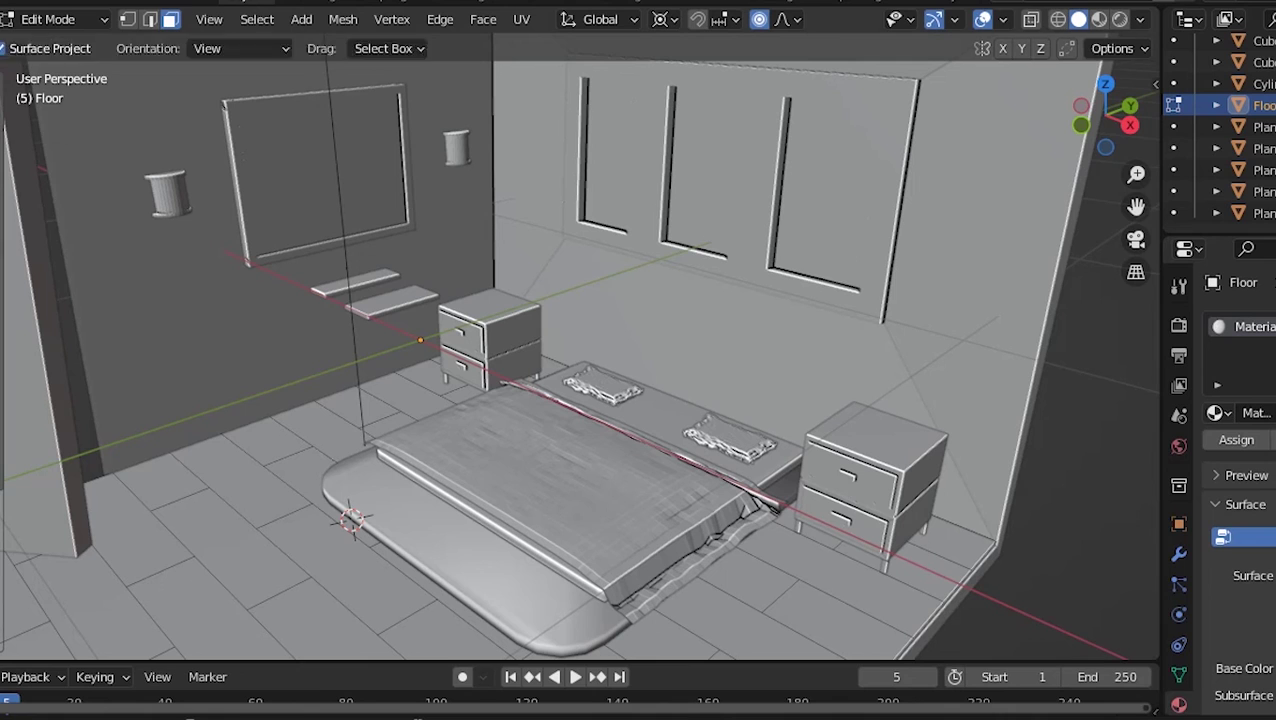
key(2)
middle_drag(600, 400, 640, 390)
scroll(580, 360, down, 5)
key(alt+z)
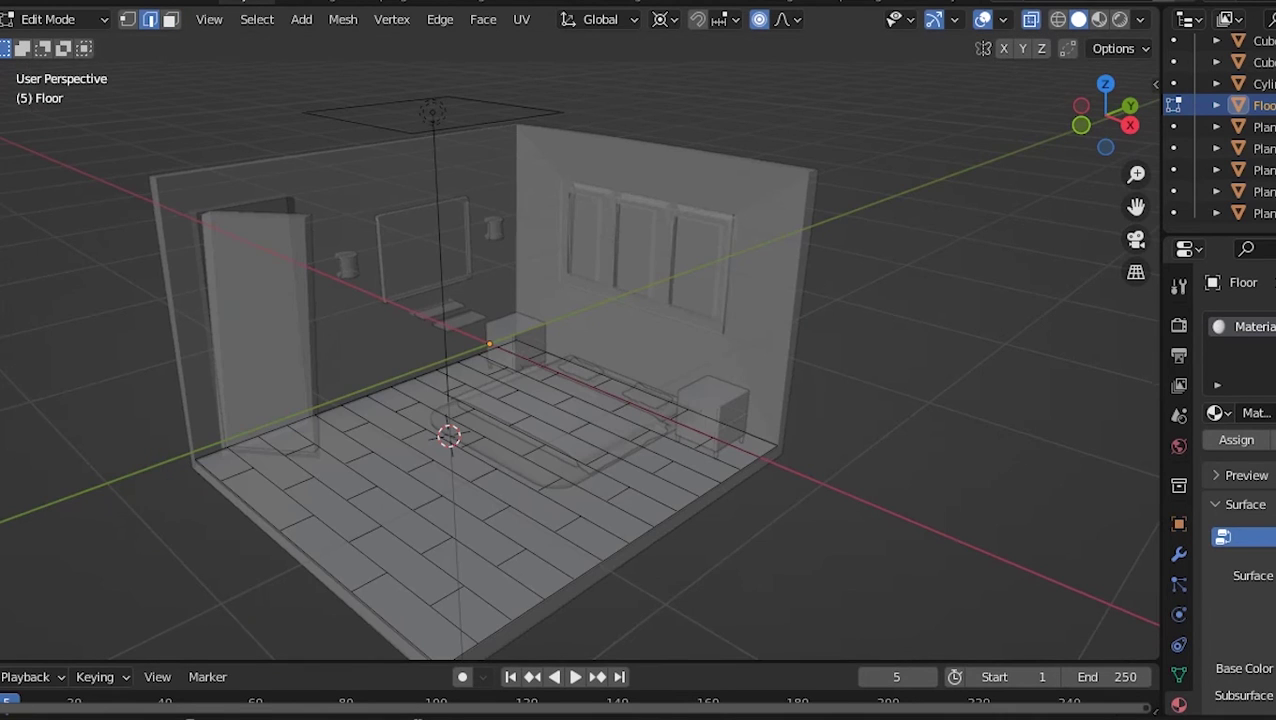
click(1099, 19)
click(60, 19)
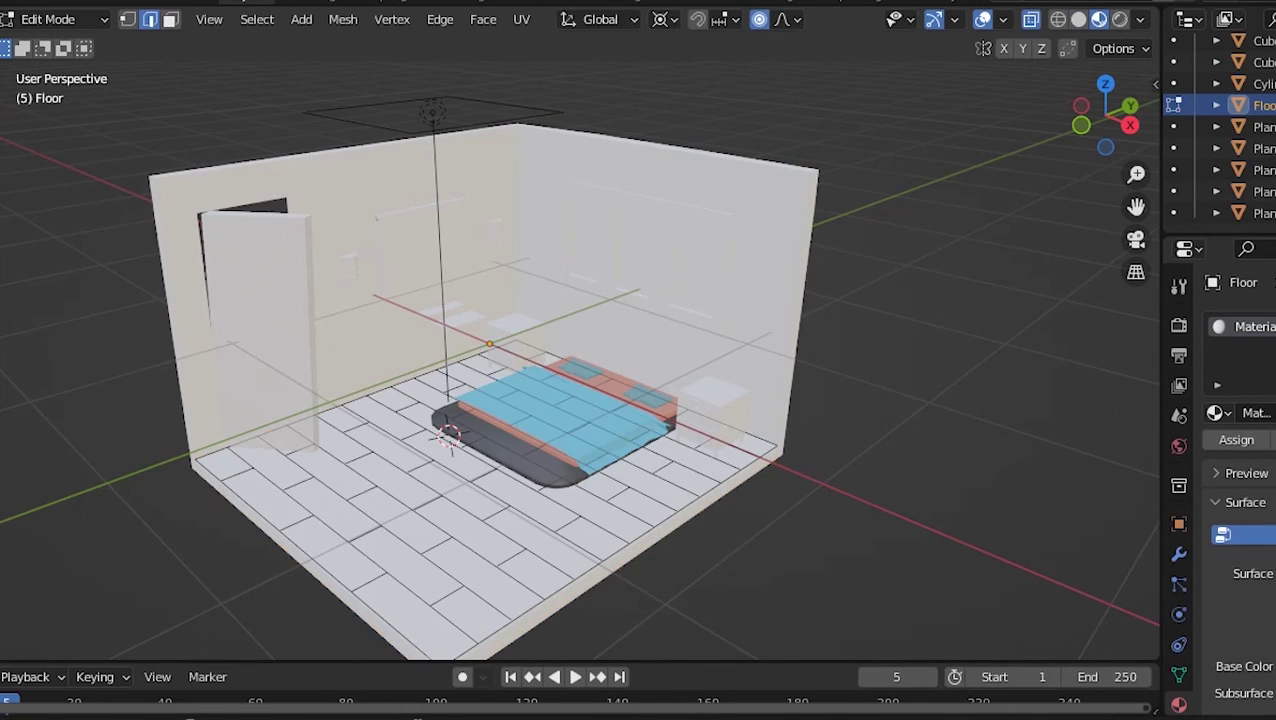
click(60, 19)
- Return to Object Mode, darken the floor's base colour, and switch to Rendered shading
click(60, 43)
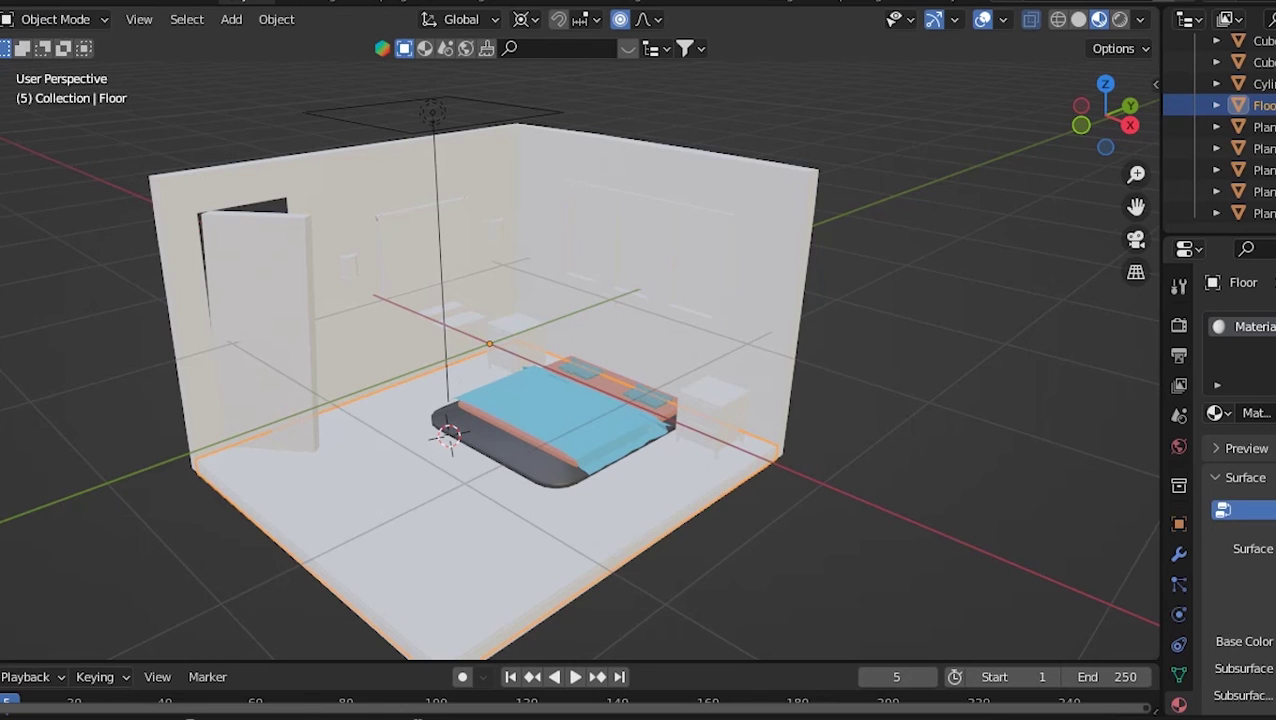
click(1265, 641)
drag(1270, 588, 1244, 588)
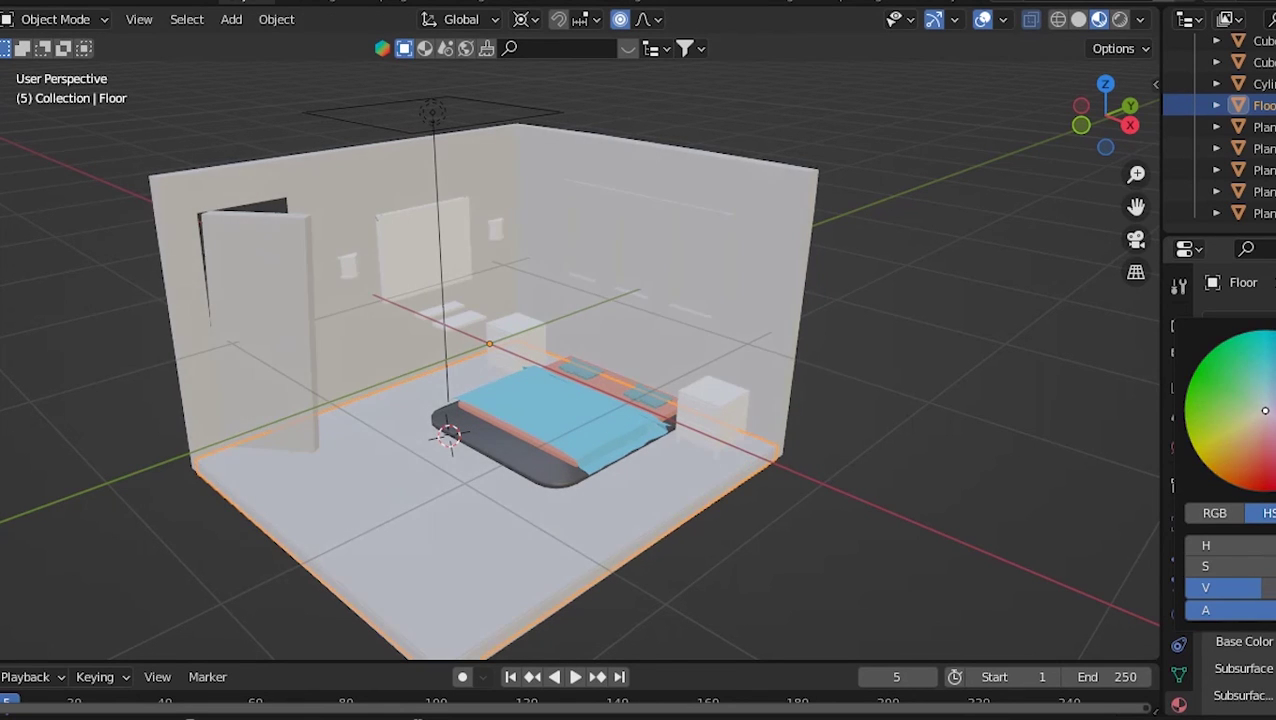
click(1120, 19)
middle_drag(600, 400, 700, 400)
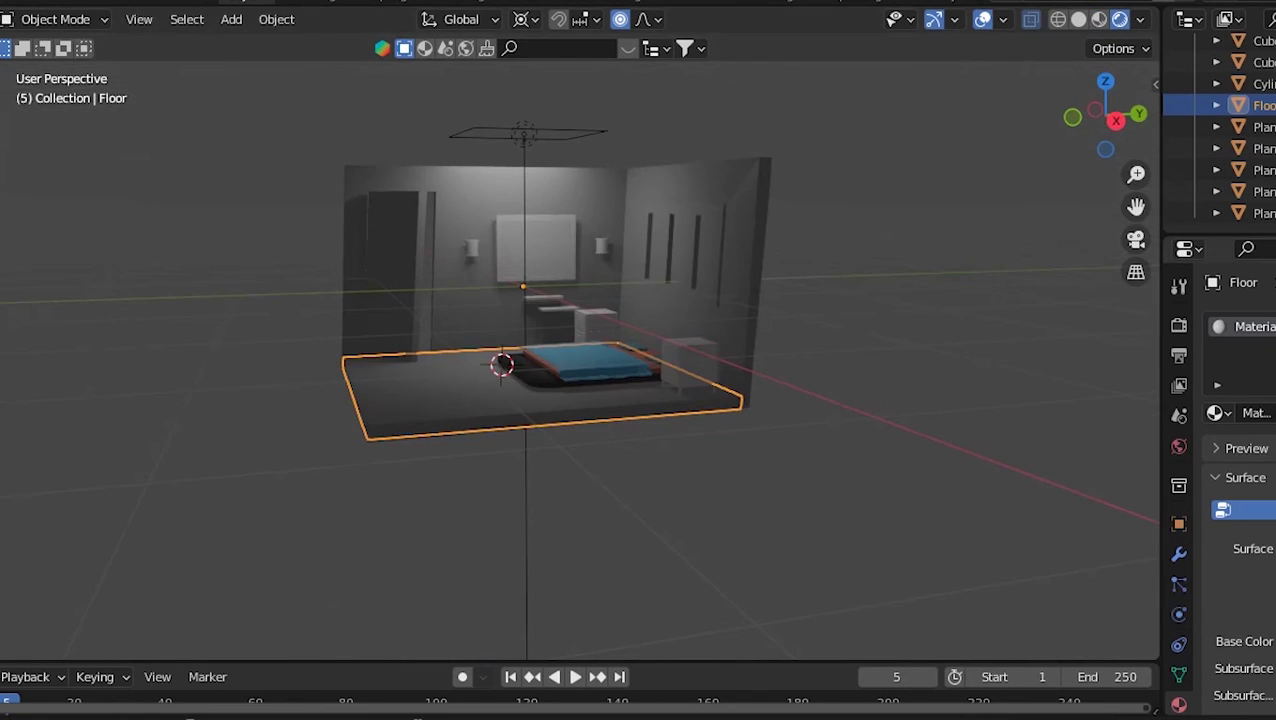
- Brighten the colour slightly and tint the floor and walls teal, then orbit in on the bed
drag(1243, 588, 1253, 588)
drag(1265, 410, 1269, 393)
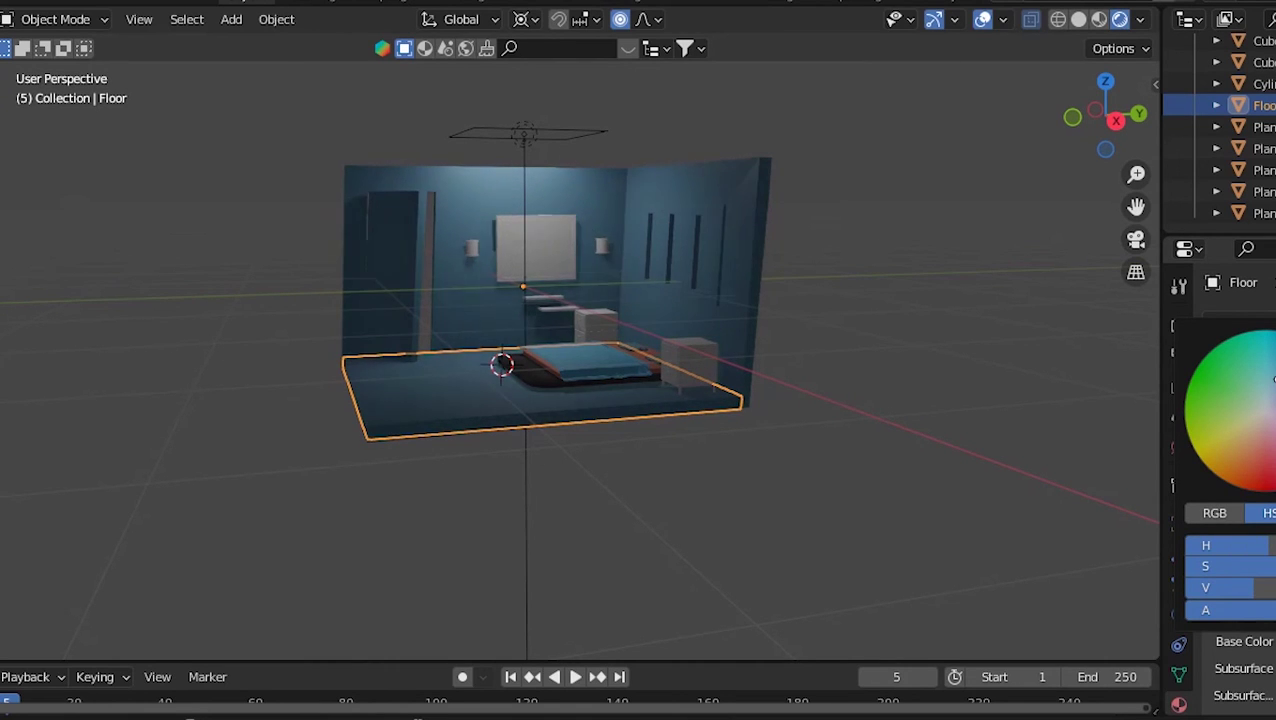
middle_drag(600, 350, 640, 450)
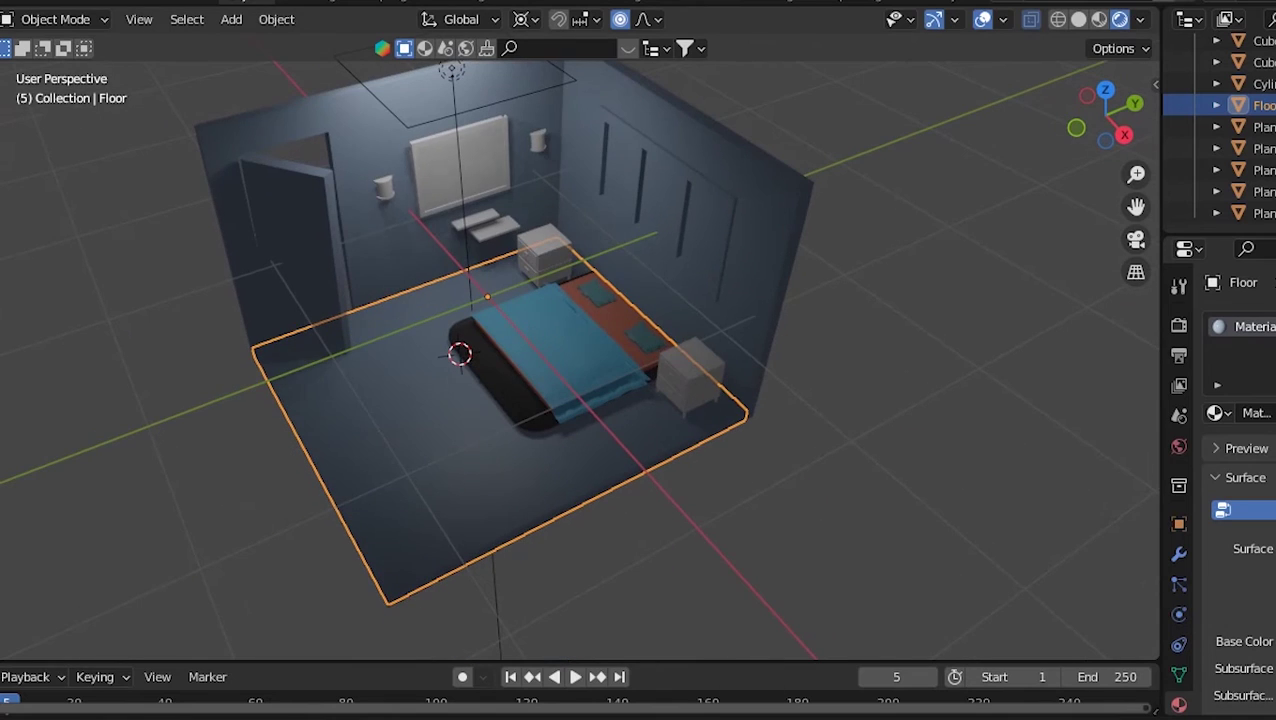
middle_drag(600, 400, 740, 350)
mouse_move(580, 400)
middle_down()
mouse_move(600, 390)
mouse_move(620, 330)
middle_up()
scroll(580, 400, up, 2)
scroll(580, 400, up, 5)
scroll(580, 360, down, 5)
- Select both nightstands together in the Outliner
click(1262, 40)
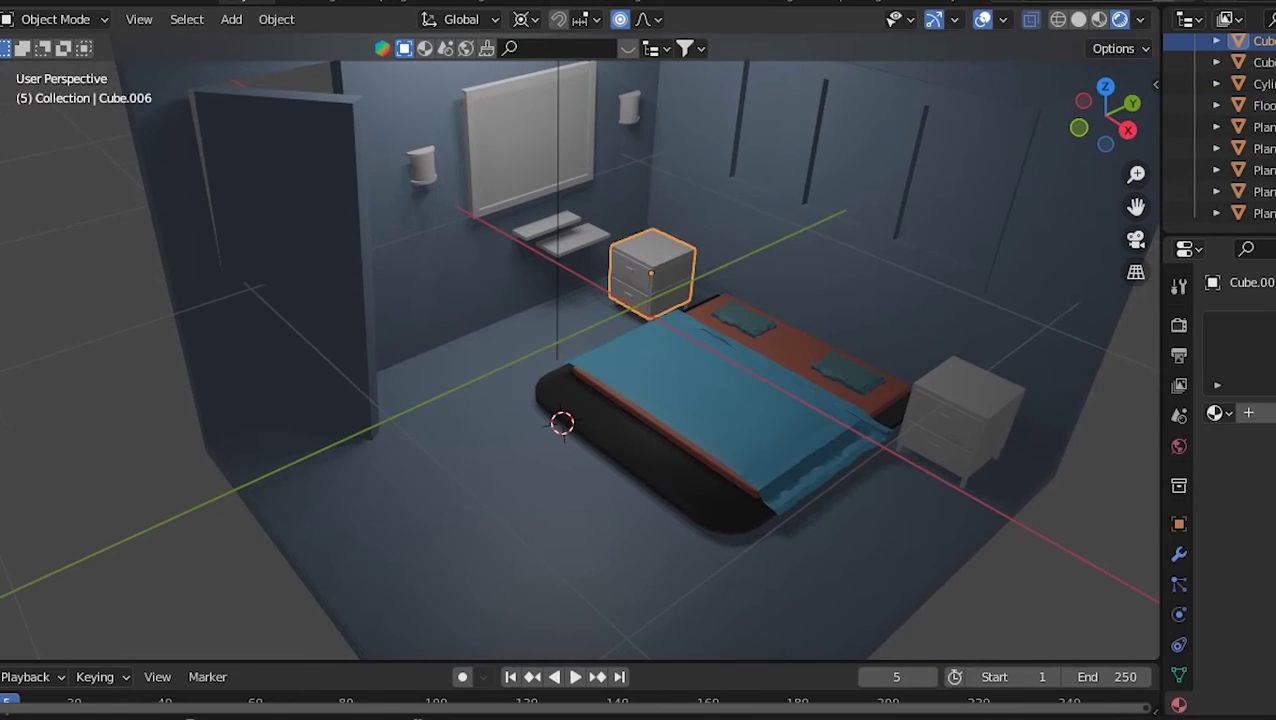
click(1262, 191)
key(Up)
key(Up)
key(Up)
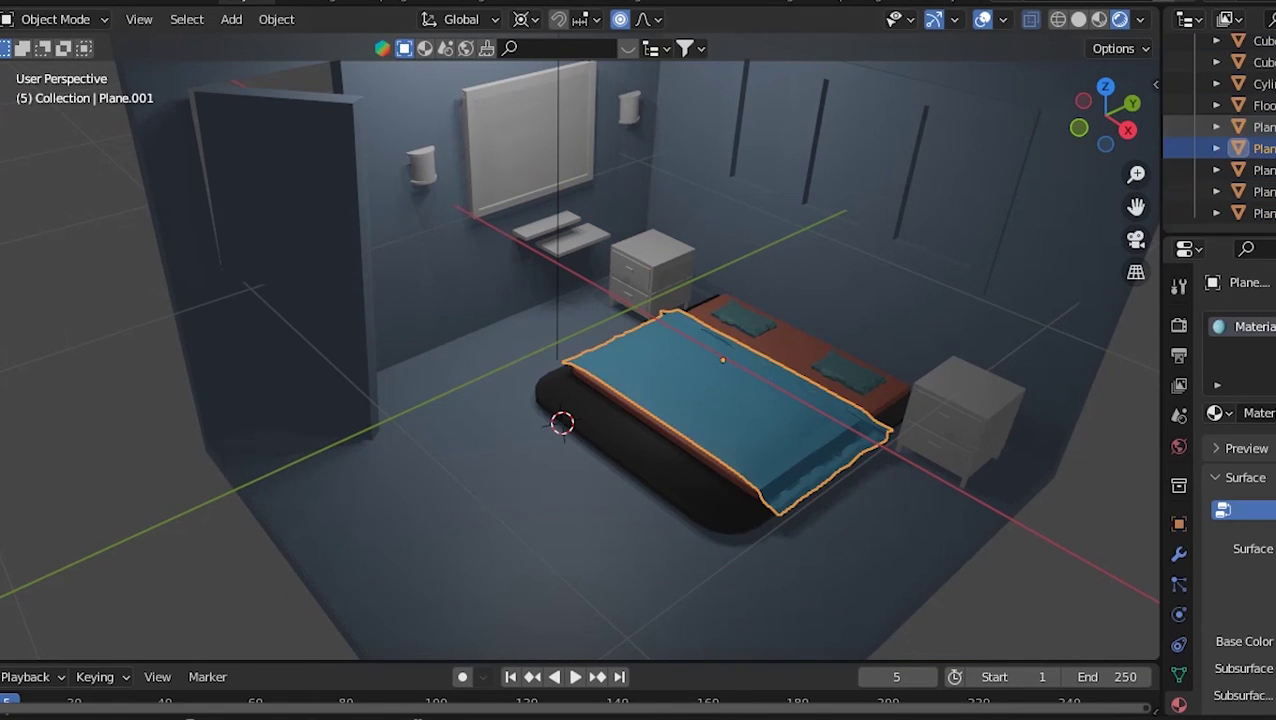
key(Up)
key(Up)
key(Up)
key(Up)
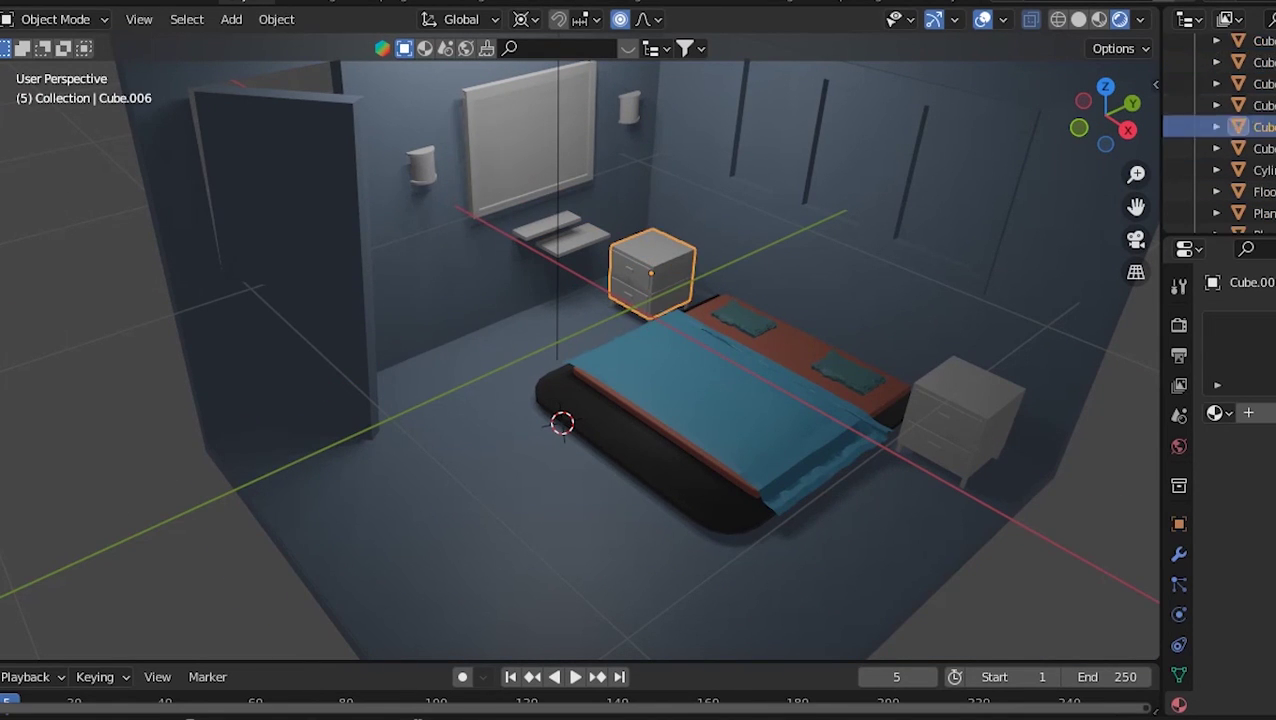
key(shift+Down)
key(Down)
key(shift+Up)
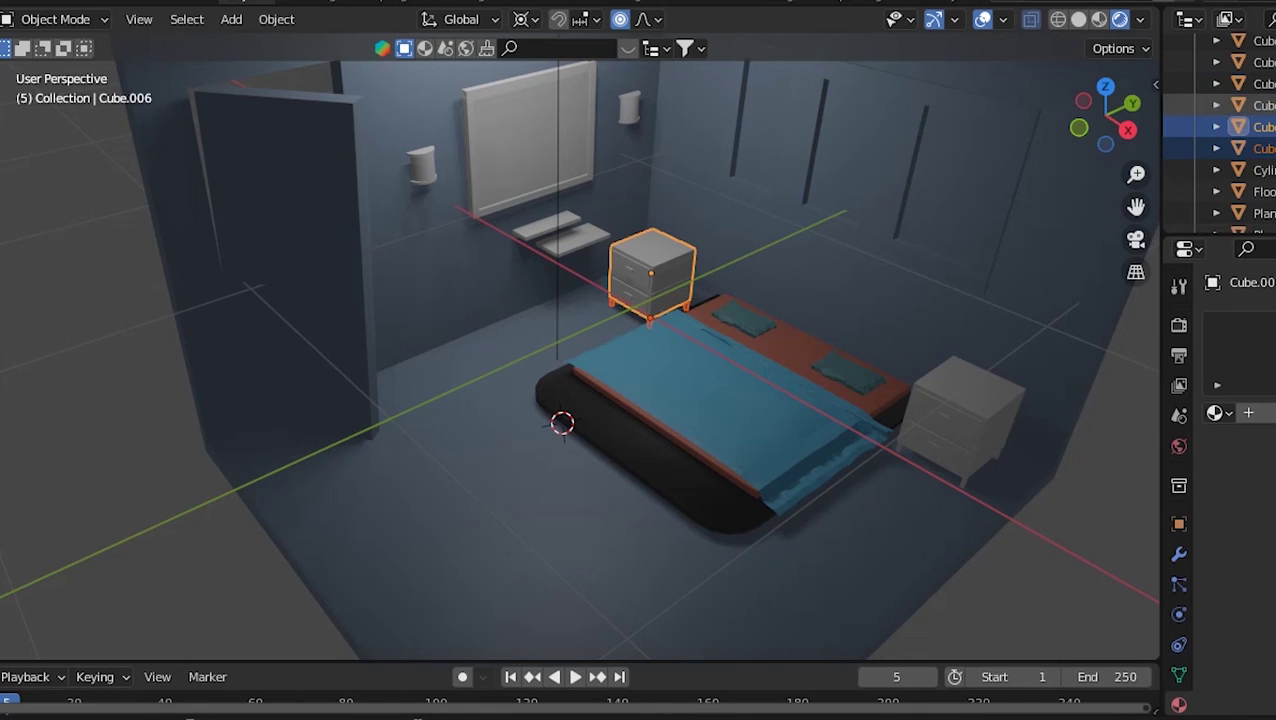
key(shift+Up)
key(shift+Up)
- Set the nightstands' base colour to a reddish brown and turn X-ray back on
click(1179, 705)
click(1265, 641)
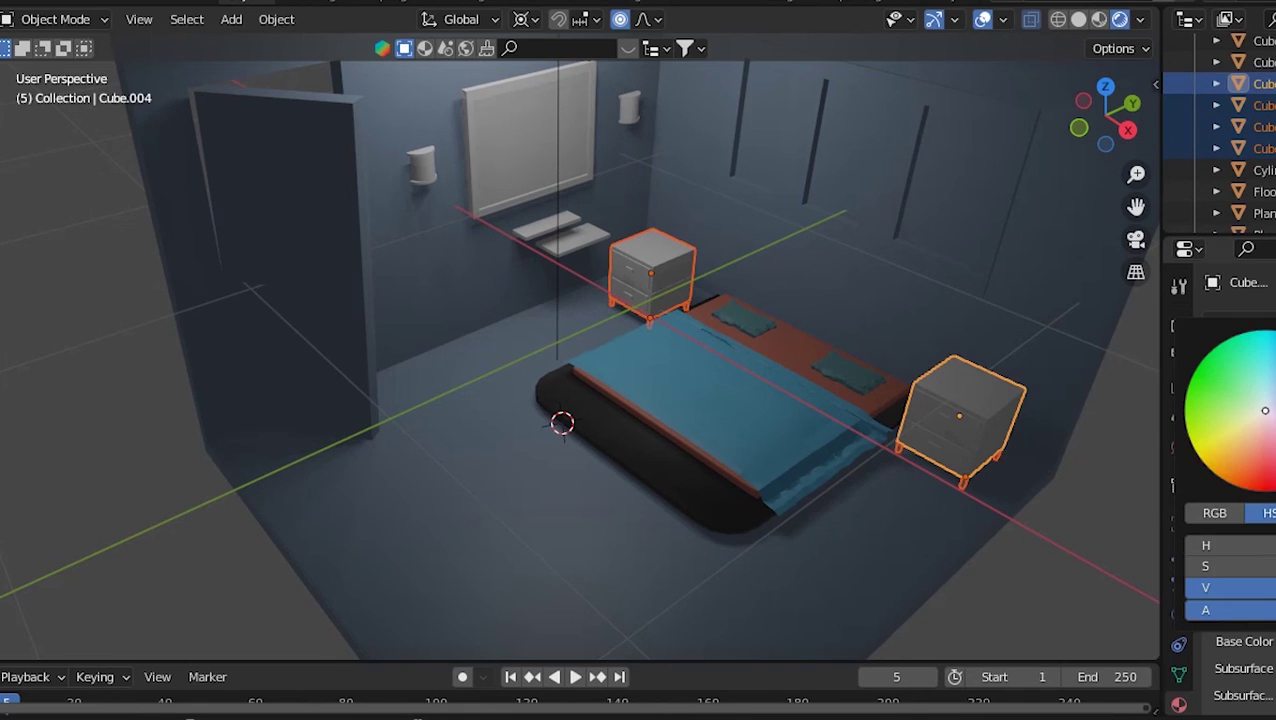
click(1272, 397)
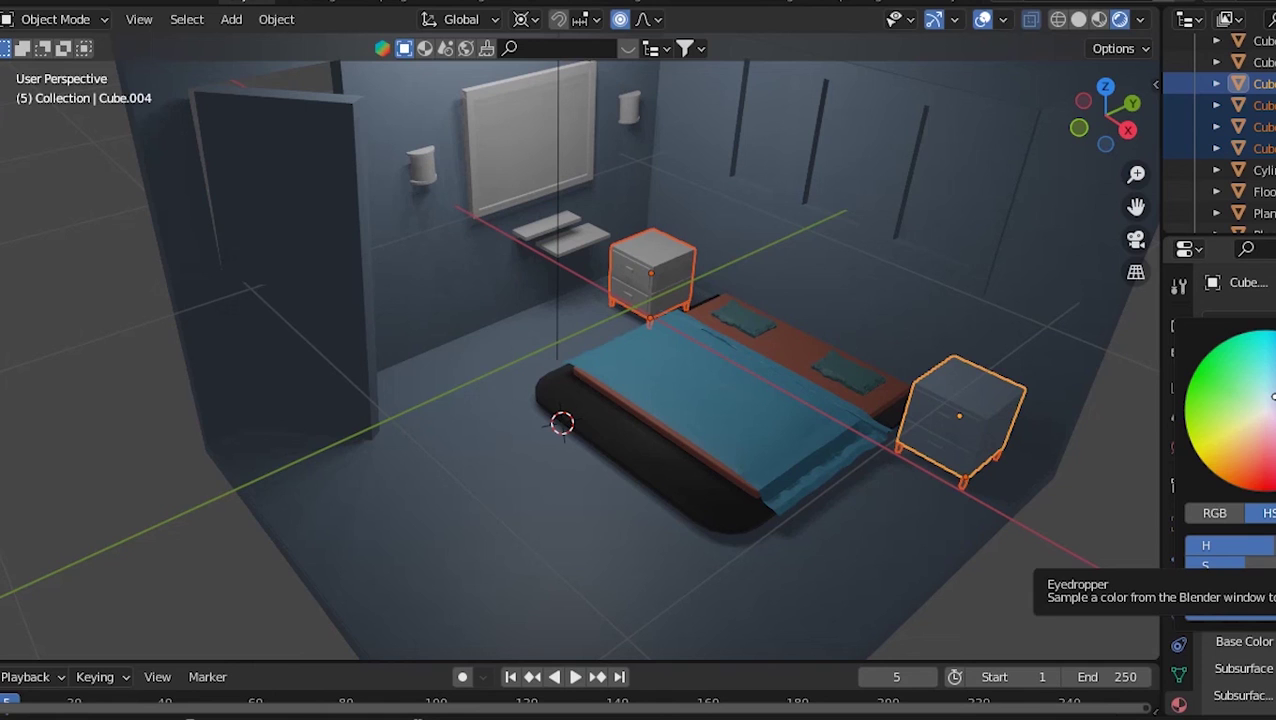
click(1265, 565)
click(720, 420)
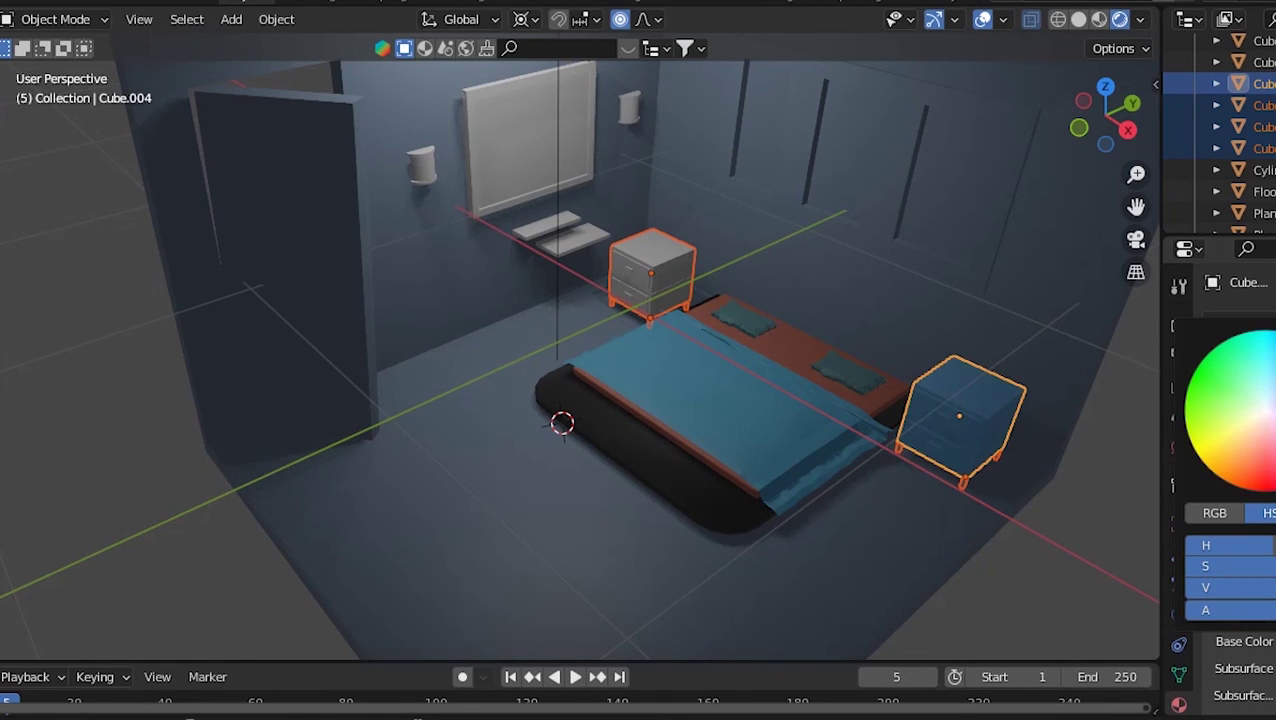
drag(1230, 545, 1272, 545)
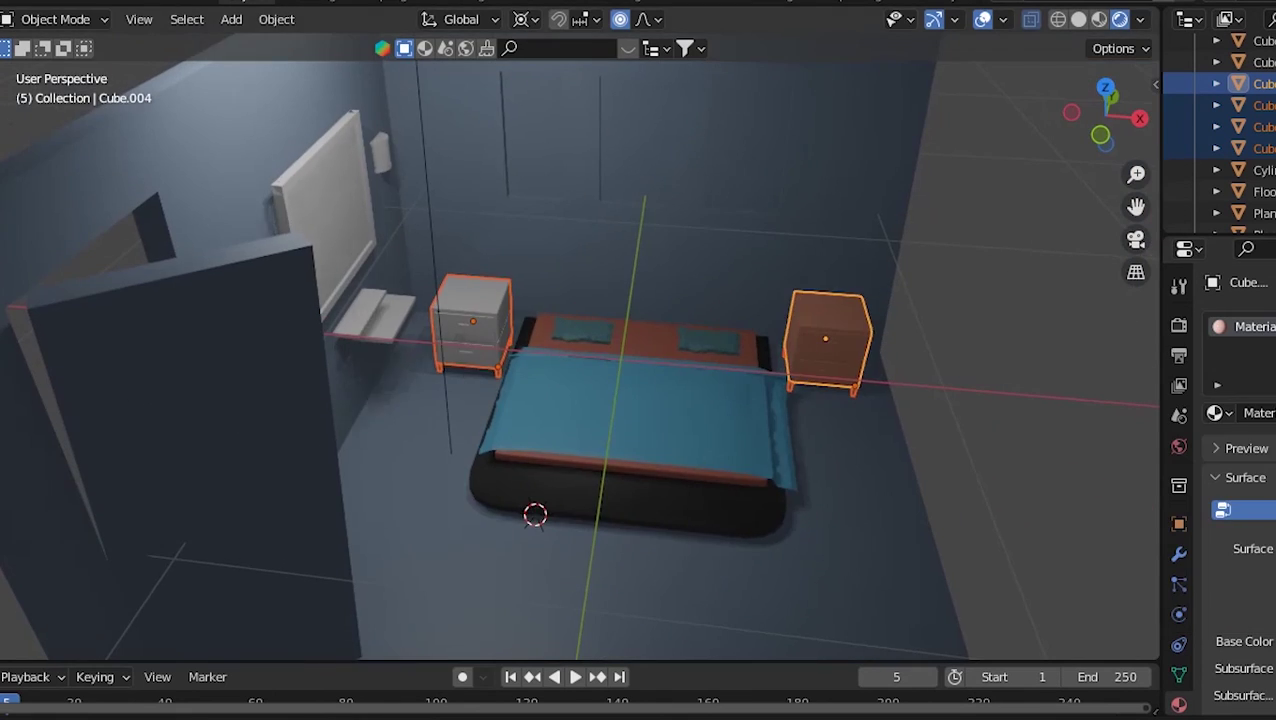
key(alt+z)
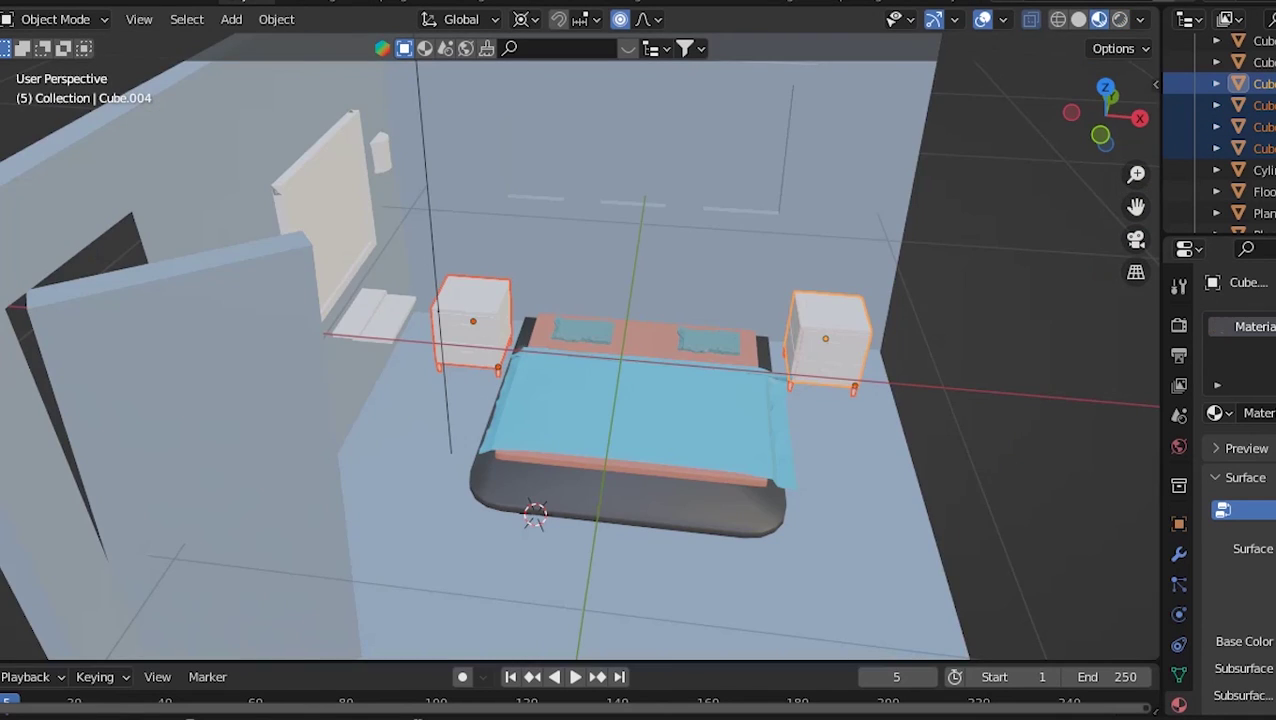
scroll(580, 346, down, 5)
scroll(580, 346, up, 3)
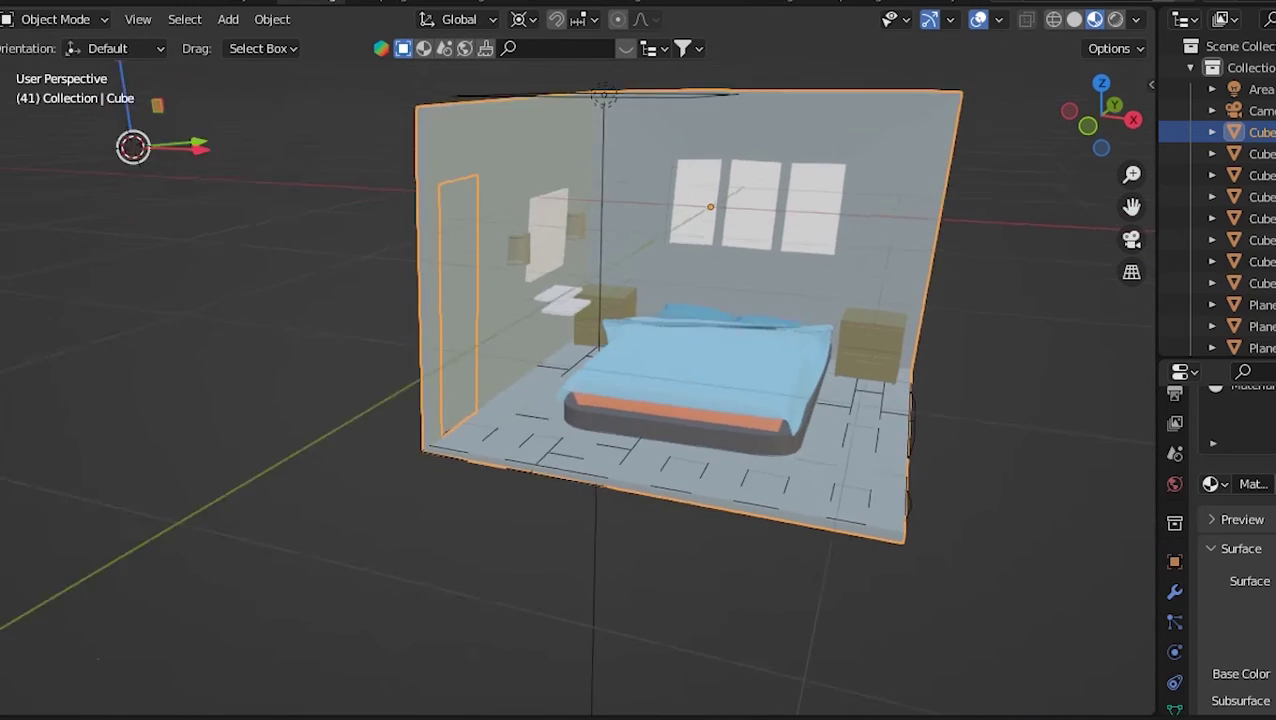
- Switch the viewport to Rendered shading to see the bedroom with soft shadows
click(1115, 19)
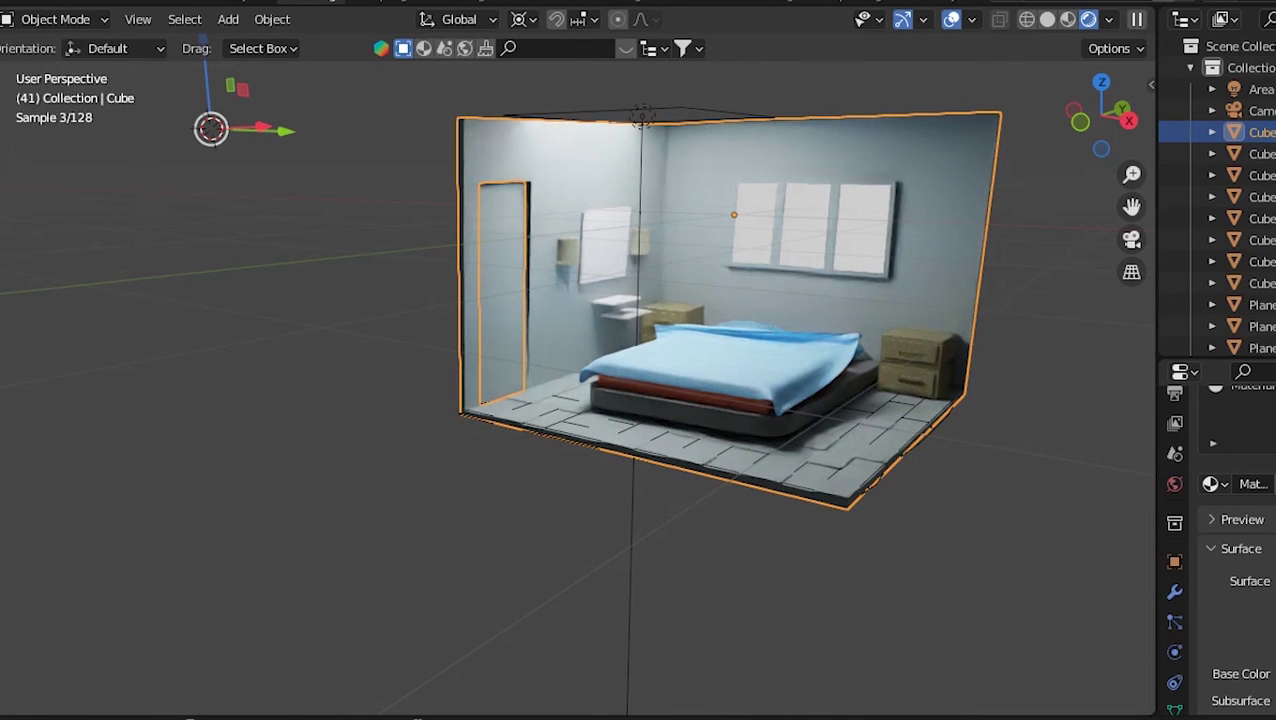
- Enter Edit Mode on the room's Cube and show its modifier settings
click(55, 19)
click(60, 68)
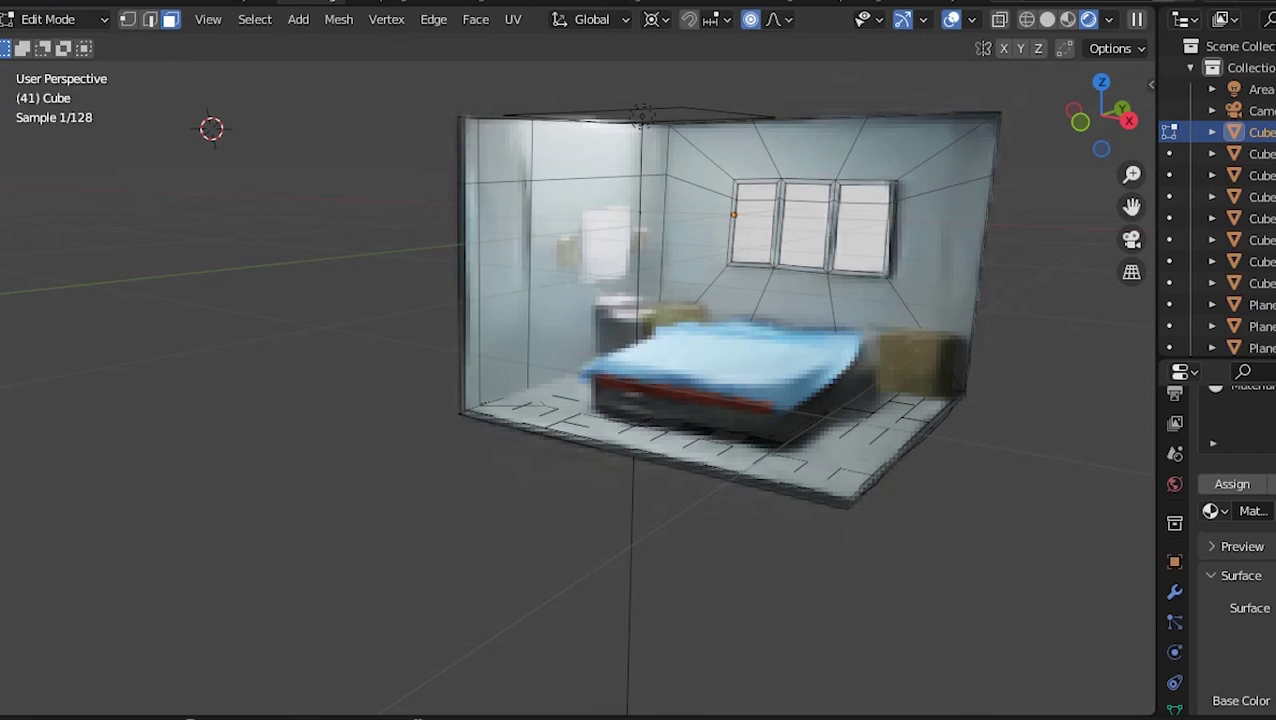
key(z)
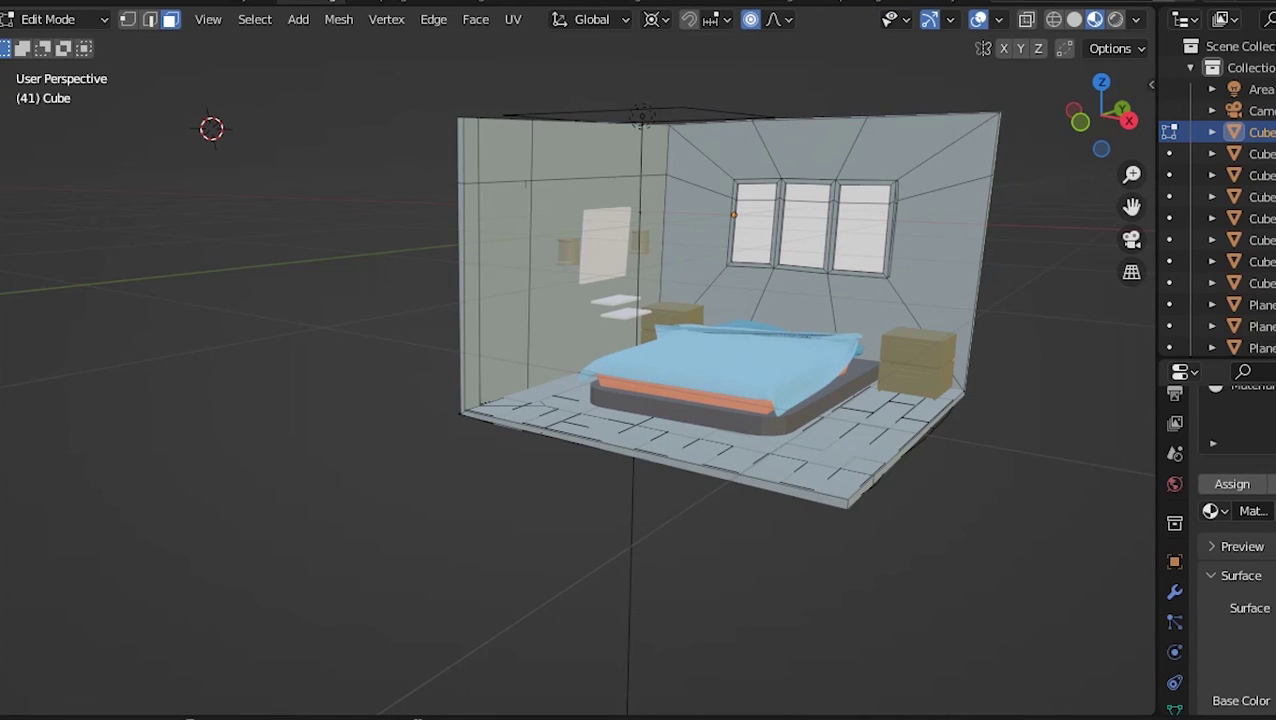
click(1175, 592)
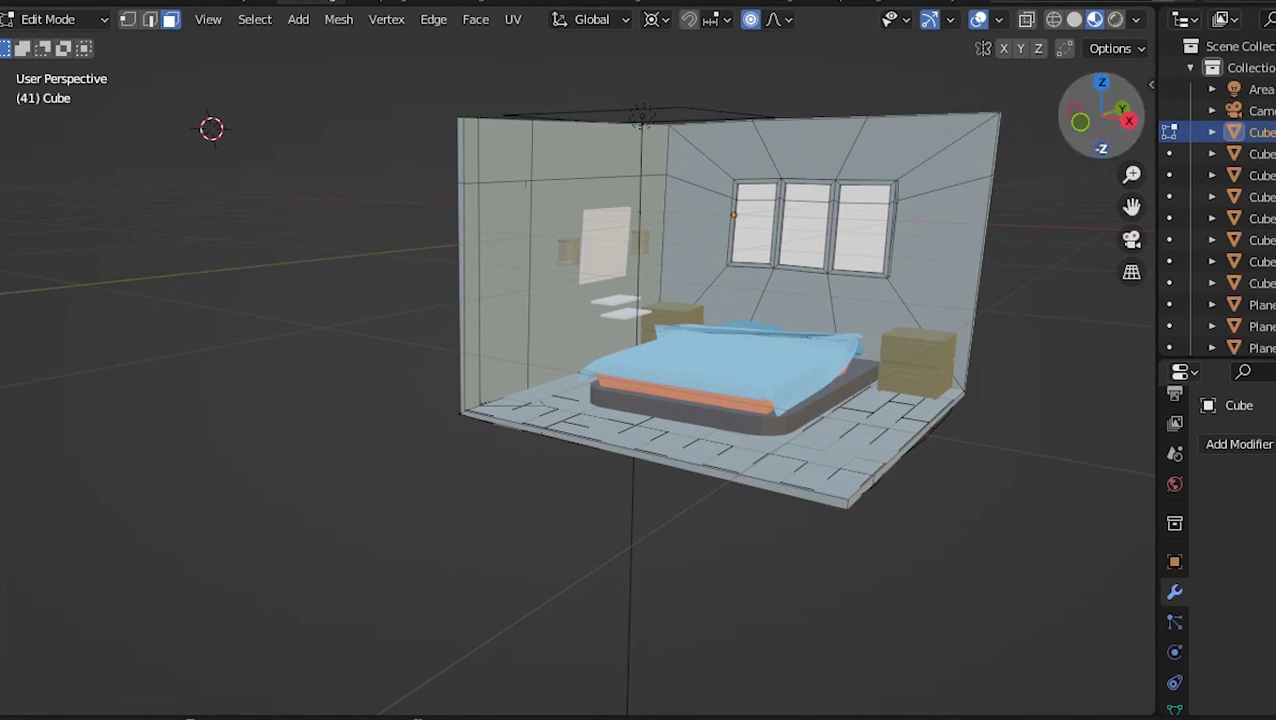
- Place the 3D cursor on the left wall and return to the Rendered view
click(1074, 19)
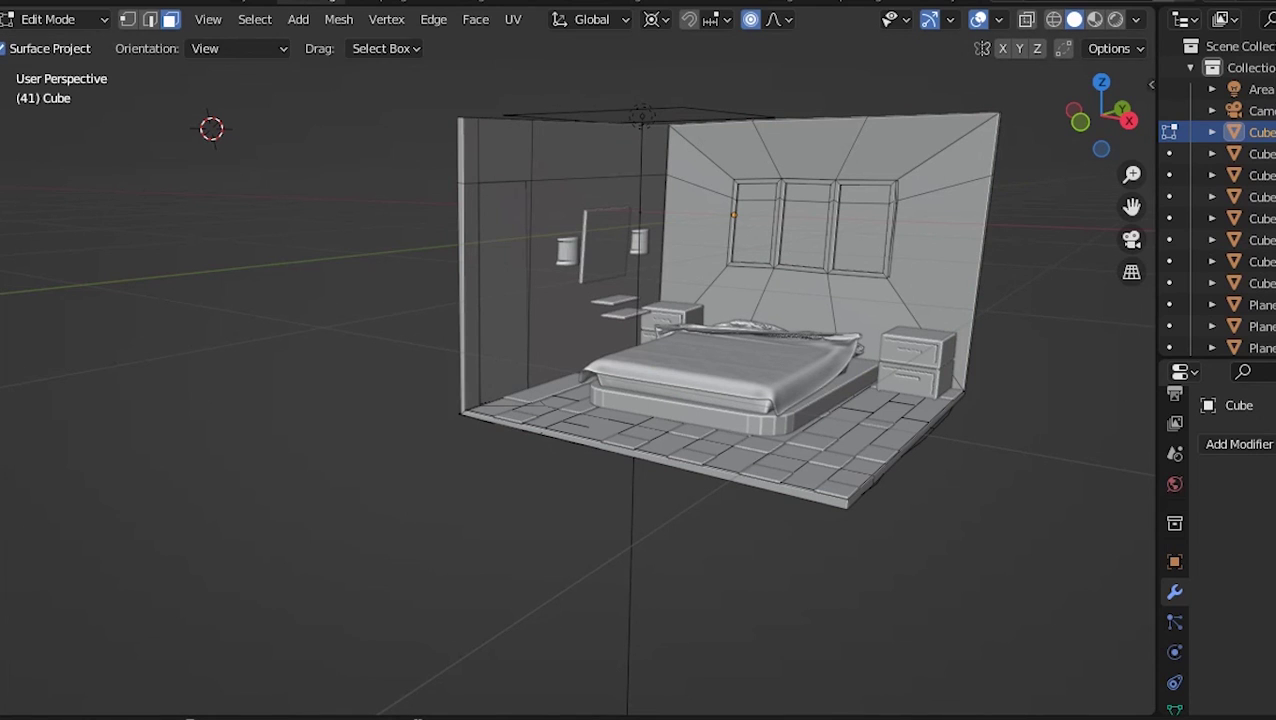
shift+right_click(513, 274)
click(1116, 19)
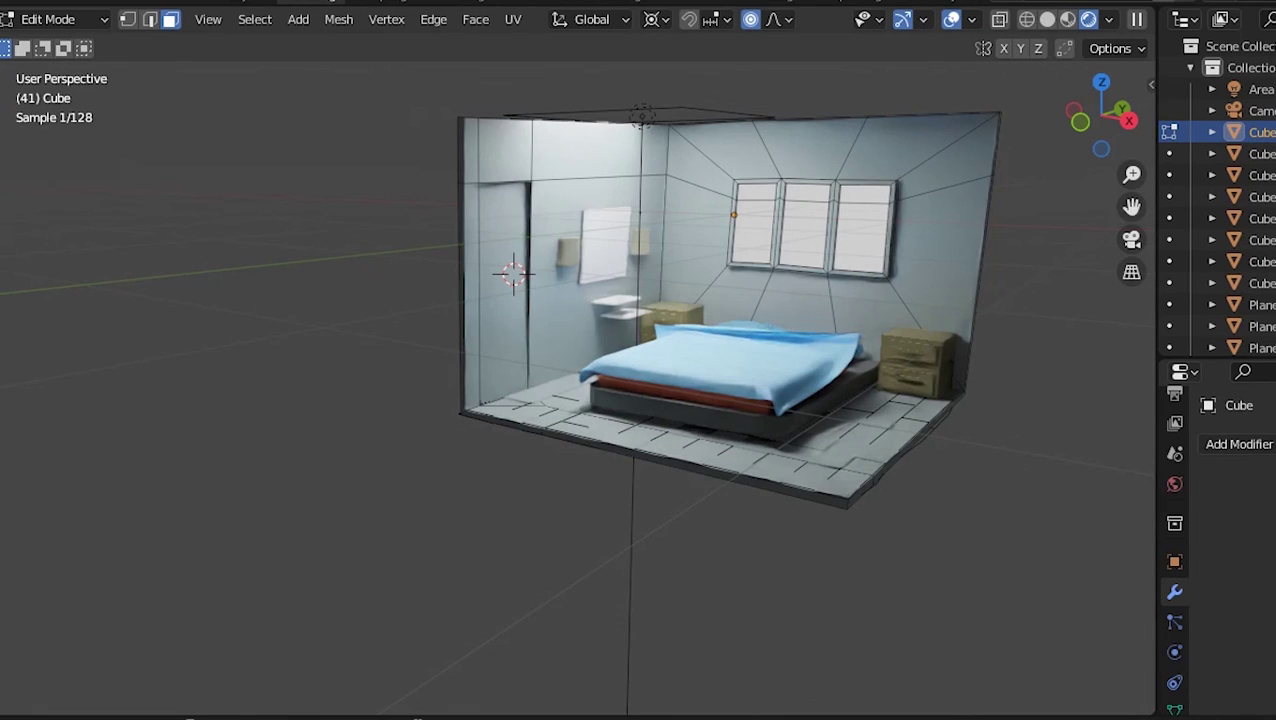